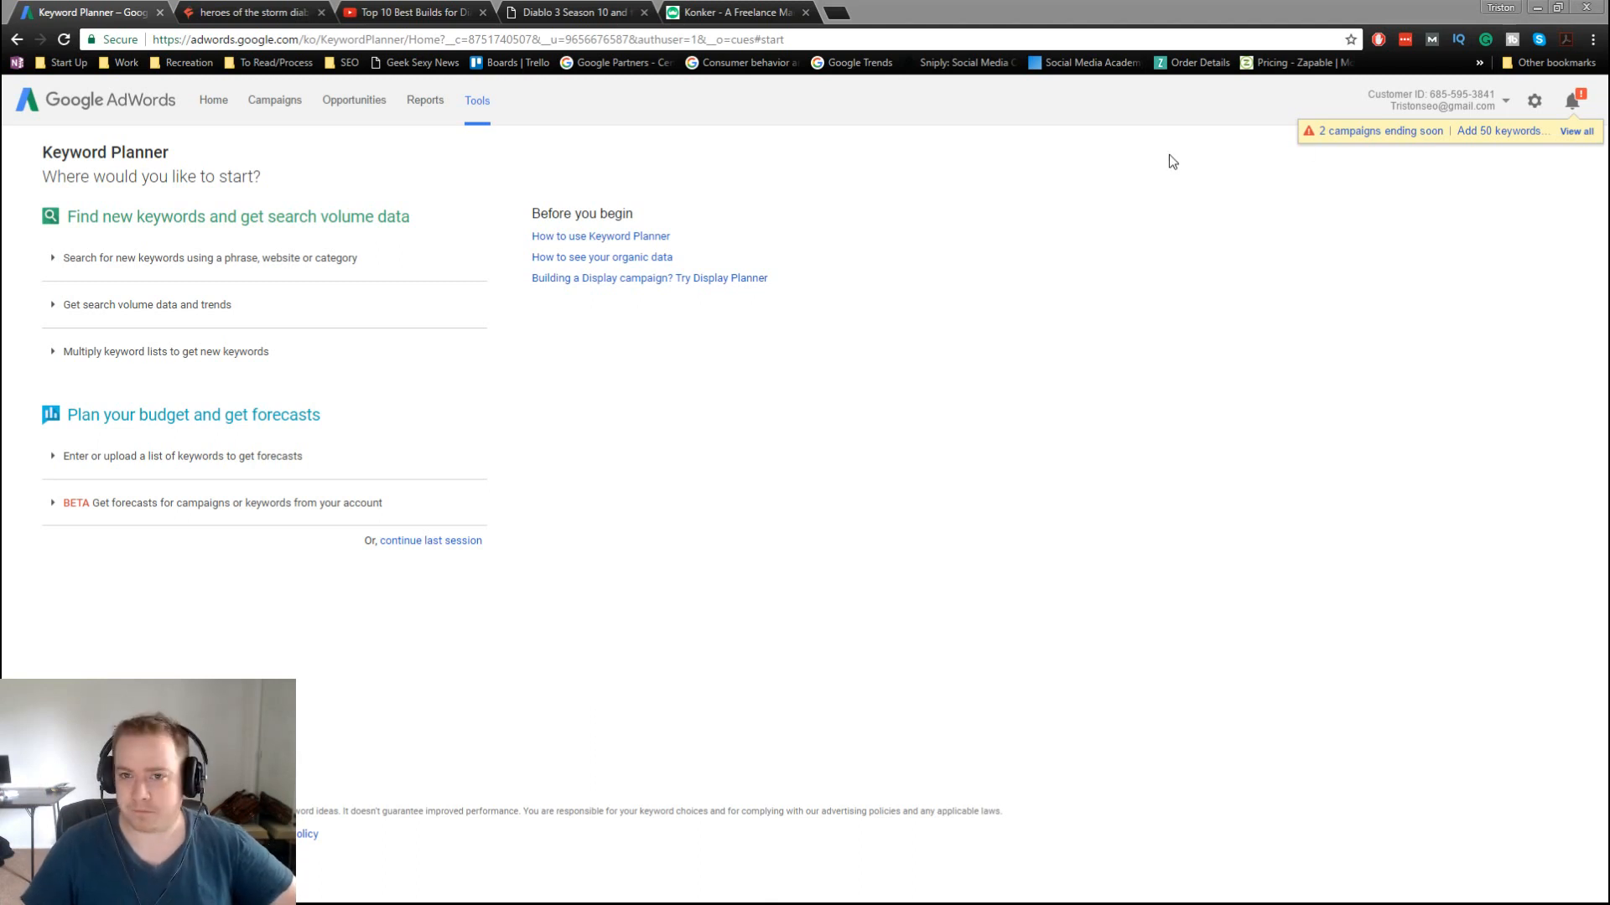
# Step: Move the YouTube "Top 10 Best Builds" page to the end of the open browser pages and return to the Keyword Planner
pyautogui.click(1075, 278)
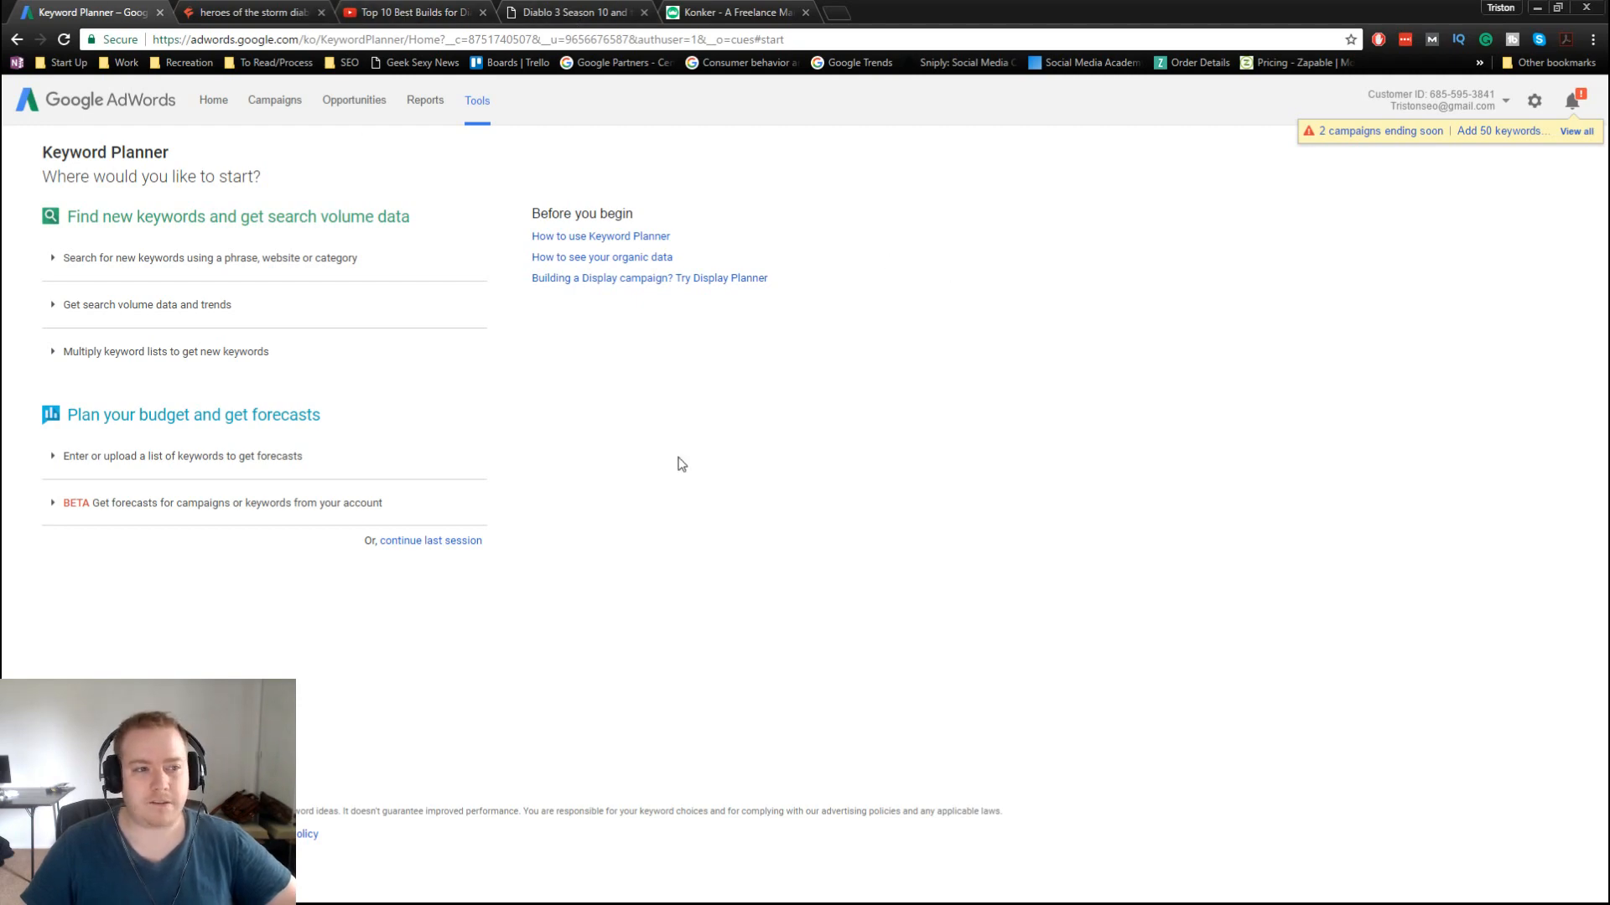
pyautogui.moveTo(402, 12); pyautogui.dragTo(911, 22)
pyautogui.click(277, 9)
pyautogui.click(126, 10)
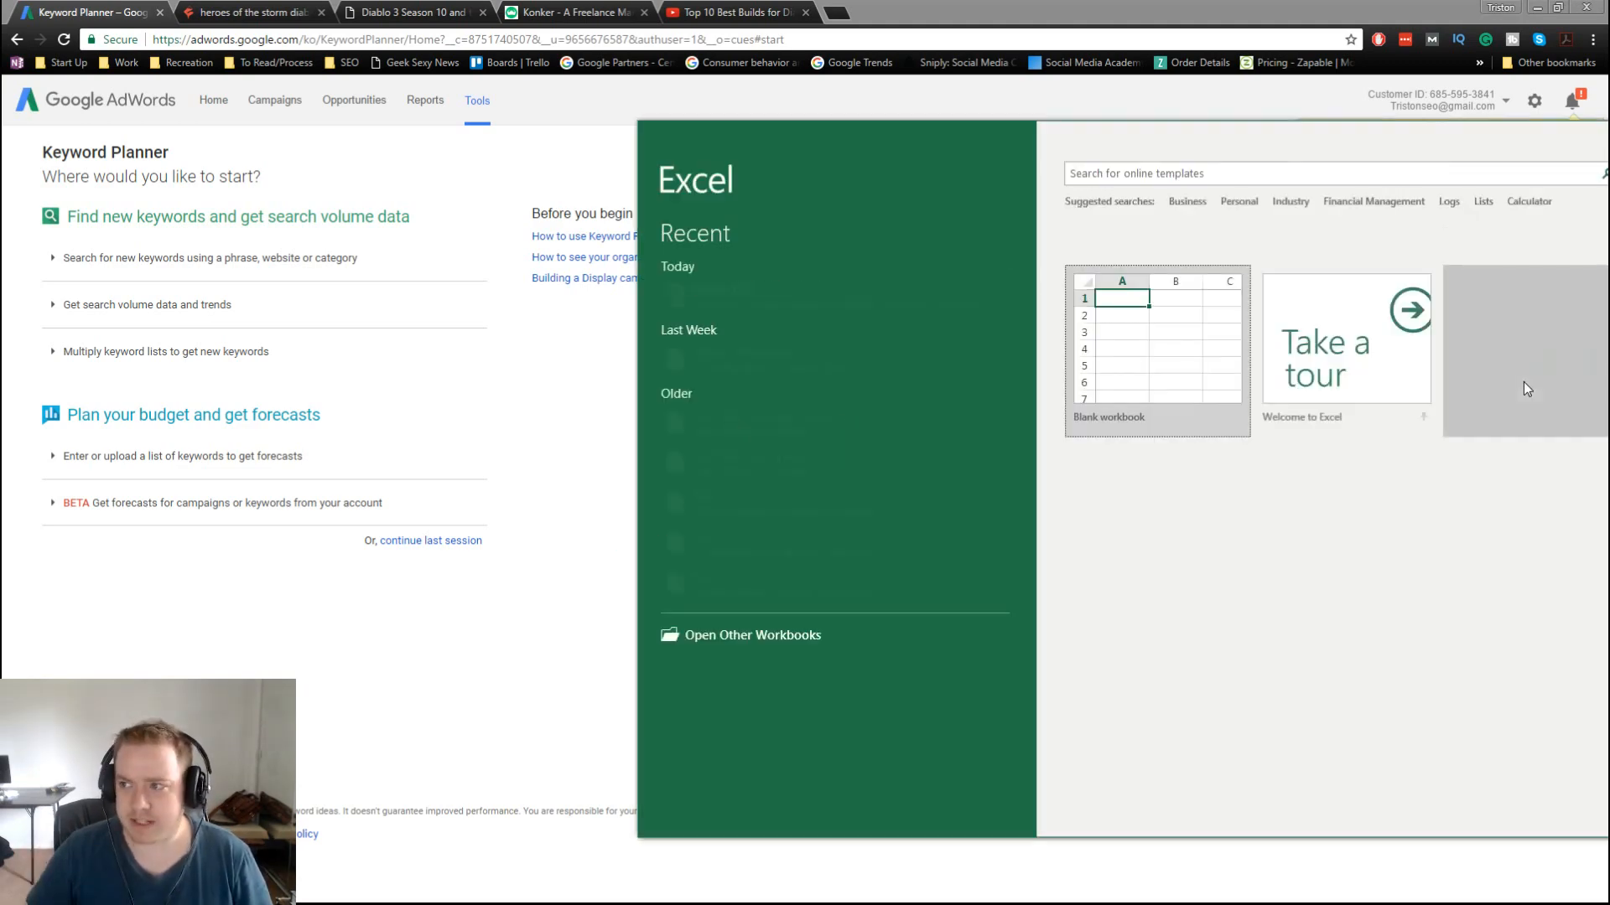
# Step: Open the recent workbook heroes kws in Excel and minimize its window
pyautogui.click(736, 302)
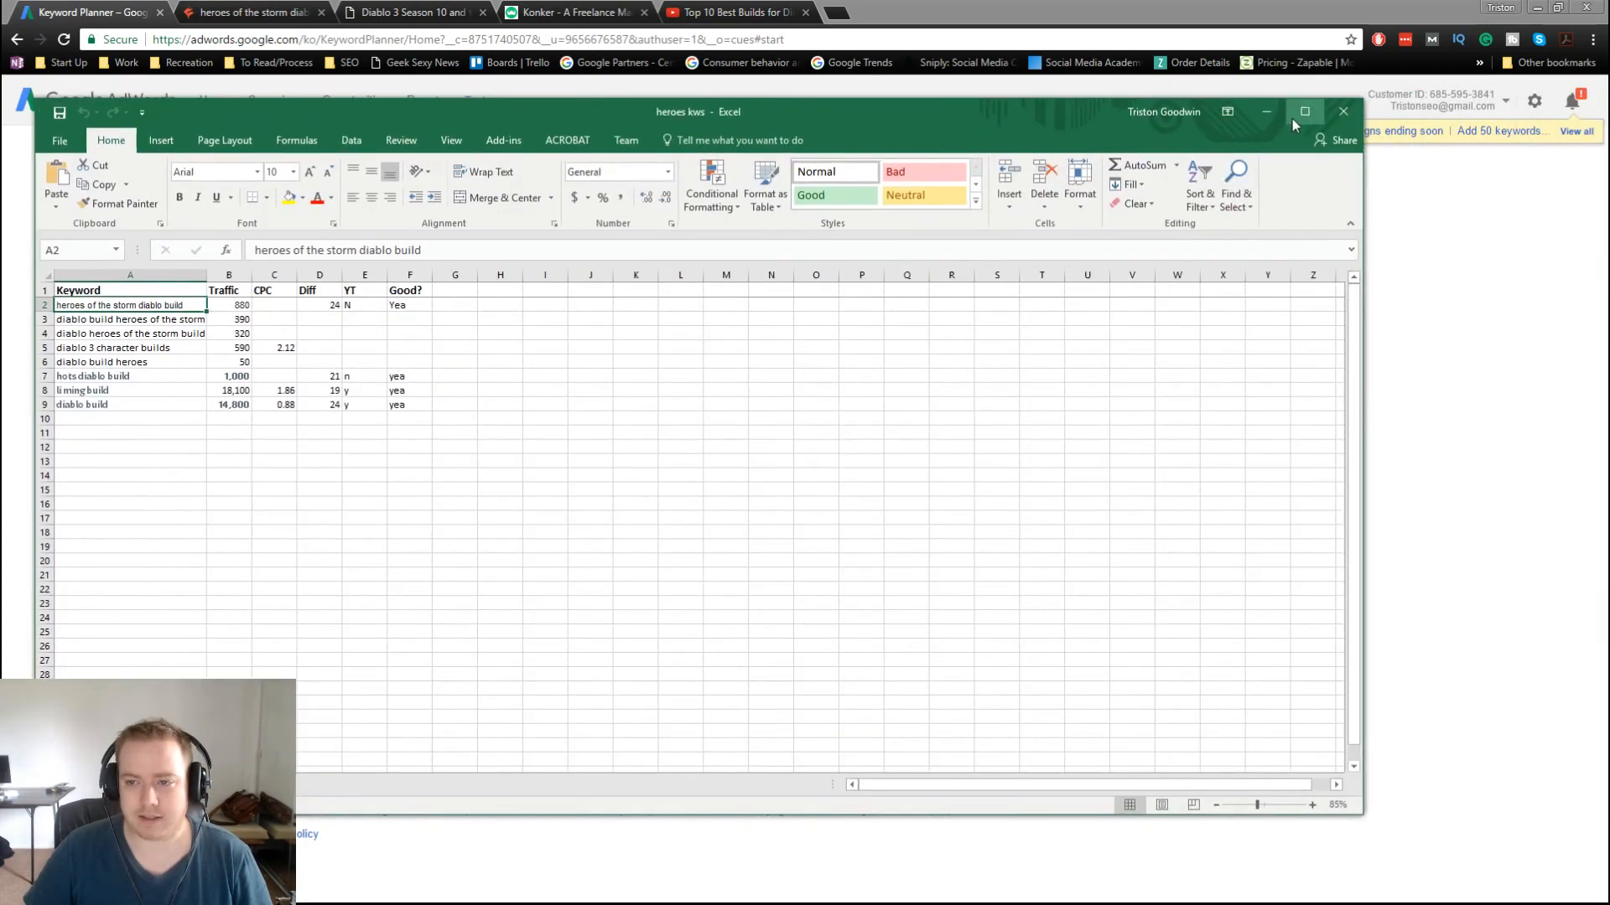
pyautogui.click(1239, 115)
pyautogui.click(1266, 113)
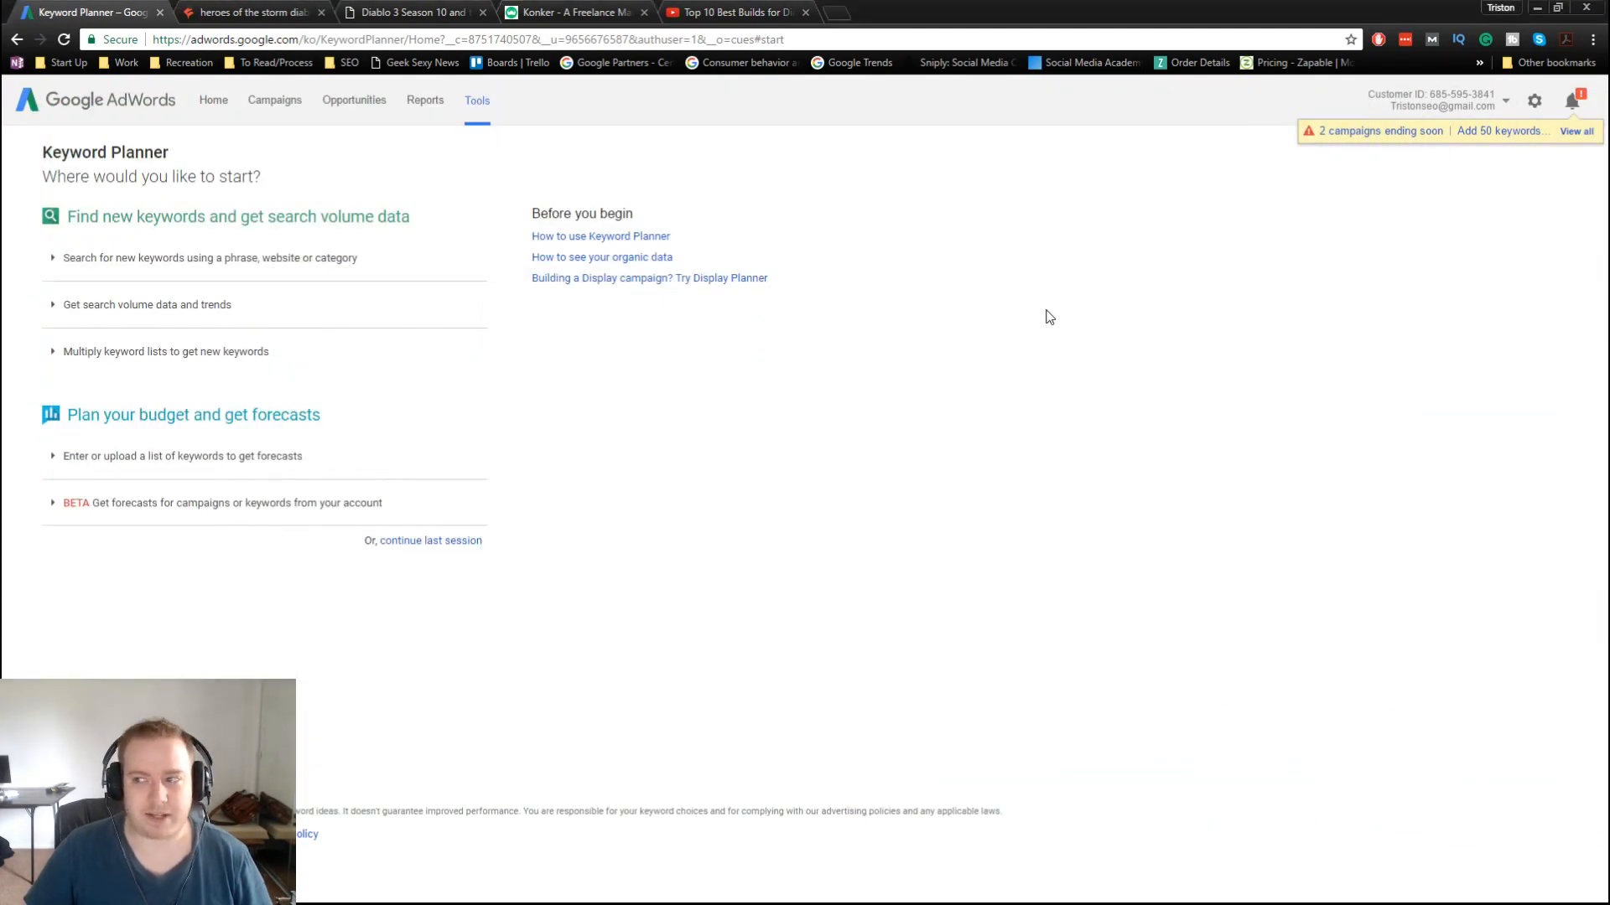
# Step: Open the Keyword Planner tool in AdWords, and bring the KWFinder site back to its home page
pyautogui.click(467, 101)
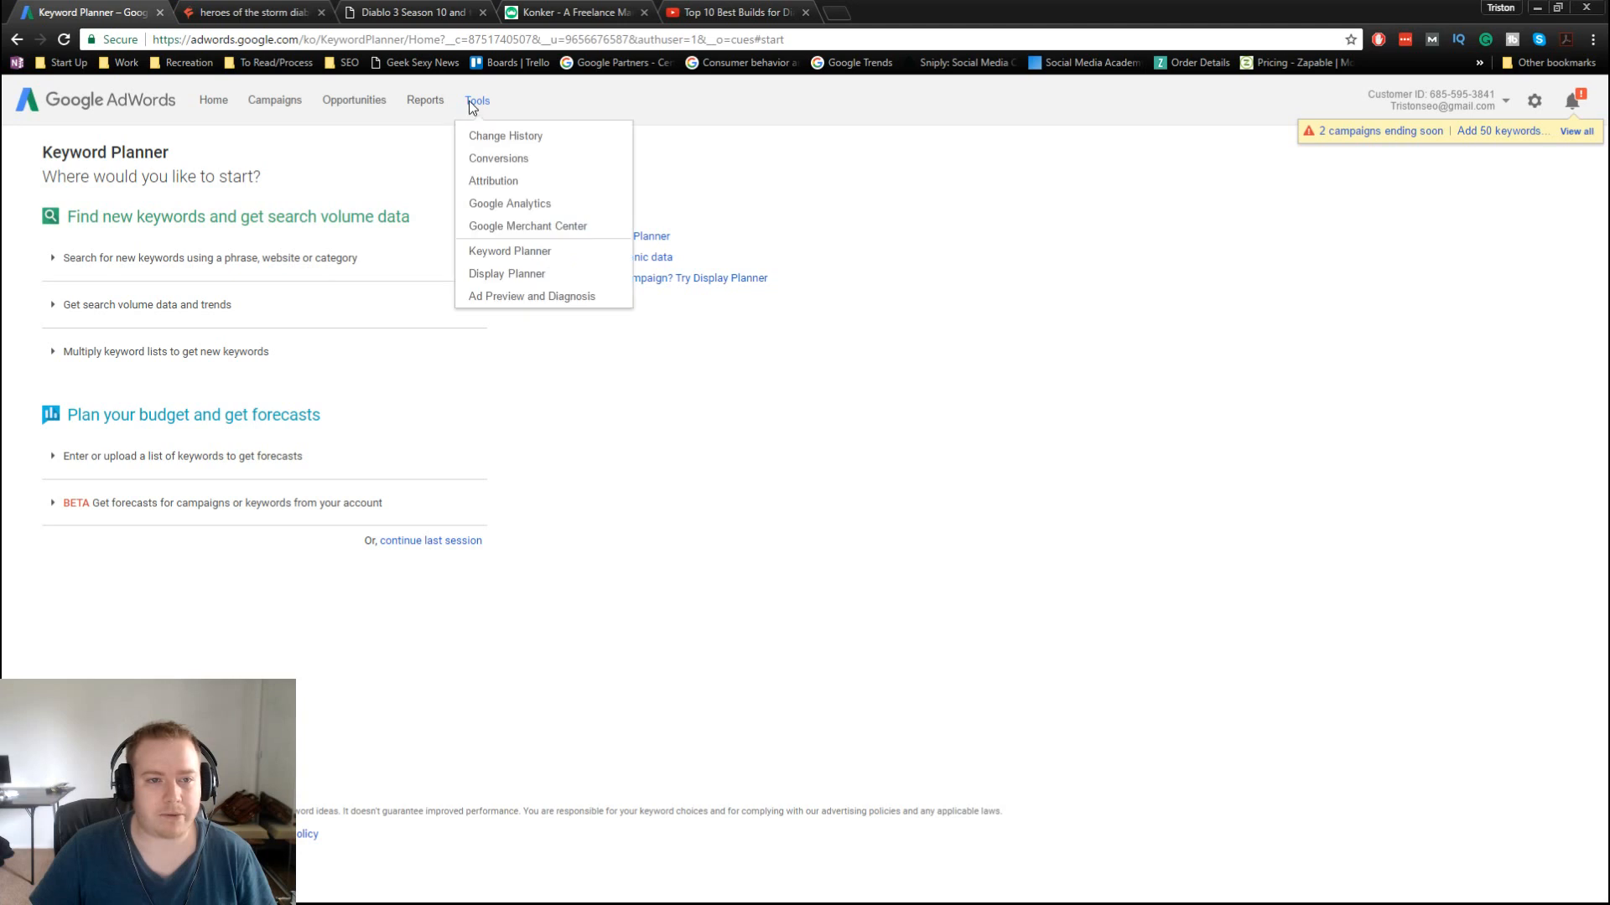
pyautogui.click(498, 253)
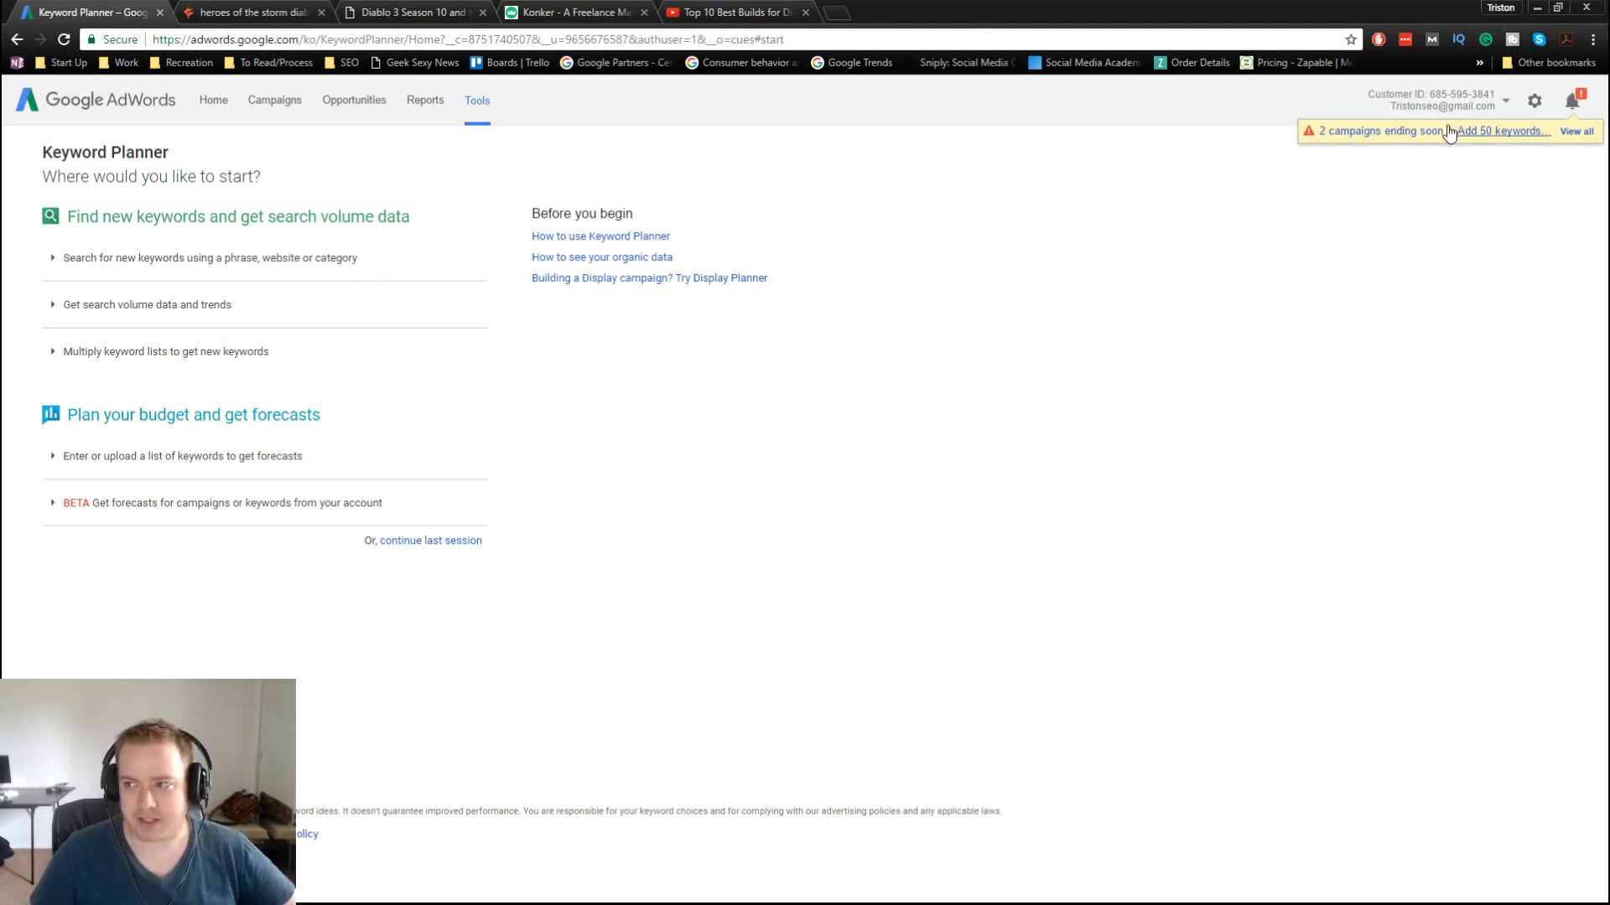
pyautogui.click(224, 11)
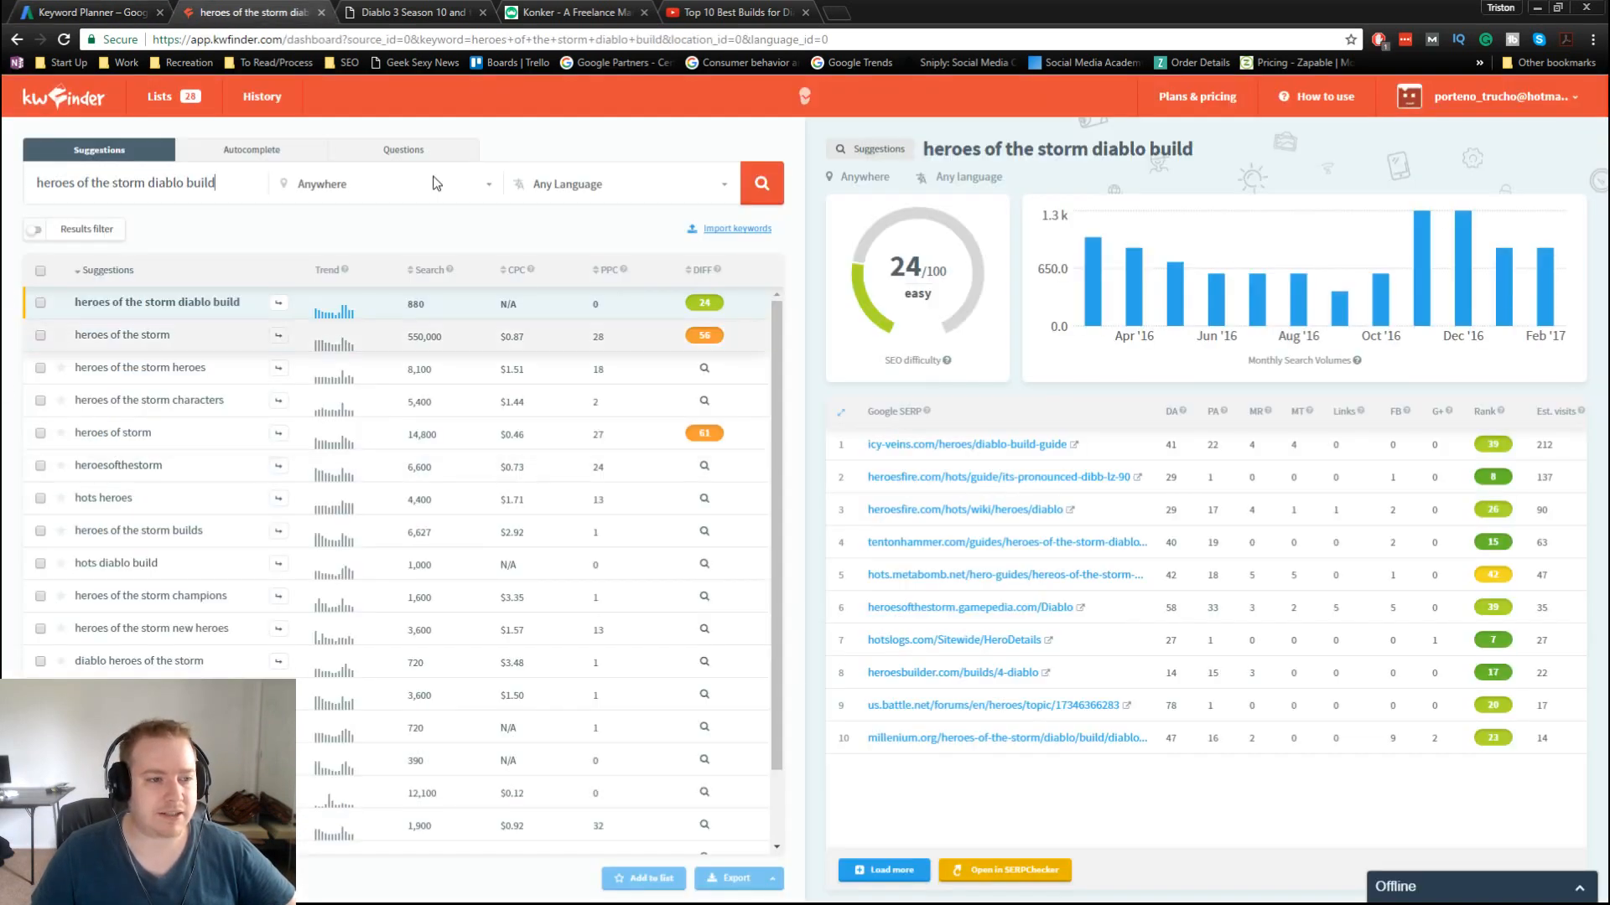
pyautogui.click(81, 104)
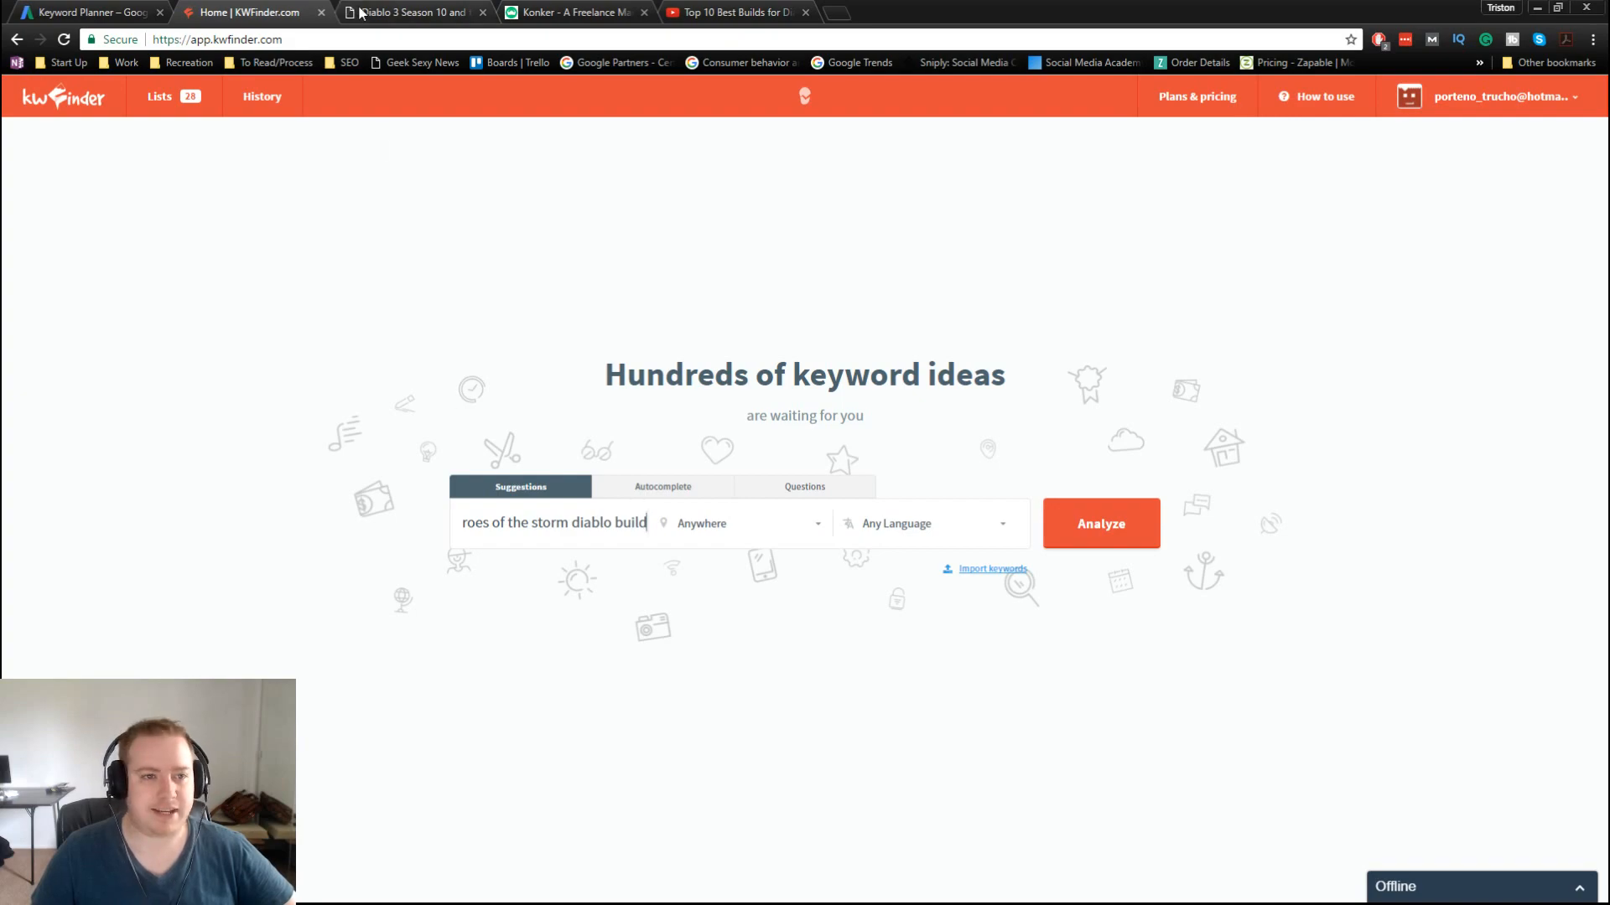
# Step: Look over the home page of the Quebranto gaming site
pyautogui.click(406, 12)
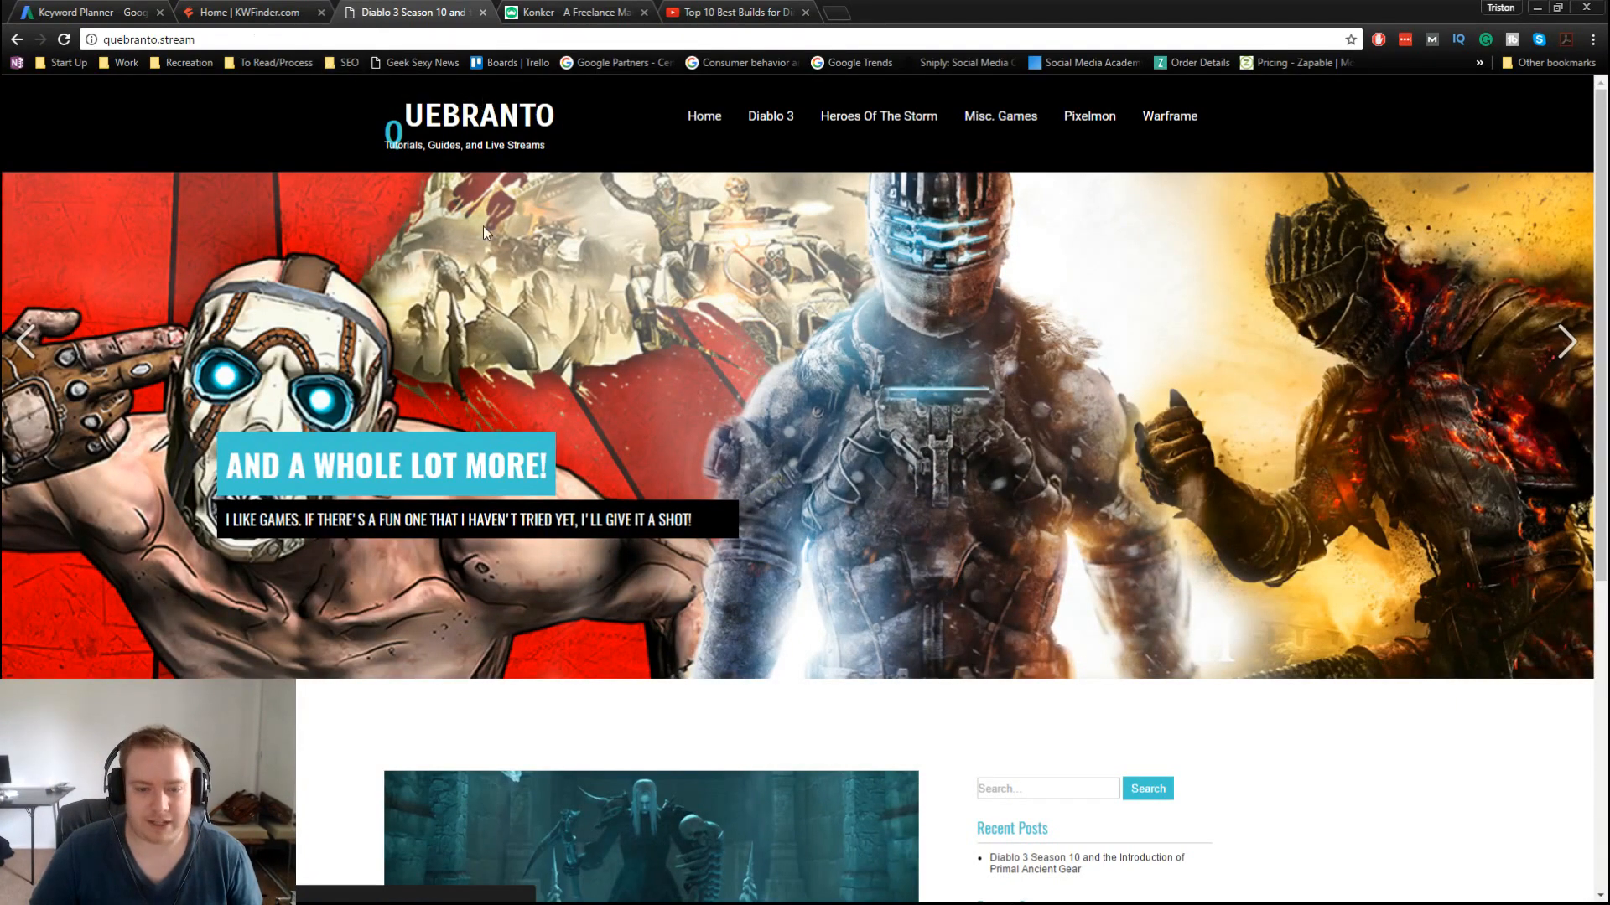
pyautogui.scroll(-6, 863, 565)
pyautogui.scroll(6, 860, 565)
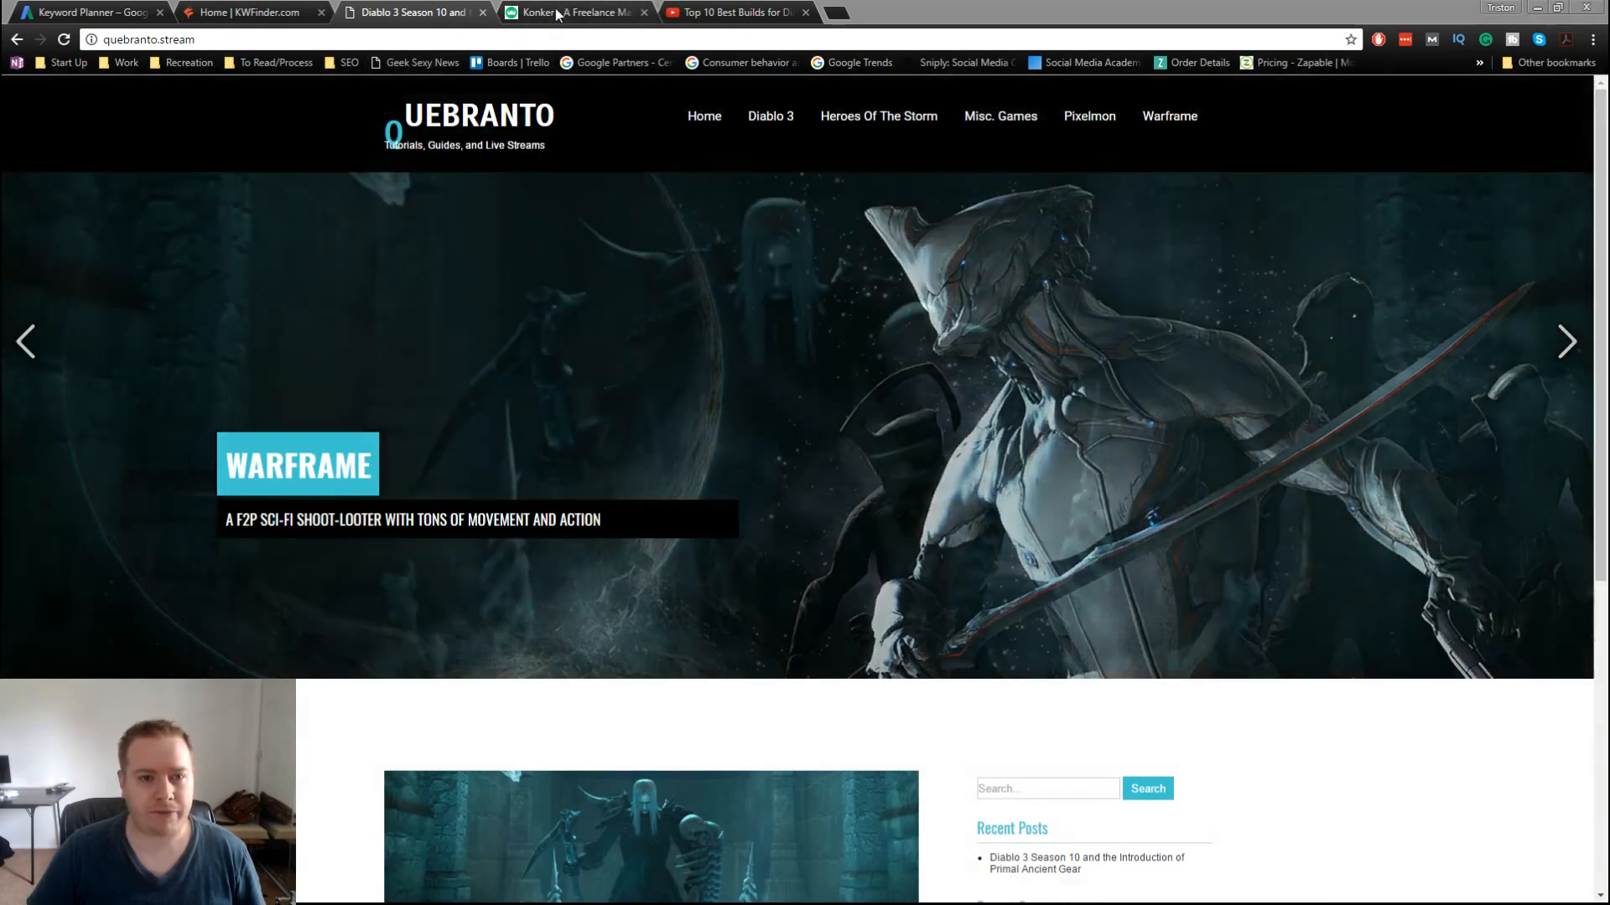
# Step: Switch to the Konker Keyword Research service page and look through its description
pyautogui.click(561, 9)
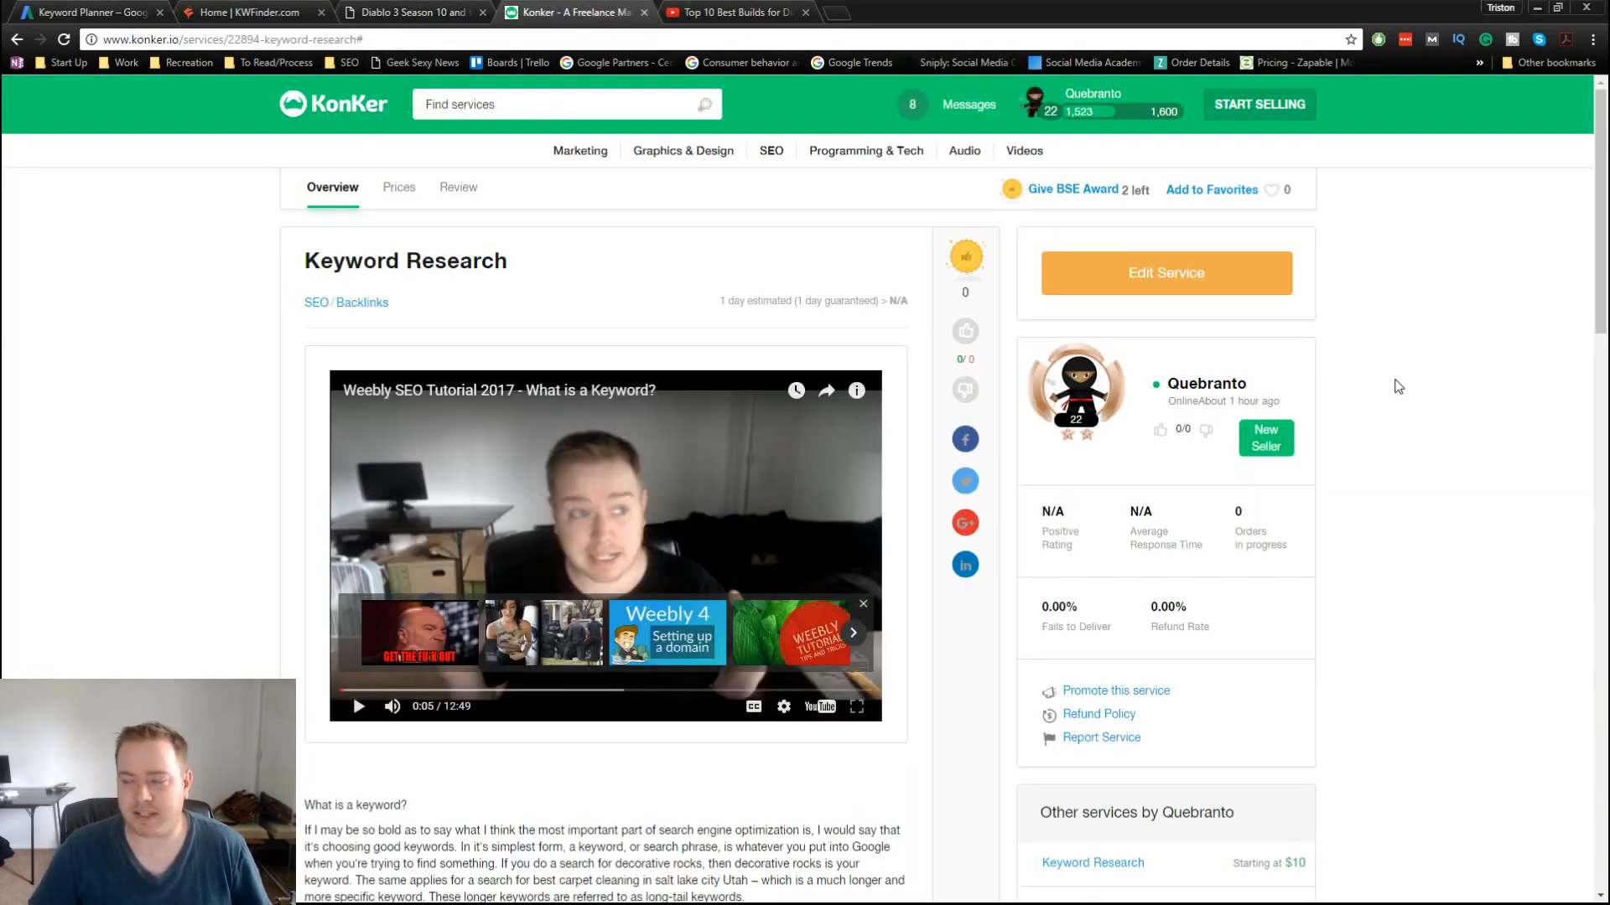
pyautogui.scroll(-5, 1399, 387)
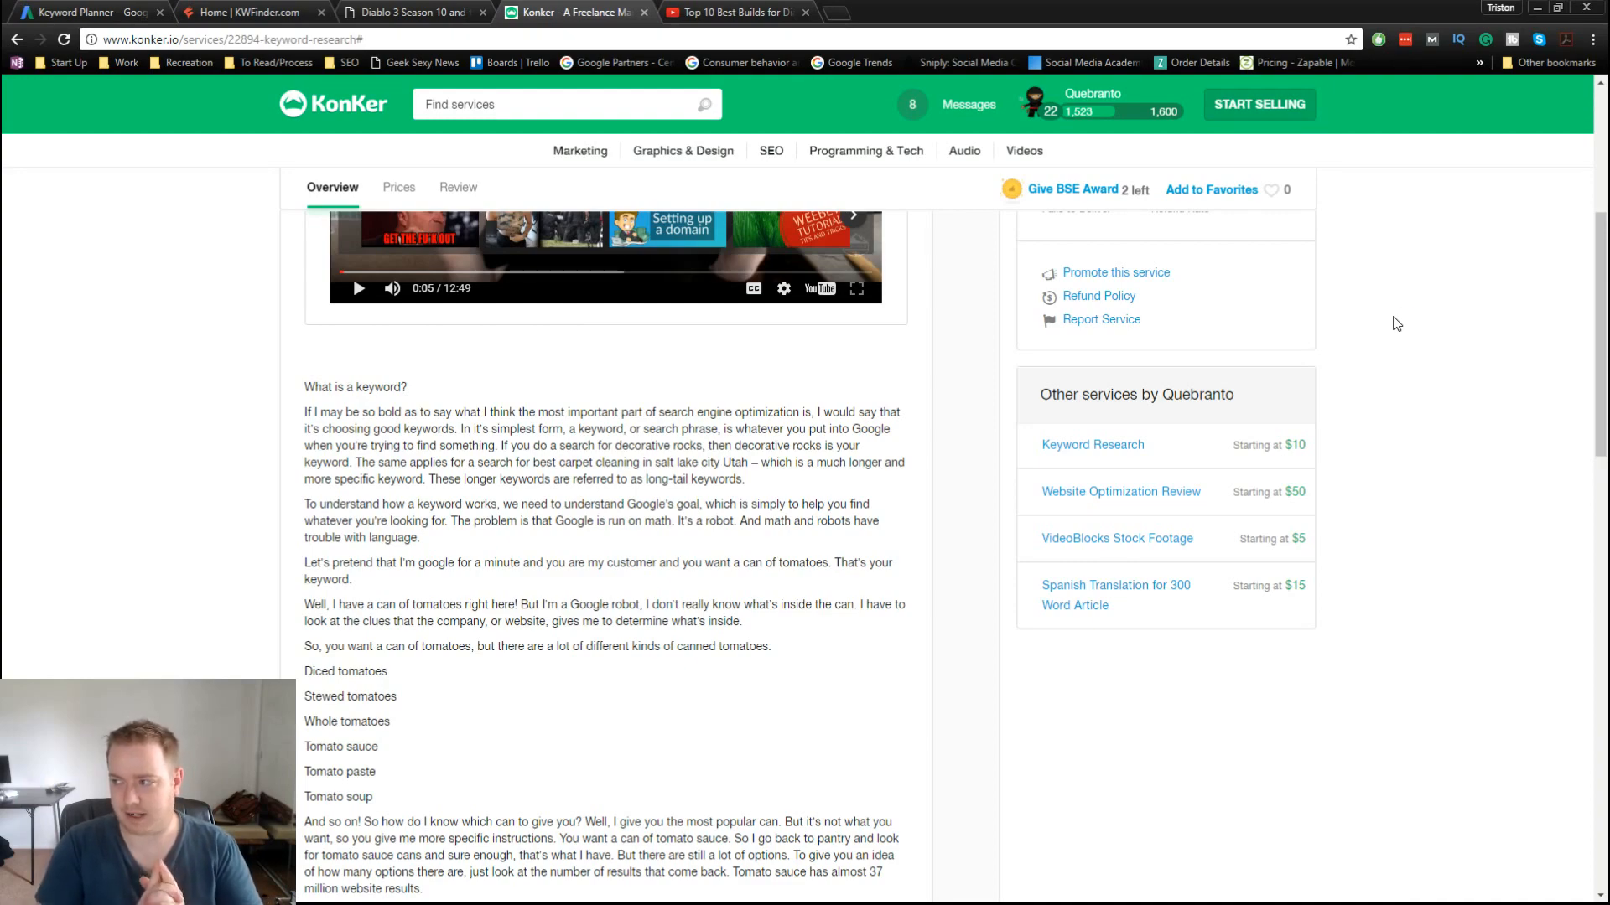
pyautogui.scroll(-15, 558, 486)
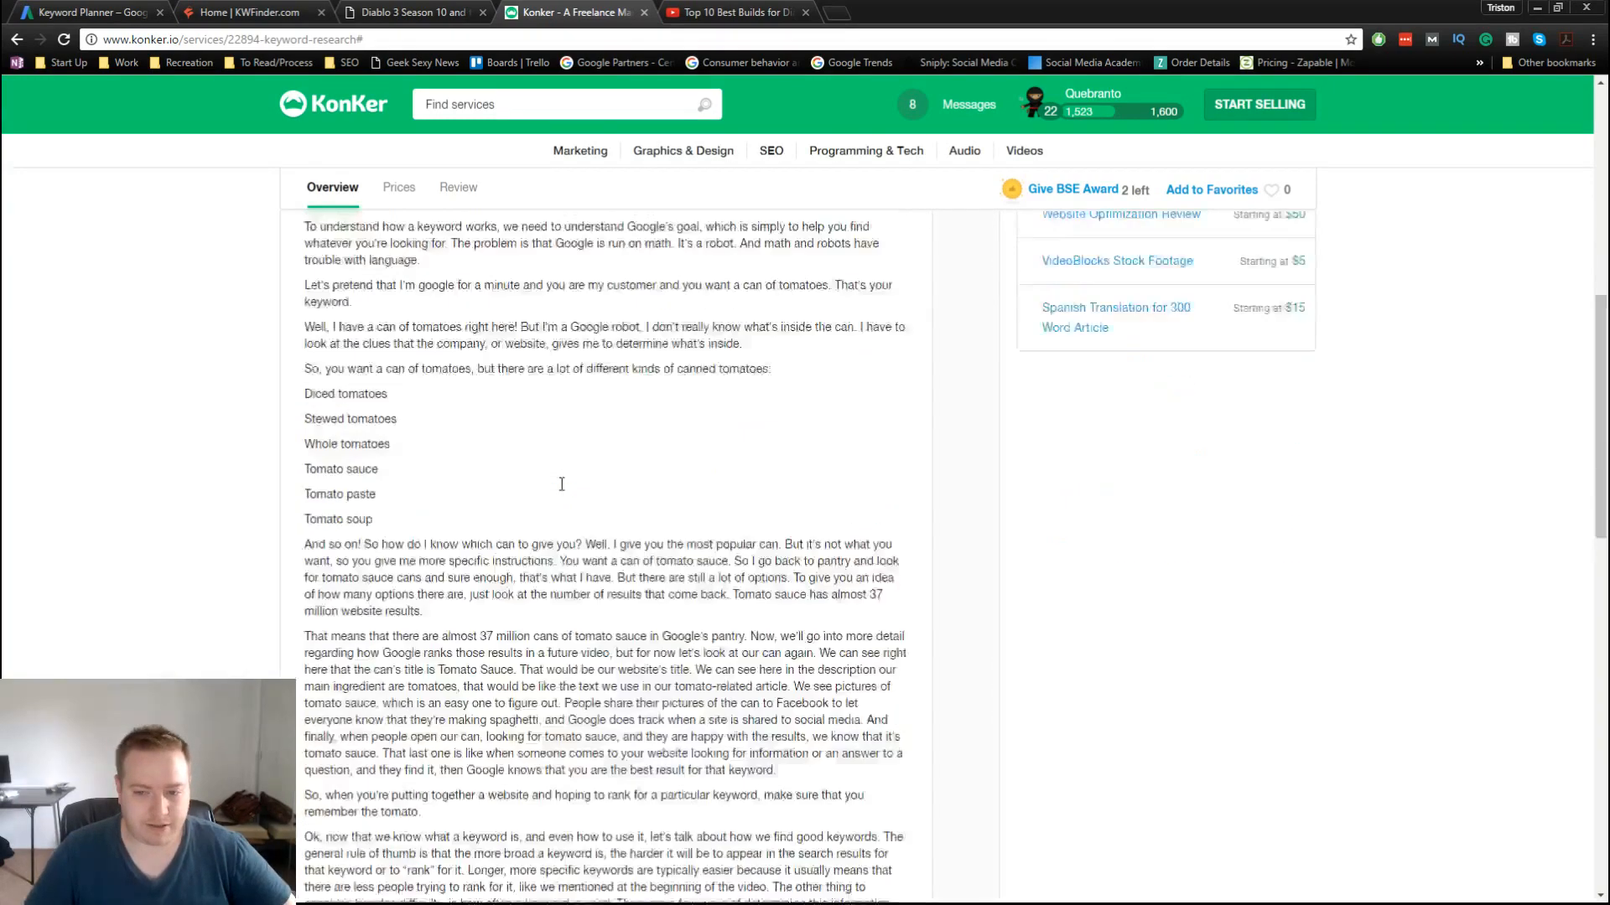
pyautogui.scroll(15, 704, 491)
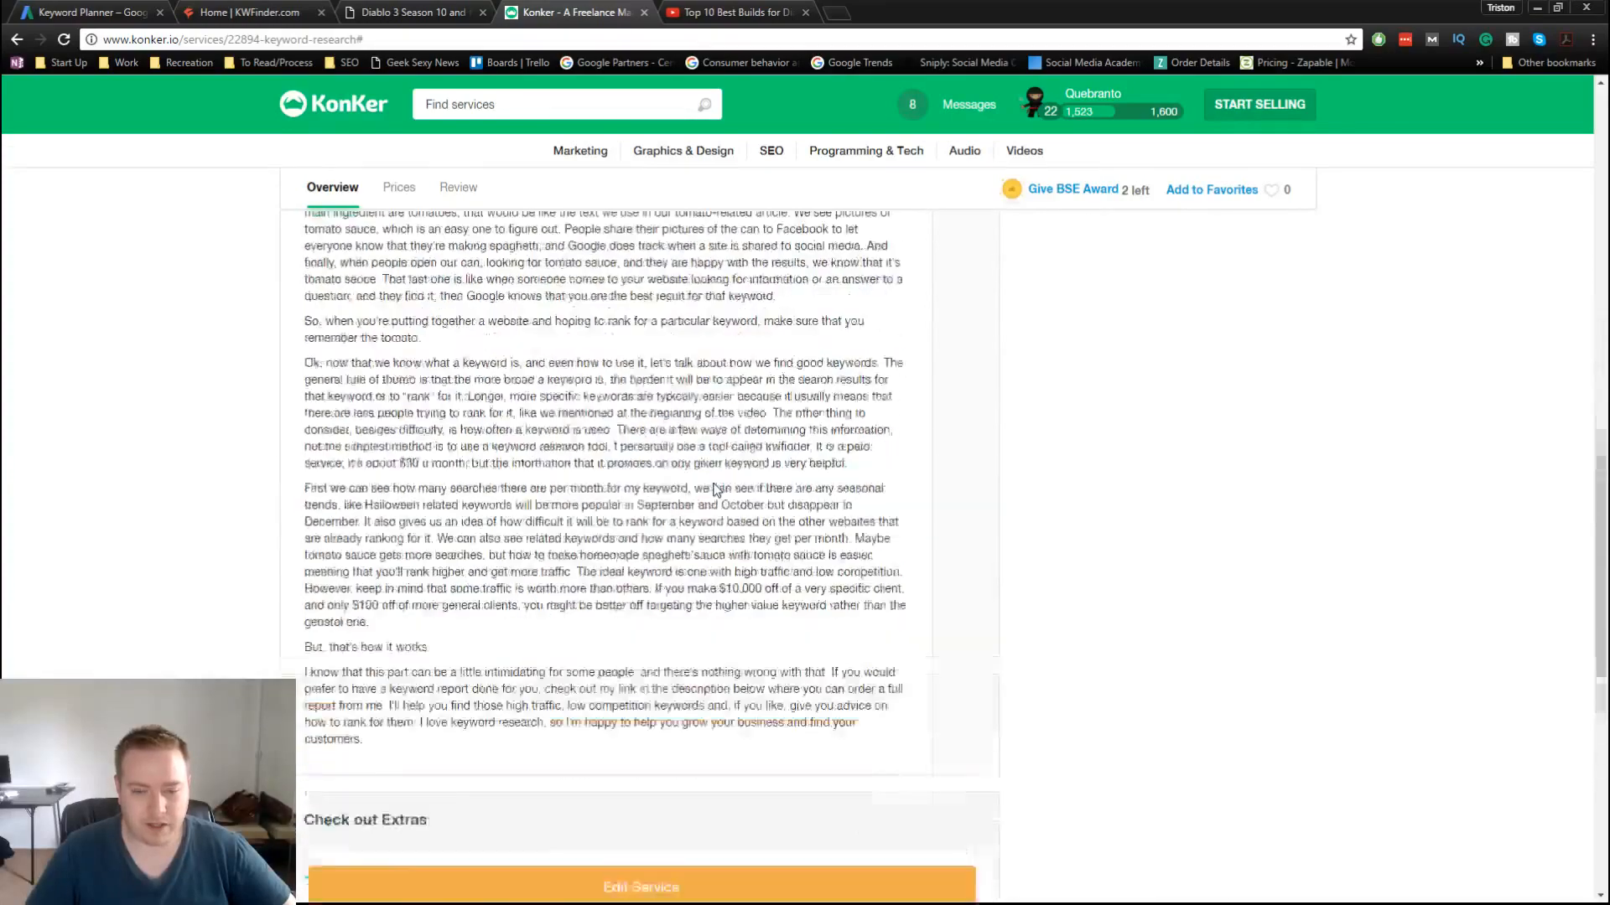
pyautogui.scroll(-4, 674, 646)
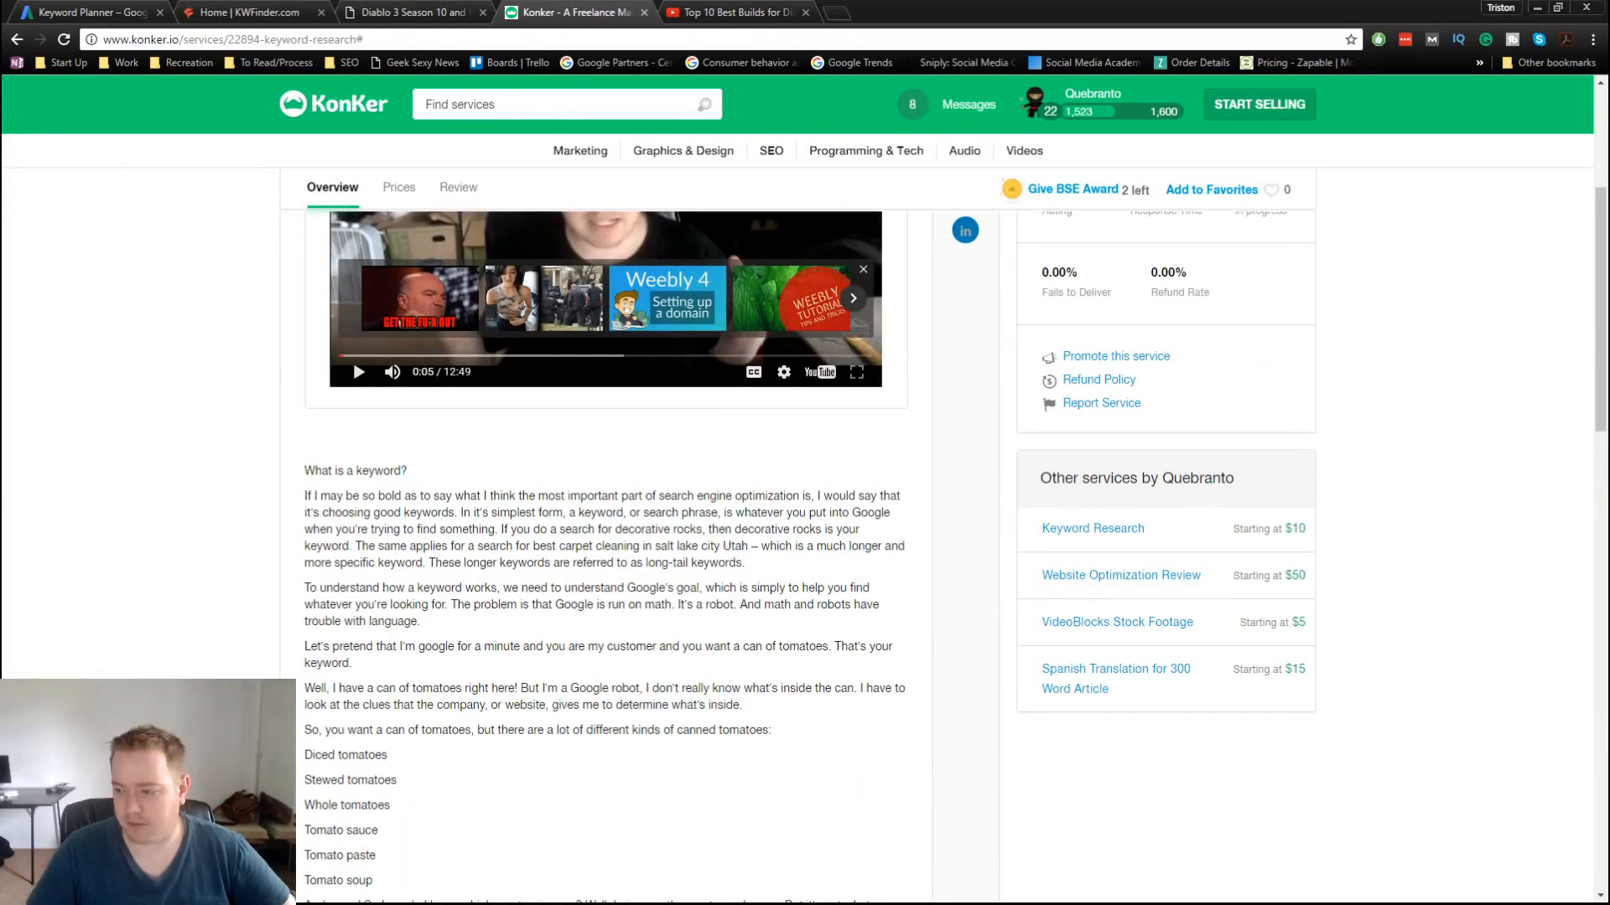
# Step: Review the keyword list in the heroes kws workbook and return to the beginning of the Konker service page
pyautogui.hotkey('alt', 'Tab')
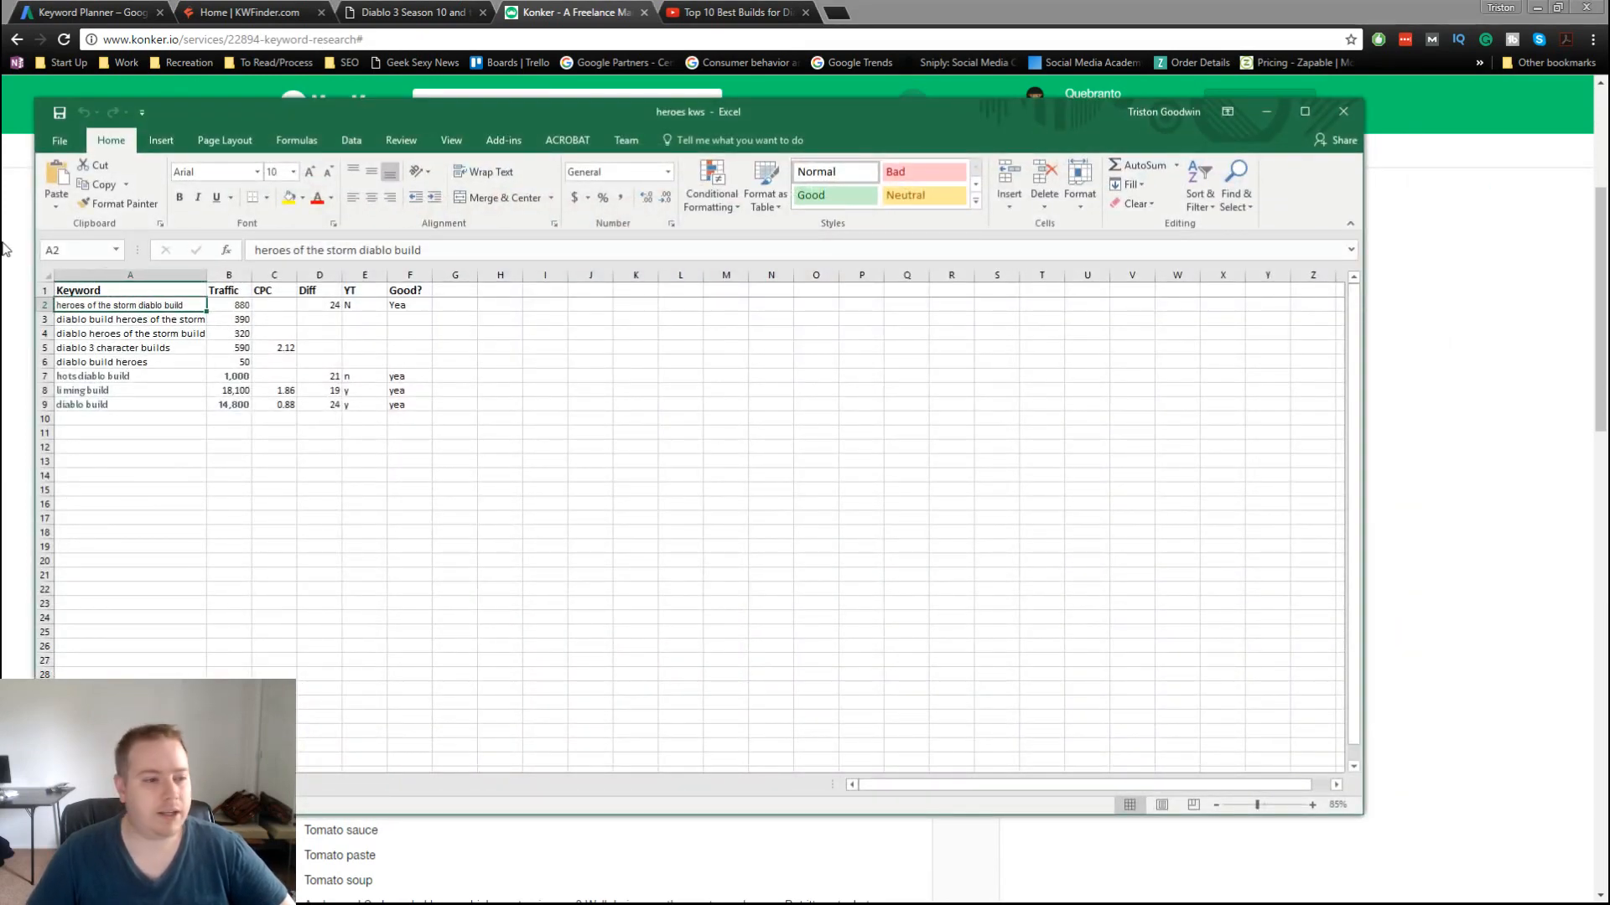
pyautogui.hotkey('alt', 'Tab')
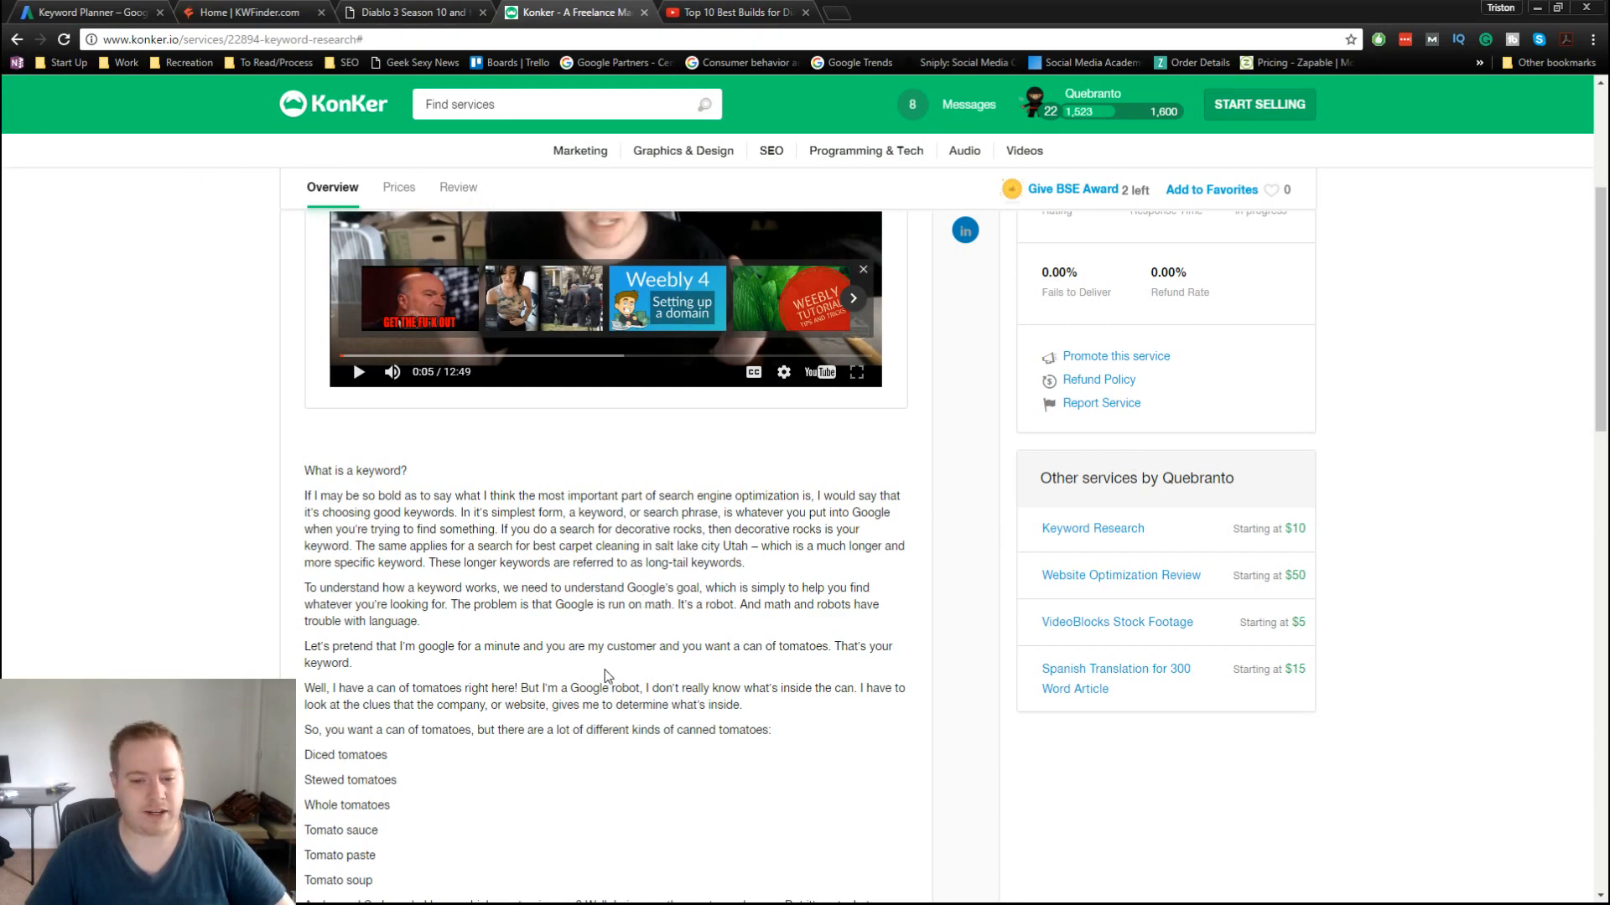
pyautogui.scroll(4, 625, 666)
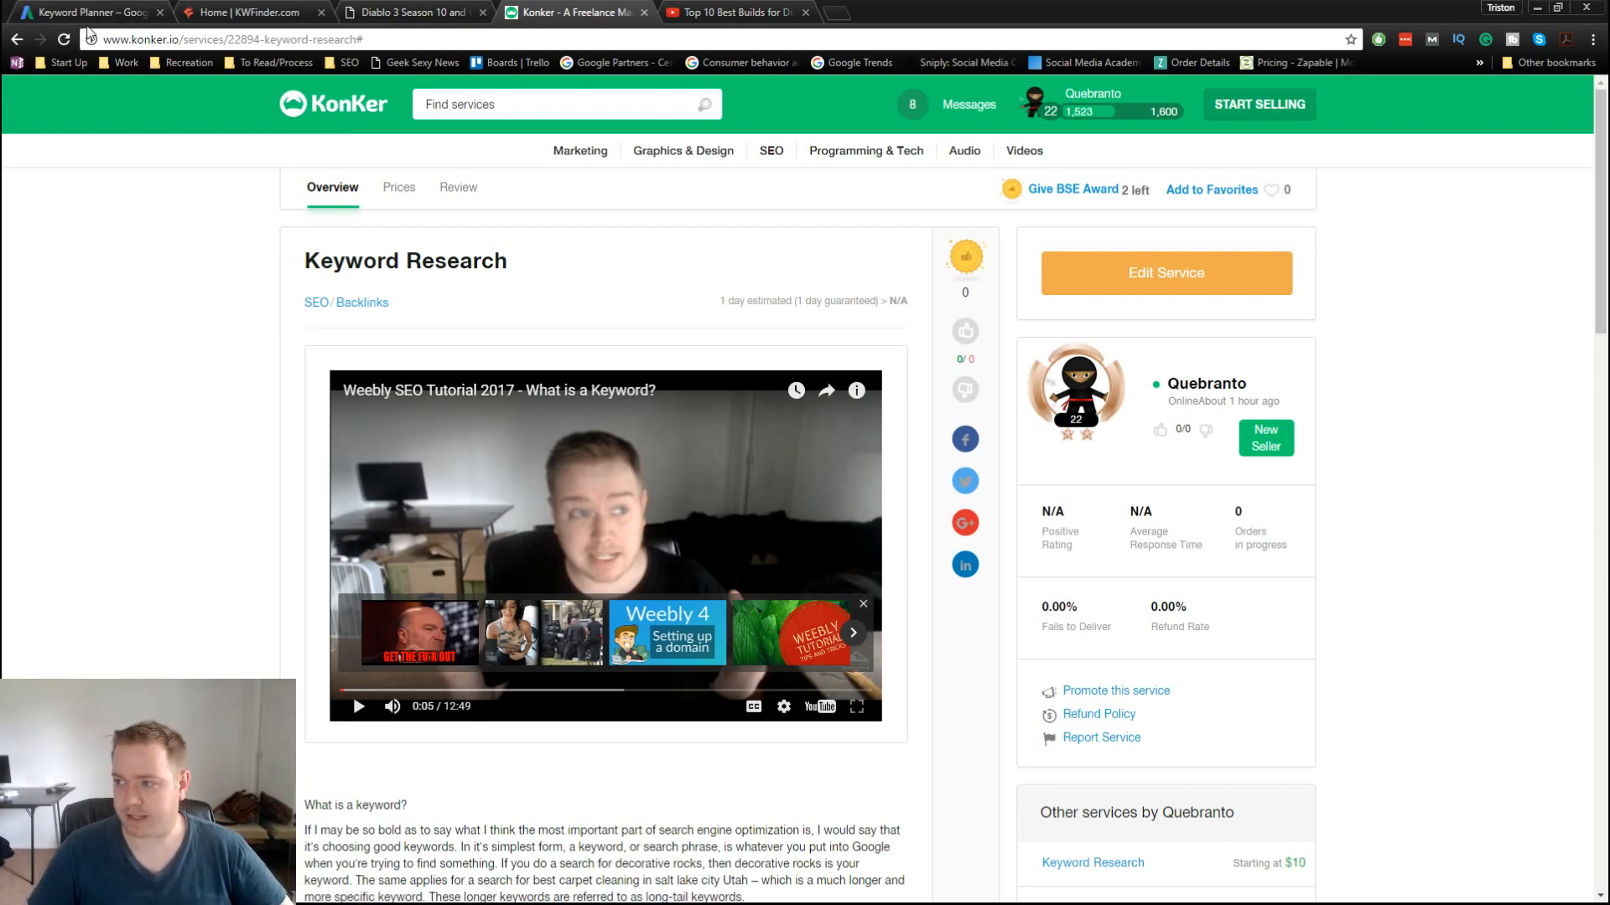
# Step: Open the promotion link of the Keyword Research service and examine the sales share offered for sharing it
pyautogui.scroll(-3, 1383, 578)
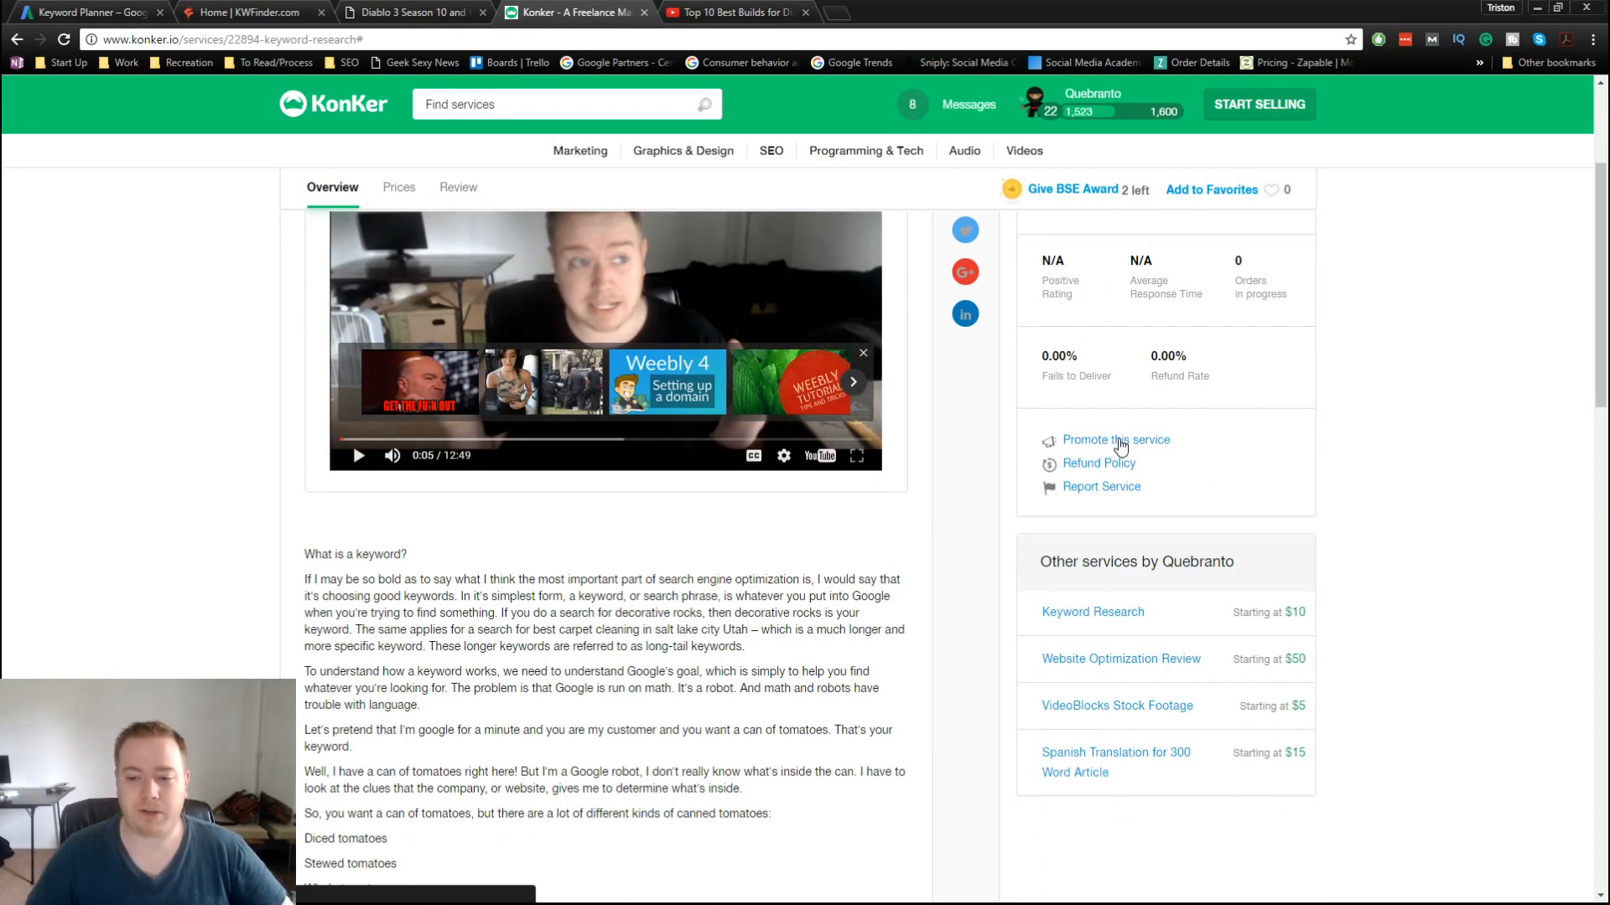
pyautogui.click(1119, 444)
pyautogui.scroll(-4, 1425, 623)
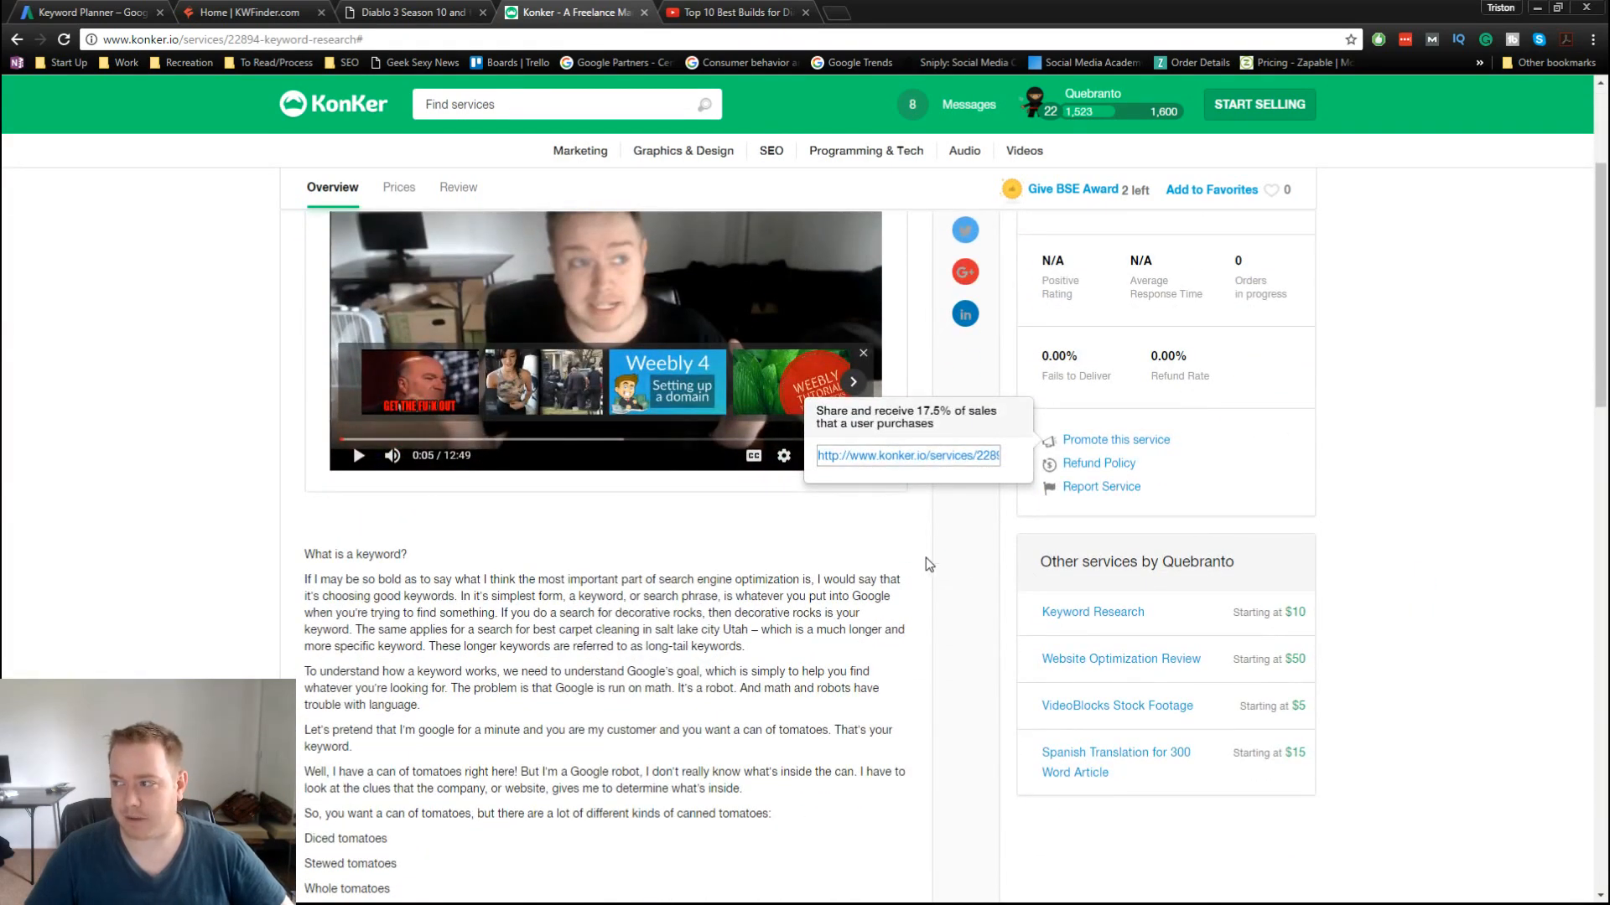
pyautogui.click(911, 454)
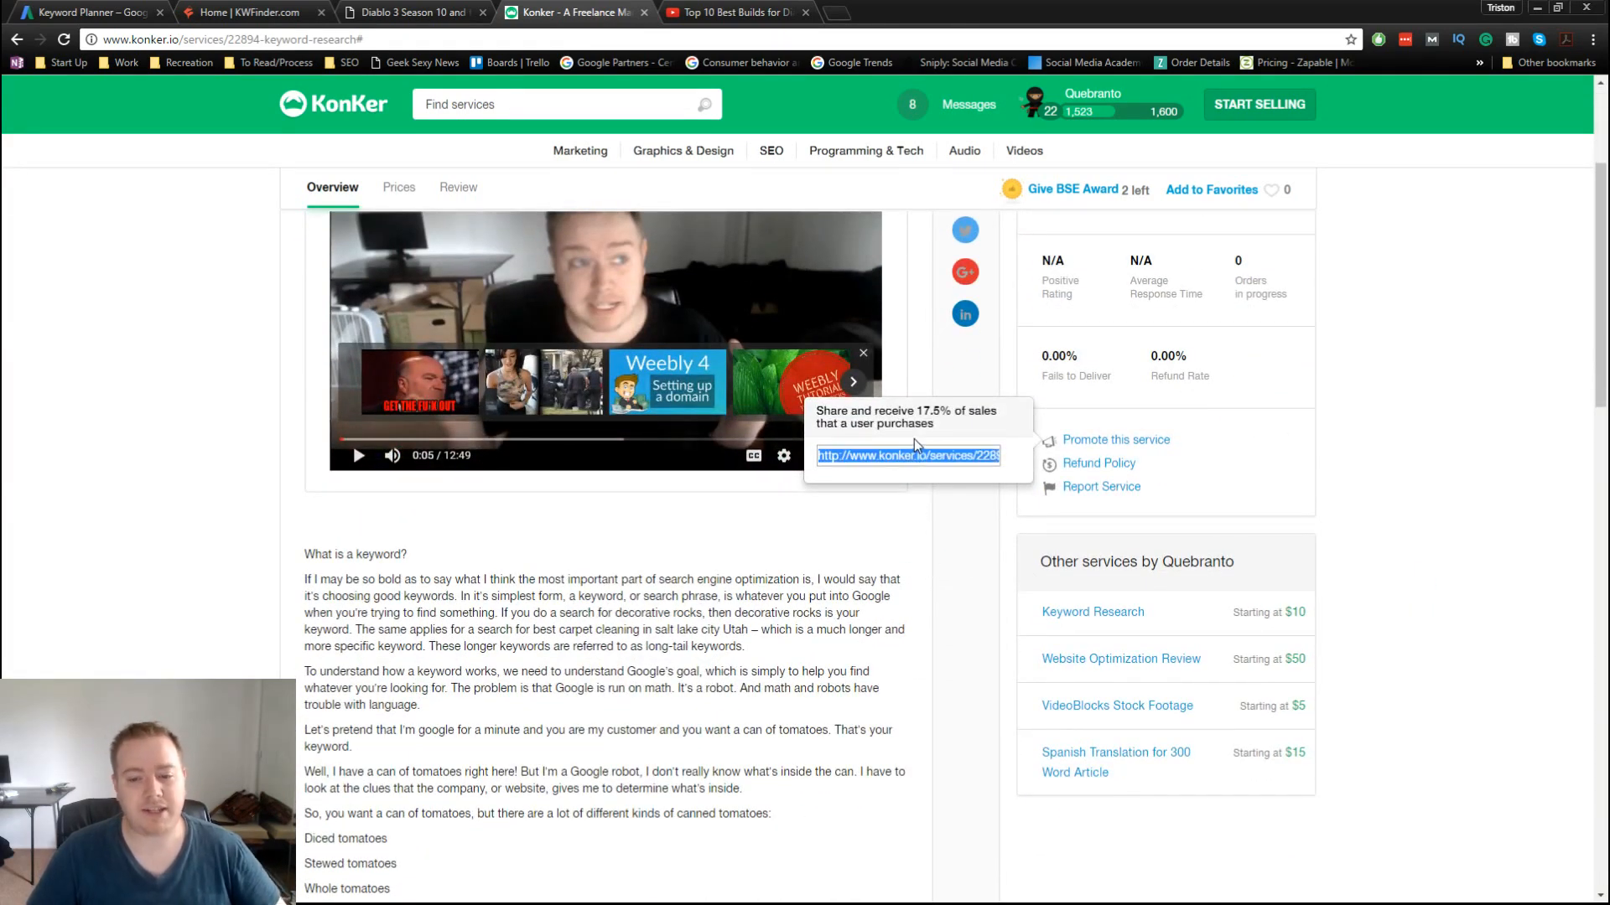
pyautogui.moveTo(917, 411); pyautogui.dragTo(945, 410)
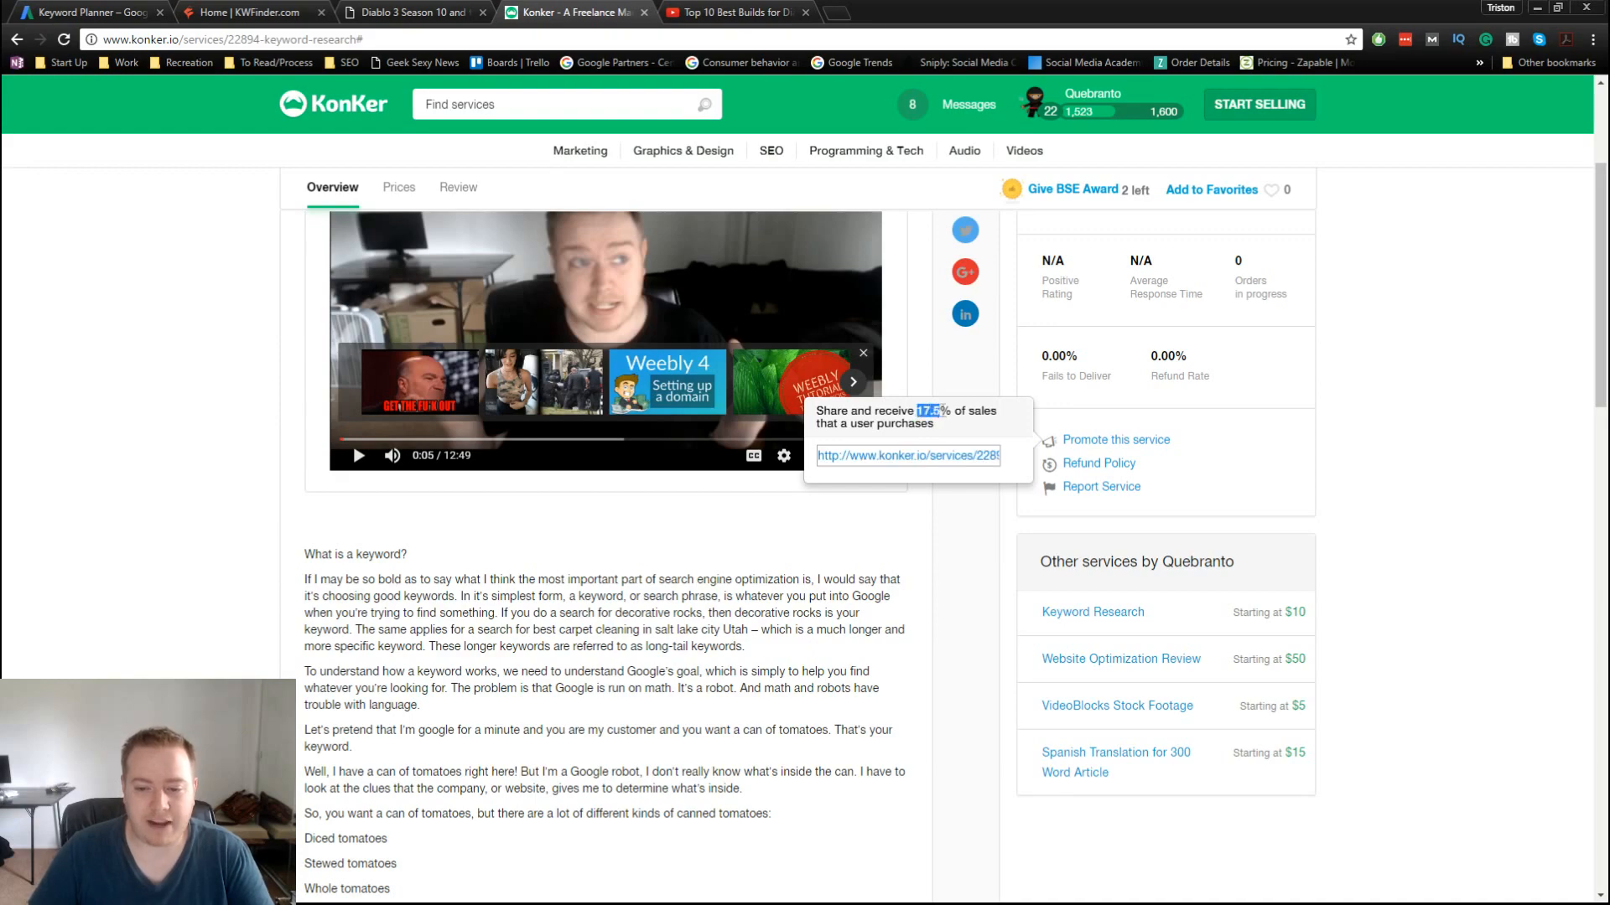
pyautogui.click(1433, 439)
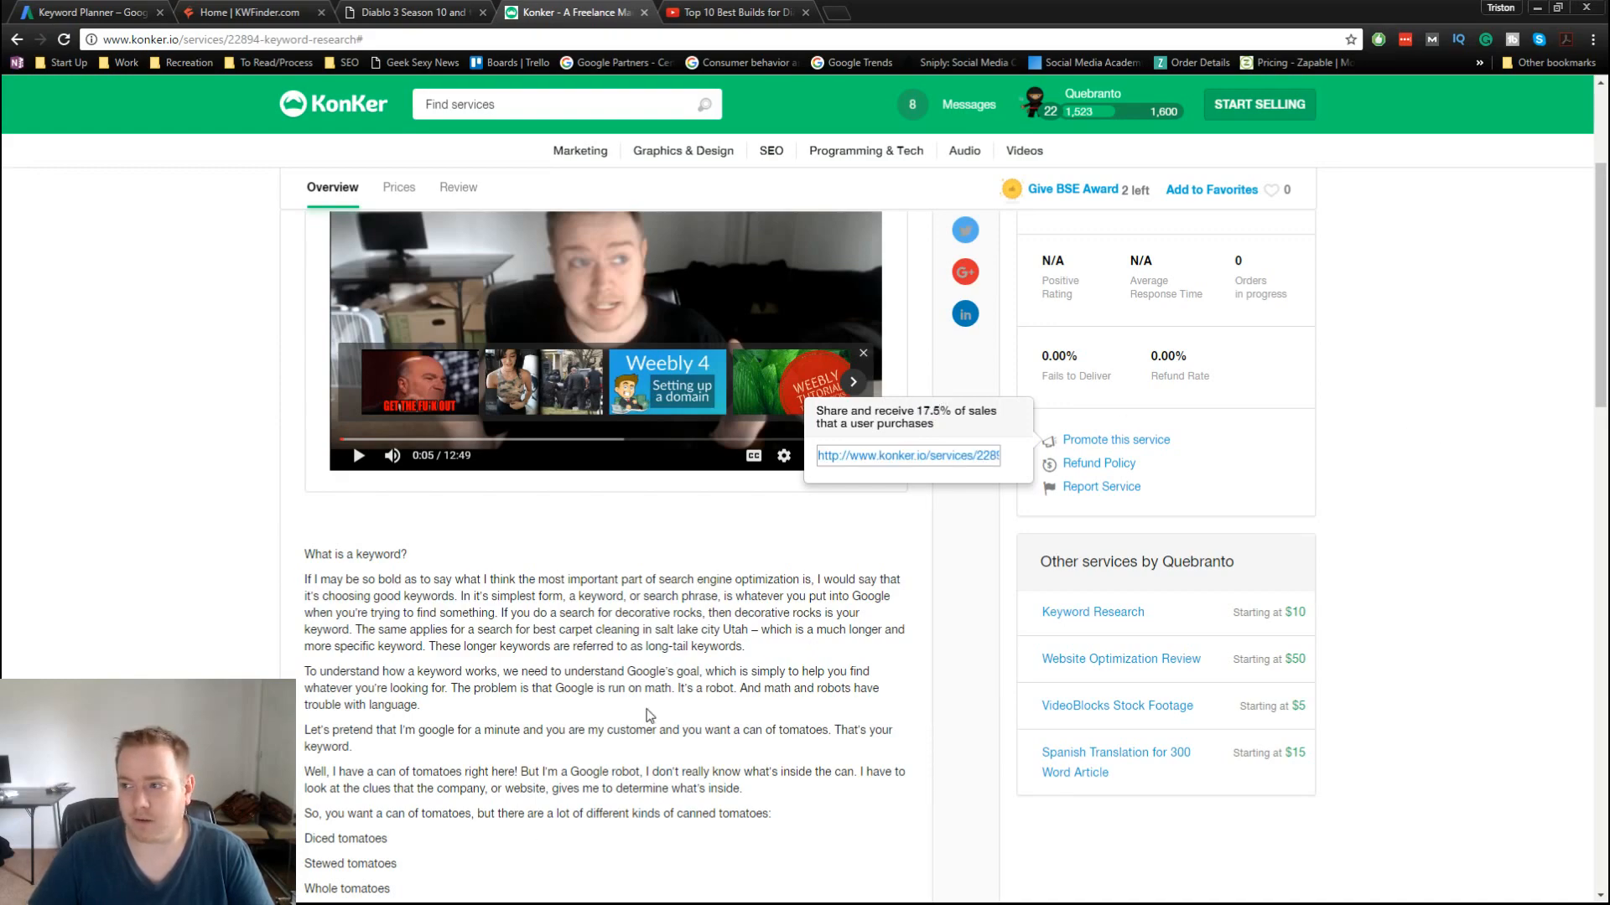
pyautogui.scroll(-3, 964, 818)
pyautogui.scroll(4, 923, 784)
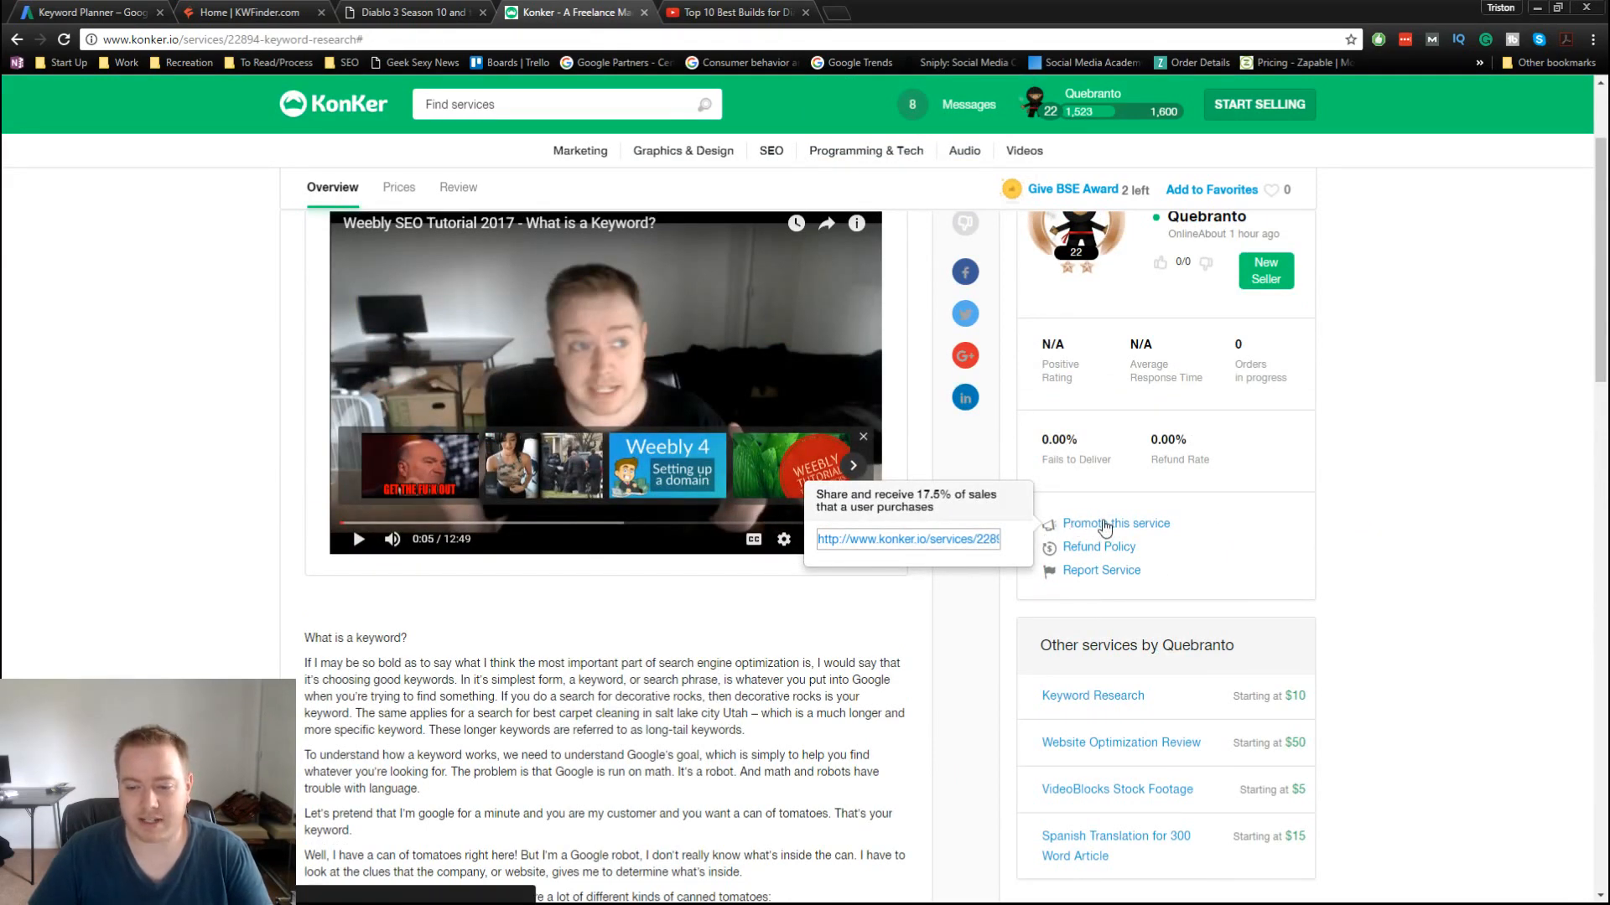
pyautogui.scroll(2, 1094, 526)
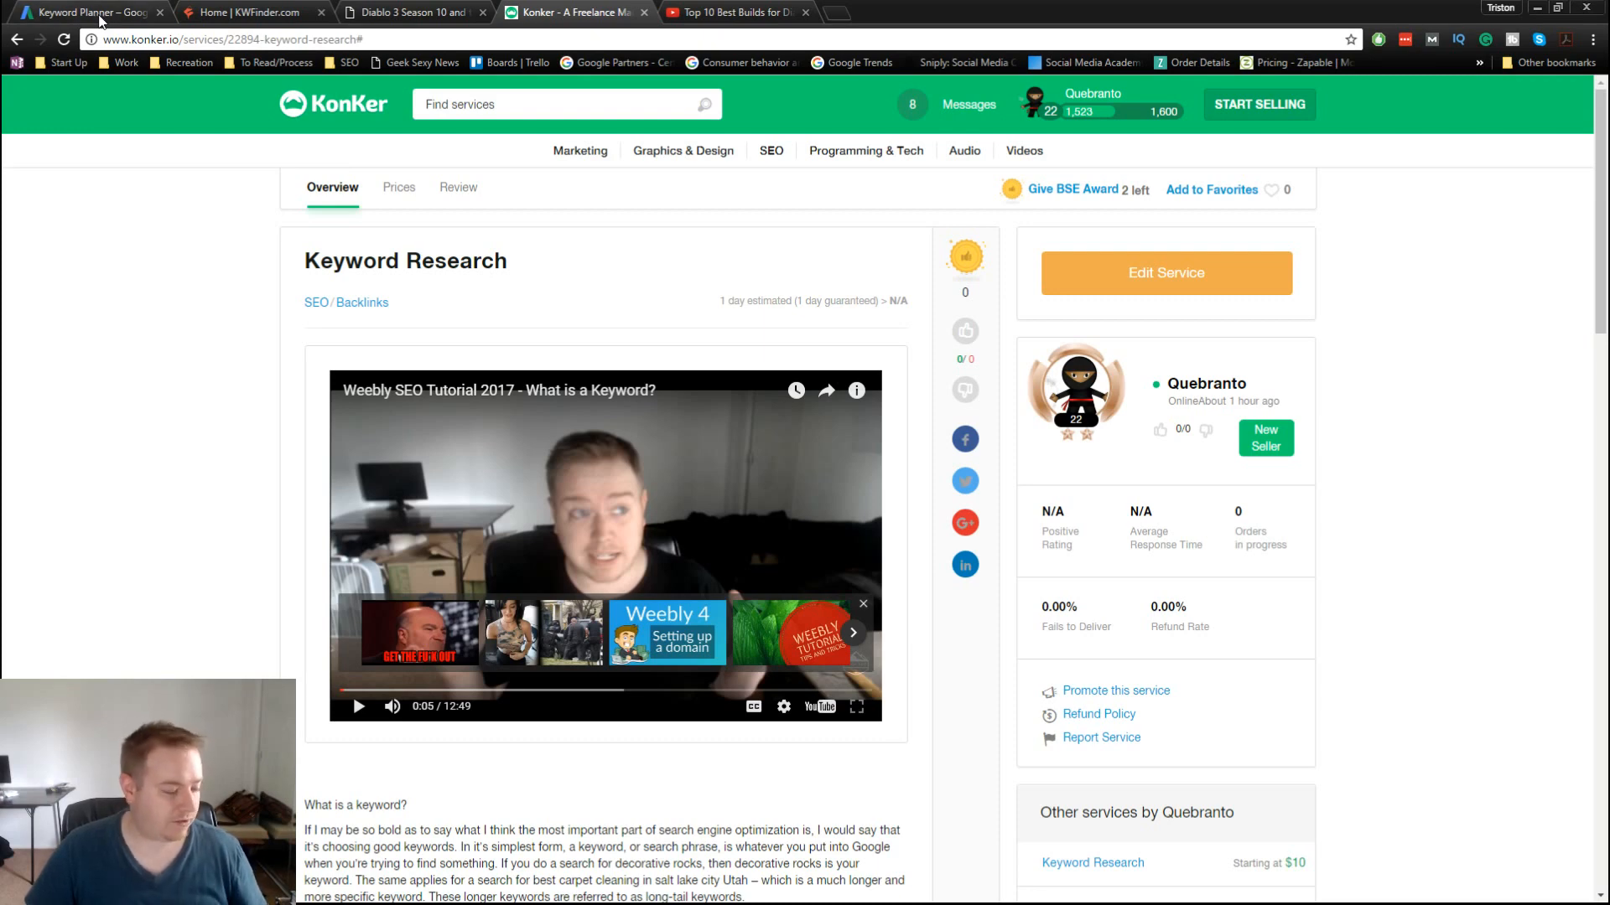
# Step: Return to the Quebranto site, highlight its web address and look over the home page's posts and categories
pyautogui.click(101, 17)
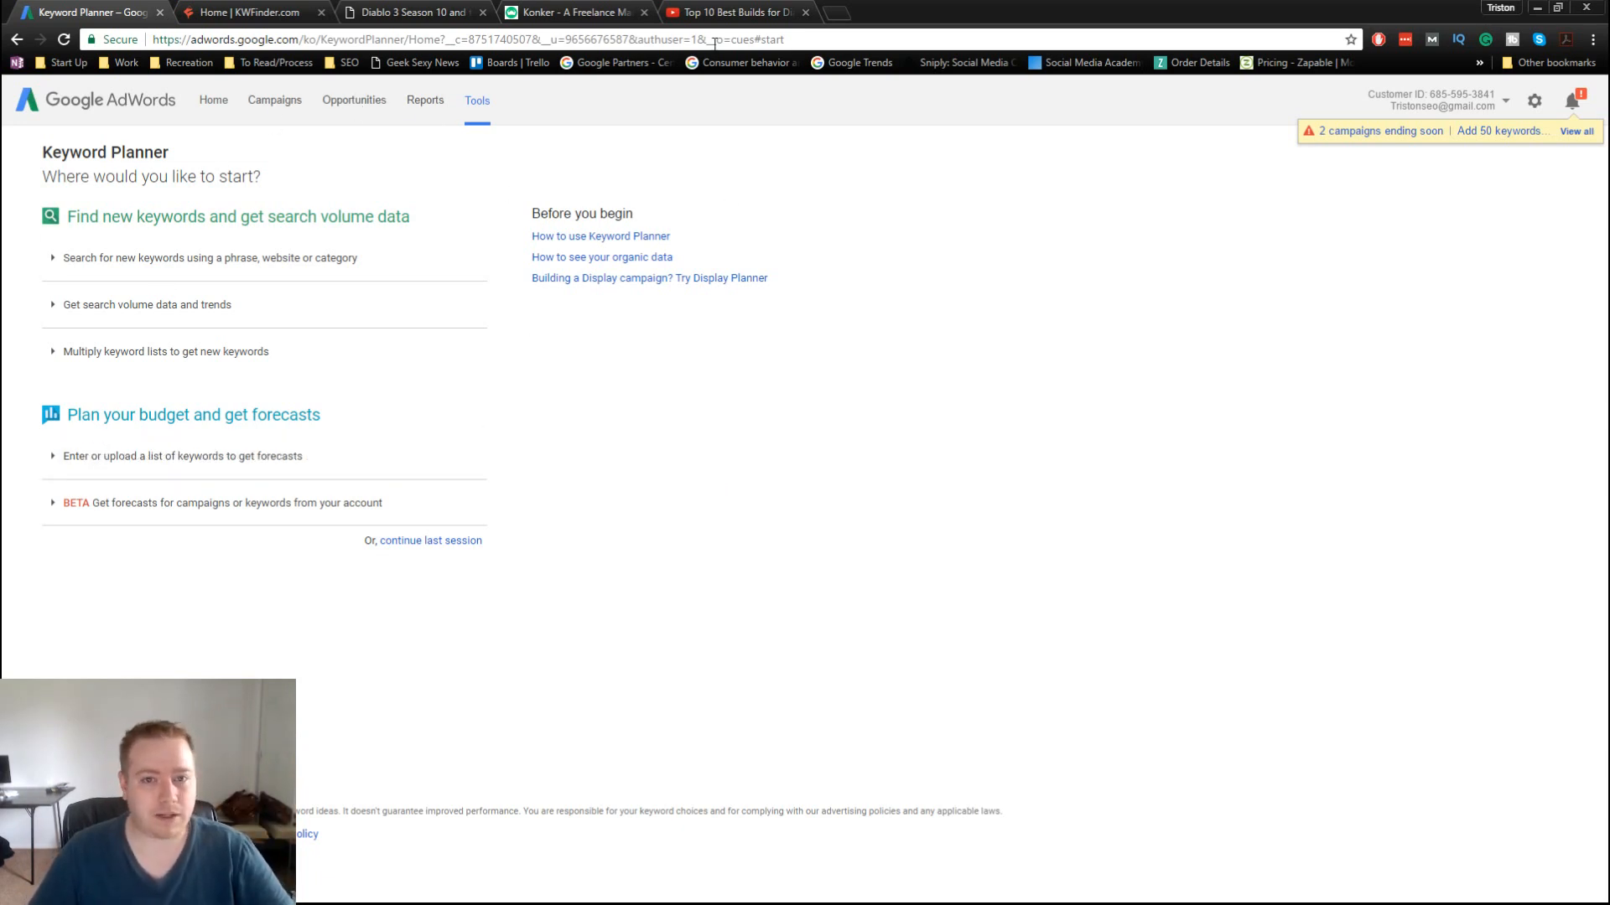
pyautogui.click(433, 18)
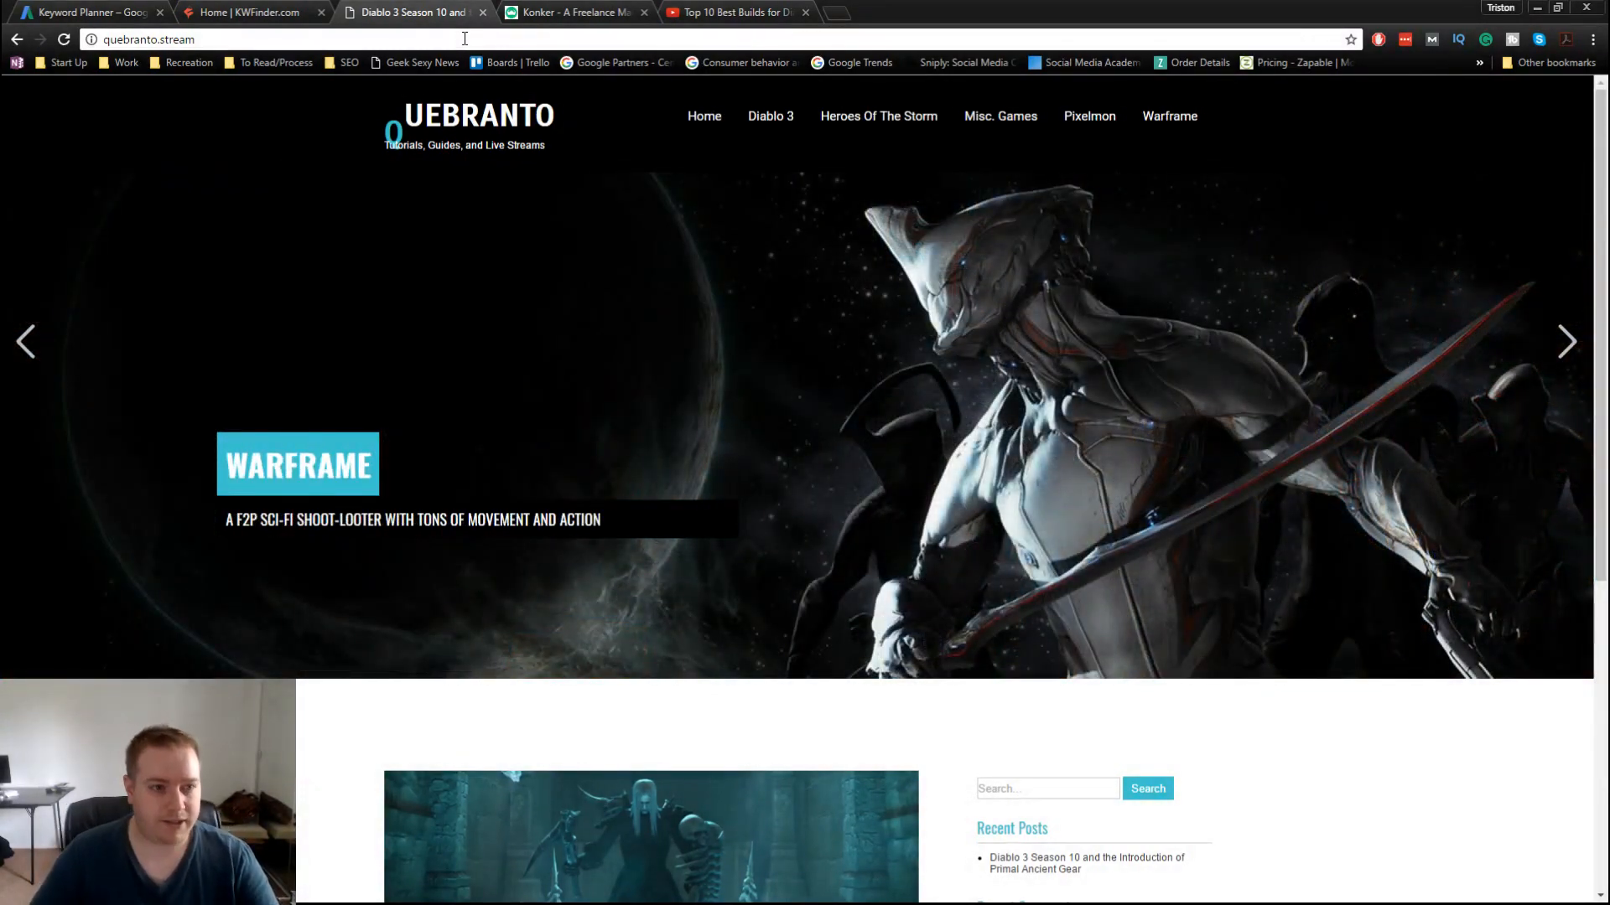
pyautogui.click(464, 39)
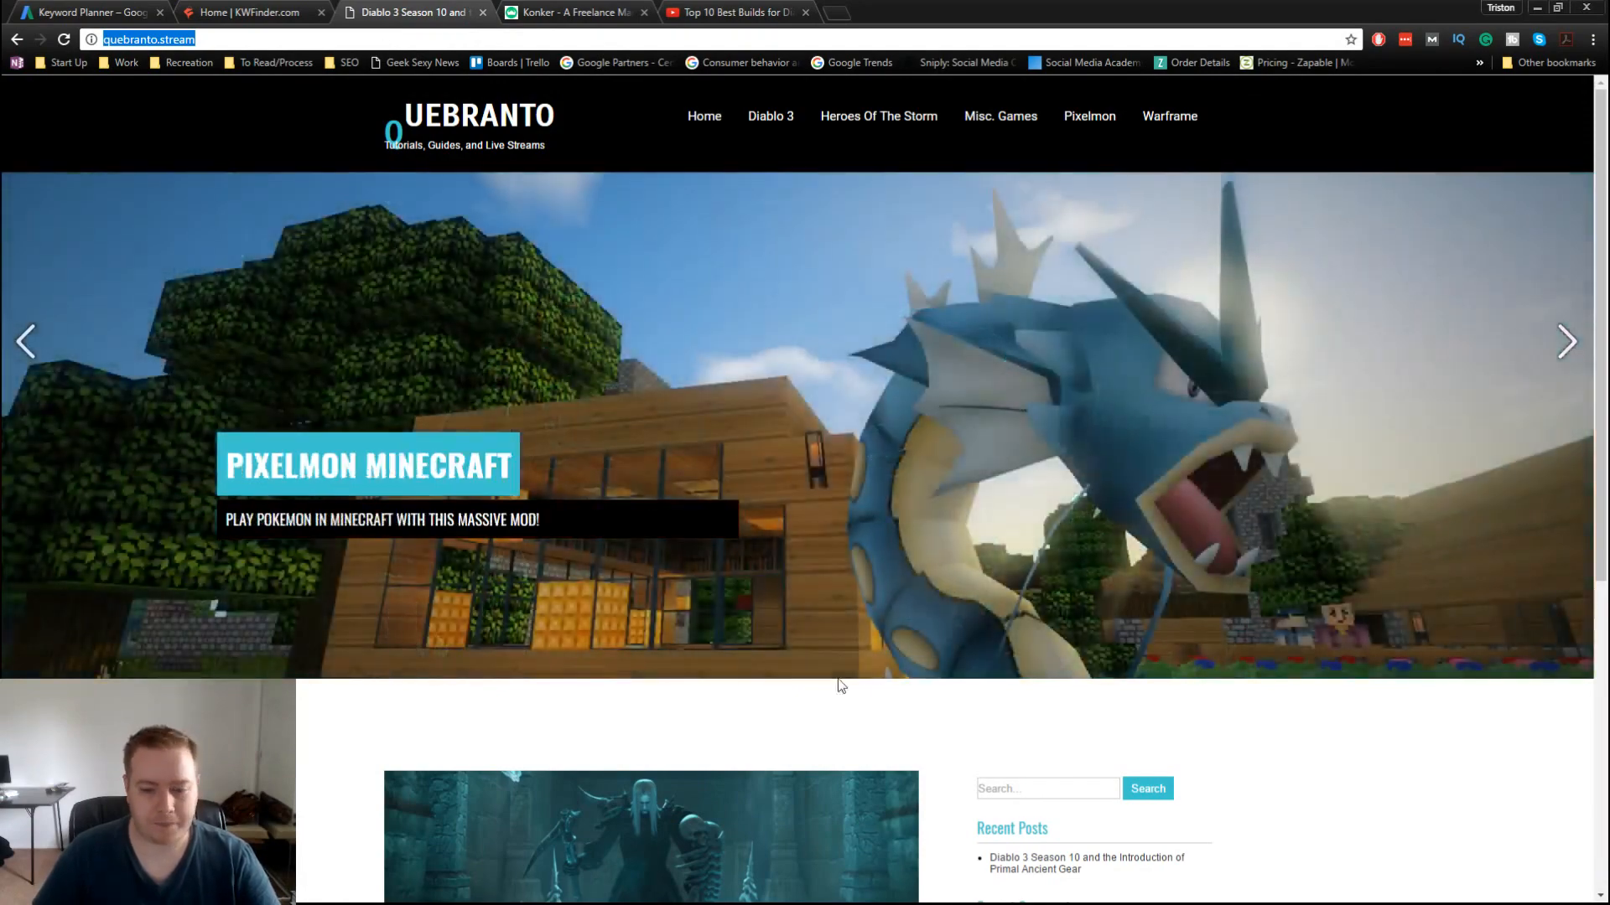
pyautogui.scroll(-6, 1060, 814)
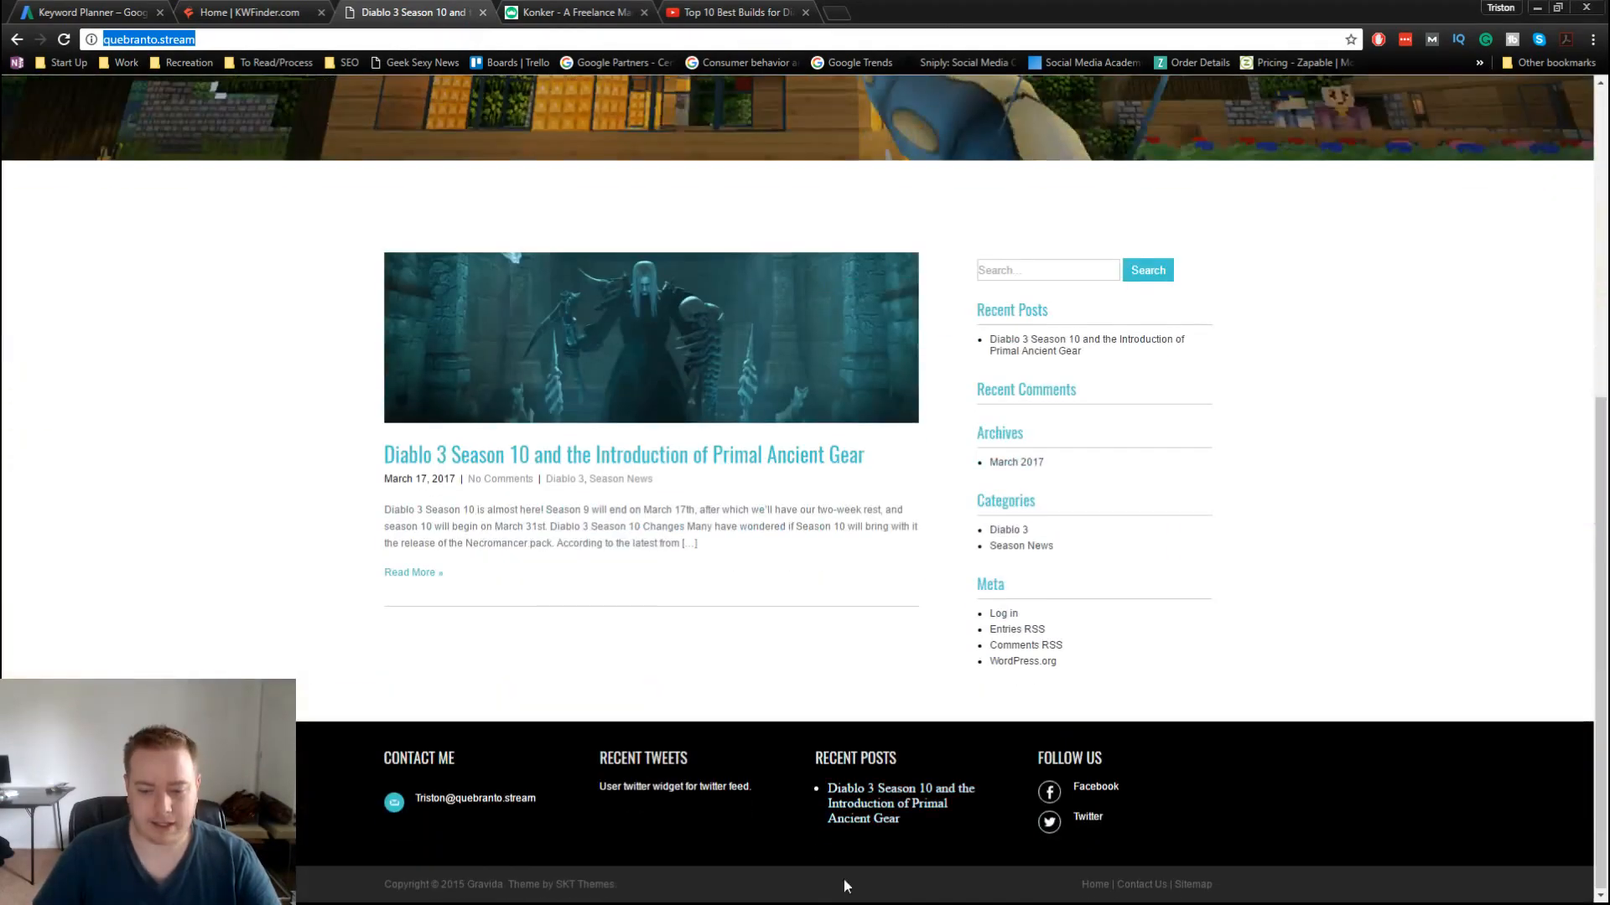
pyautogui.scroll(6, 803, 842)
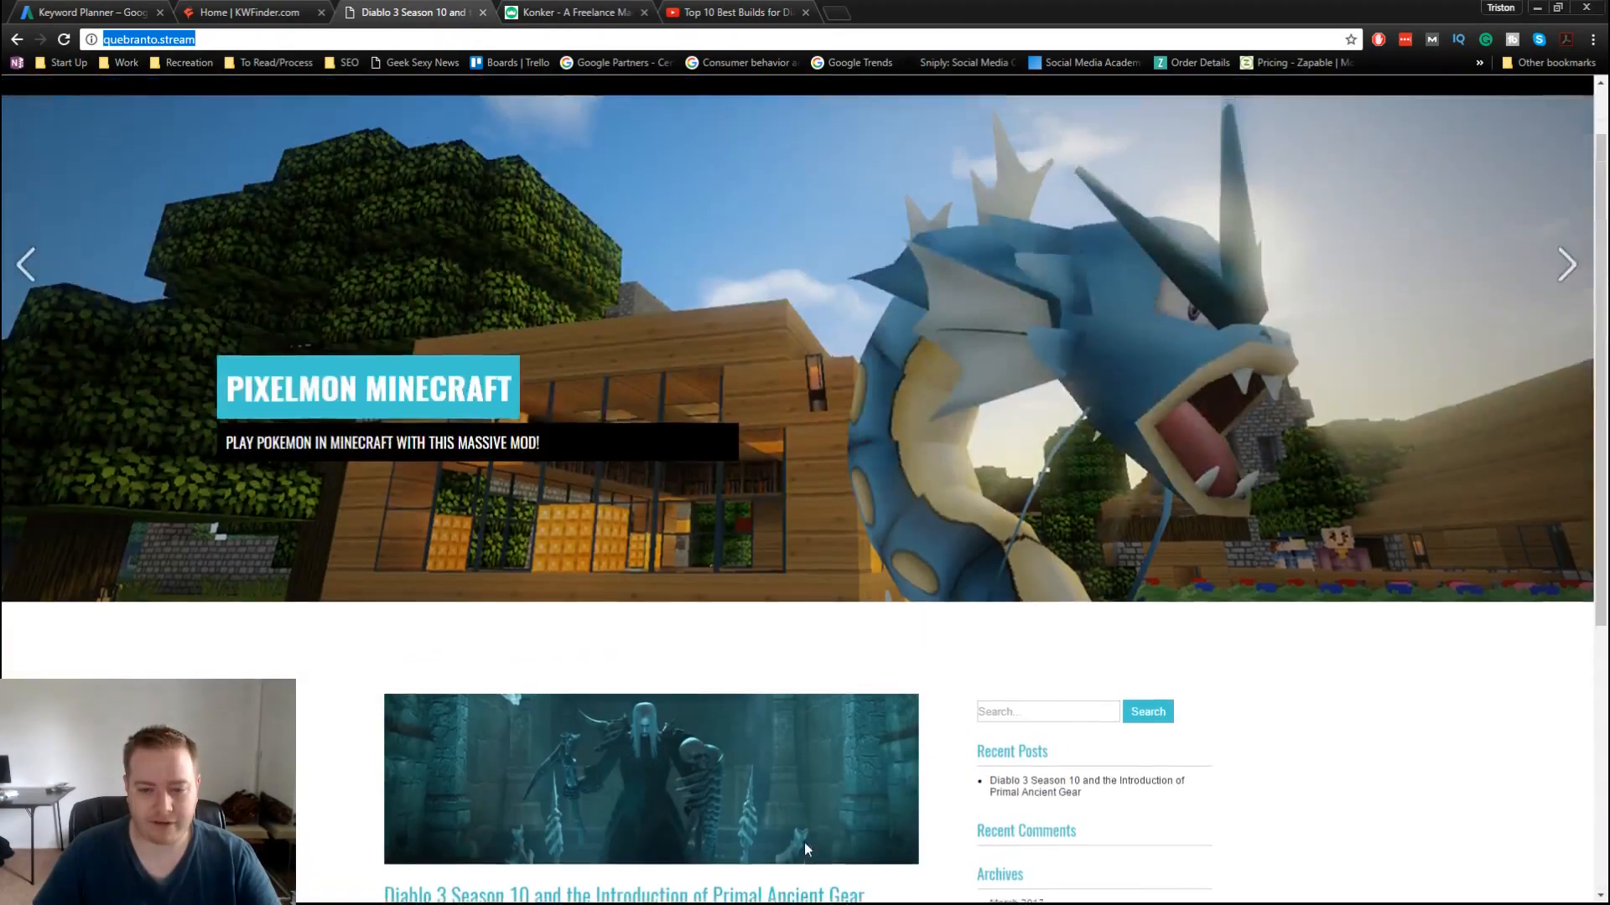
pyautogui.scroll(-4, 1289, 545)
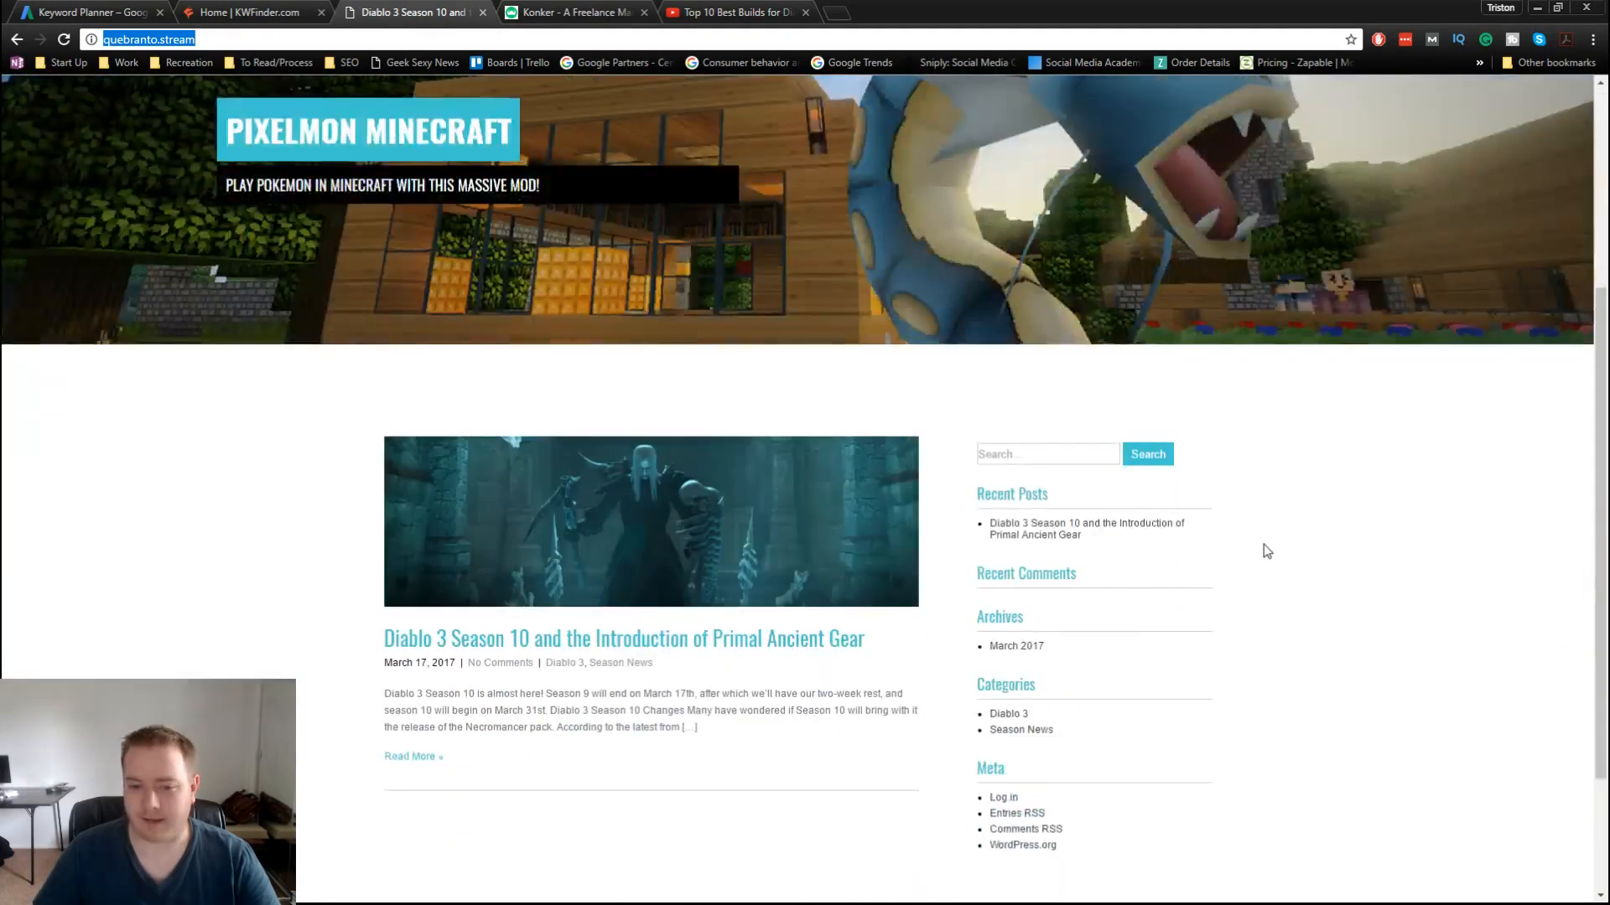
pyautogui.scroll(4, 344, 633)
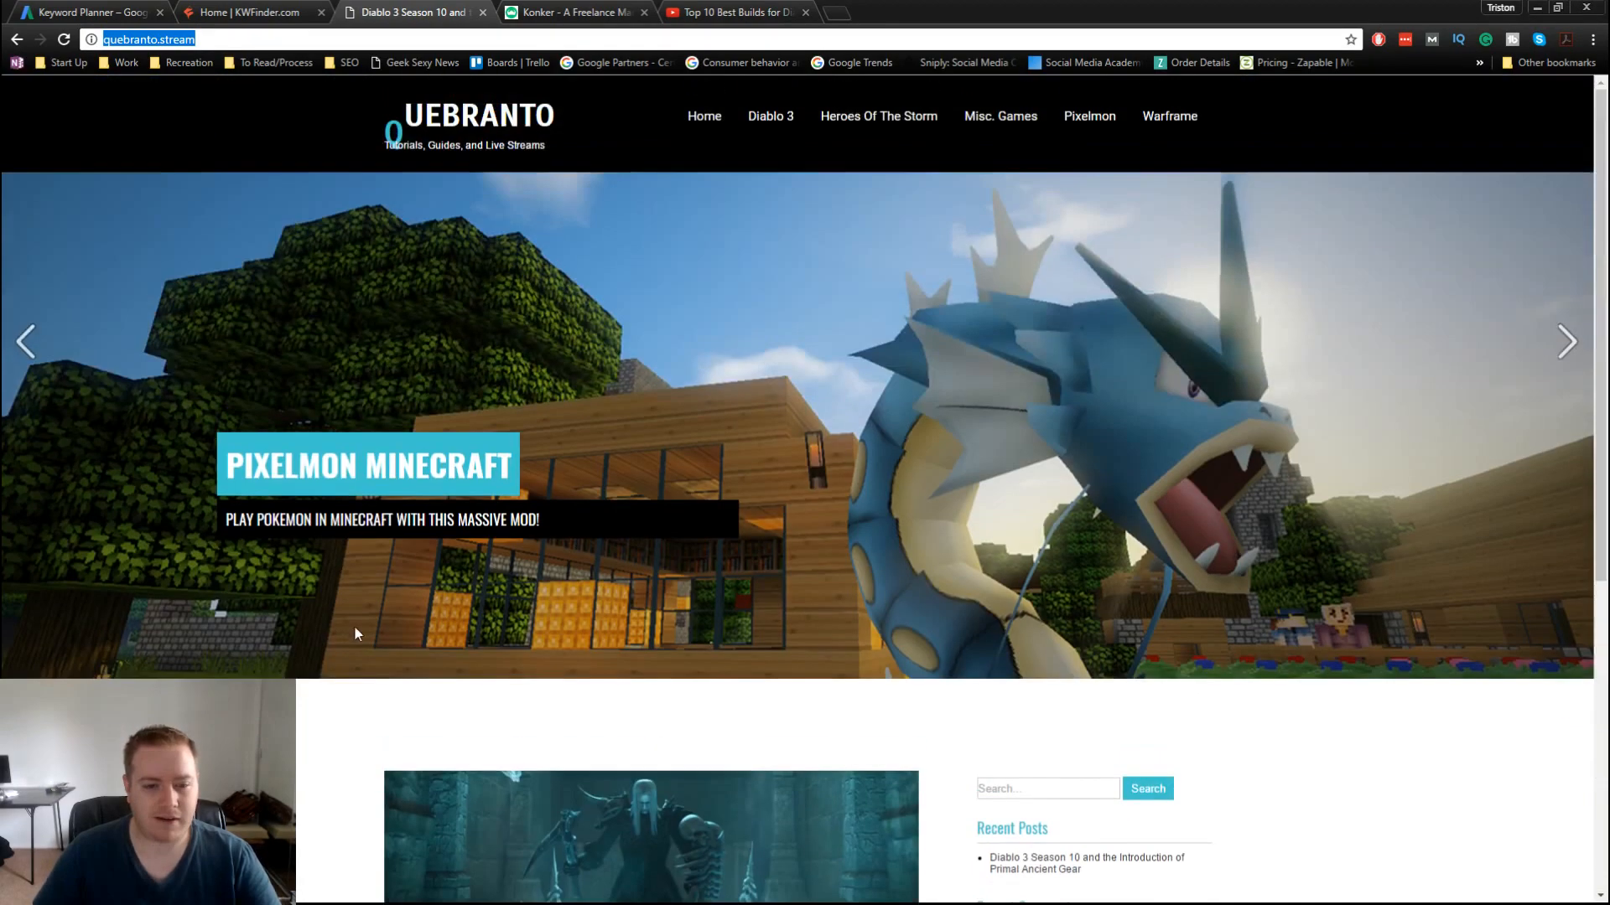
# Step: Switch to the AdWords Keyword Planner and open the search for new keywords using a phrase, website or category
pyautogui.click(107, 10)
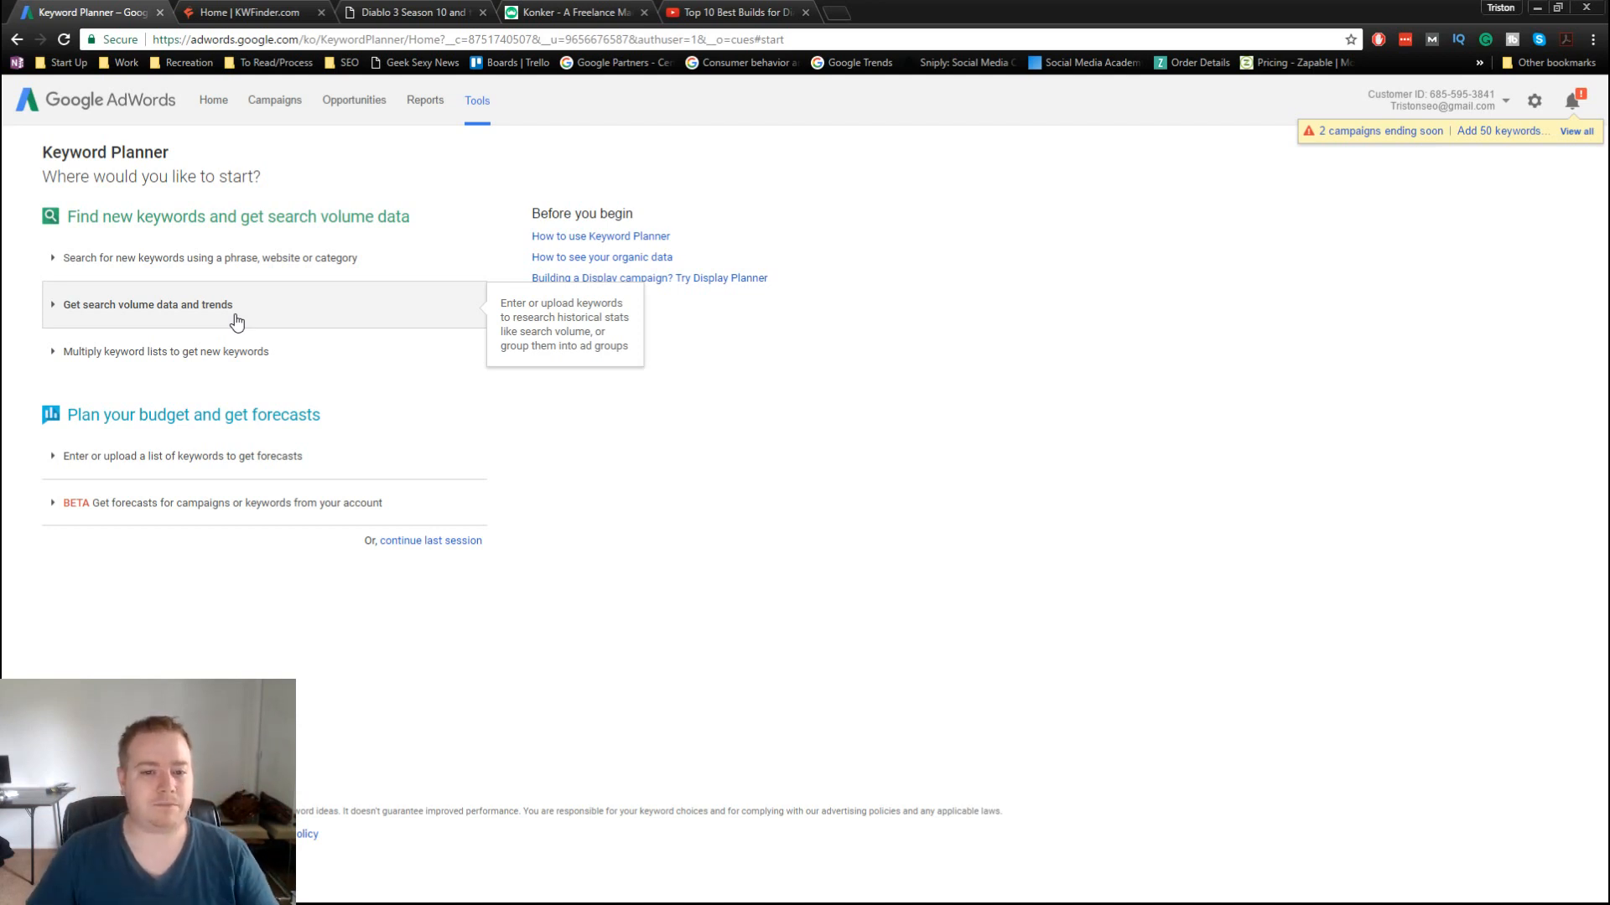
pyautogui.click(228, 266)
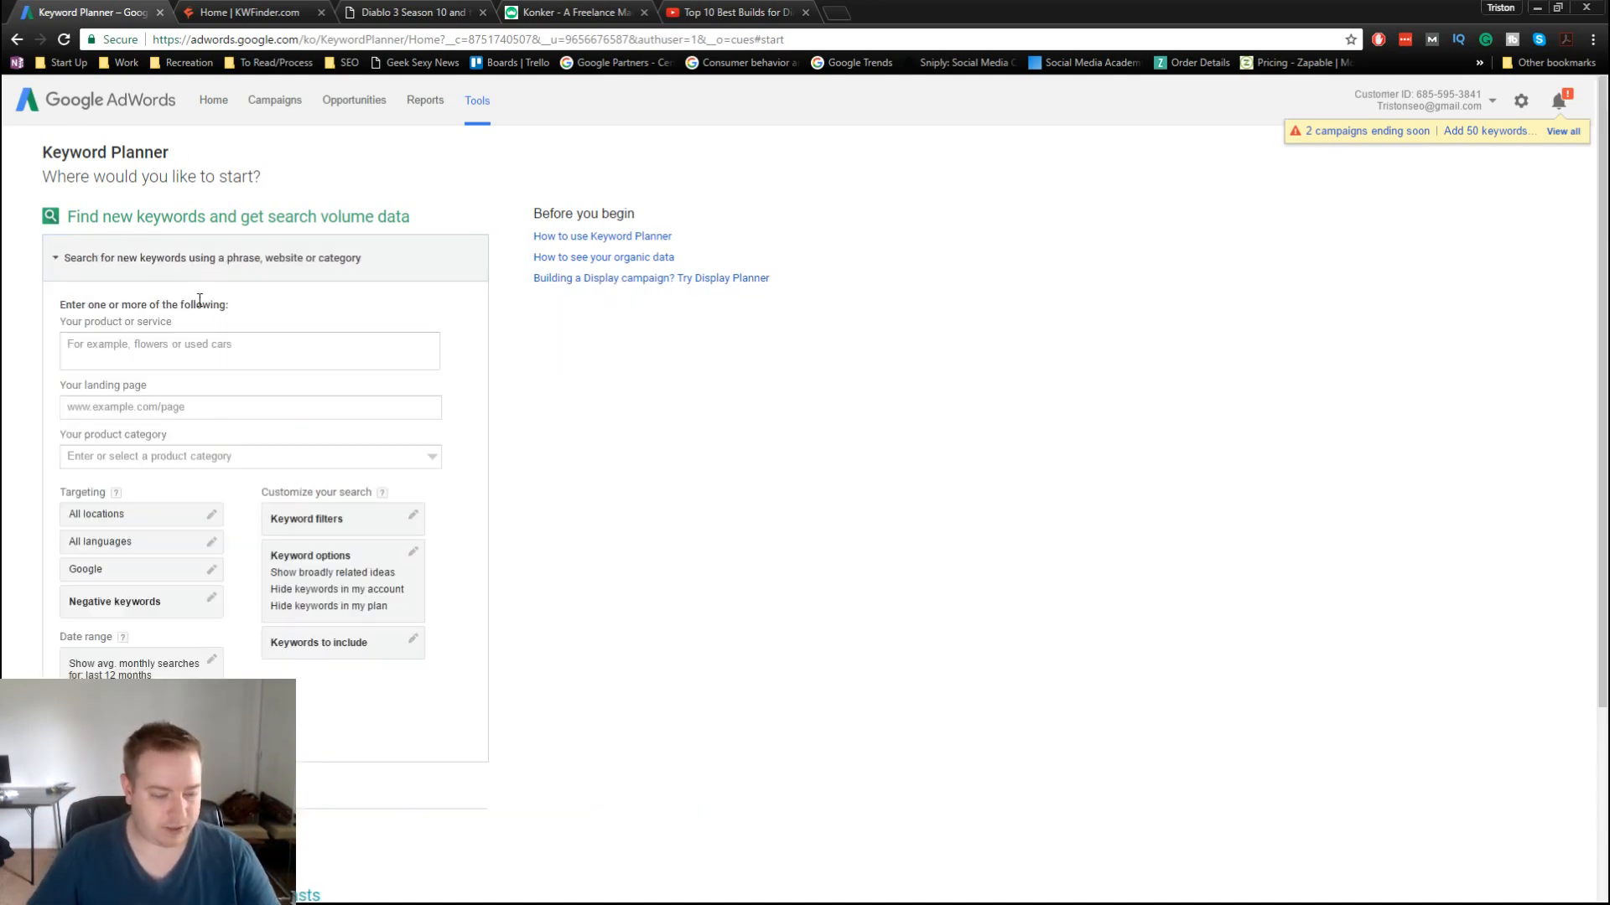
pyautogui.click(139, 369)
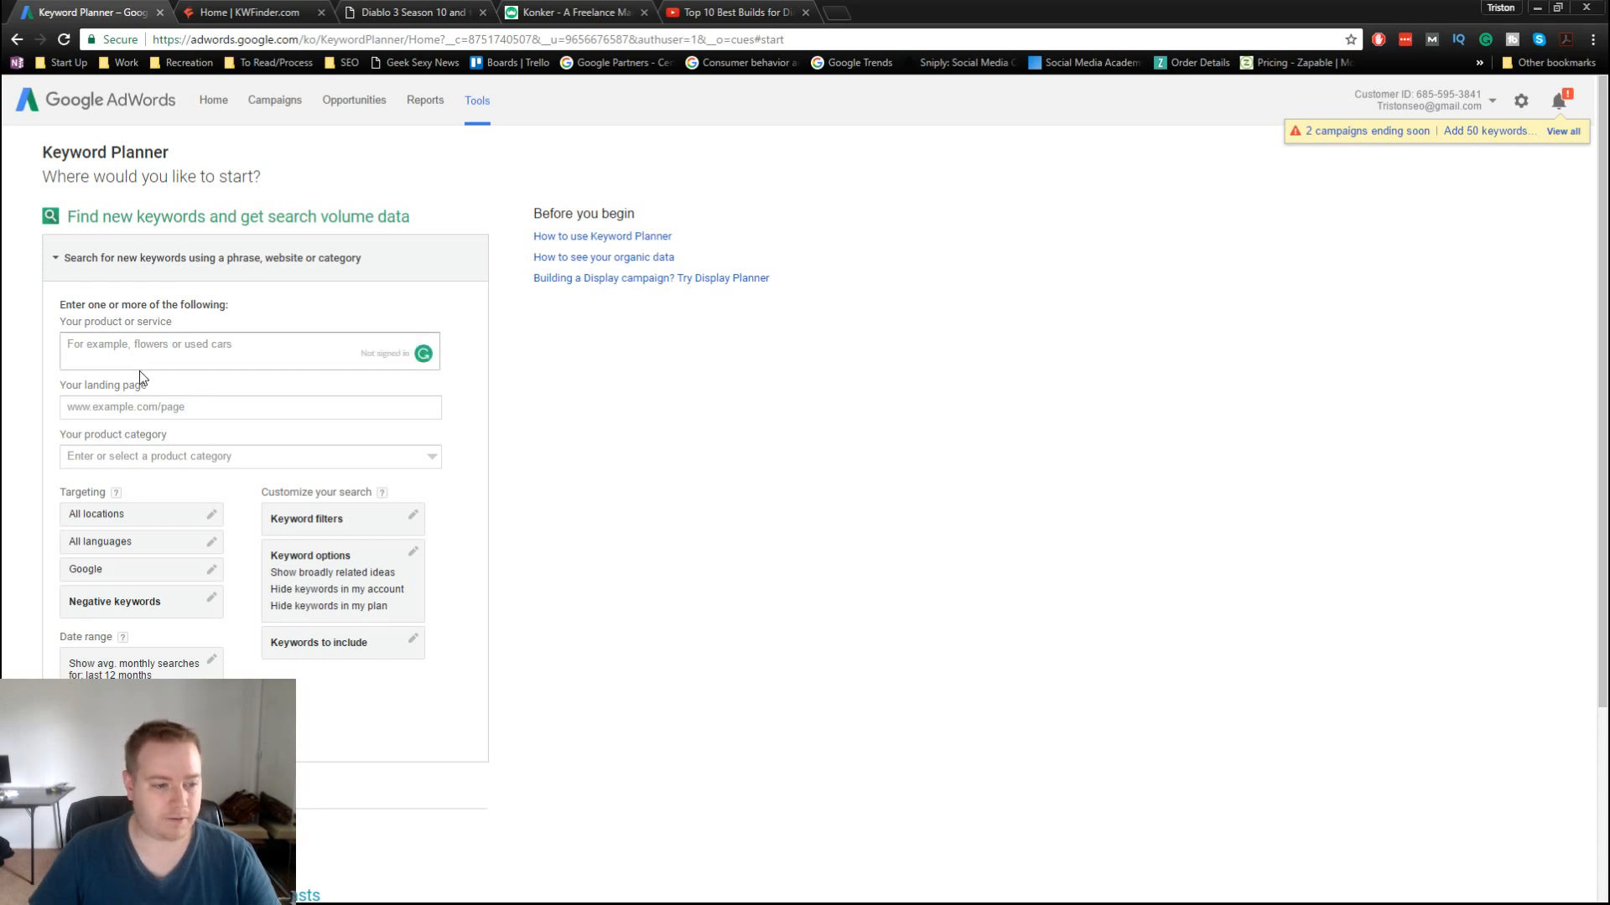
# Step: Try diablo 3 as the product or service and clear the entry again
pyautogui.click(162, 349)
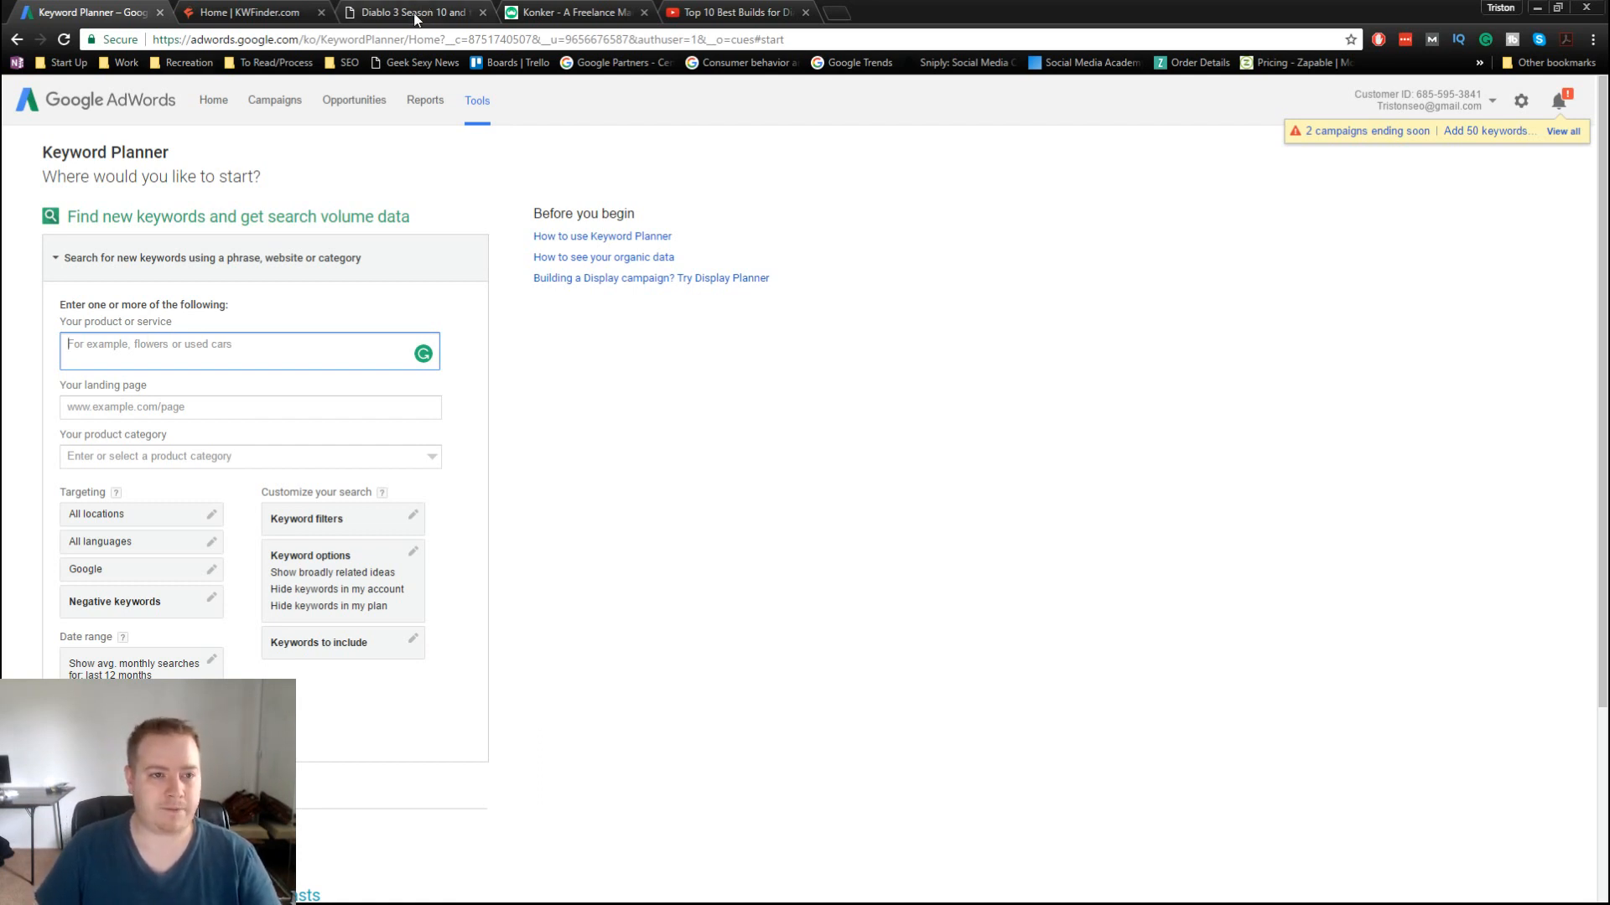
pyautogui.write('diablo 3')
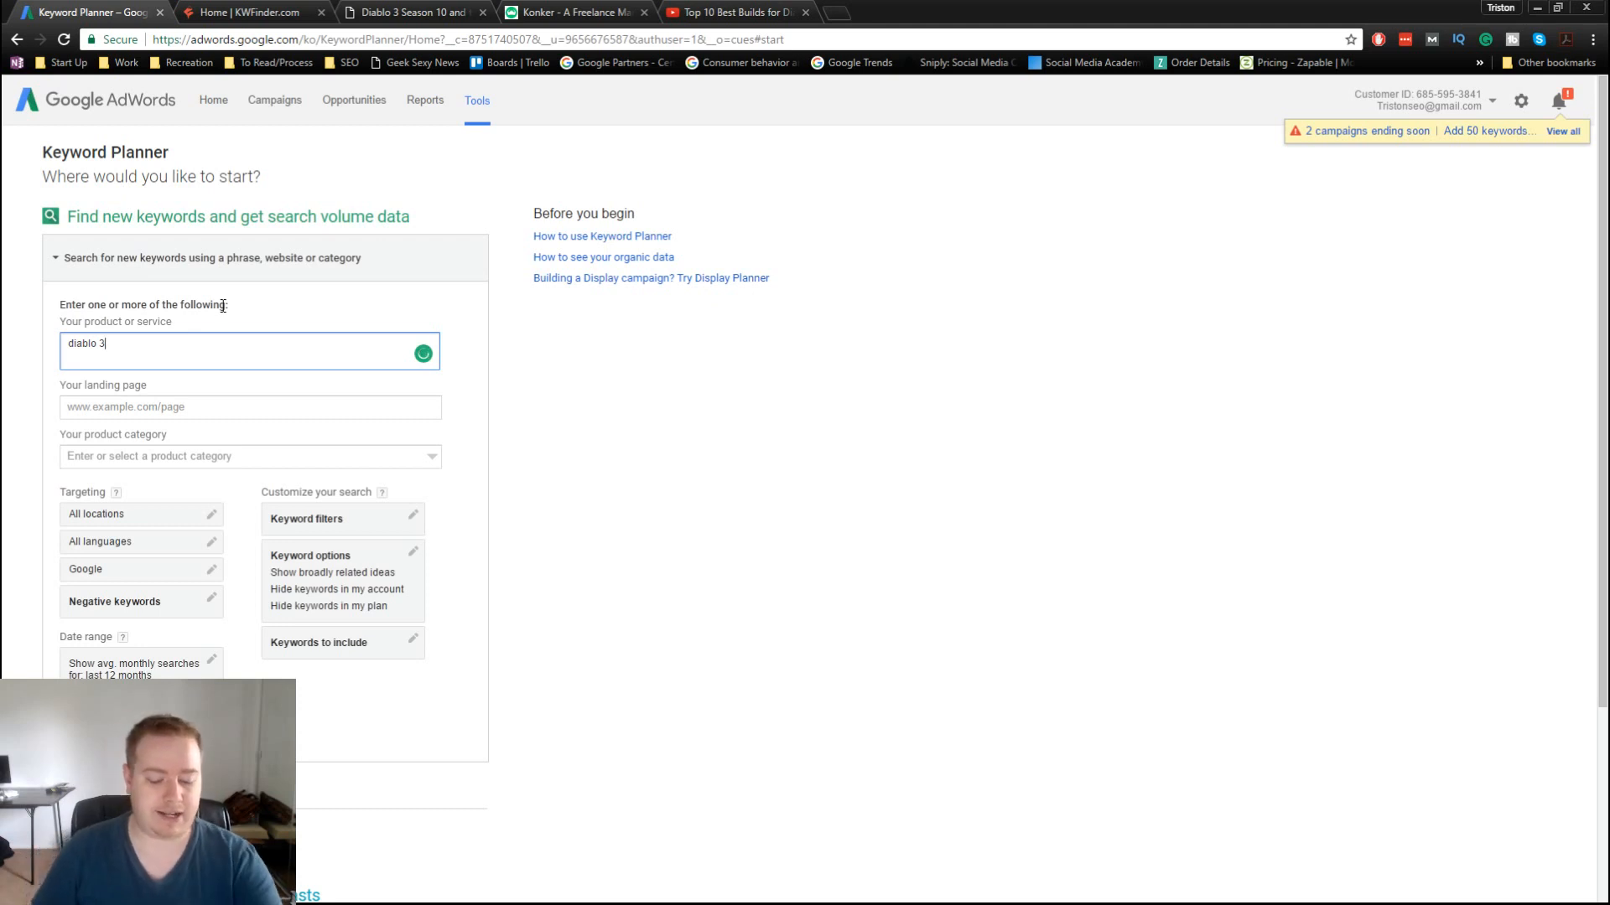
pyautogui.press('BackSpace')
pyautogui.press('BackSpace')
pyautogui.press('BackSpace')
pyautogui.press('BackSpace')
pyautogui.press('BackSpace')
pyautogui.press('BackSpace')
pyautogui.press('BackSpace')
# Step: Try gami and video game as product categories to check the suggestions, and clear the category entry
pyautogui.click(127, 406)
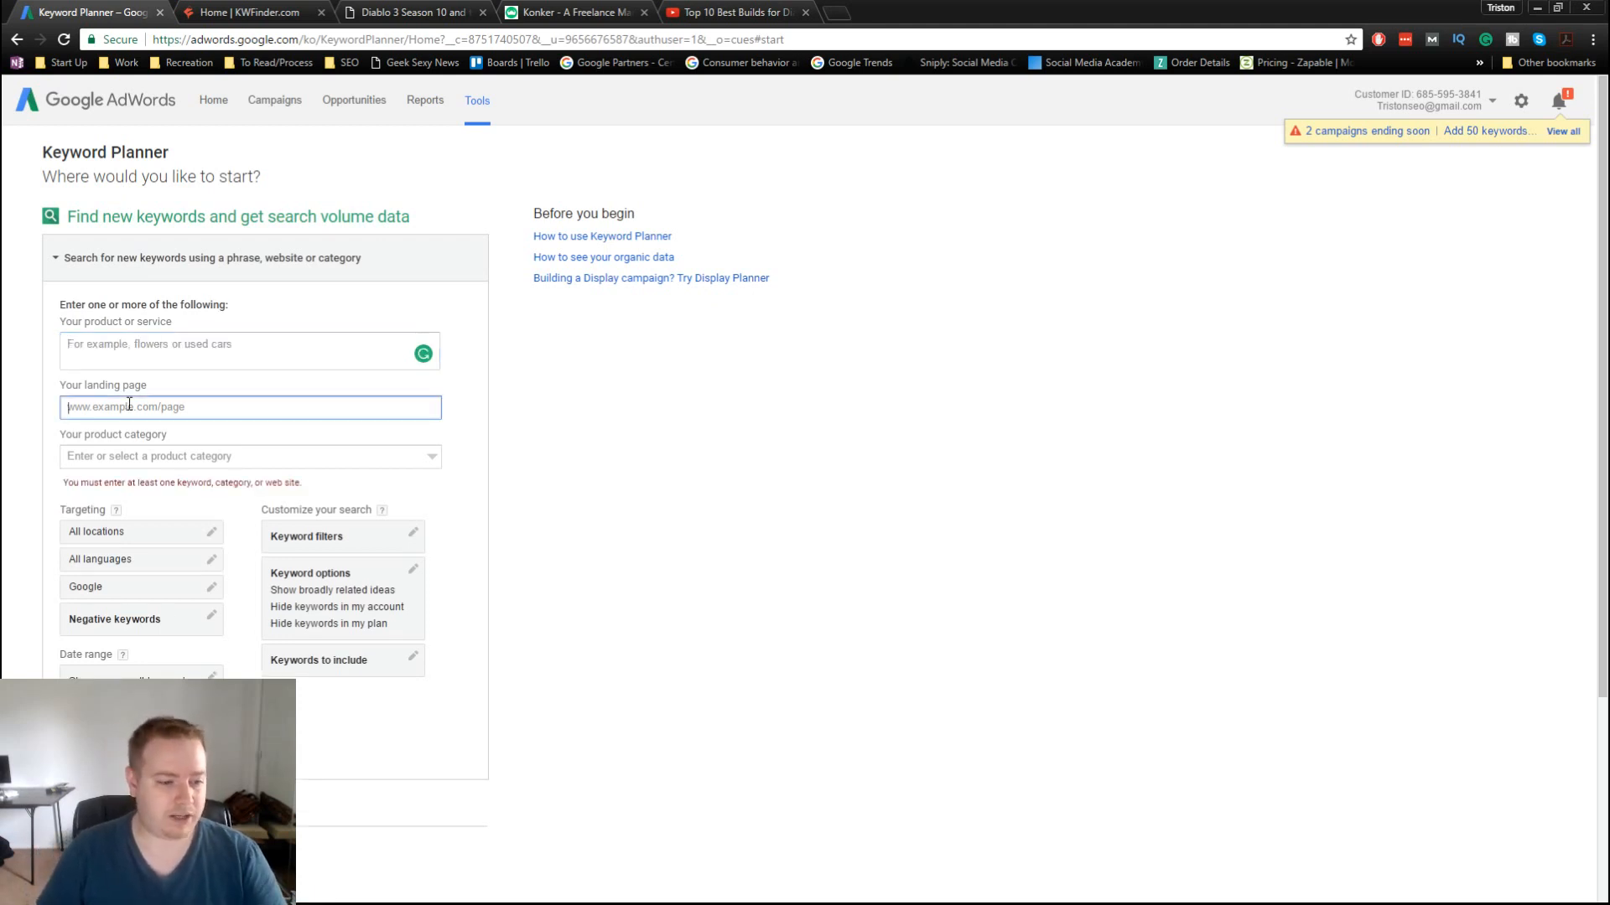
pyautogui.click(117, 456)
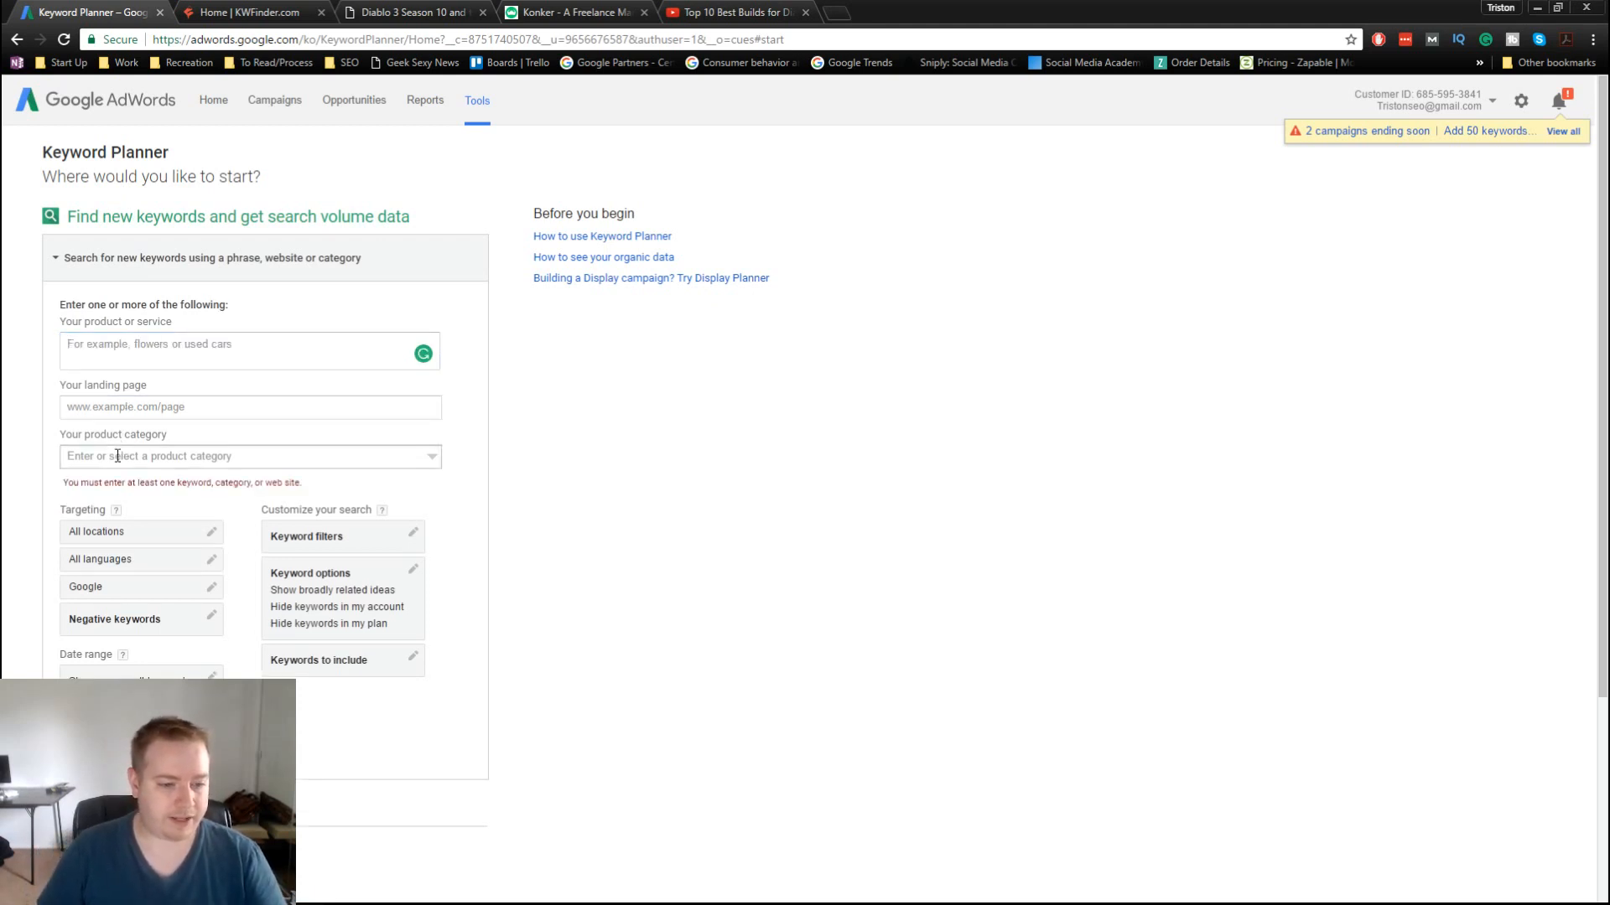
pyautogui.write('gami')
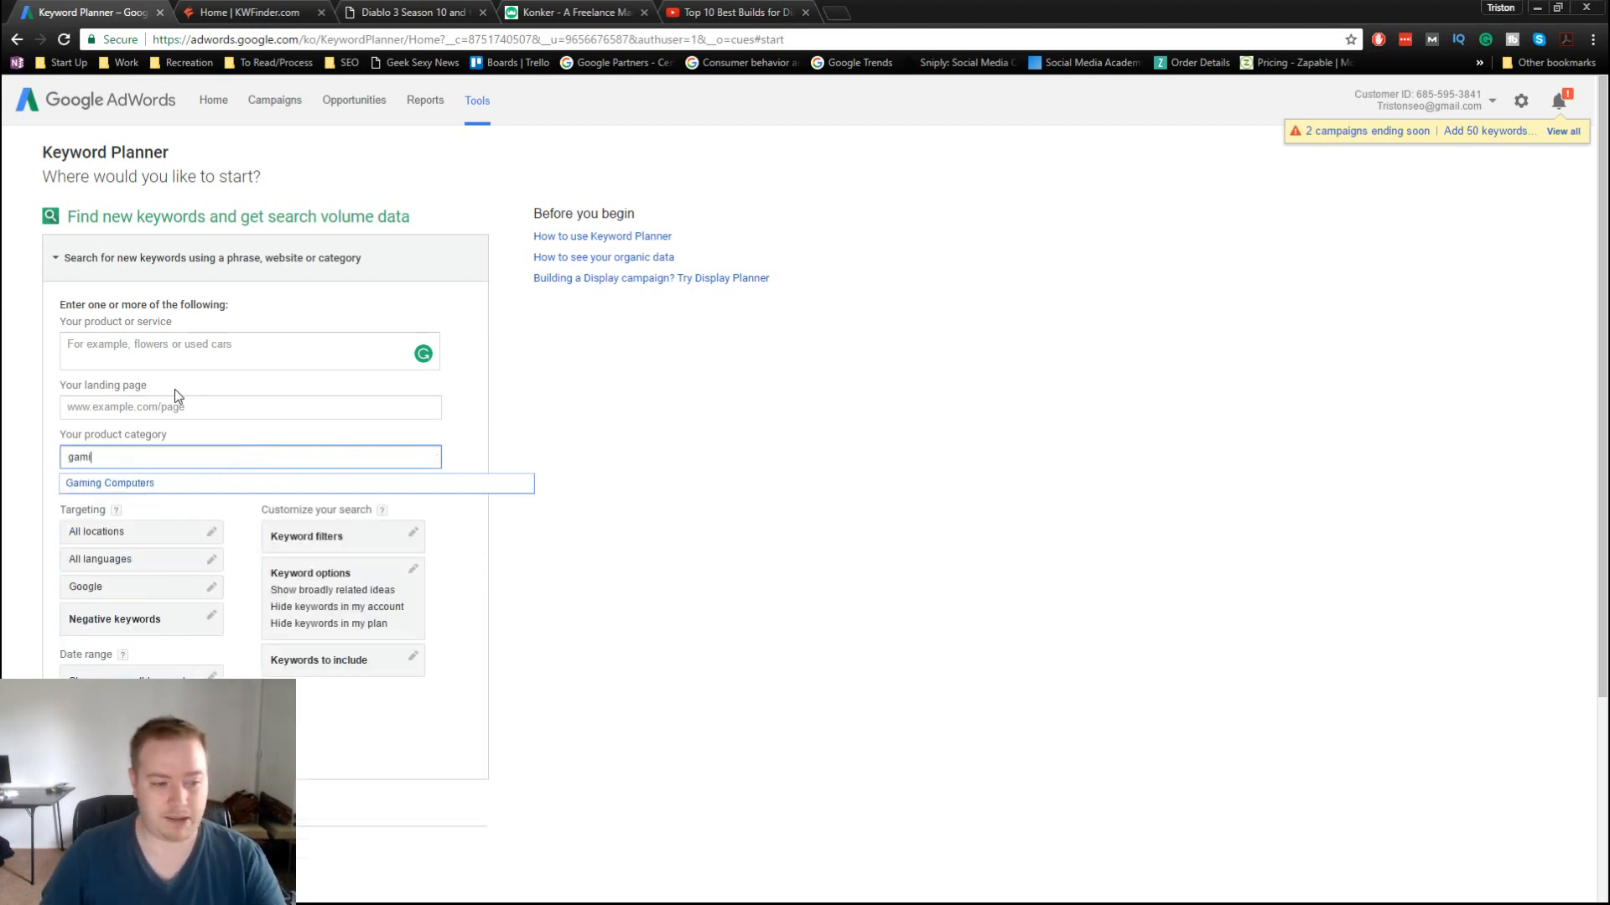
pyautogui.press('BackSpace')
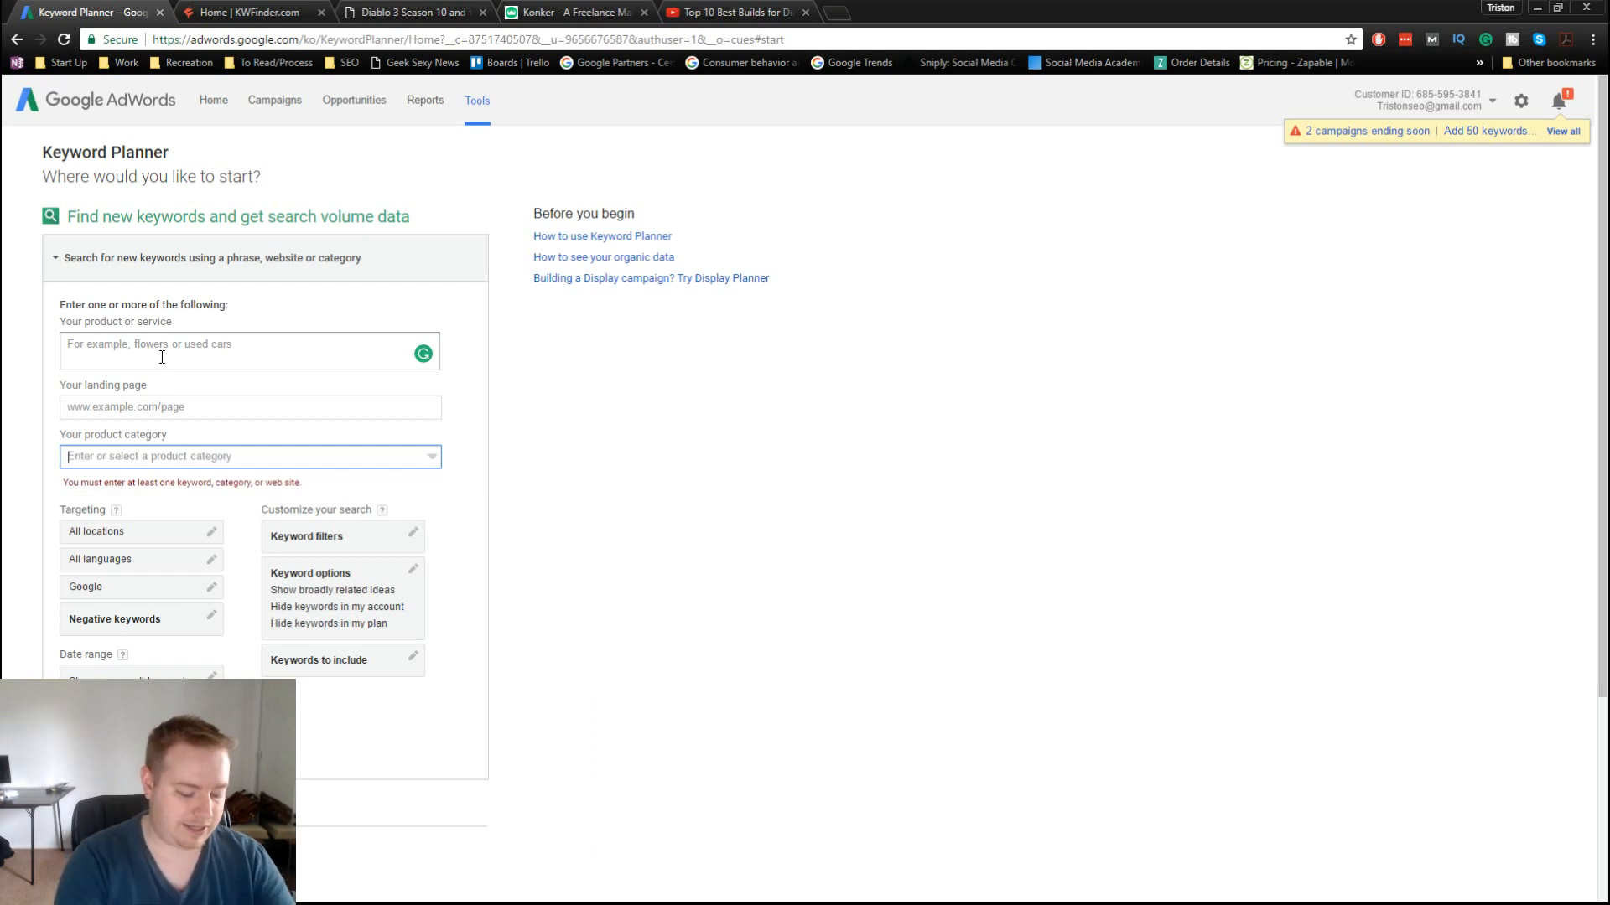
pyautogui.write('video game')
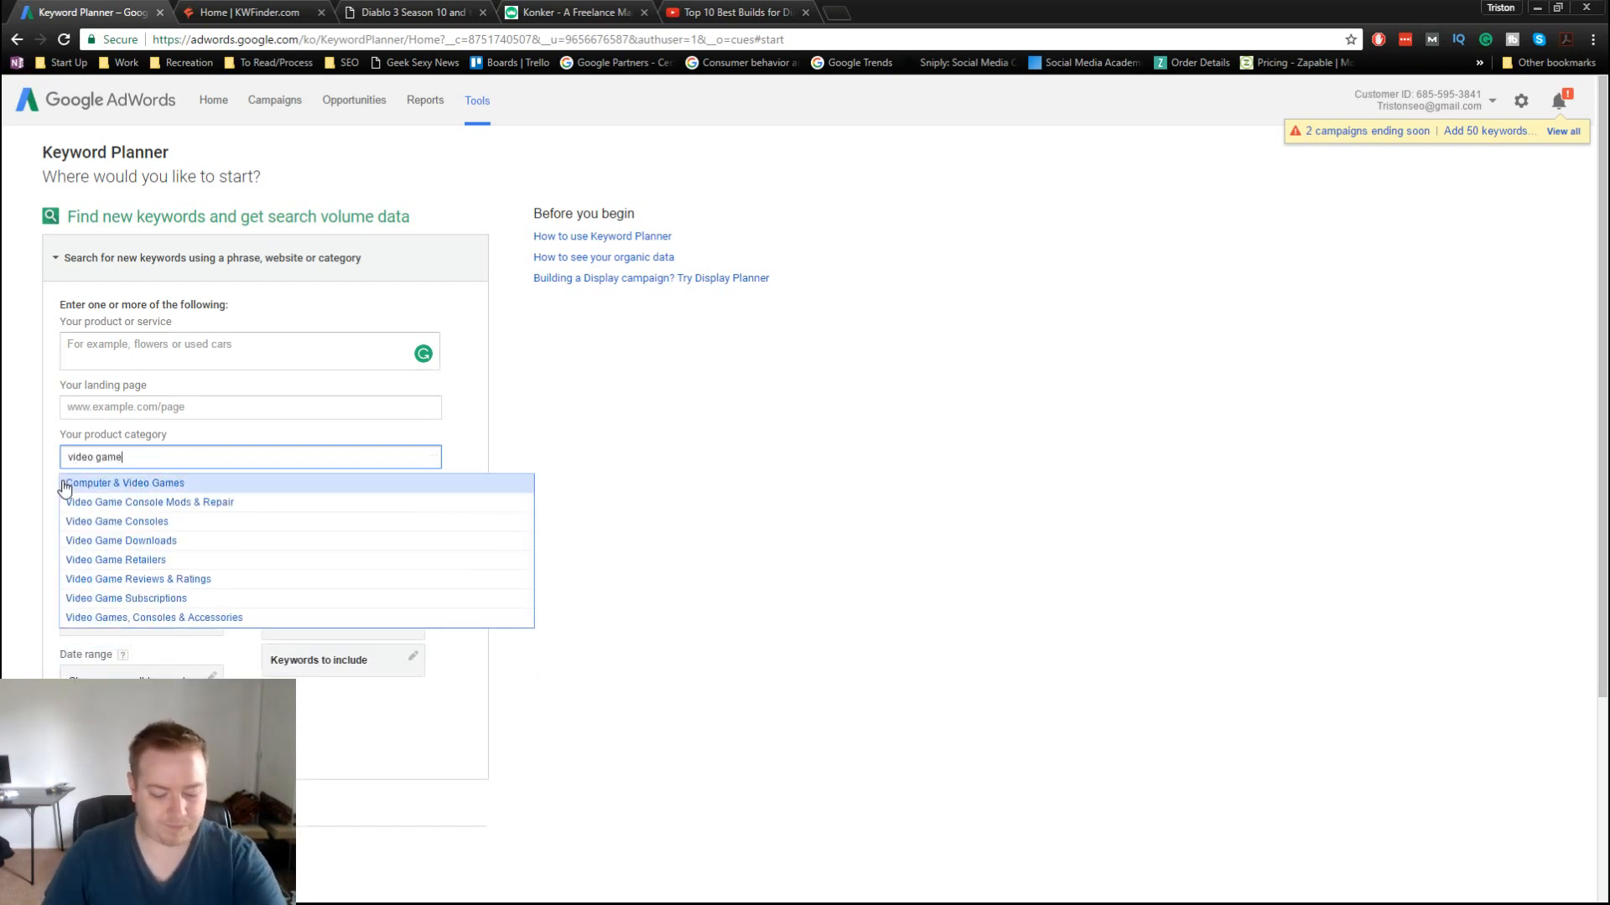
pyautogui.press('BackSpace')
pyautogui.press('BackSpace')
pyautogui.press('BackSpace')
pyautogui.press('BackSpace')
pyautogui.press('BackSpace')
pyautogui.press('BackSpace')
pyautogui.press('BackSpace')
pyautogui.press('BackSpace')
pyautogui.press('BackSpace')
pyautogui.press('BackSpace')
pyautogui.click(637, 467)
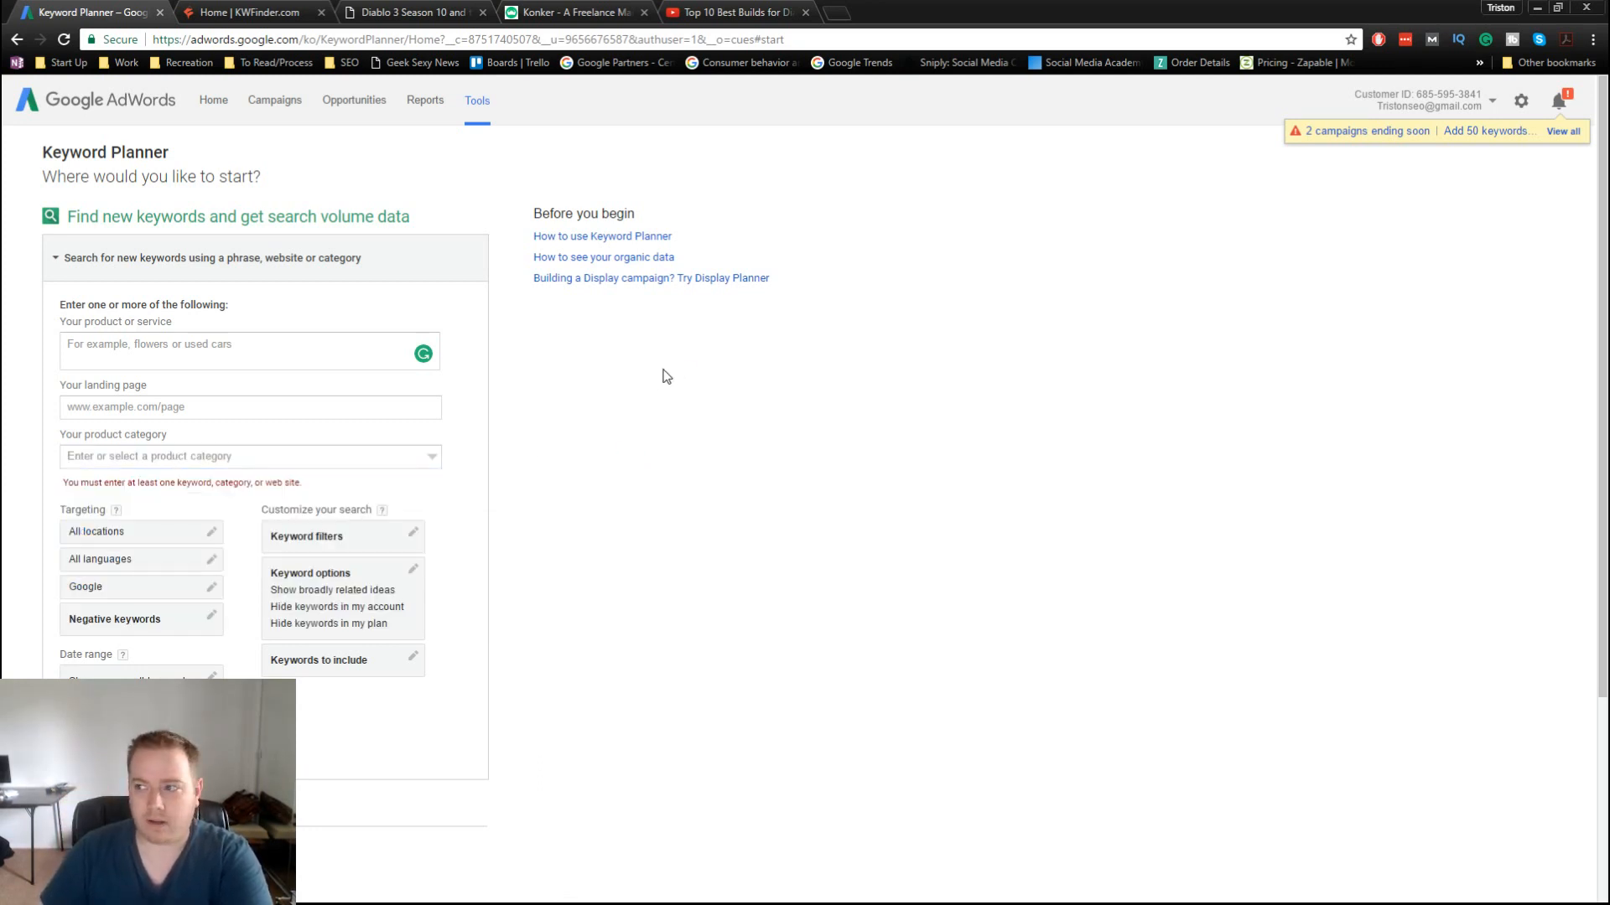
pyautogui.click(132, 408)
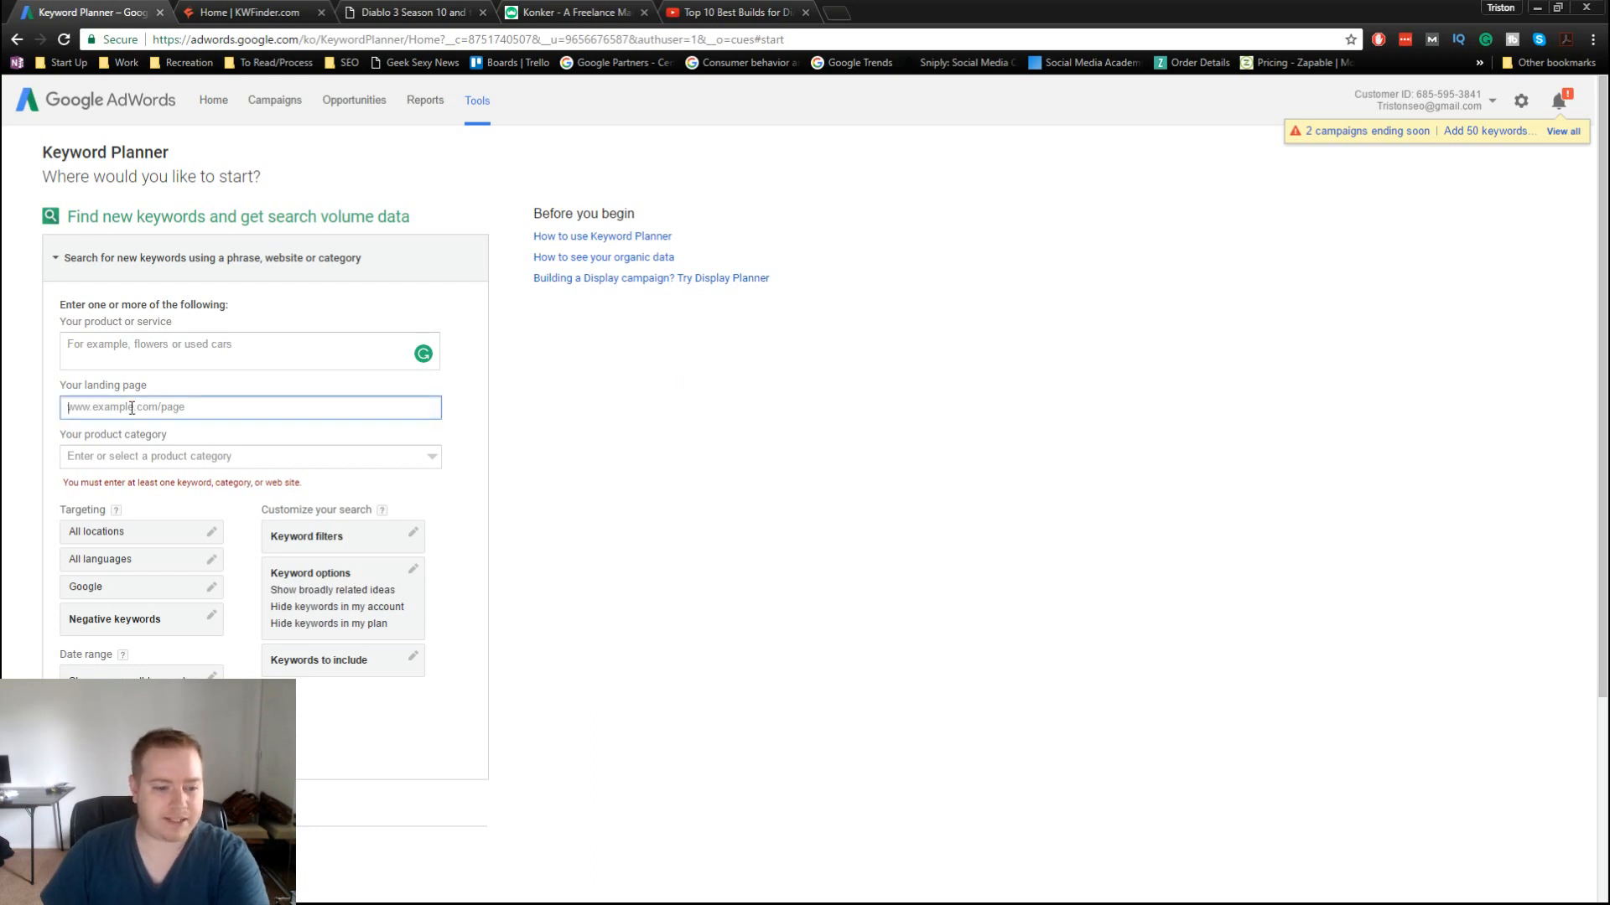
pyautogui.write('http://quebranto.stream/')
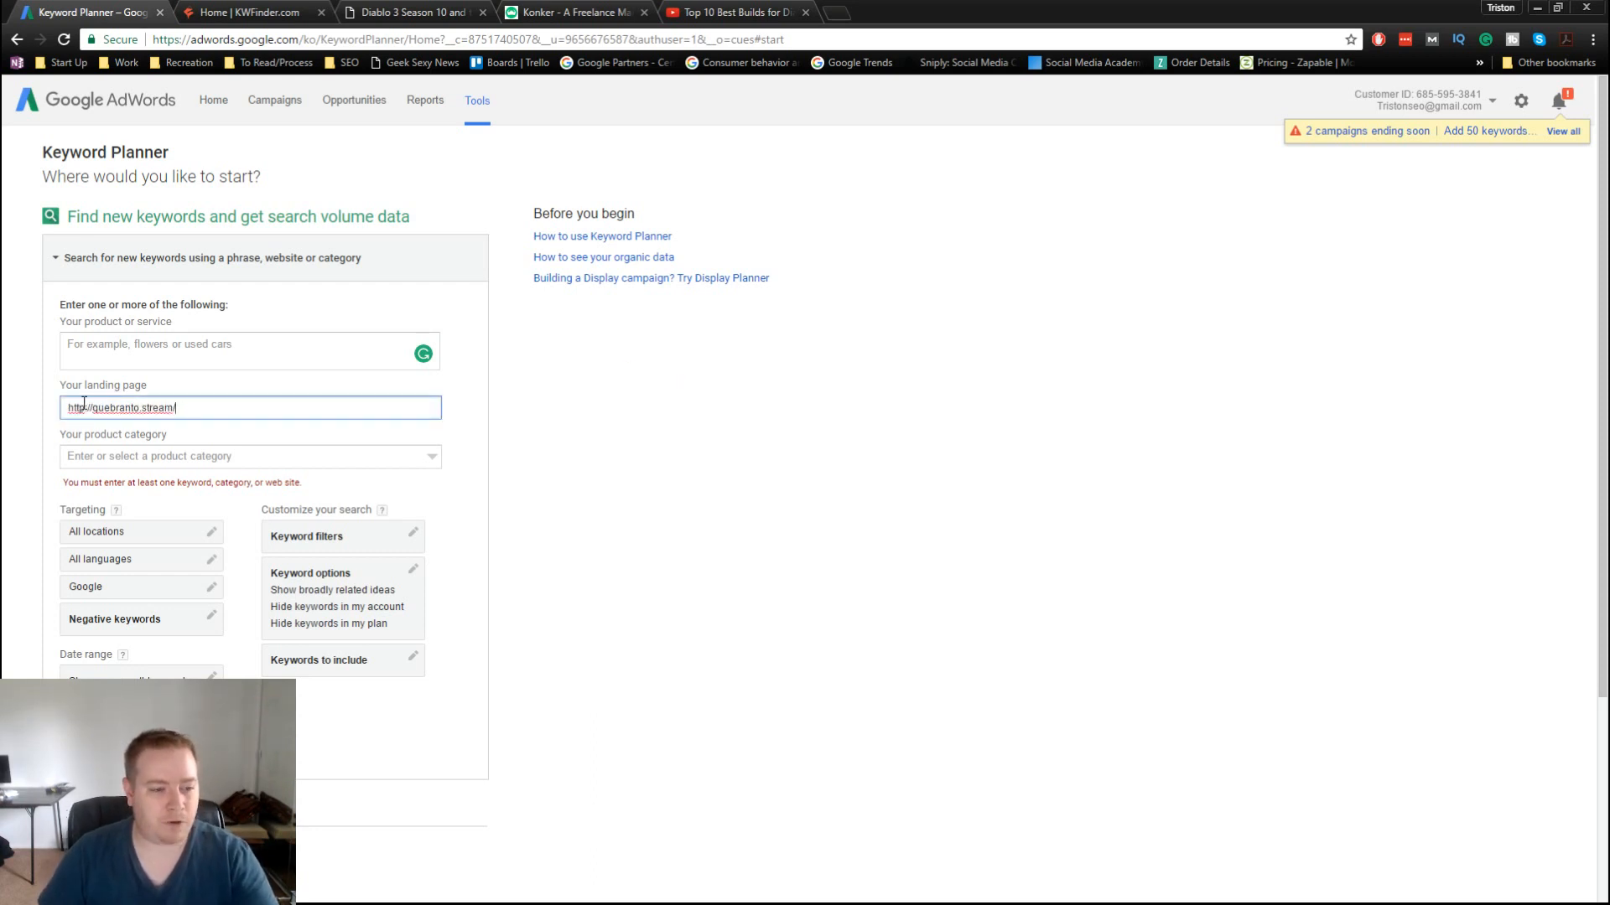
pyautogui.moveTo(91, 408); pyautogui.dragTo(4, 408)
pyautogui.press('BackSpace')
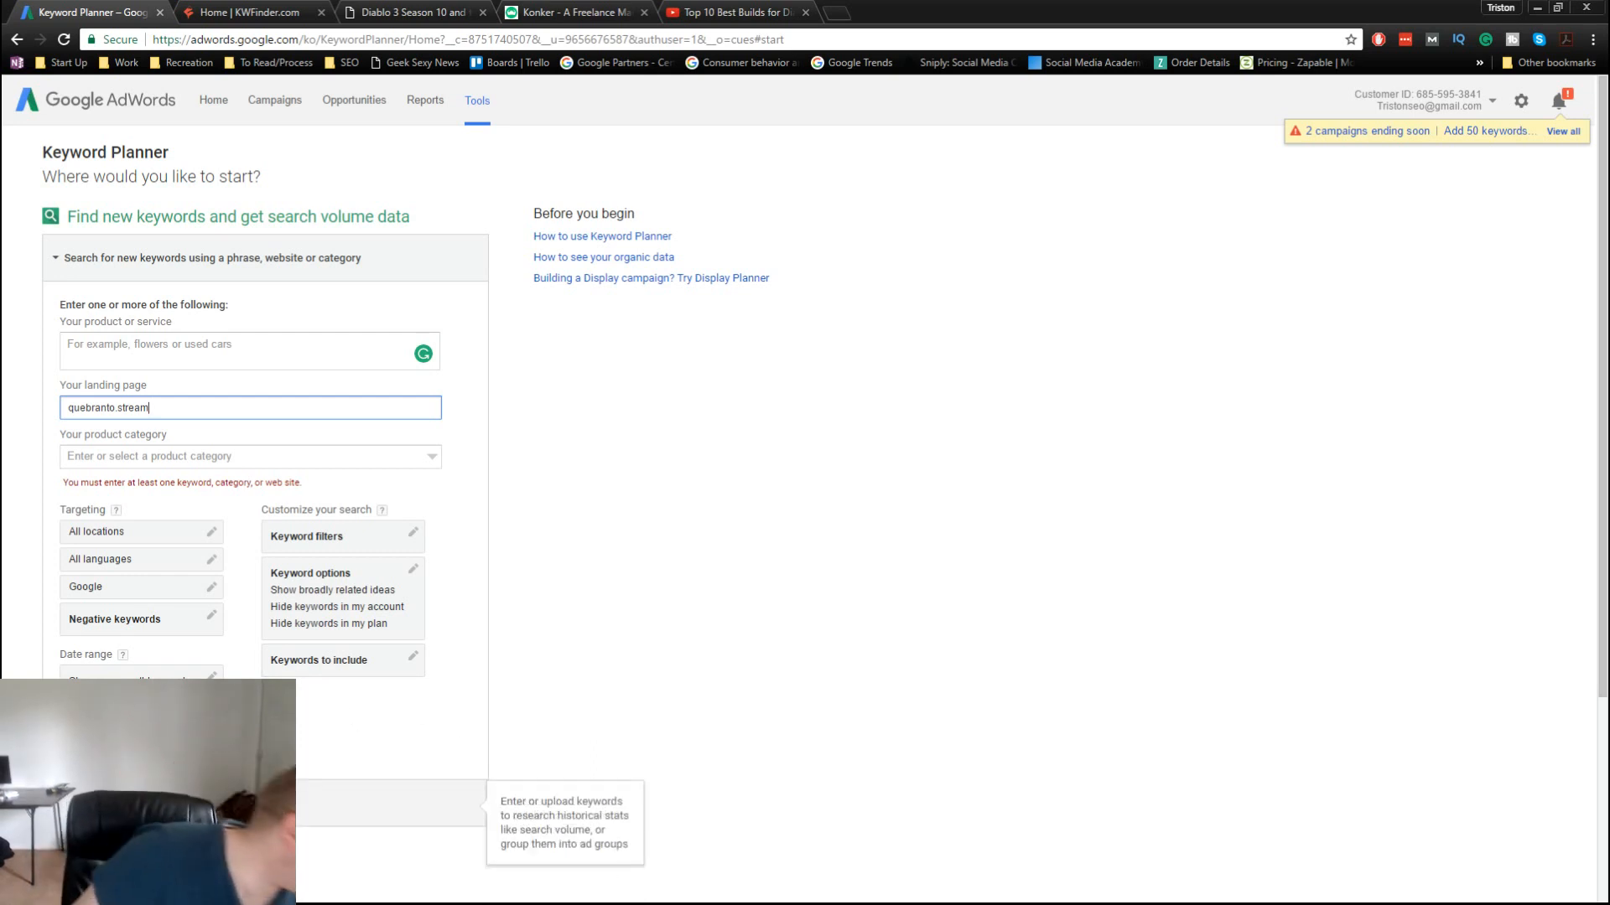
# Step: Examine the location targeting, search network and date range options for the keyword search, closing each without saving
pyautogui.click(183, 539)
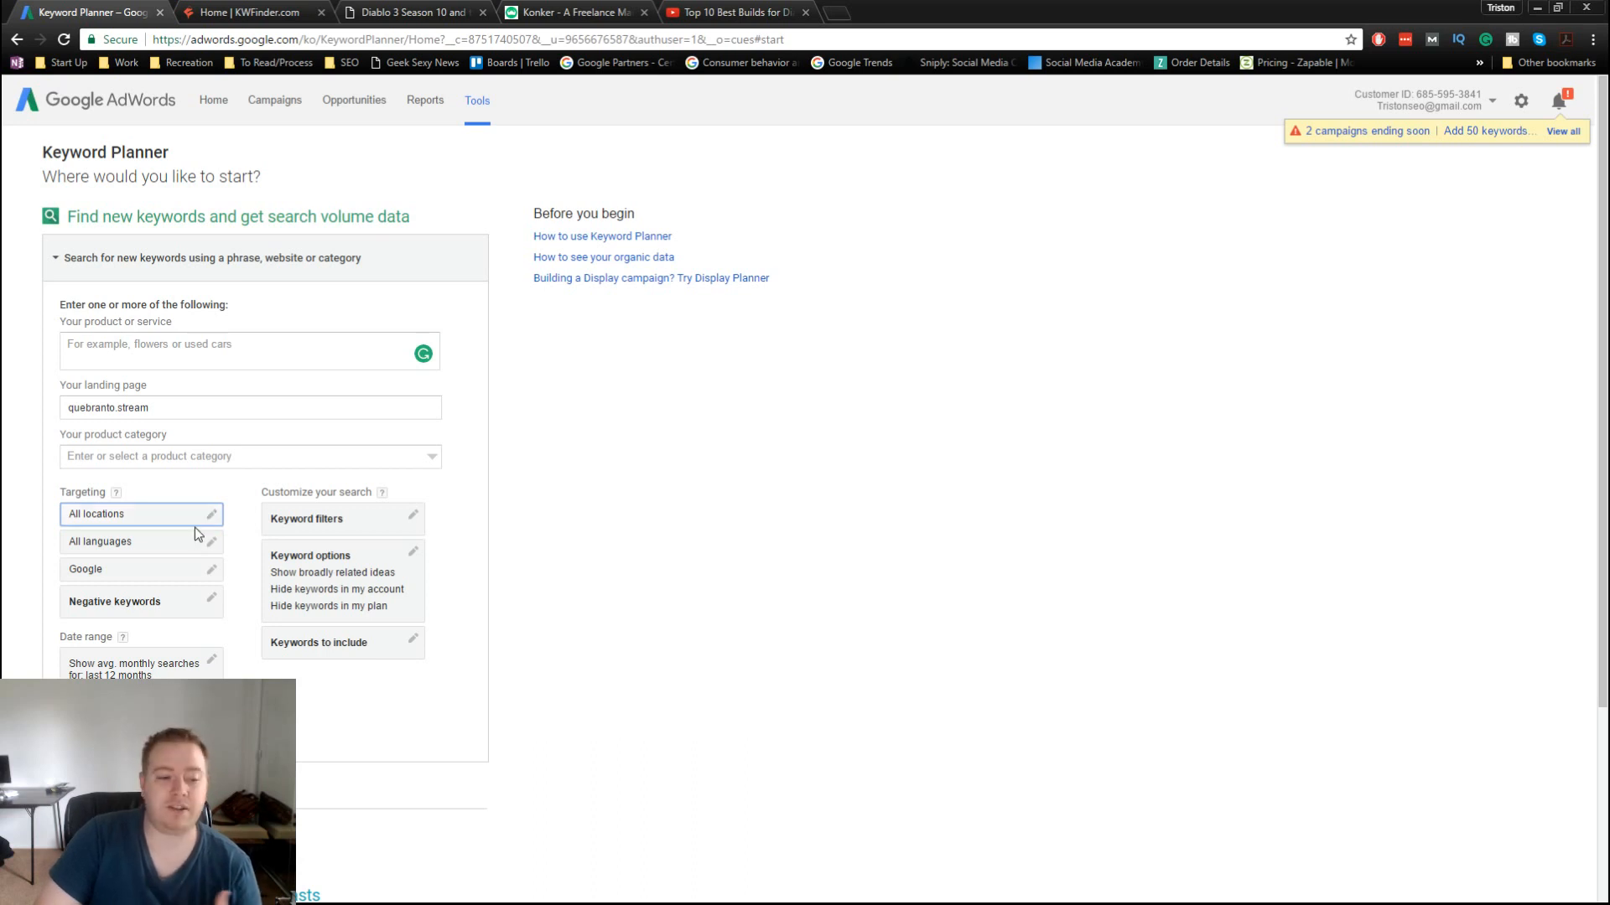
pyautogui.click(210, 517)
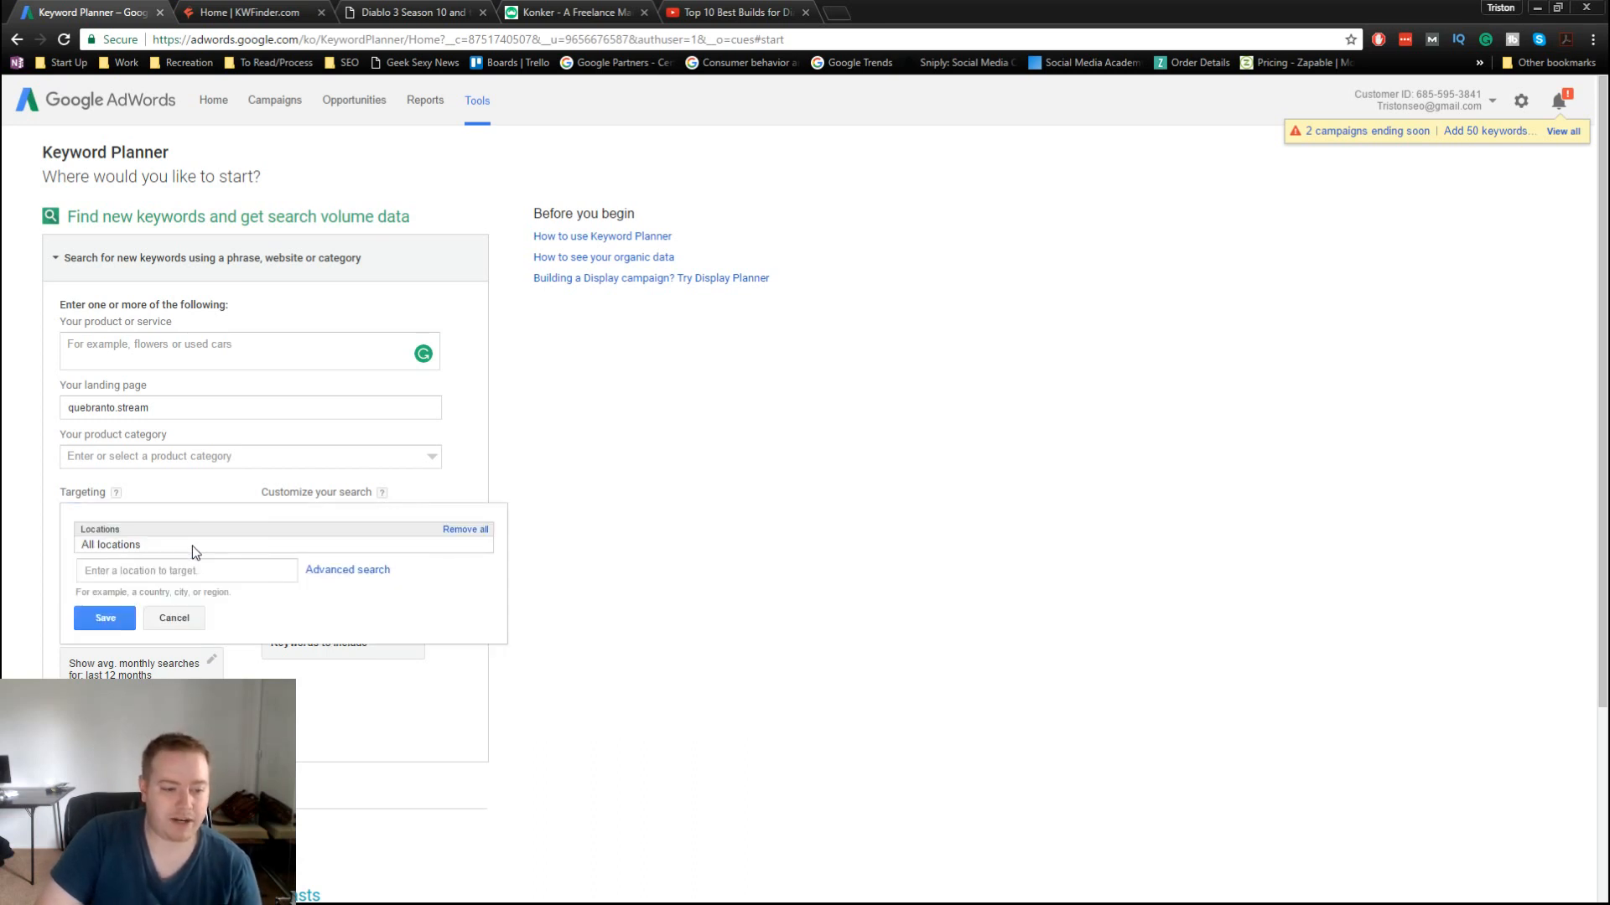
pyautogui.click(179, 567)
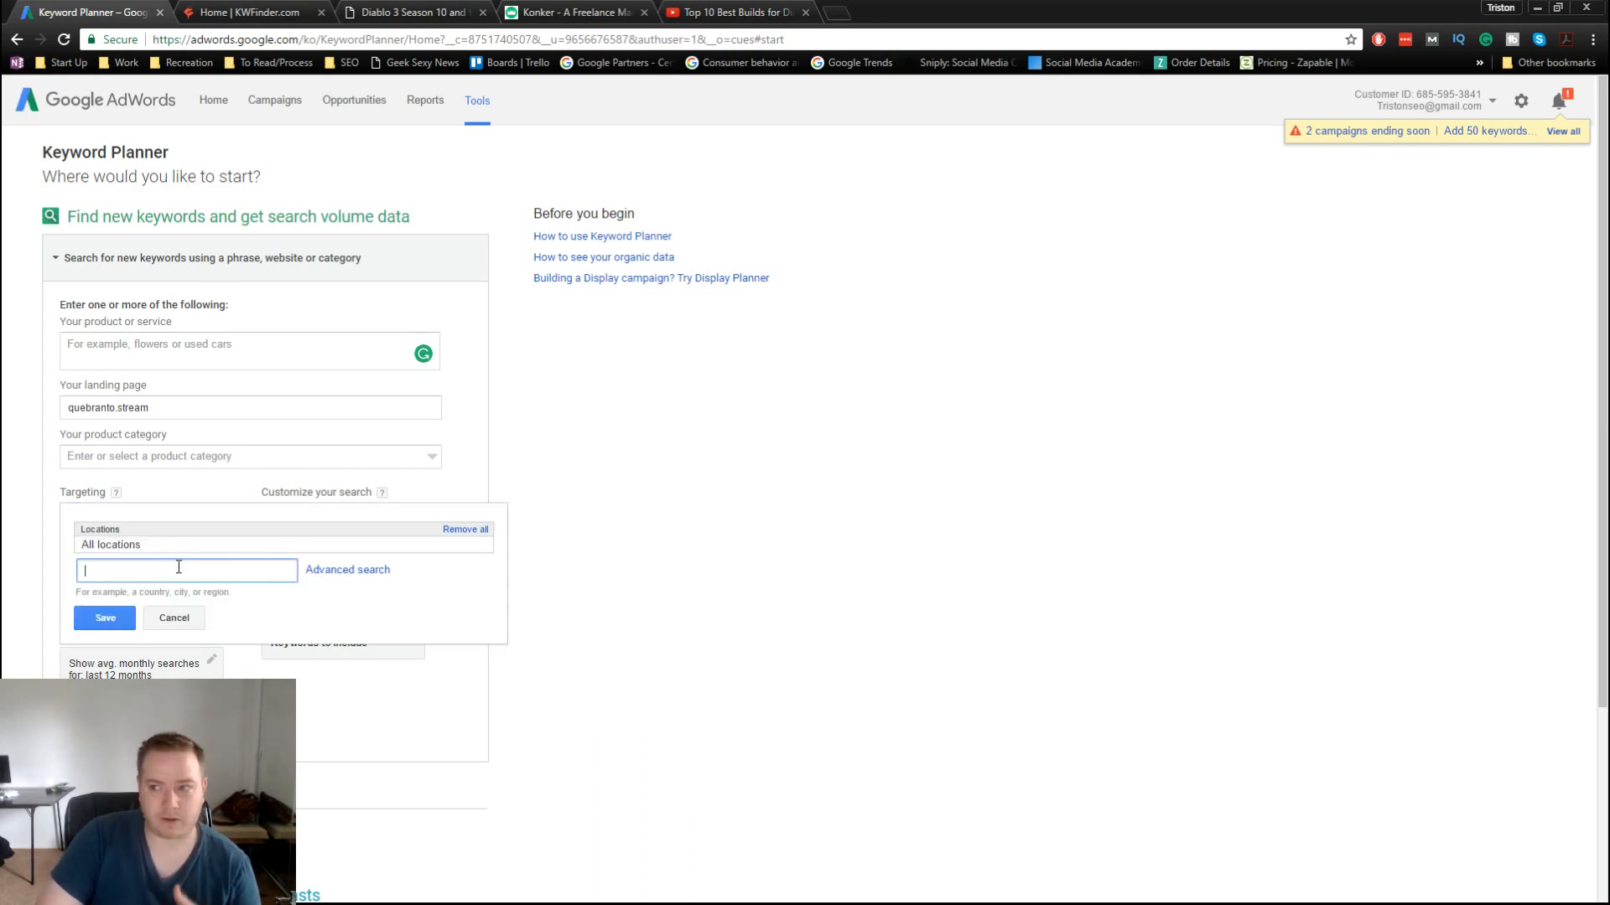
pyautogui.click(512, 576)
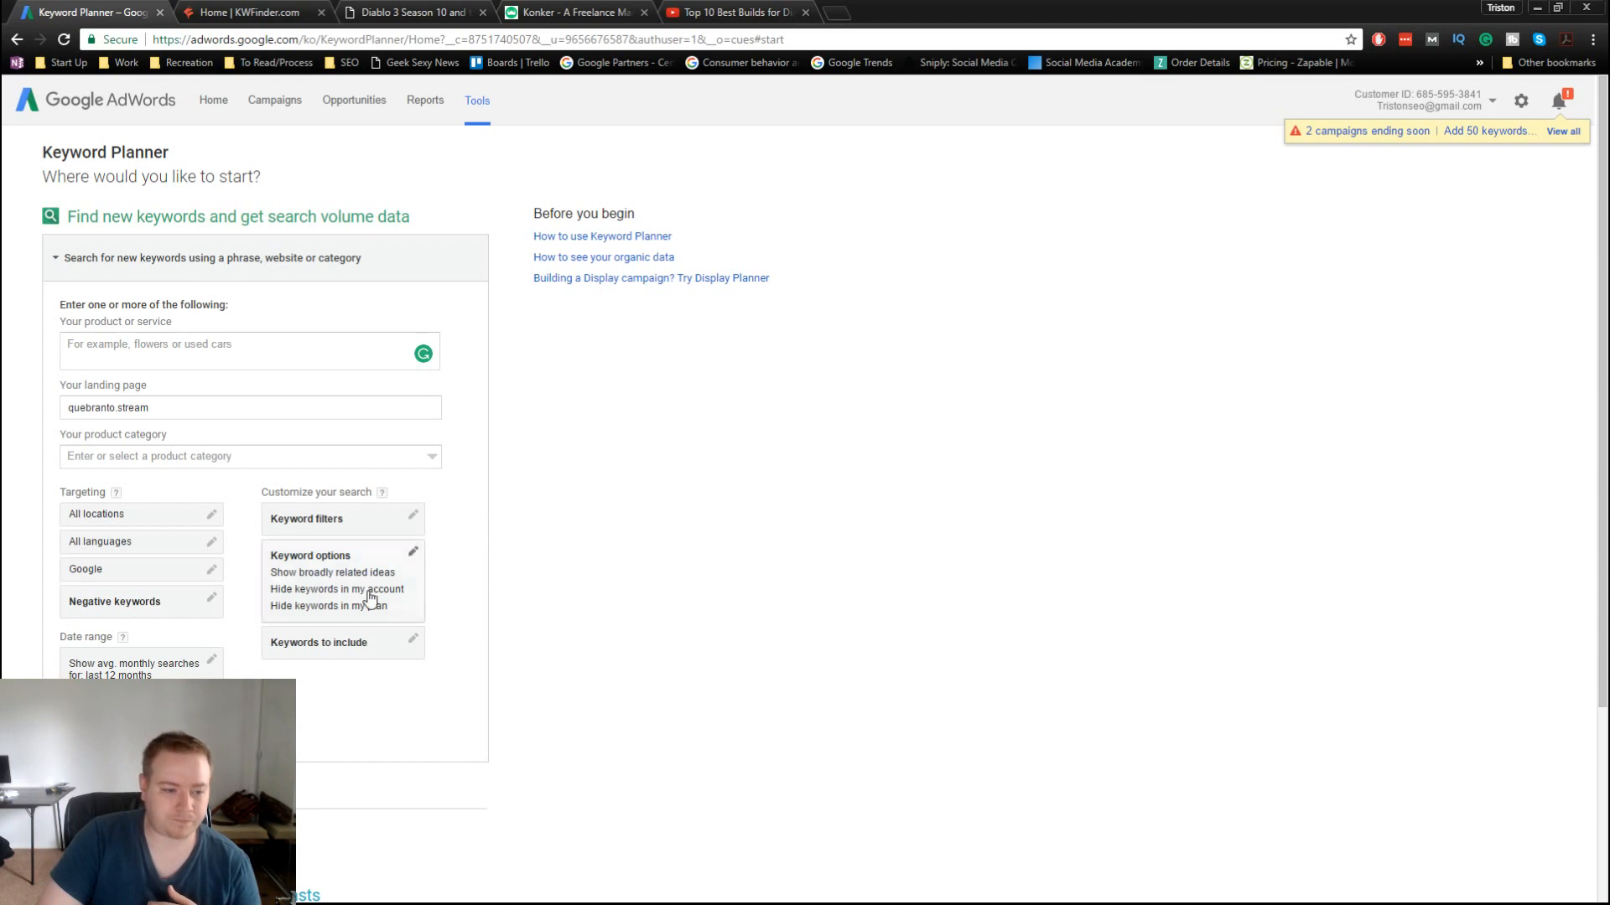
pyautogui.click(212, 570)
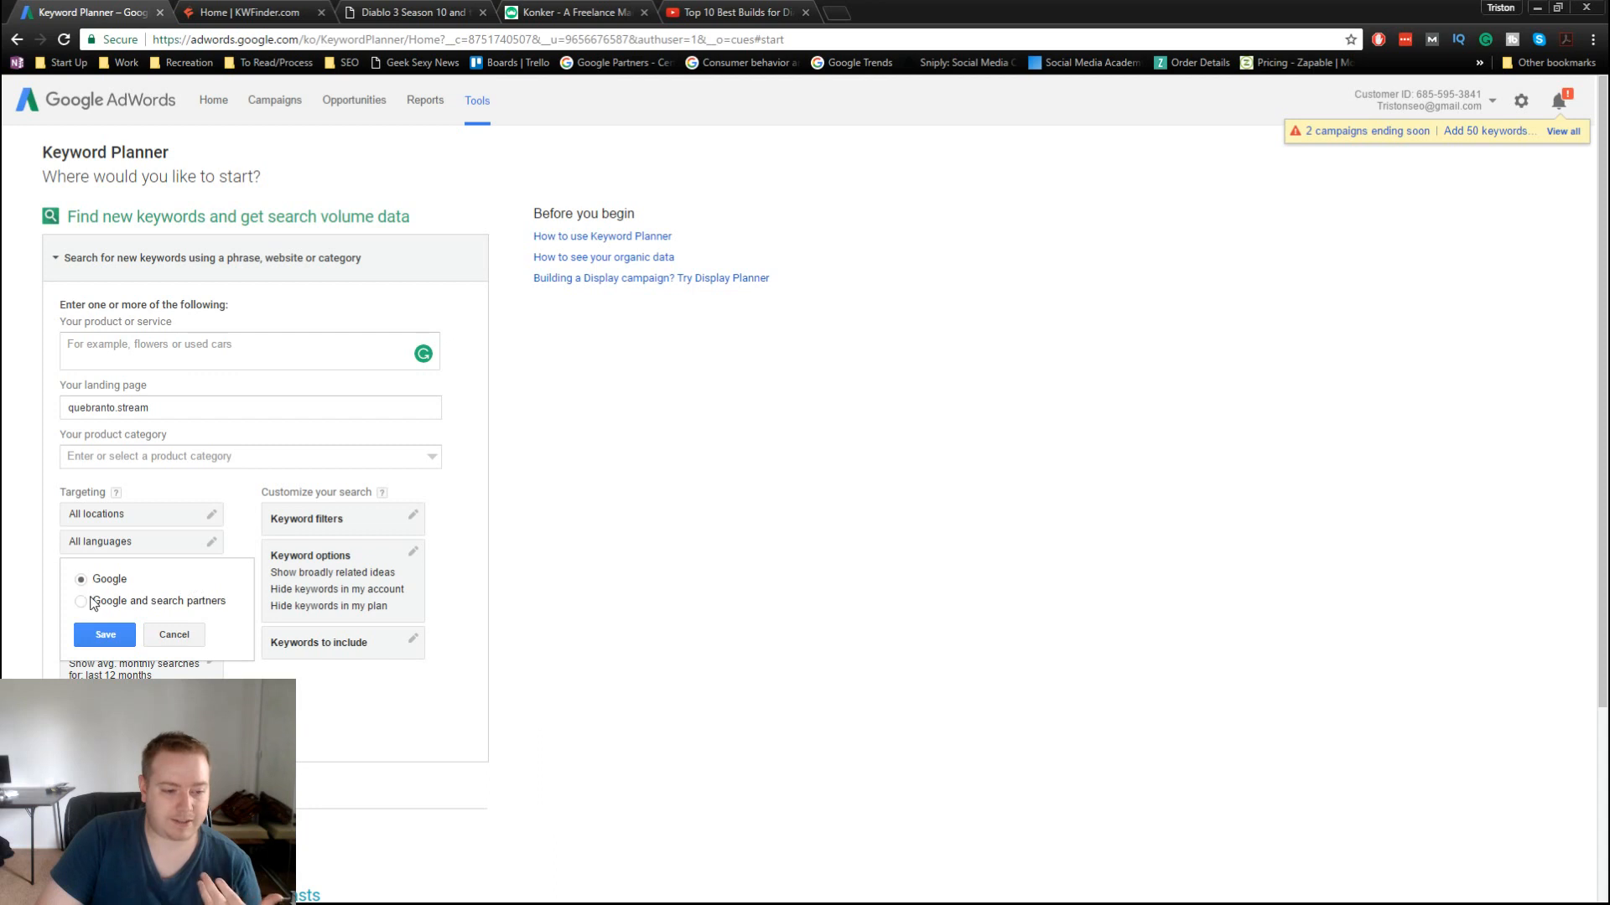
pyautogui.click(172, 640)
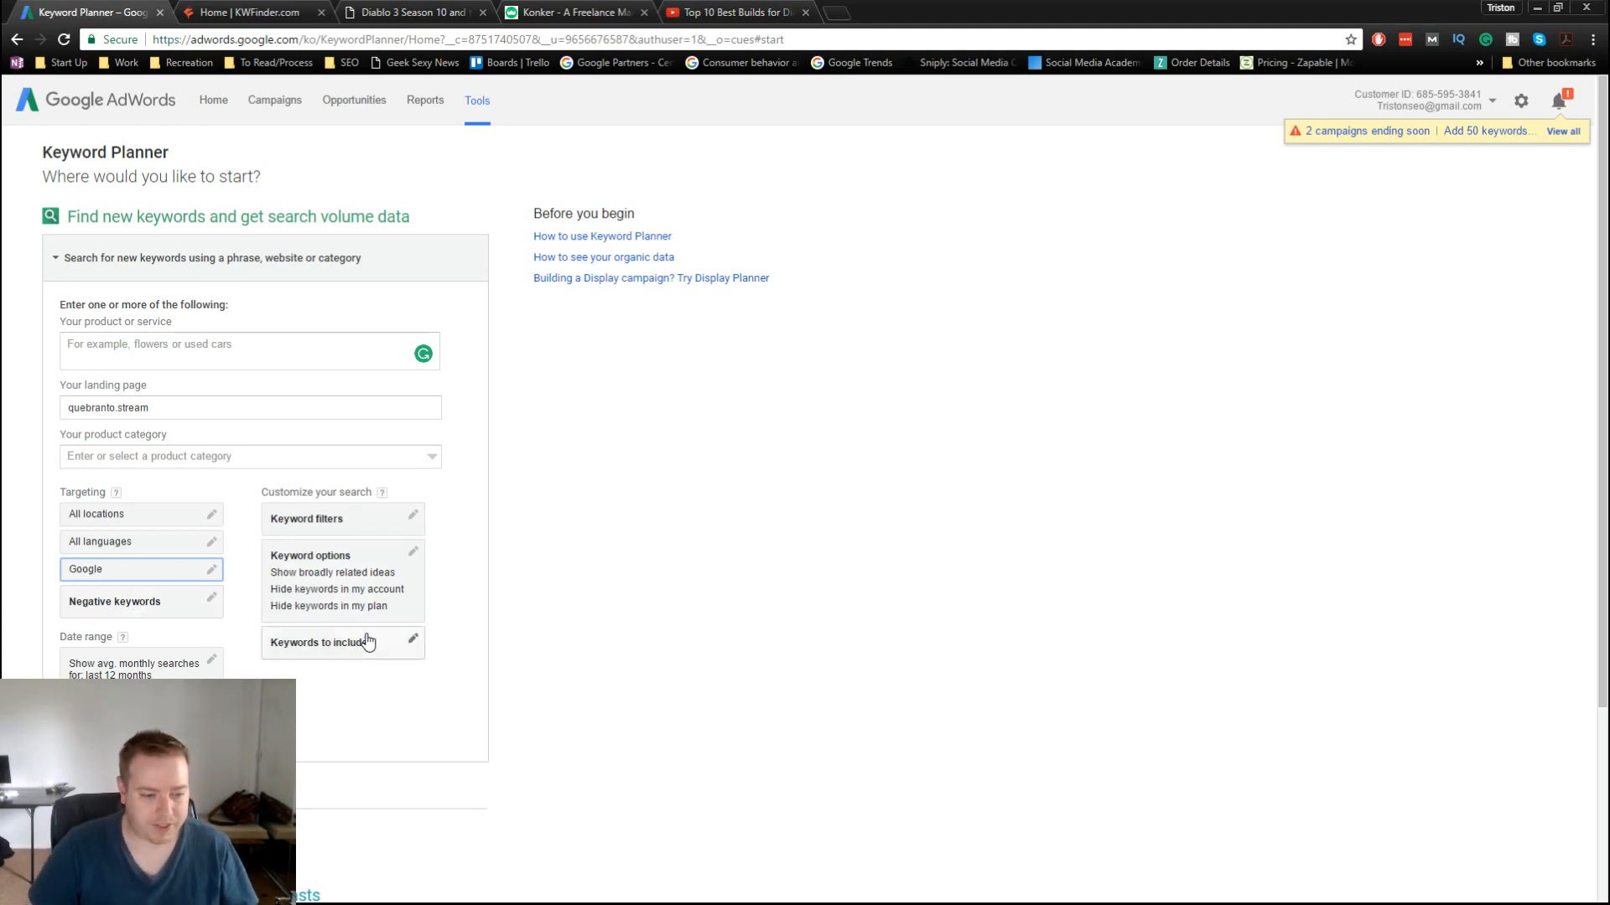
pyautogui.click(212, 662)
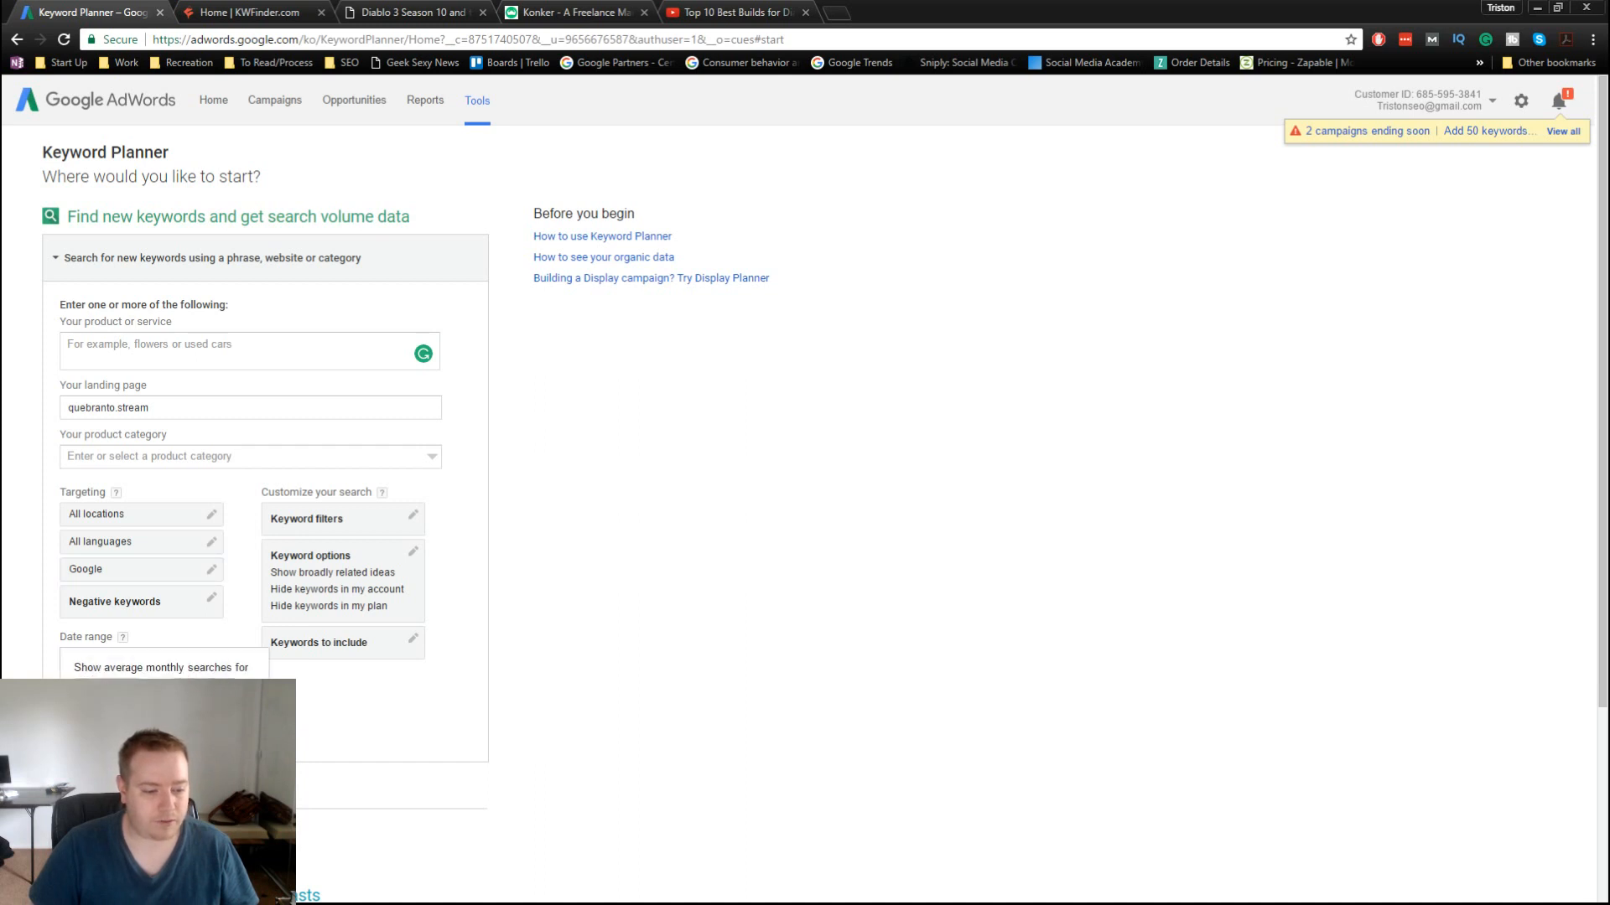
pyautogui.press('Escape')
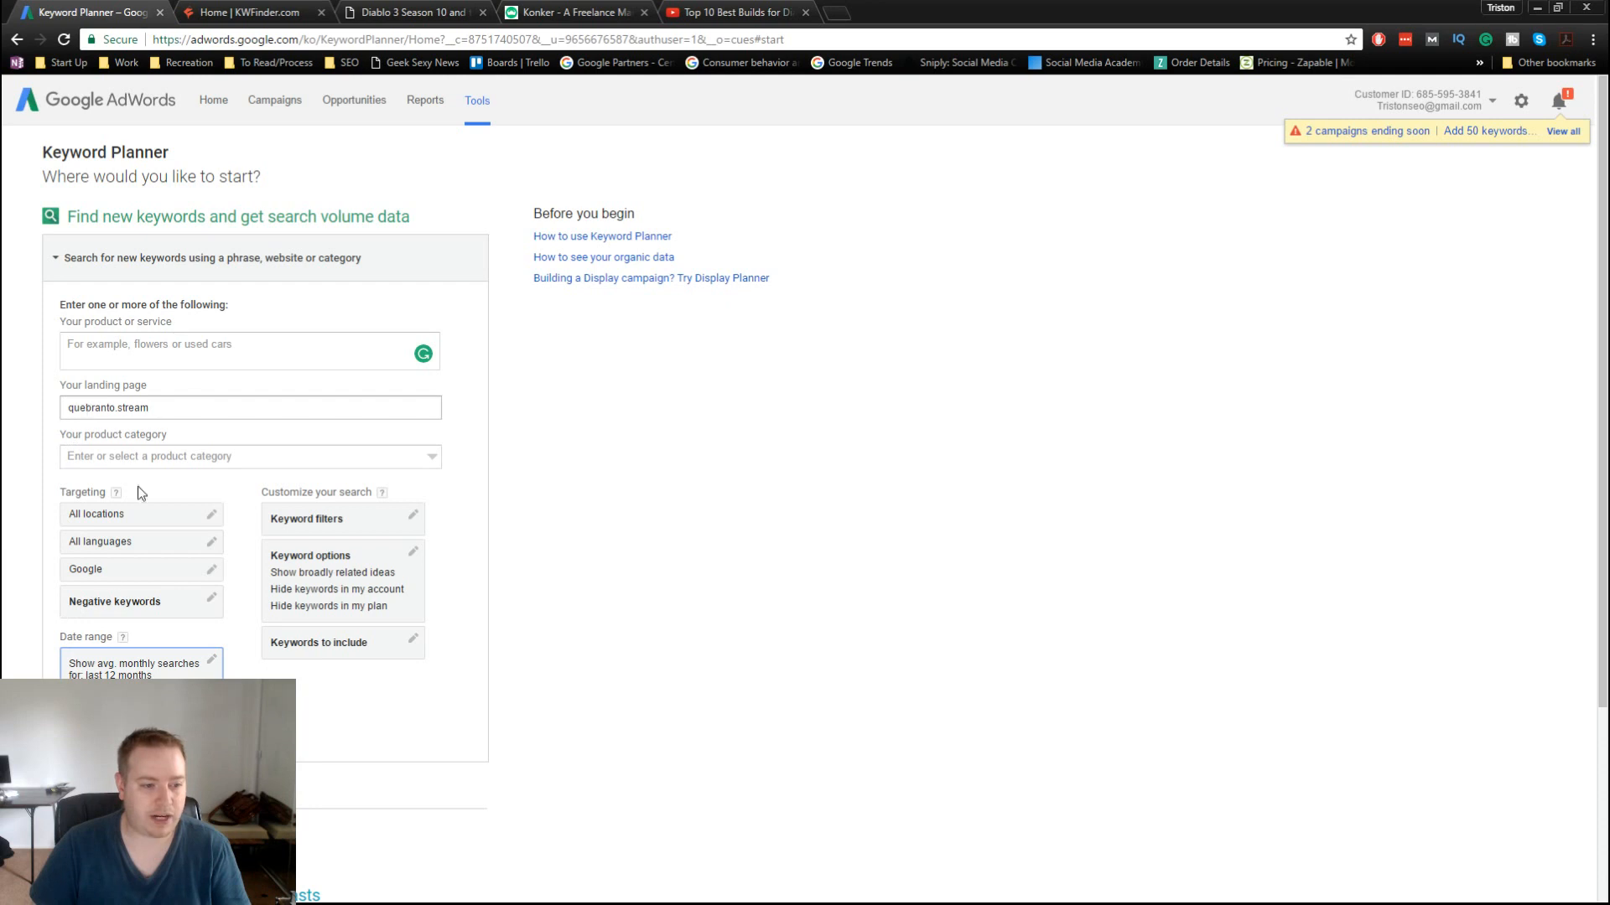
# Step: Get the keyword ideas for the landing page and look through the suggested keyword list
pyautogui.click(91, 729)
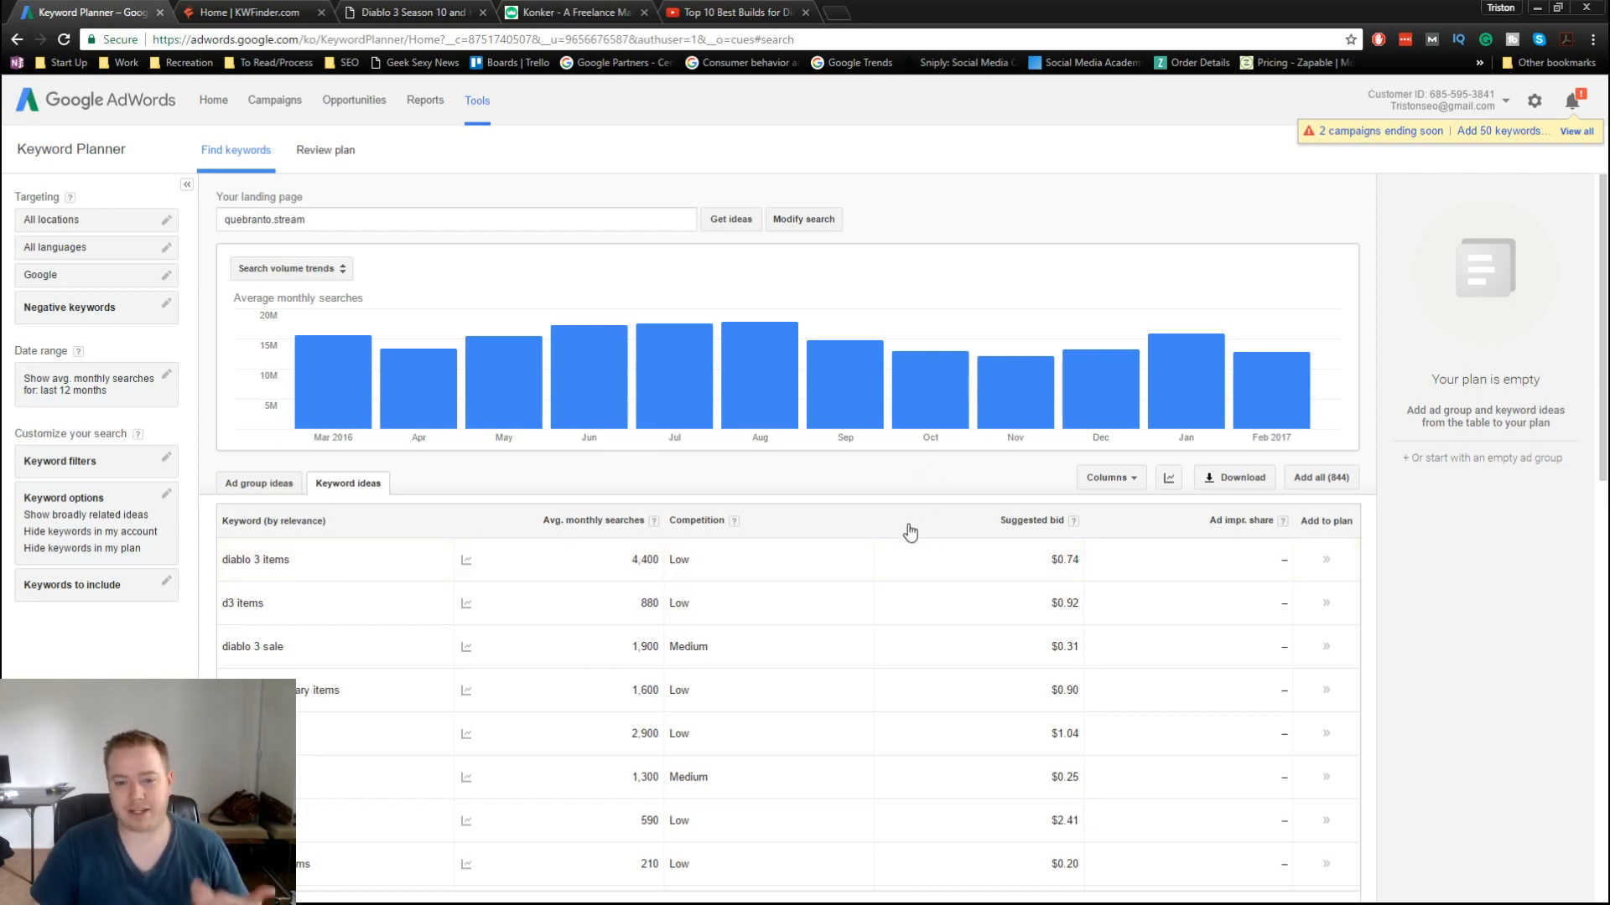
pyautogui.scroll(-3, 898, 555)
pyautogui.scroll(-4, 441, 782)
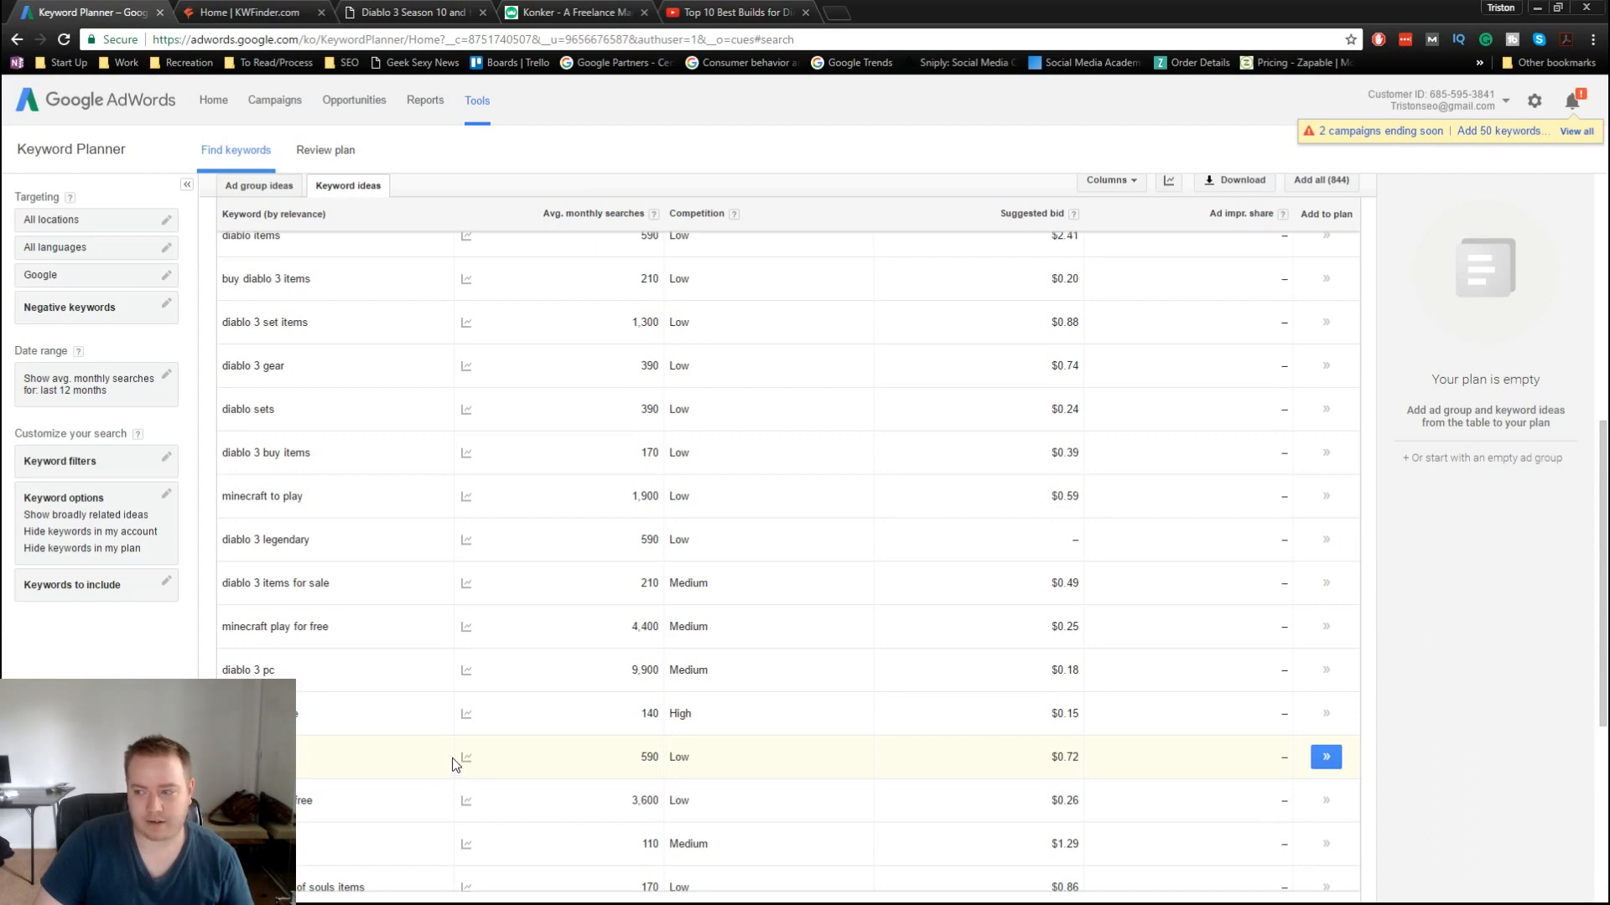
pyautogui.scroll(5, 454, 763)
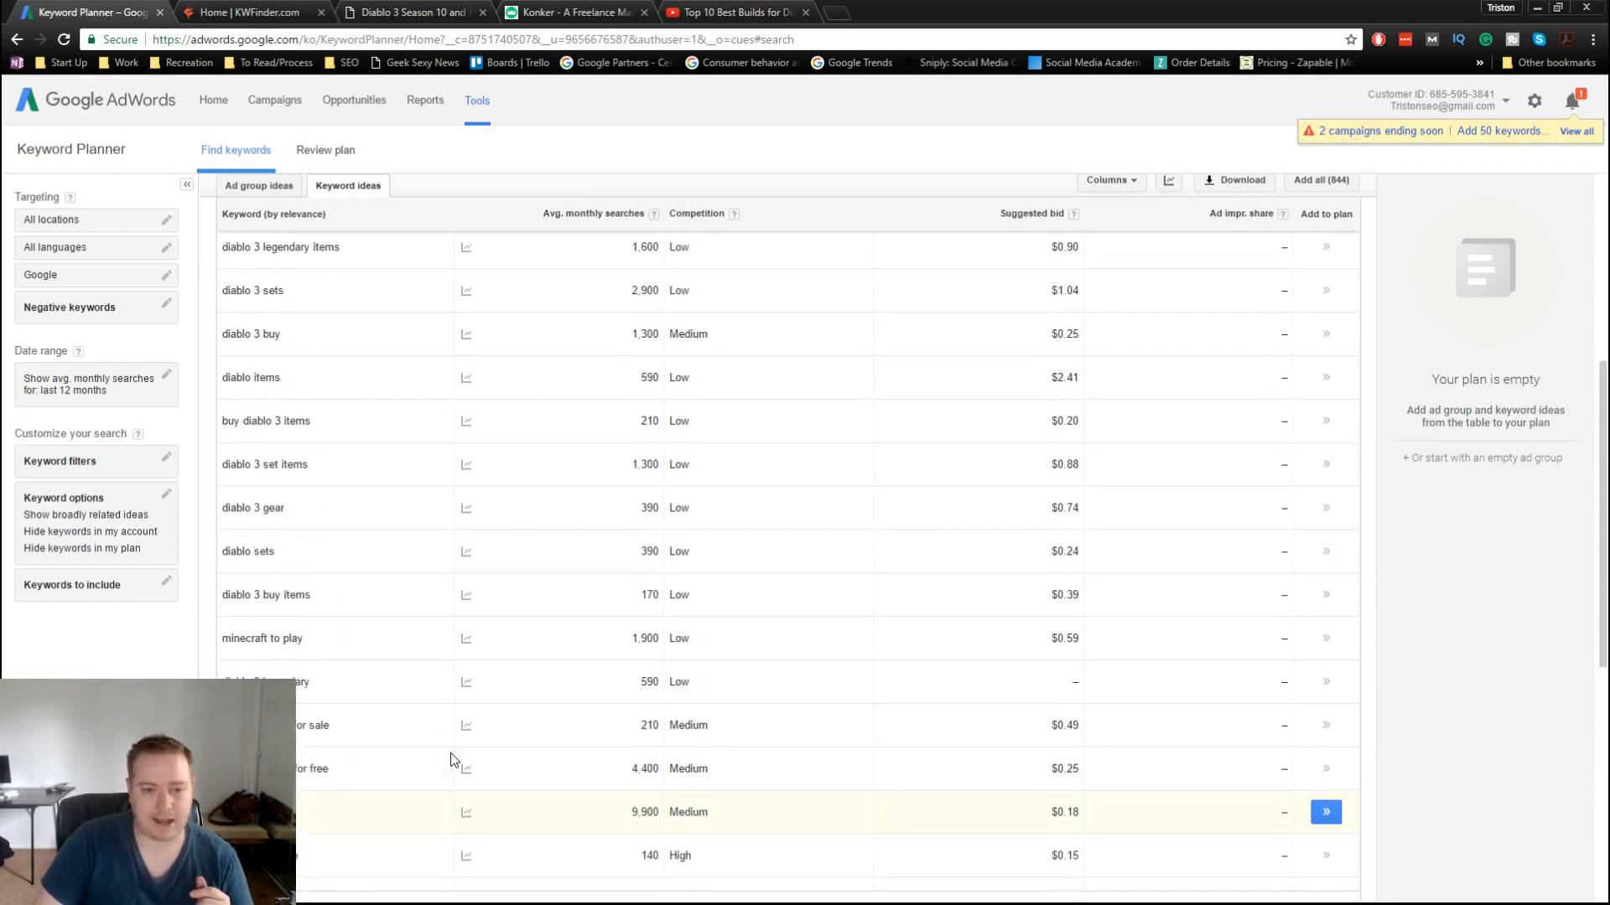
pyautogui.scroll(2, 456, 758)
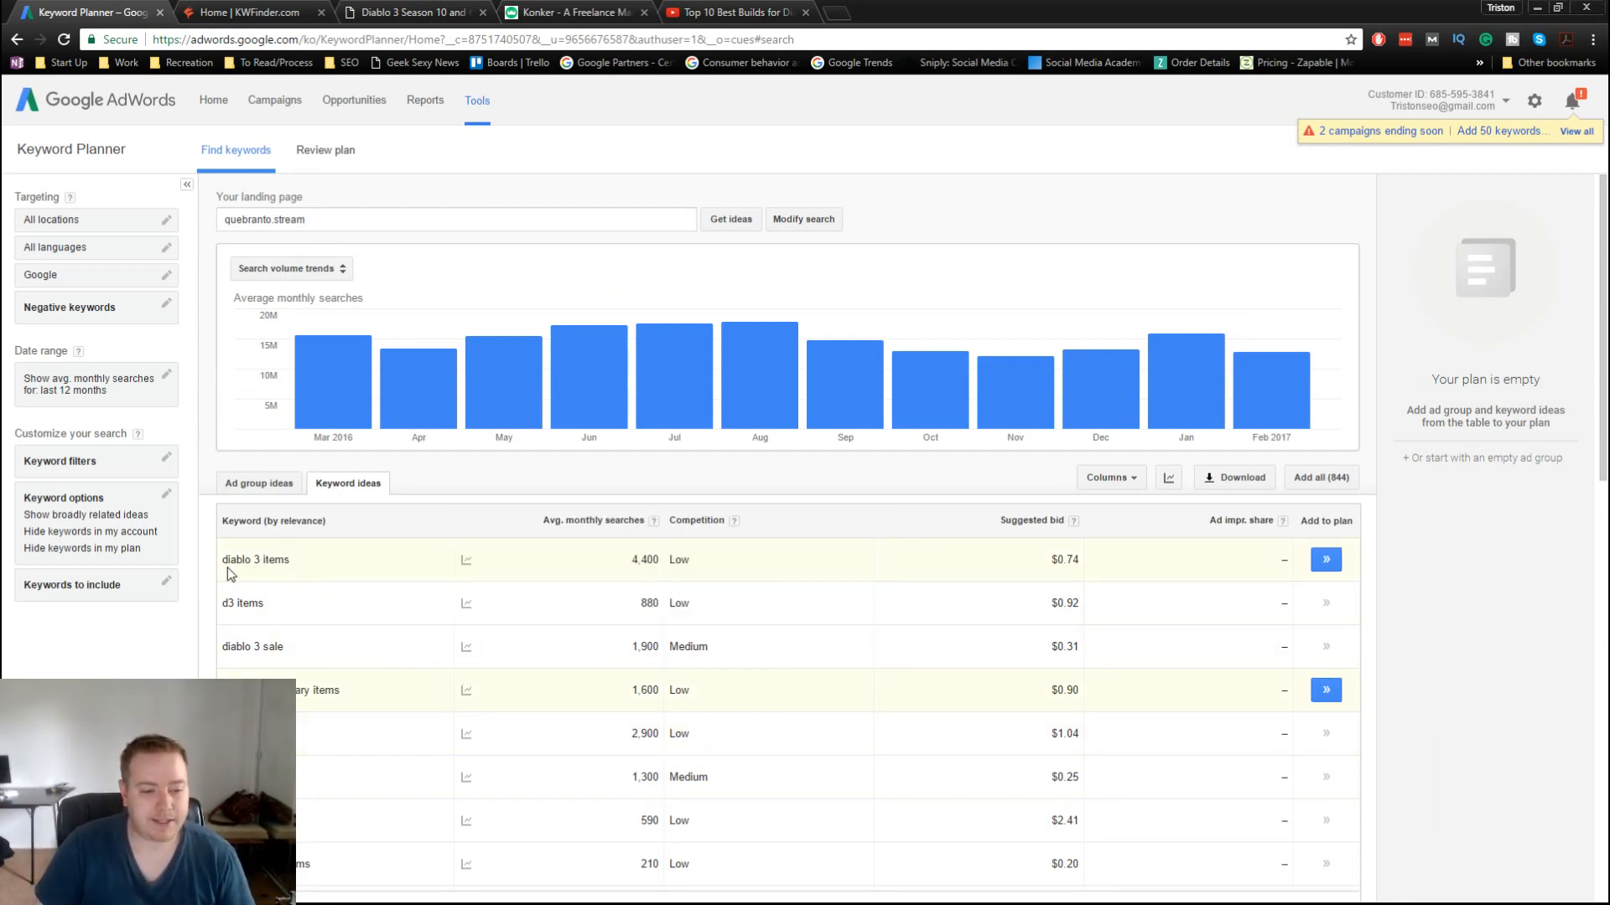
# Step: Examine the average monthly searches and the competition level of the keyword diablo 3 items
pyautogui.moveTo(468, 585)
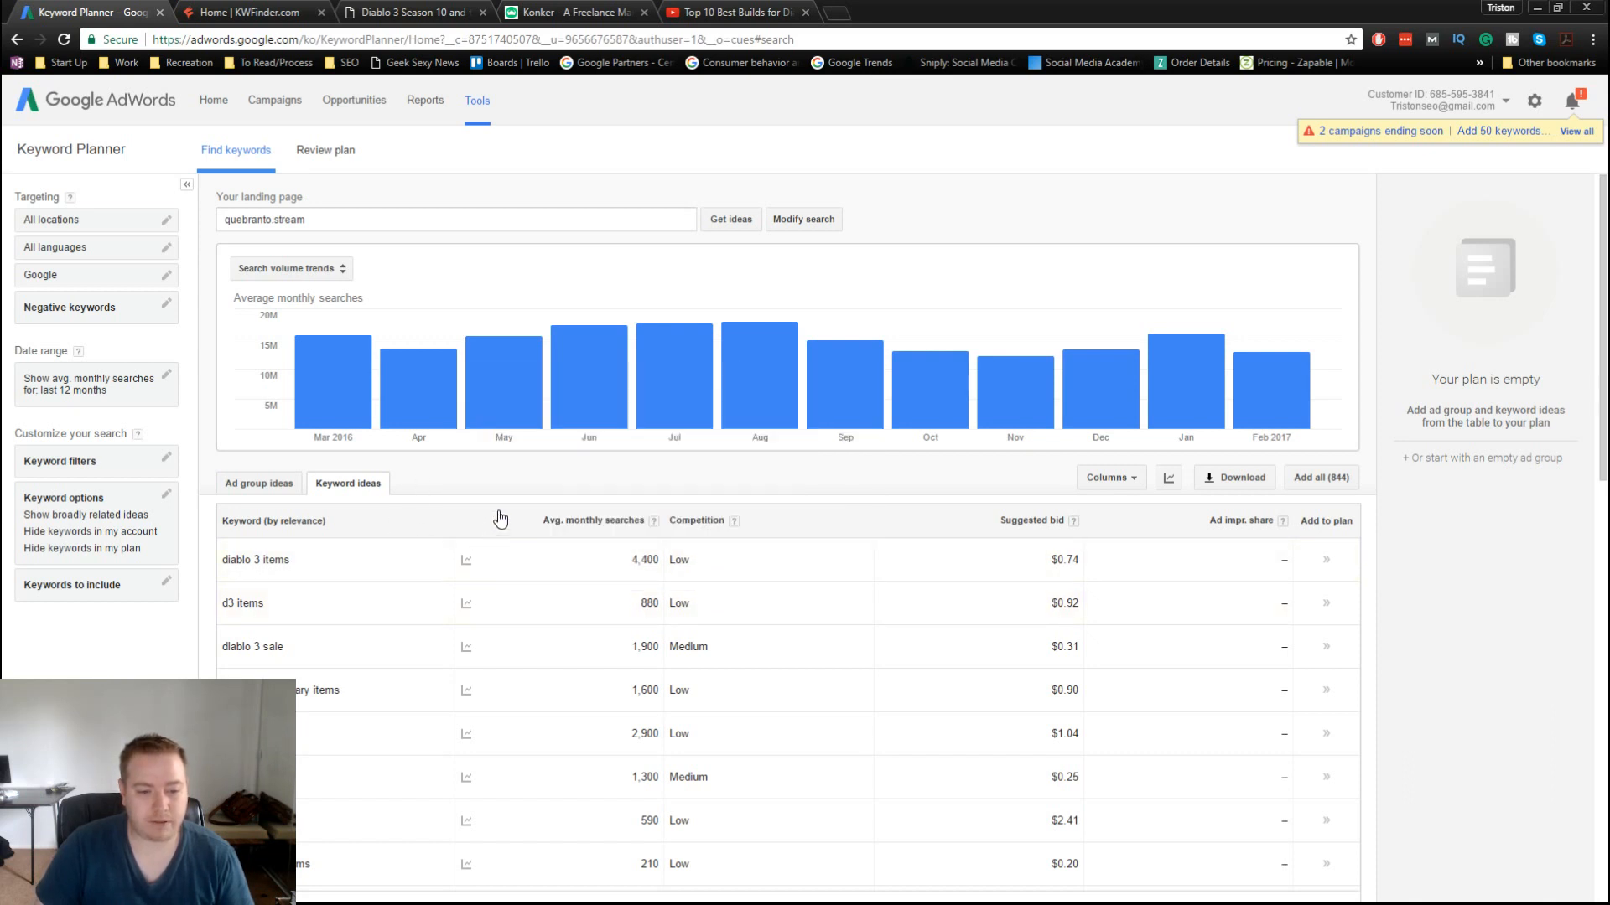
pyautogui.moveTo(538, 511)
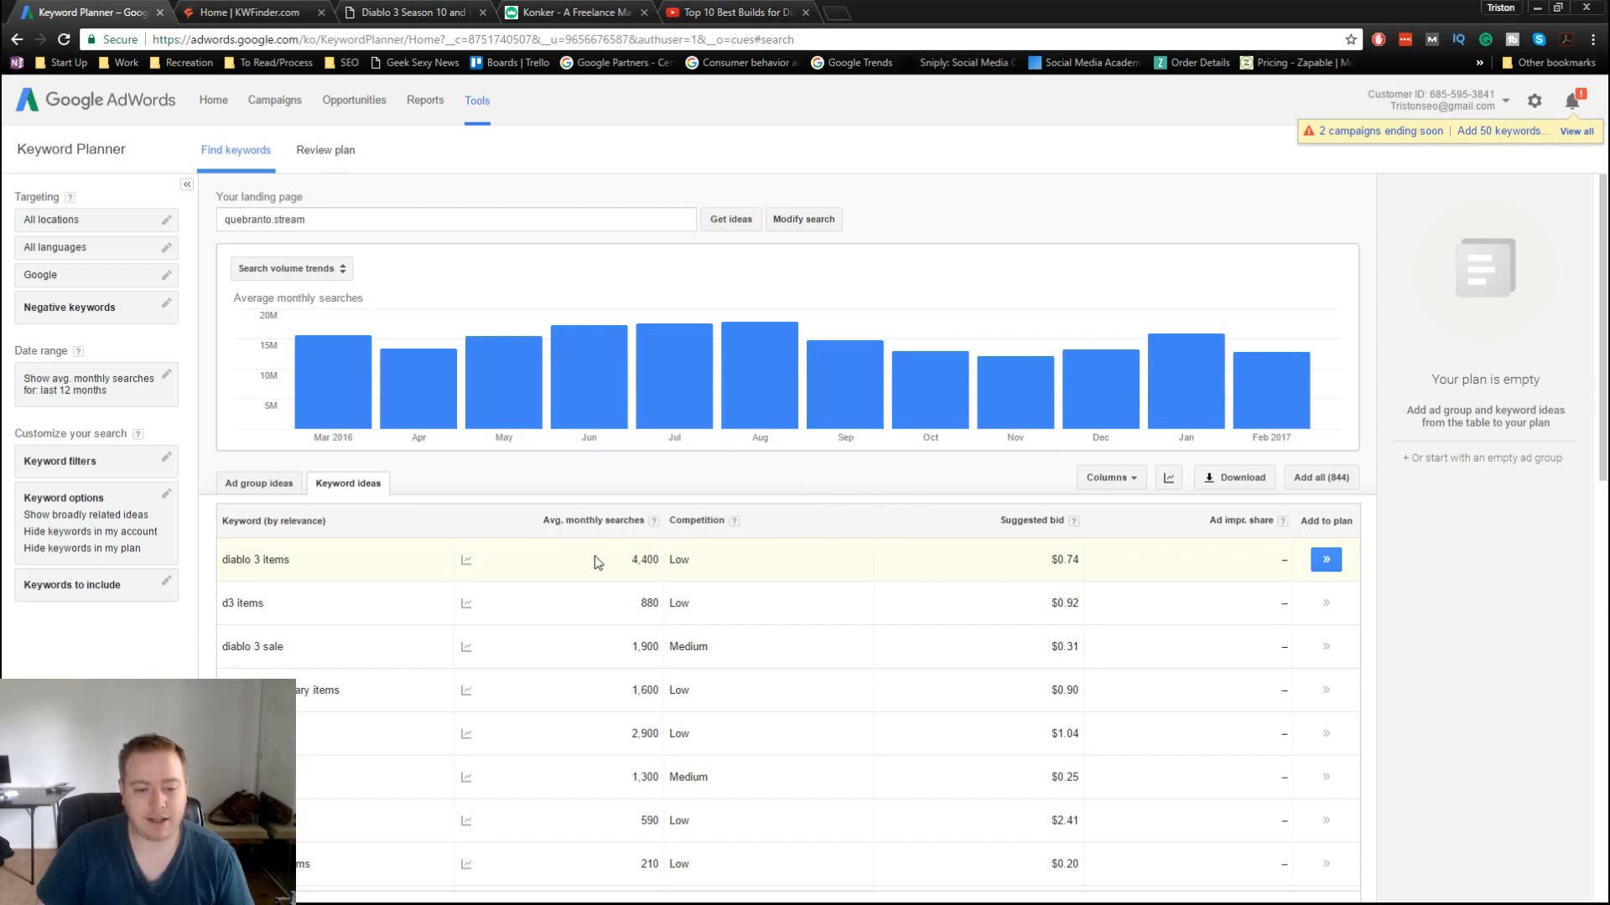
pyautogui.moveTo(630, 558); pyautogui.dragTo(660, 560)
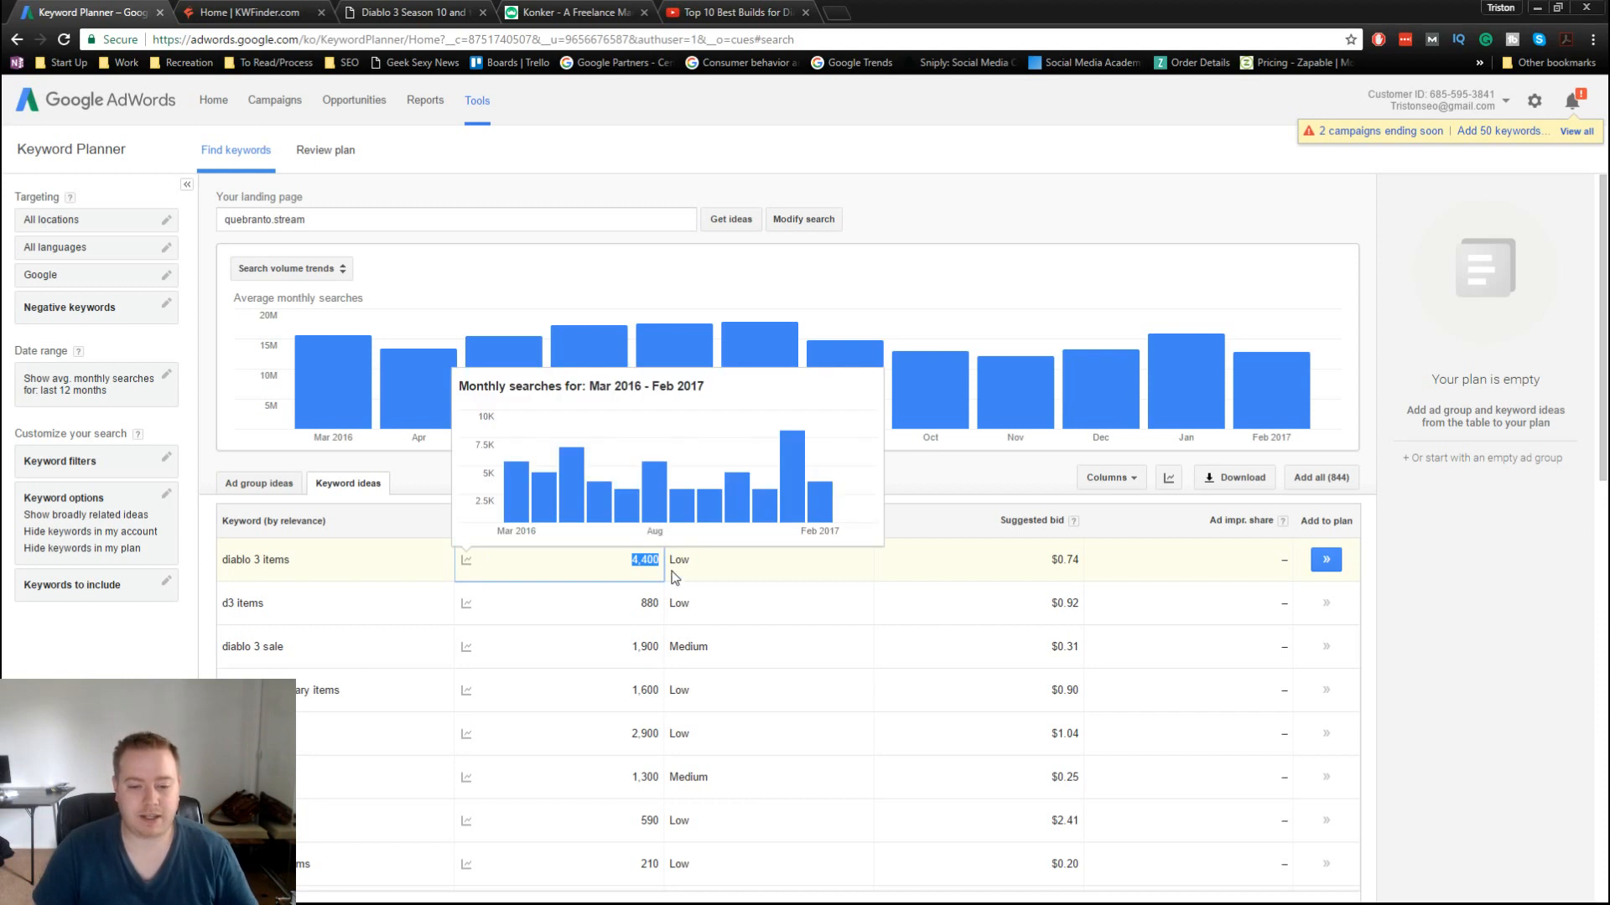
pyautogui.click(715, 560)
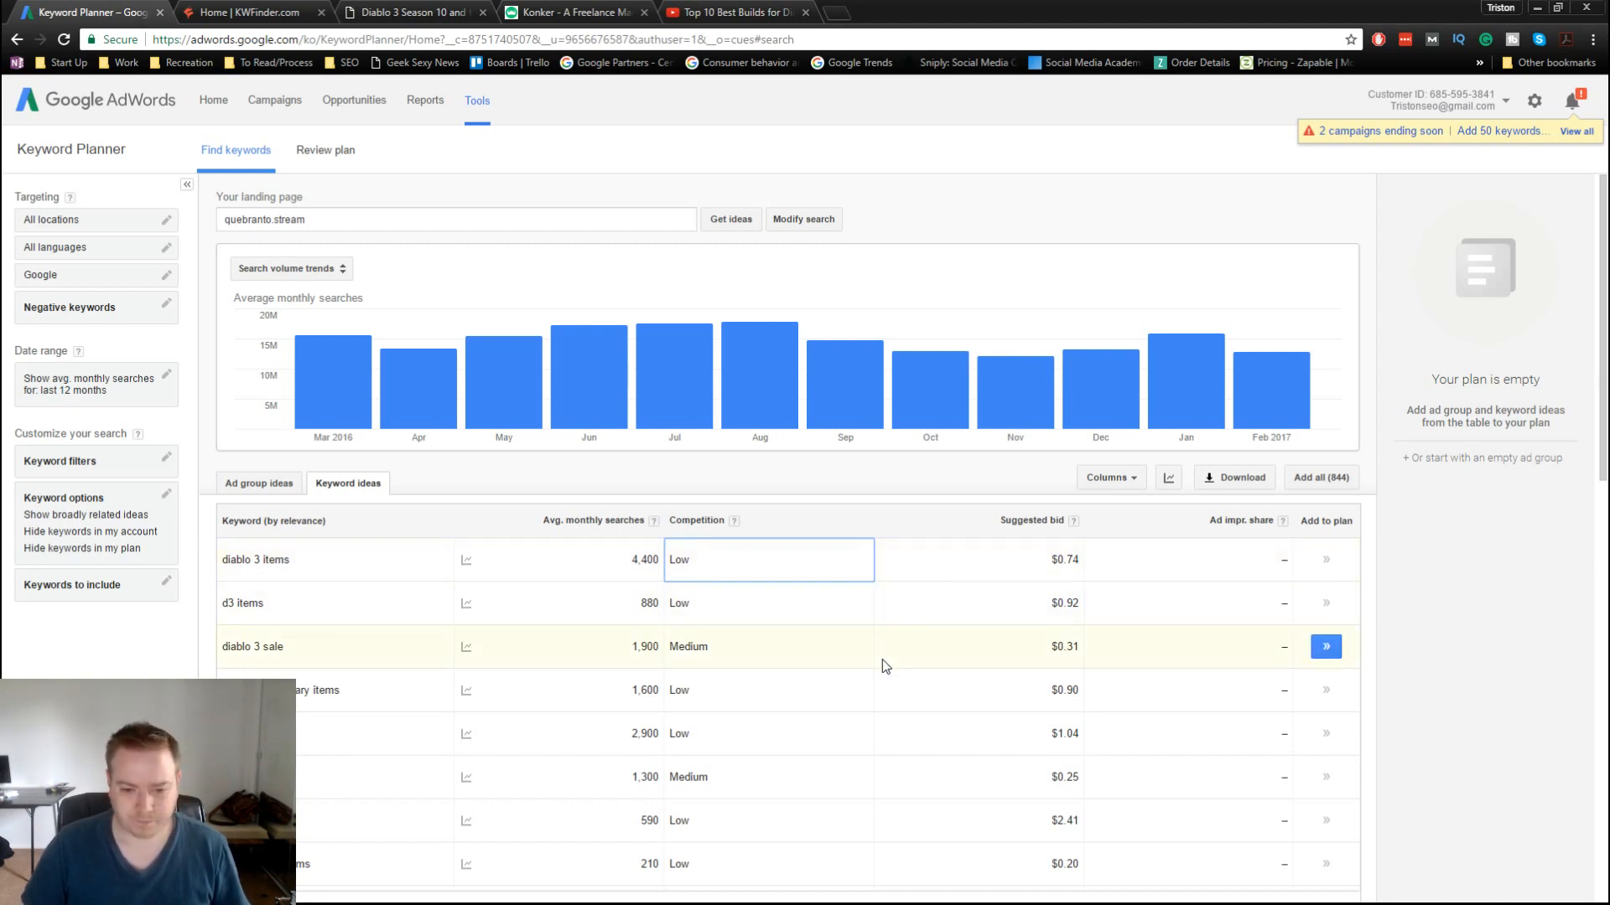
# Step: Examine the suggested bid for diablo 3 sale and compare it with the other keyword ideas in the list
pyautogui.scroll(-1, 884, 660)
pyautogui.scroll(-1, 872, 637)
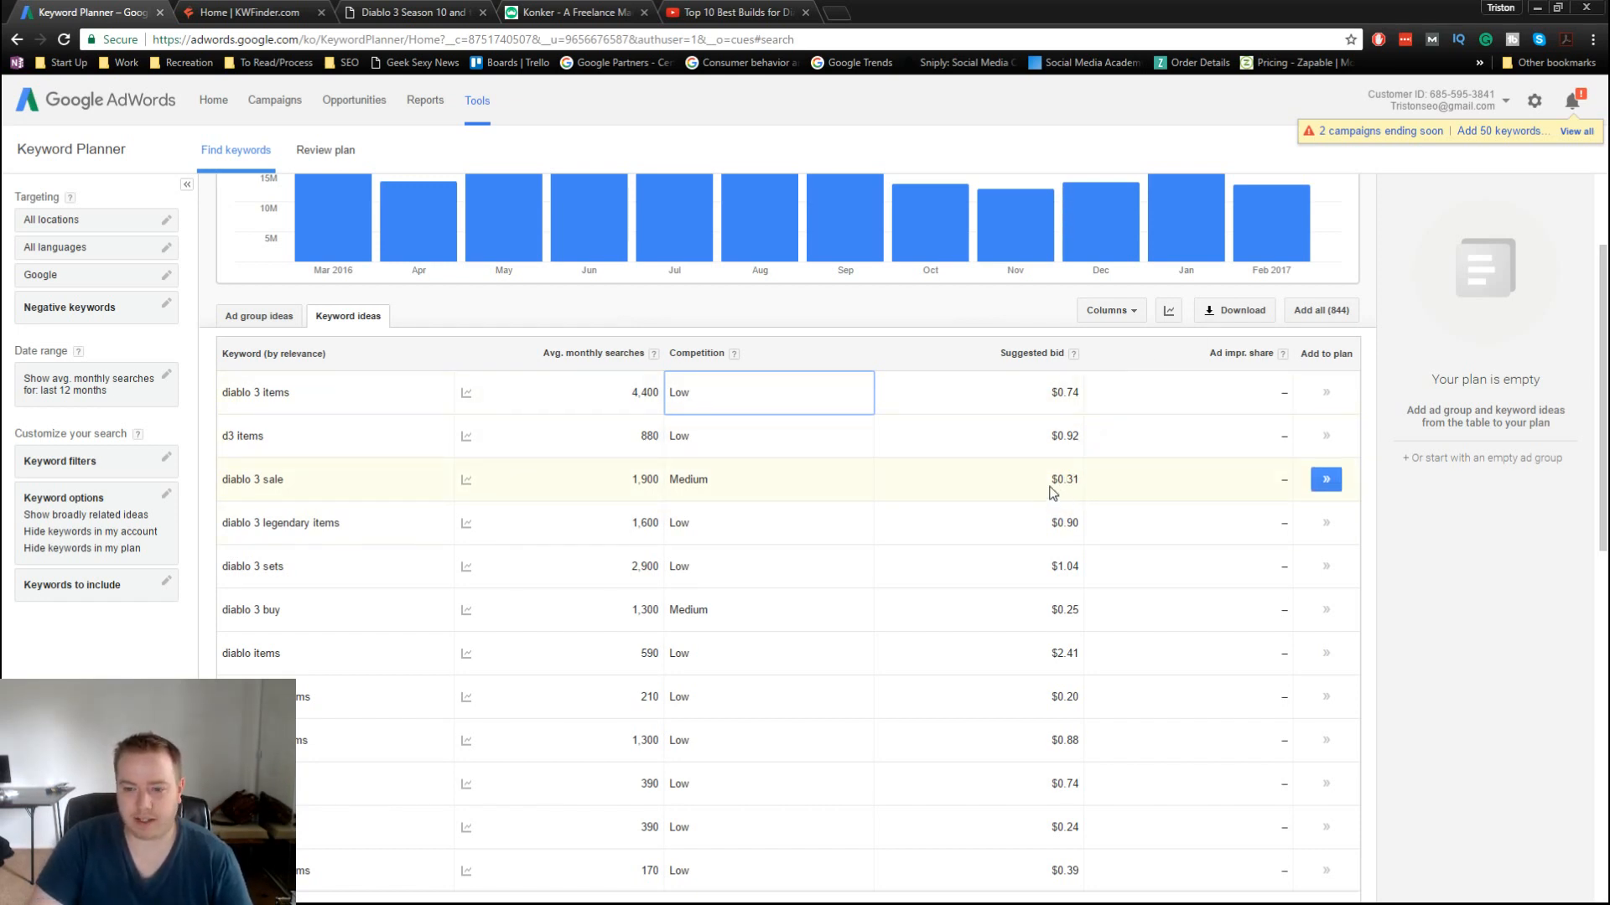
pyautogui.moveTo(1087, 478); pyautogui.dragTo(1024, 503)
pyautogui.click(1010, 485)
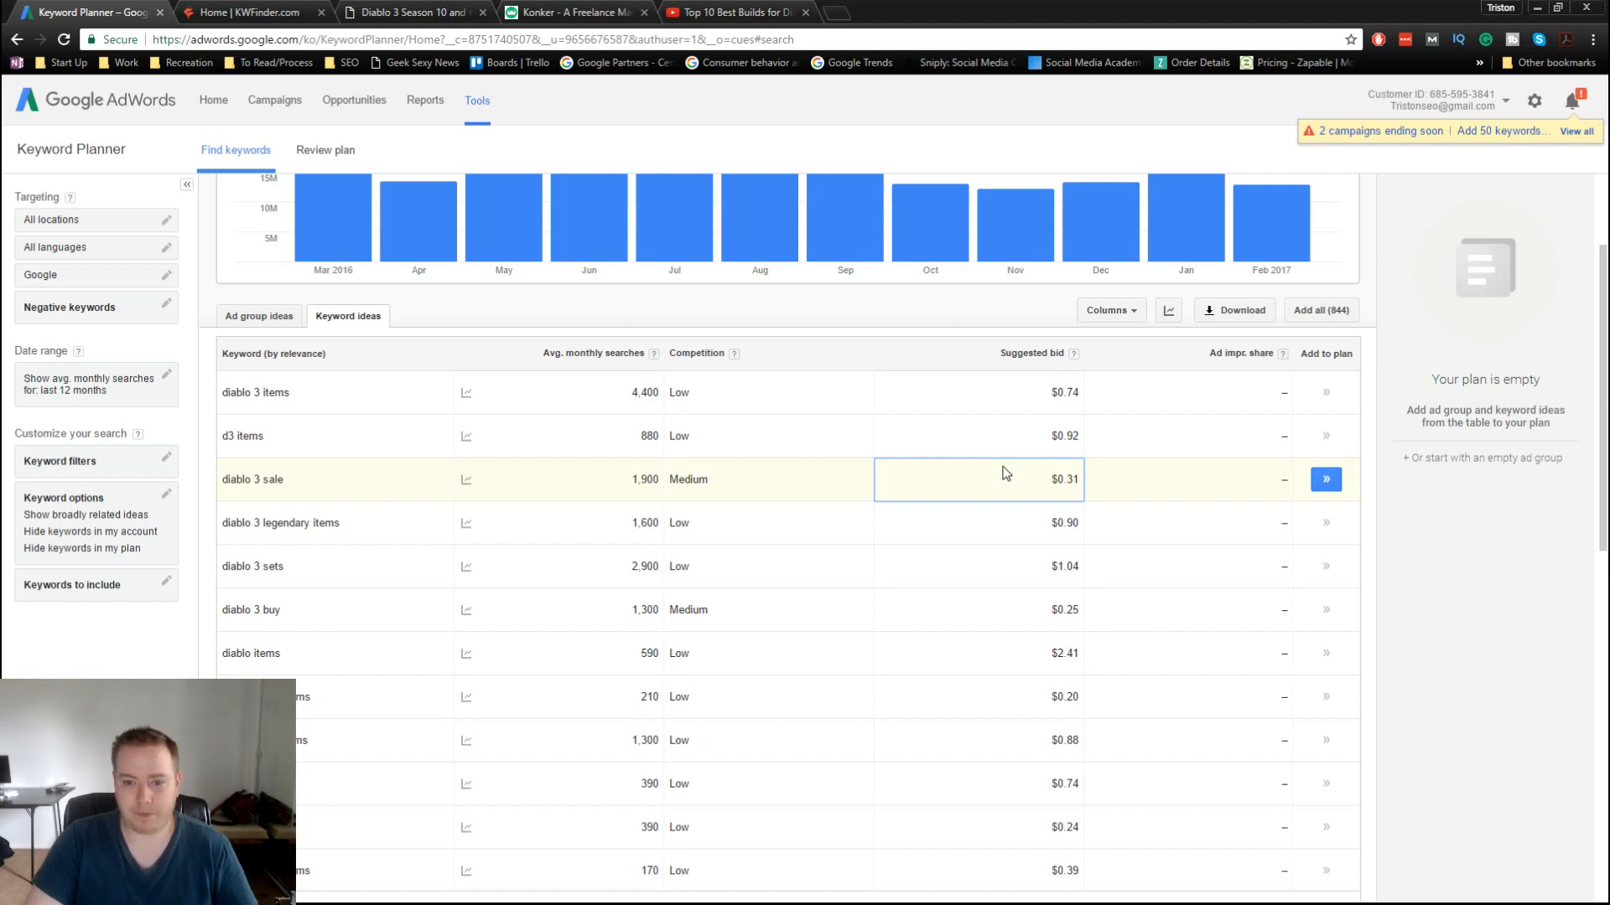
pyautogui.scroll(2, 1006, 473)
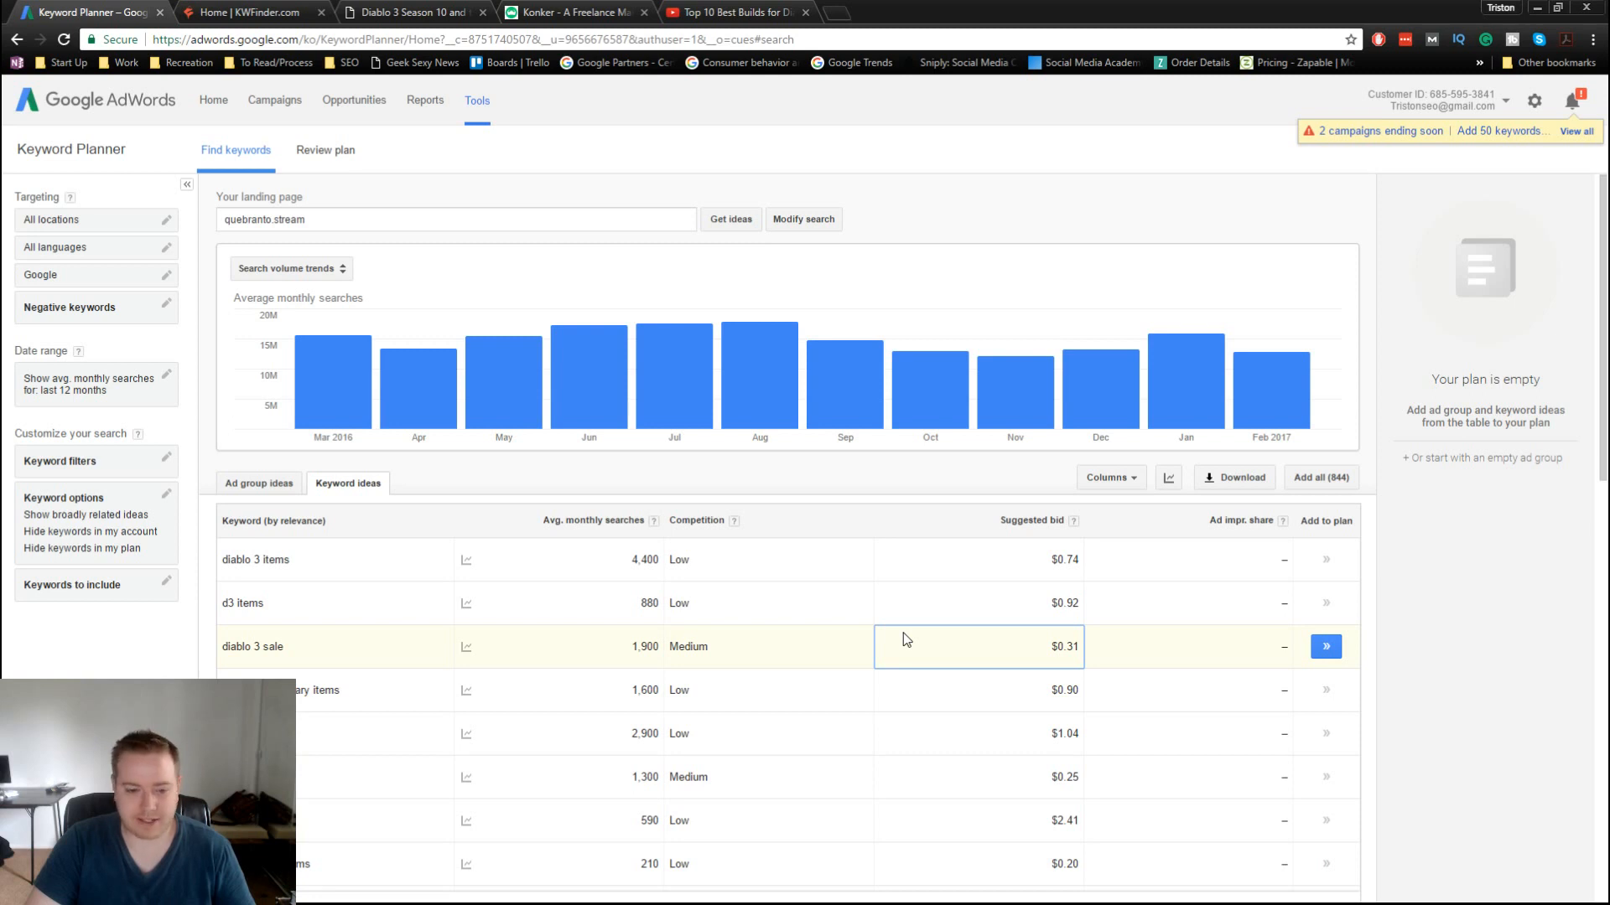
pyautogui.scroll(-3, 905, 640)
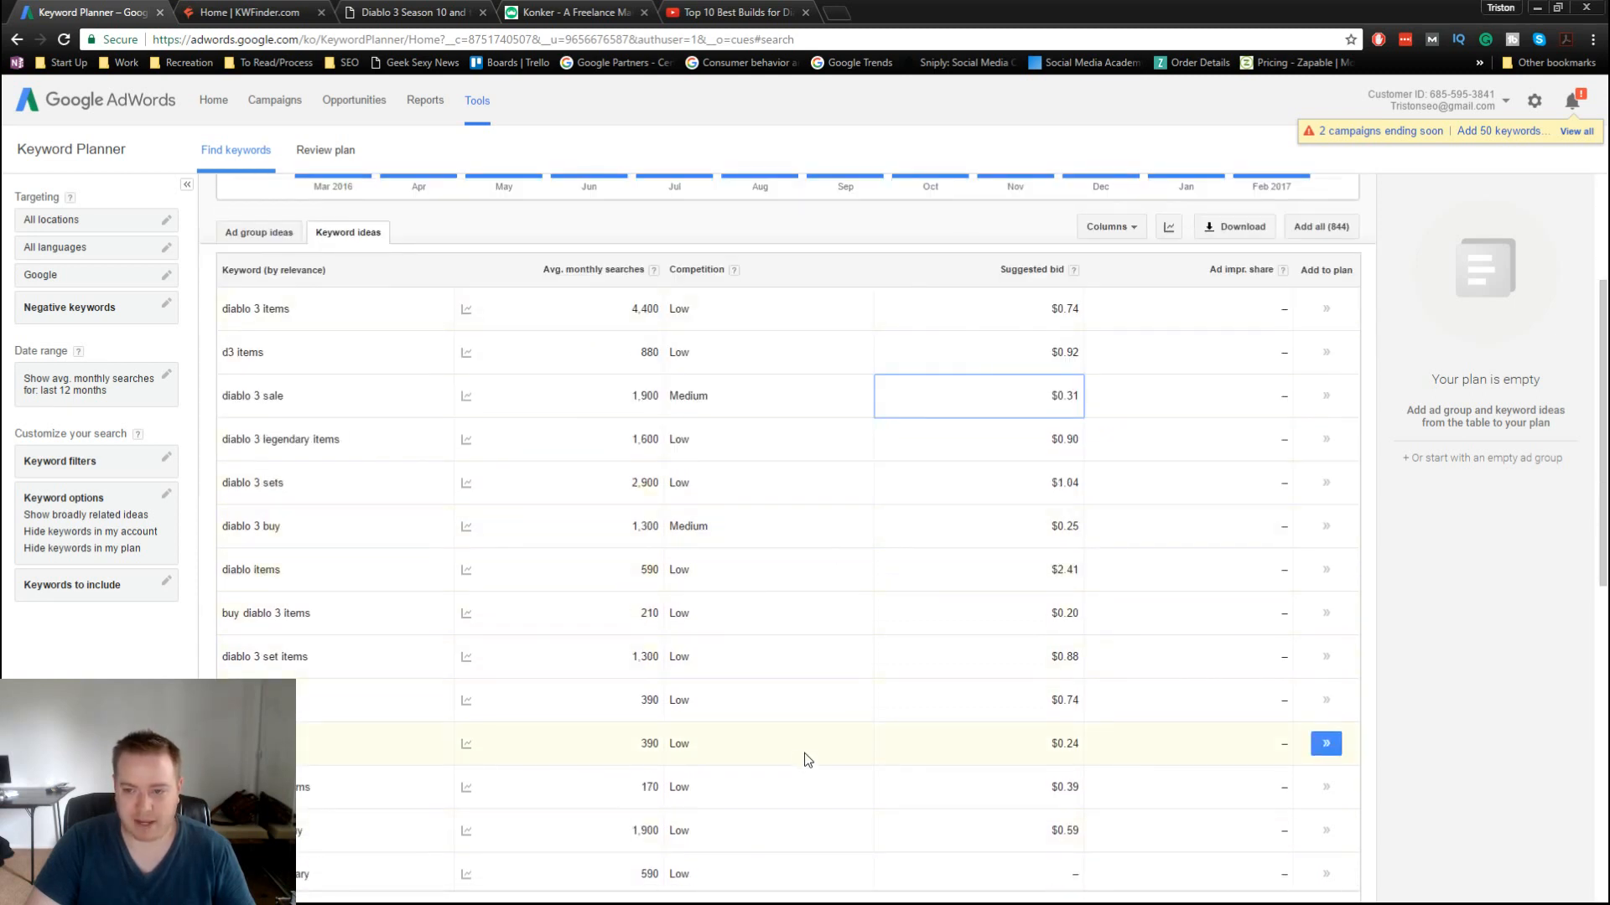
pyautogui.scroll(3, 806, 747)
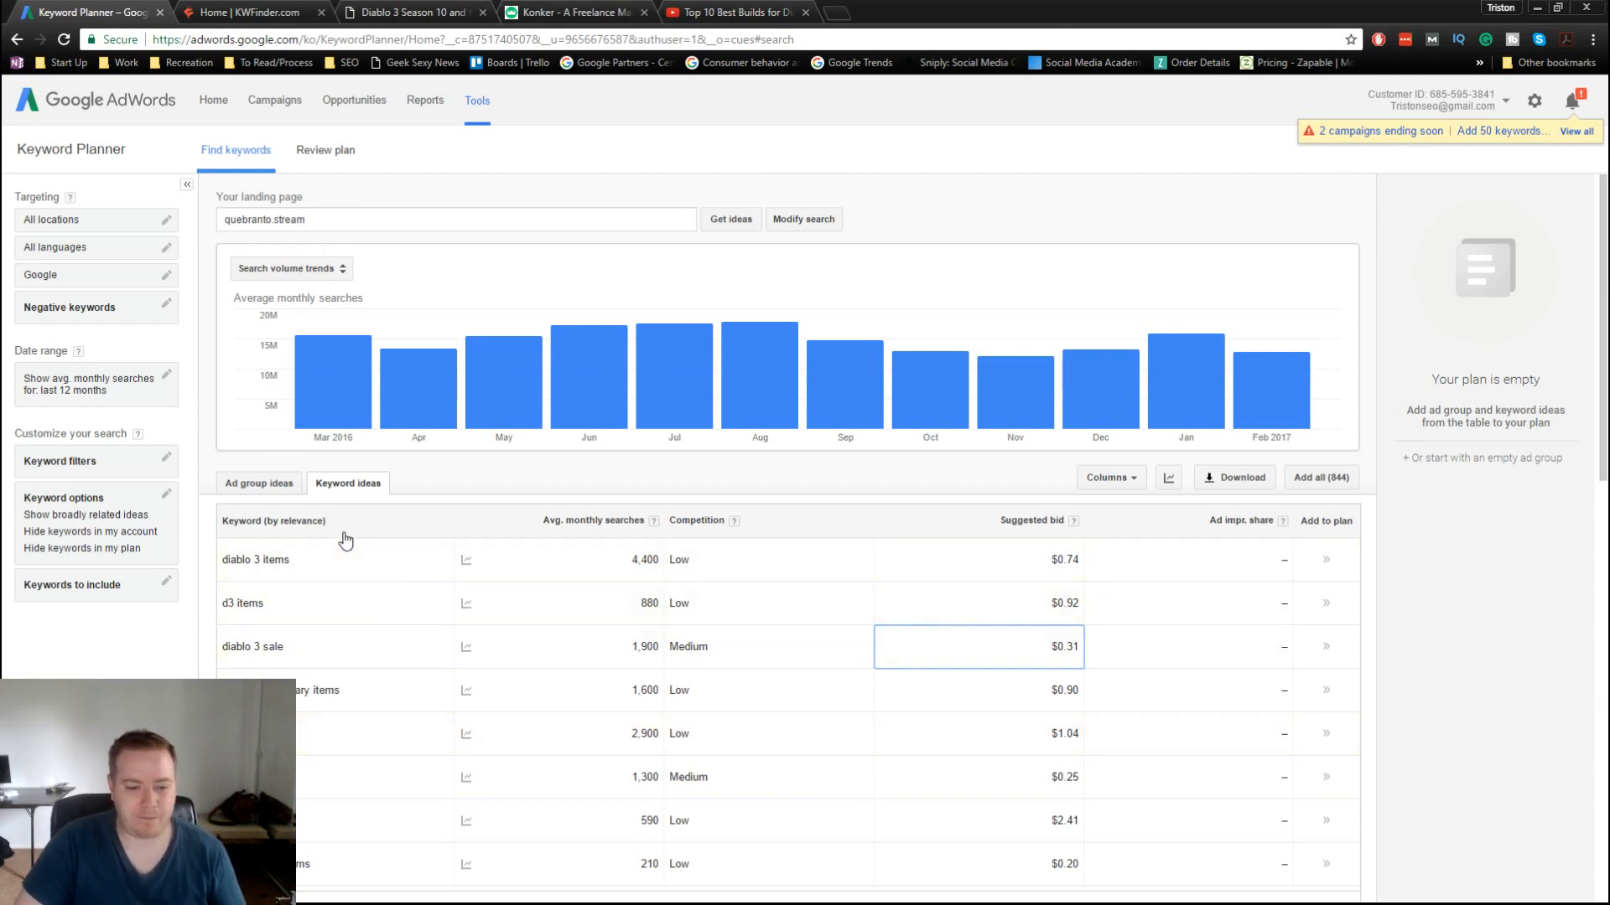
# Step: Show the ad group ideas and examine the average monthly searches, competition and suggested bid of the Heroes Of The Storm group
pyautogui.click(268, 484)
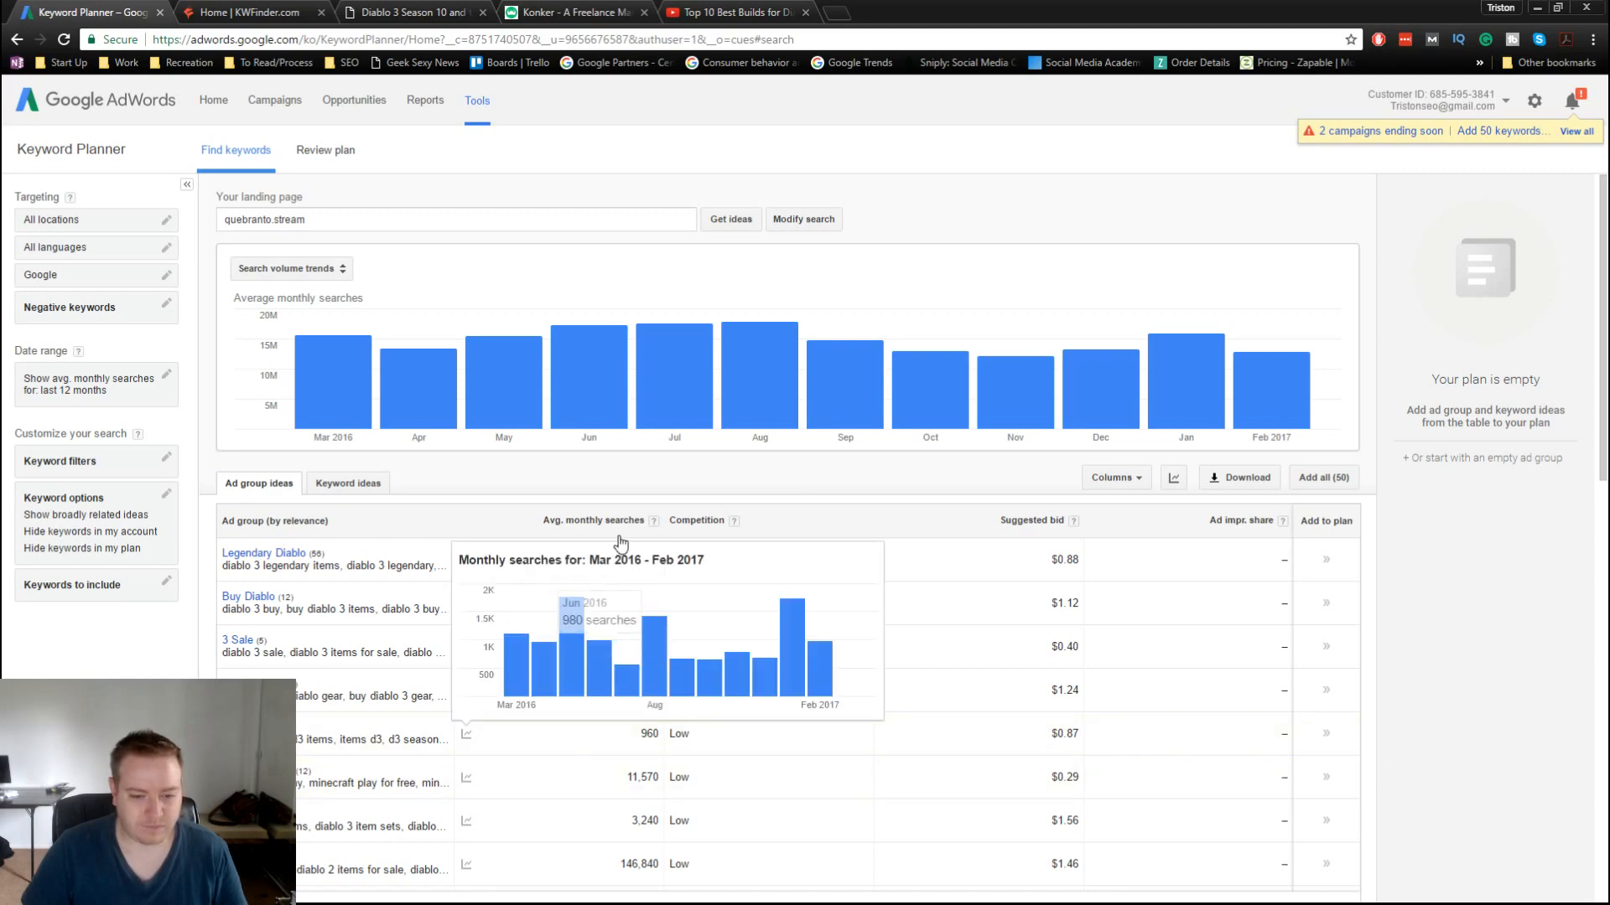
pyautogui.scroll(-3, 513, 550)
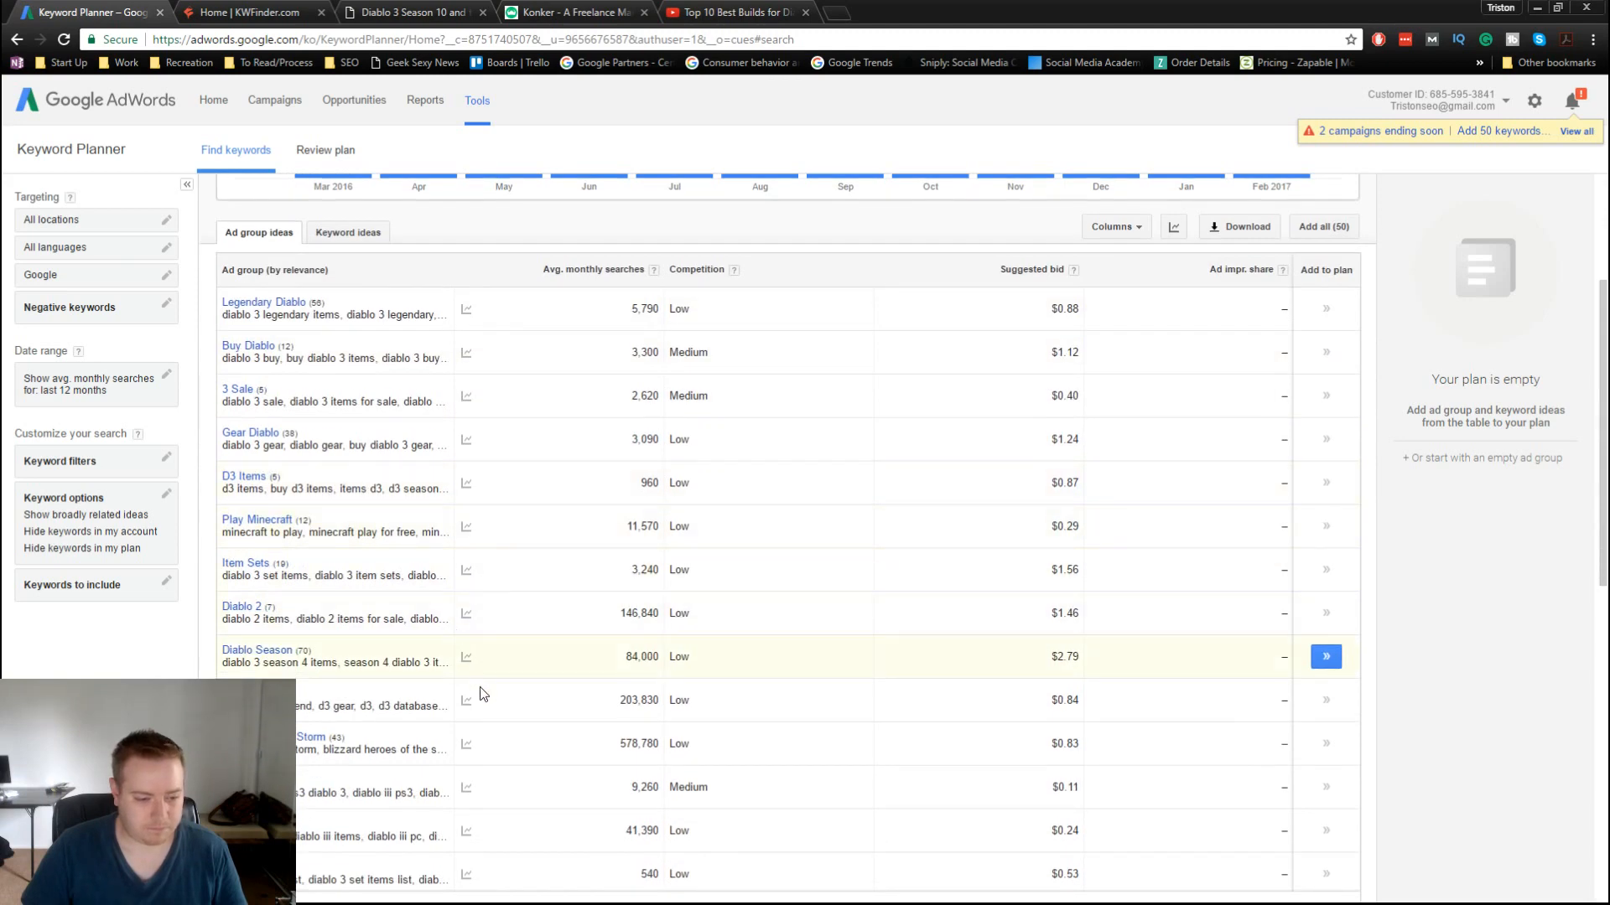
pyautogui.scroll(-1, 523, 731)
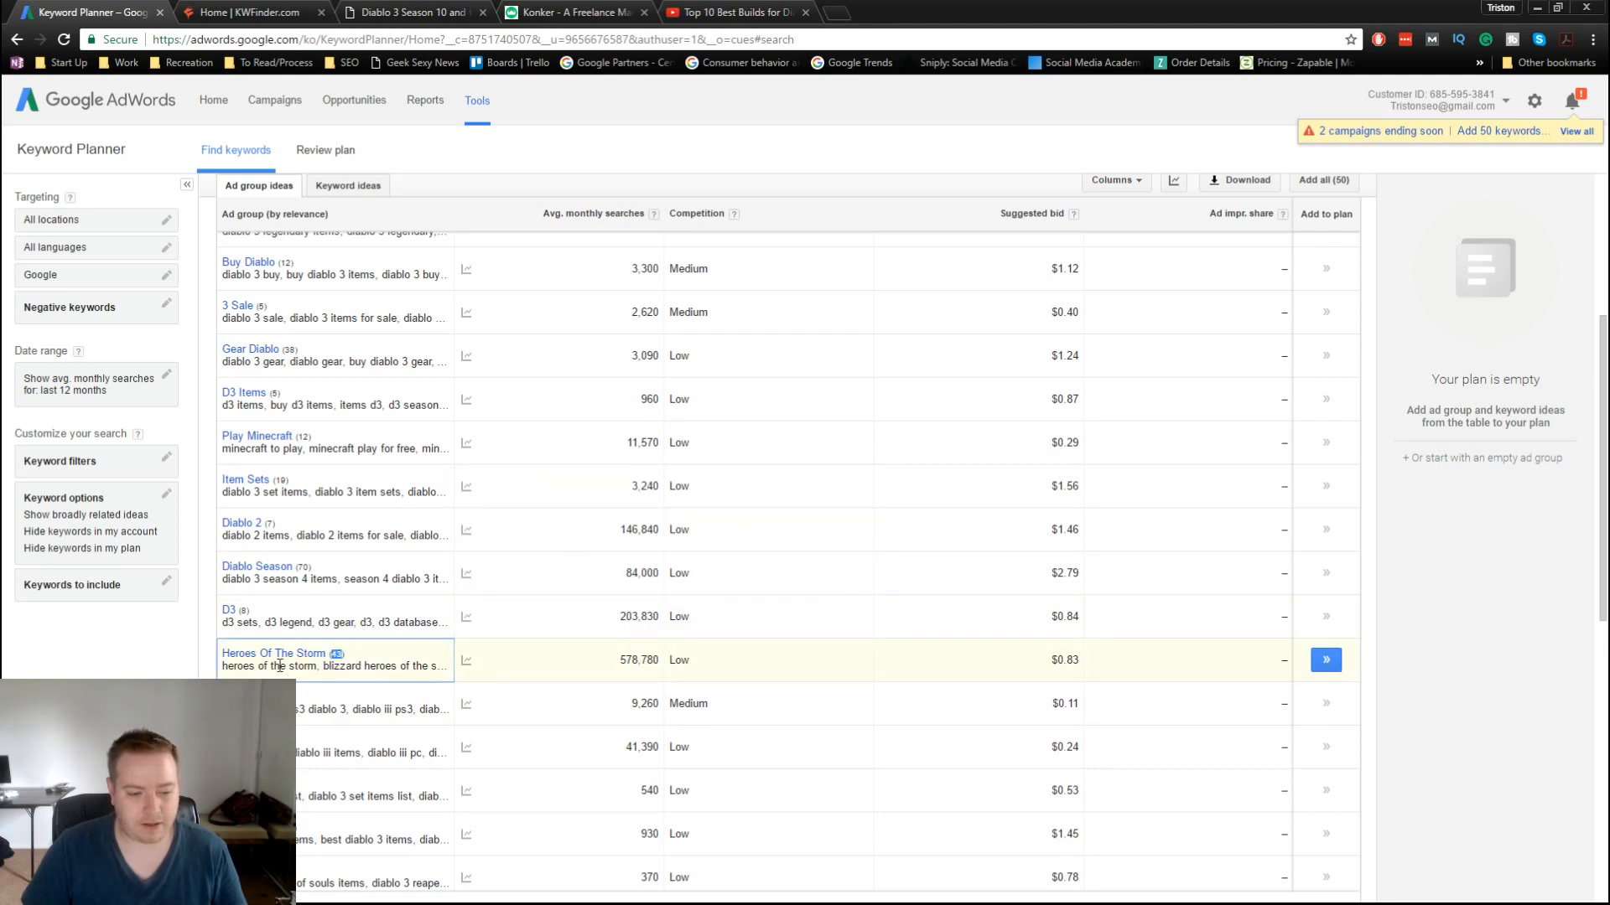
pyautogui.click(622, 660)
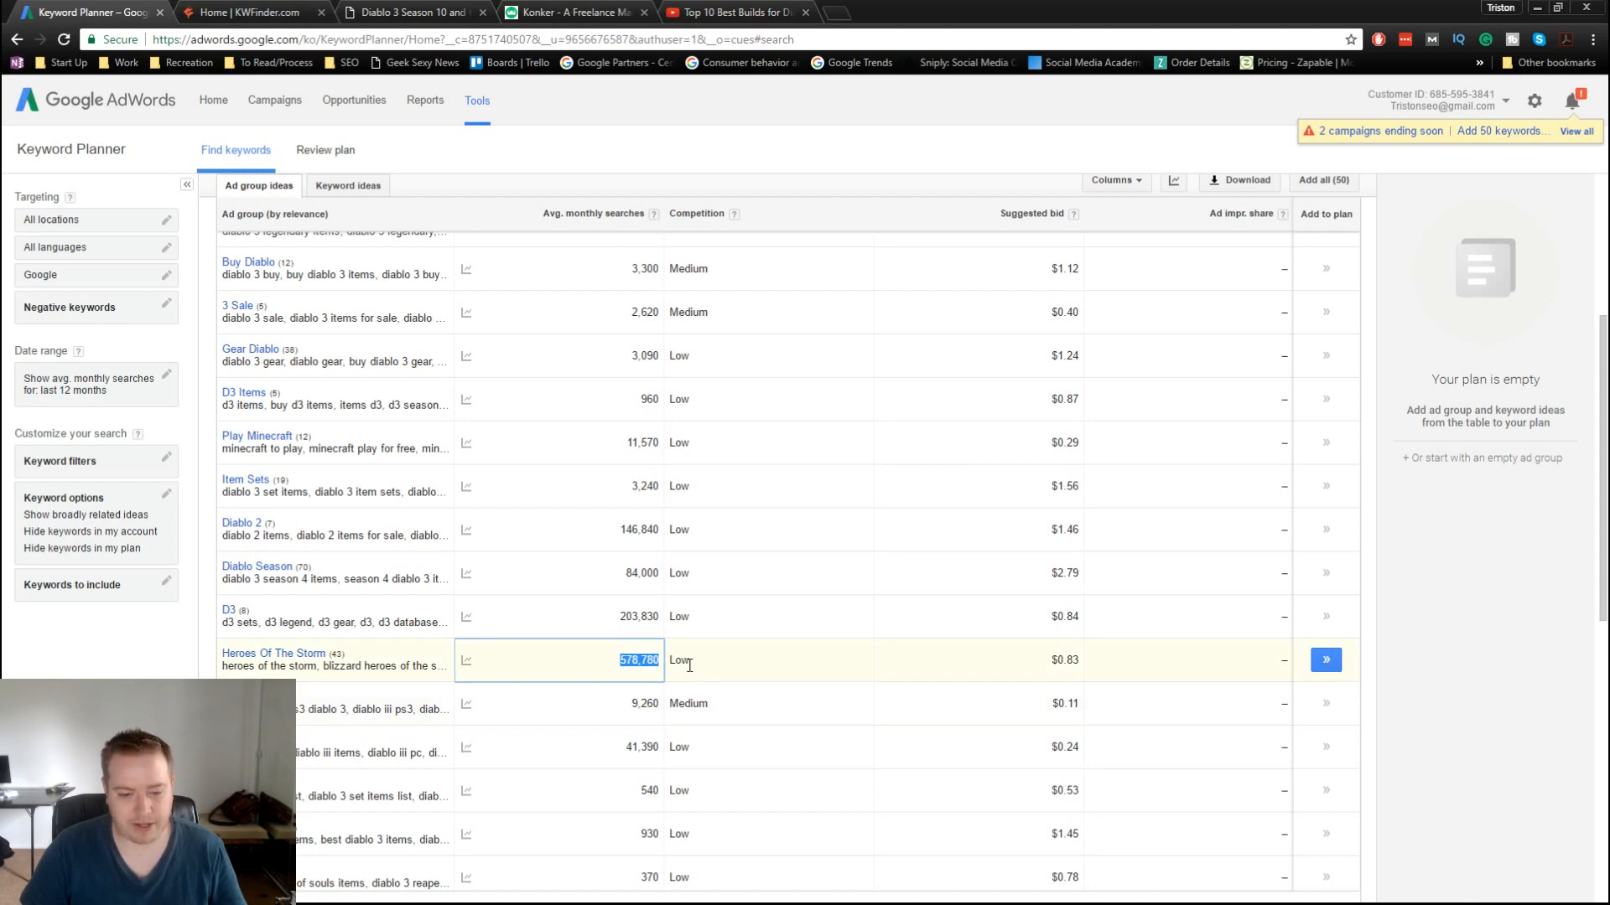
pyautogui.click(694, 660)
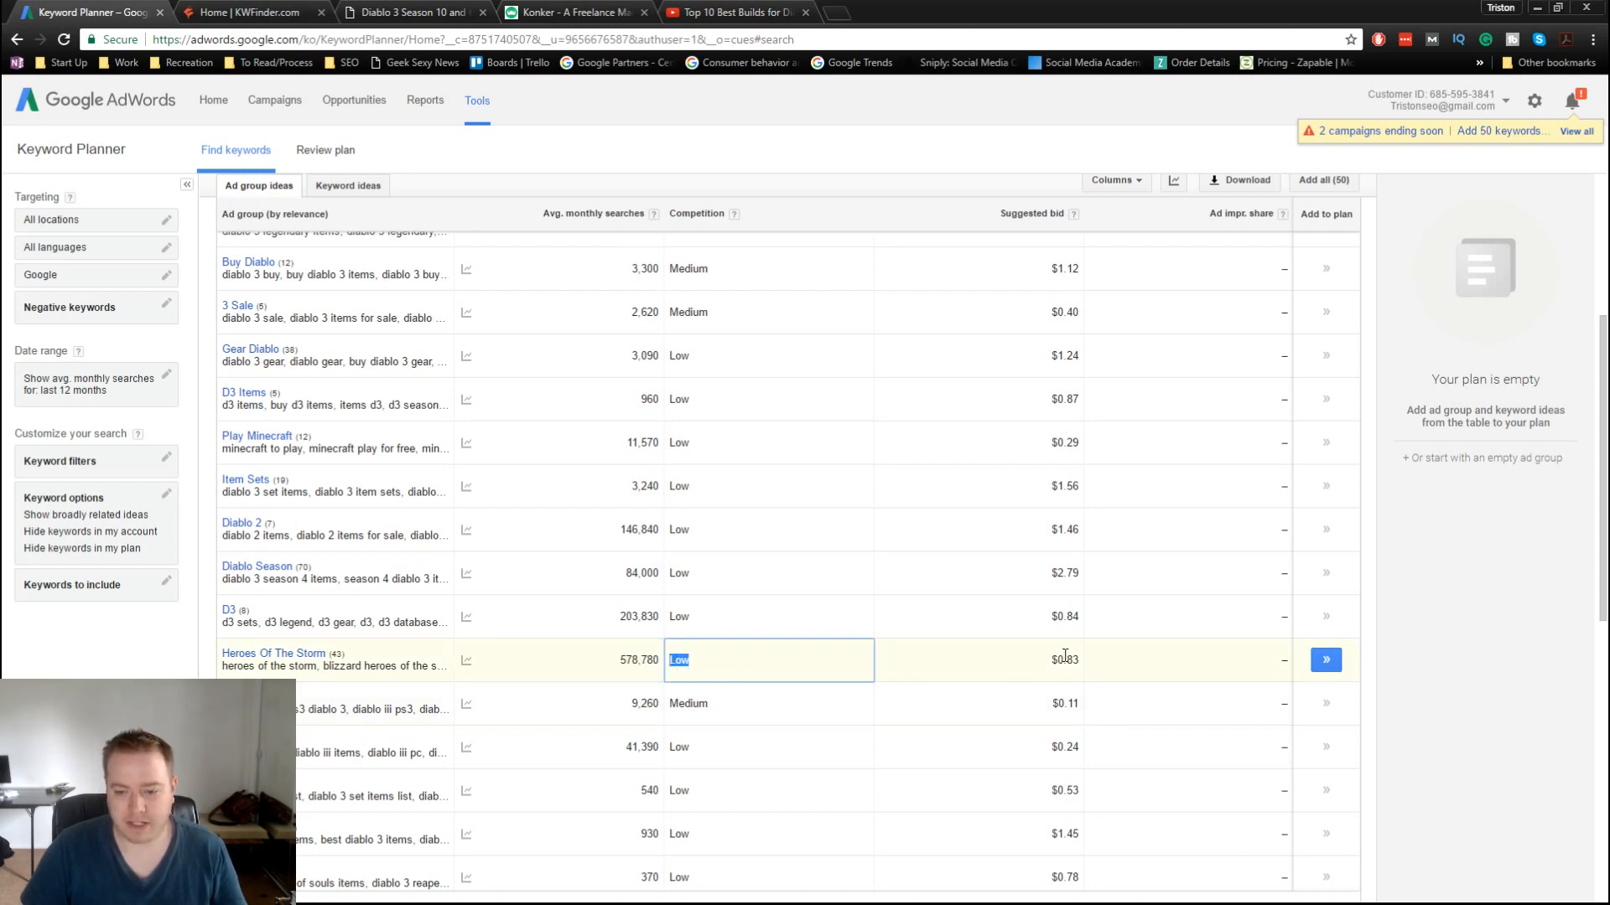
pyautogui.moveTo(1065, 656); pyautogui.dragTo(1081, 660)
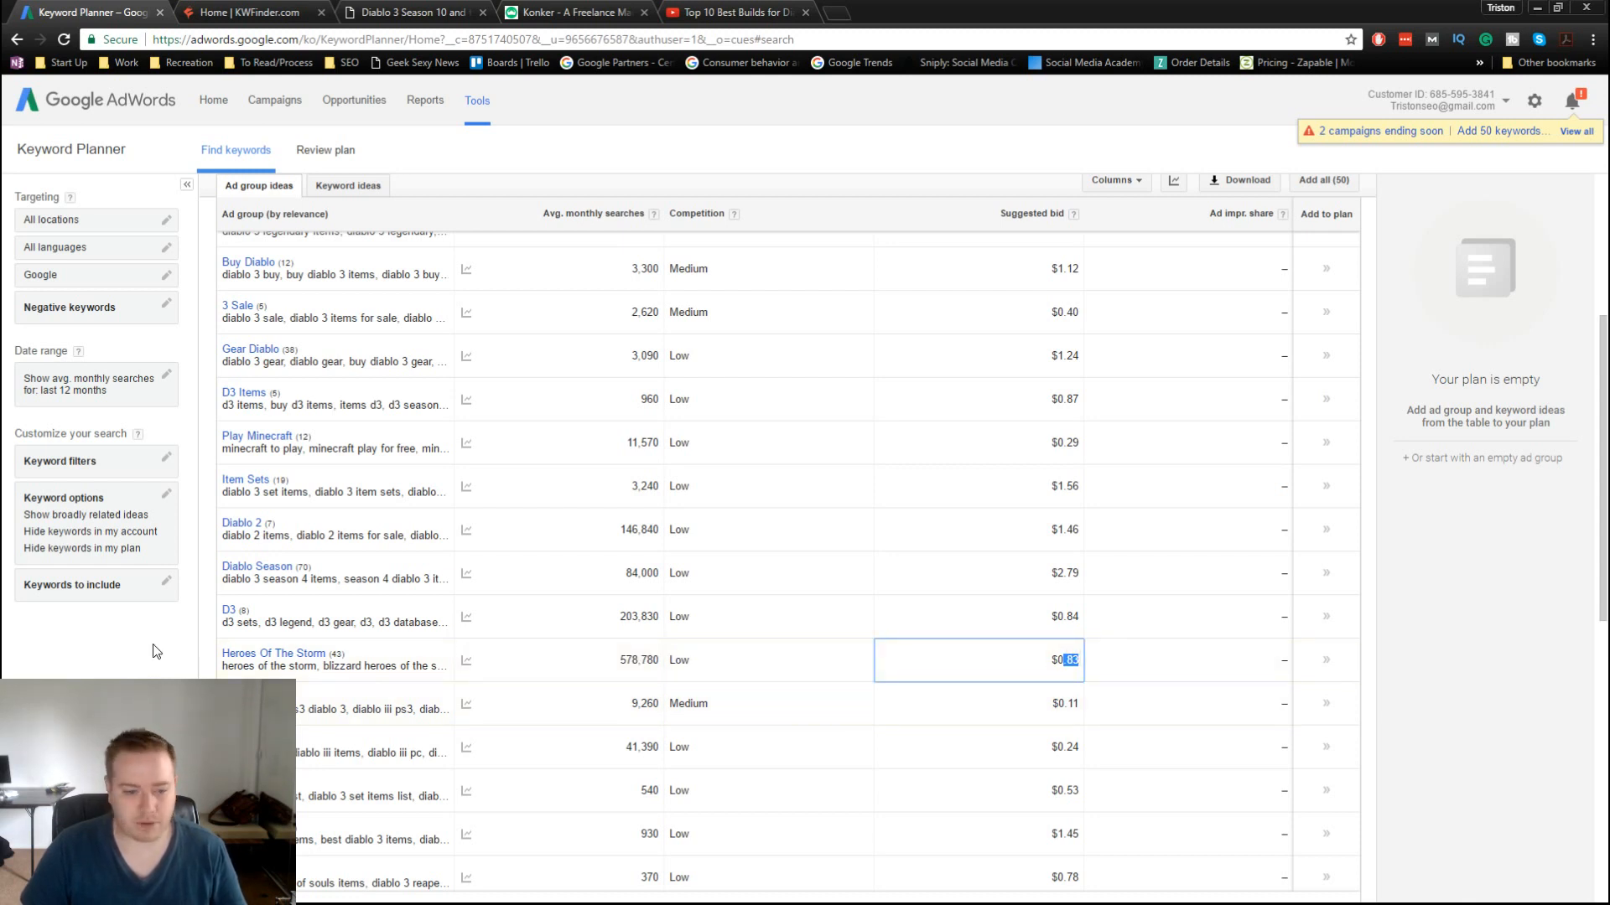
# Step: Open the Heroes Of The Storm ad group and look through its keywords and their average monthly searches
pyautogui.click(312, 655)
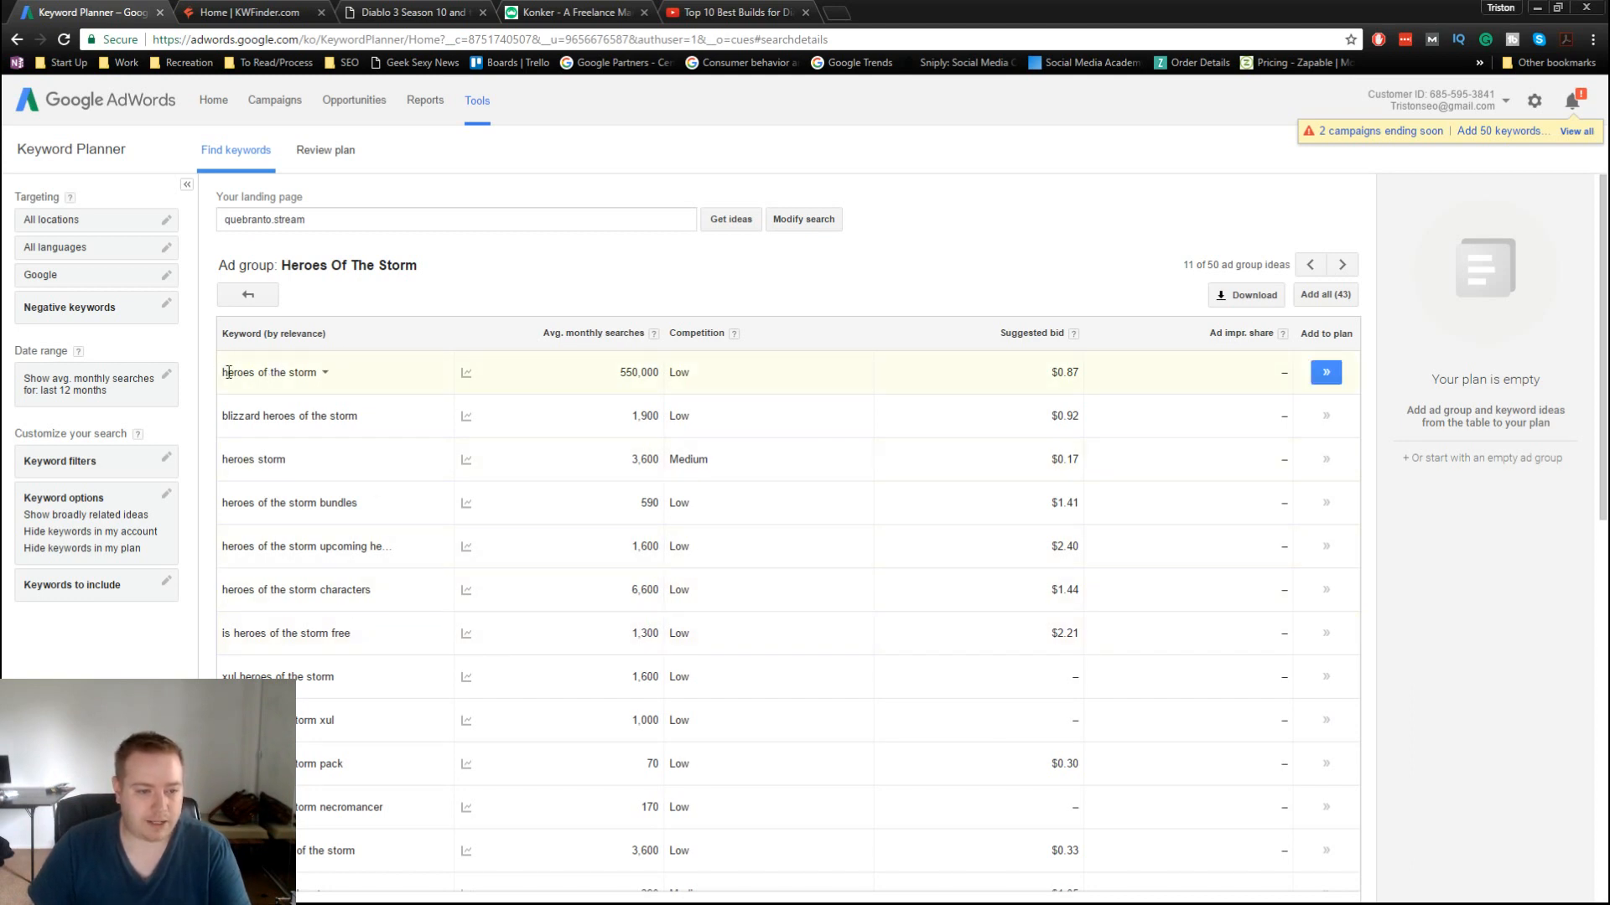
pyautogui.moveTo(225, 376); pyautogui.dragTo(406, 376)
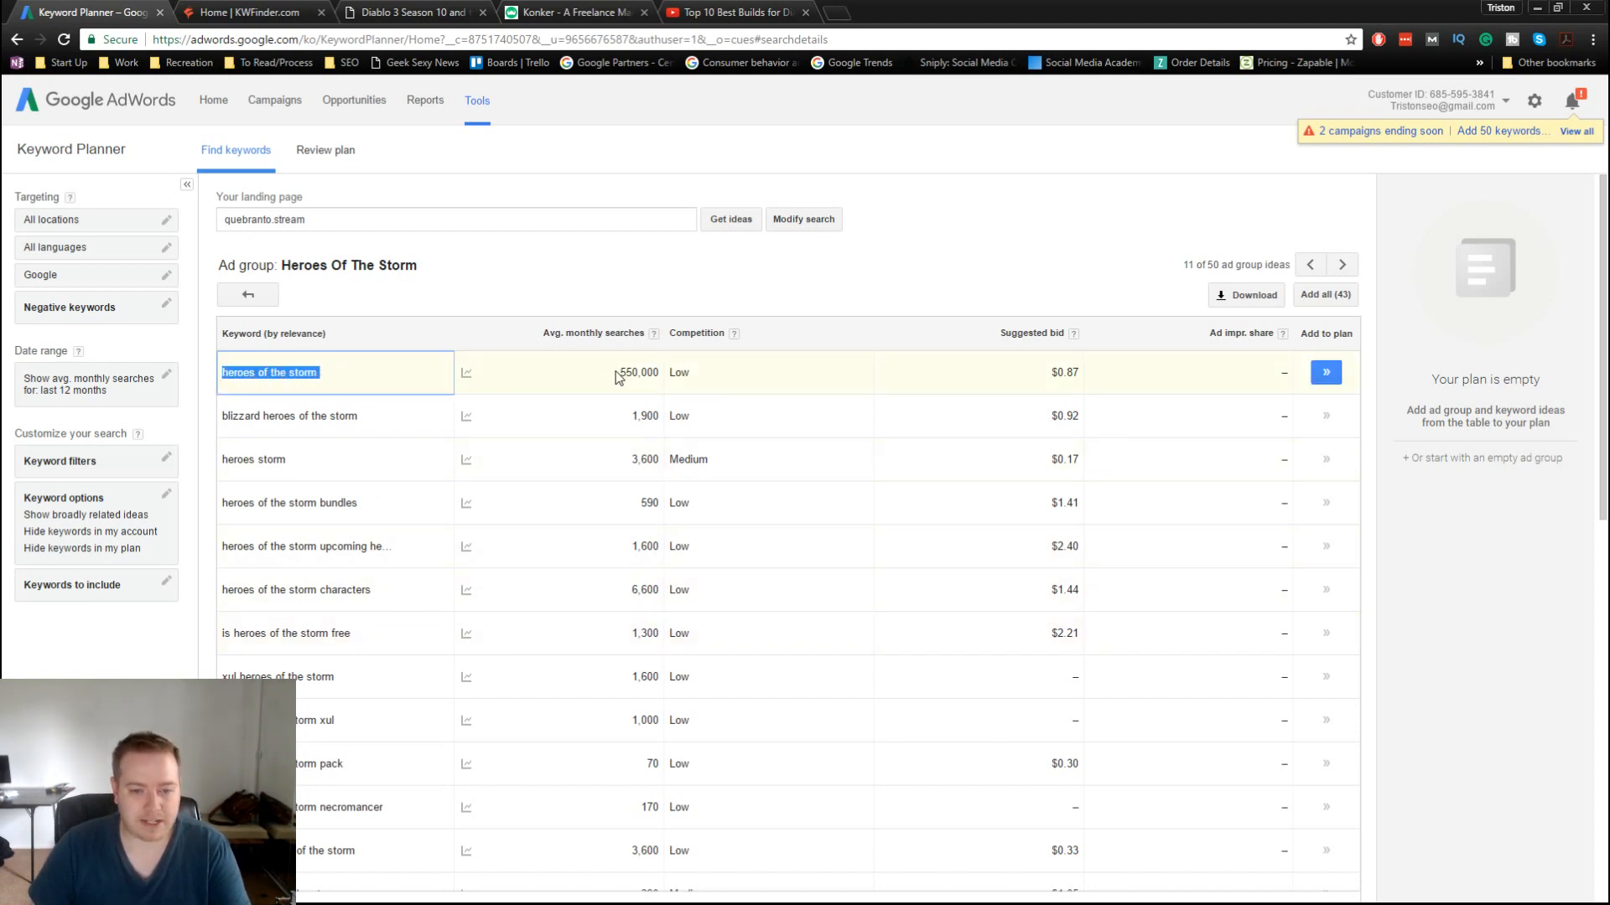
pyautogui.moveTo(619, 378); pyautogui.dragTo(653, 374)
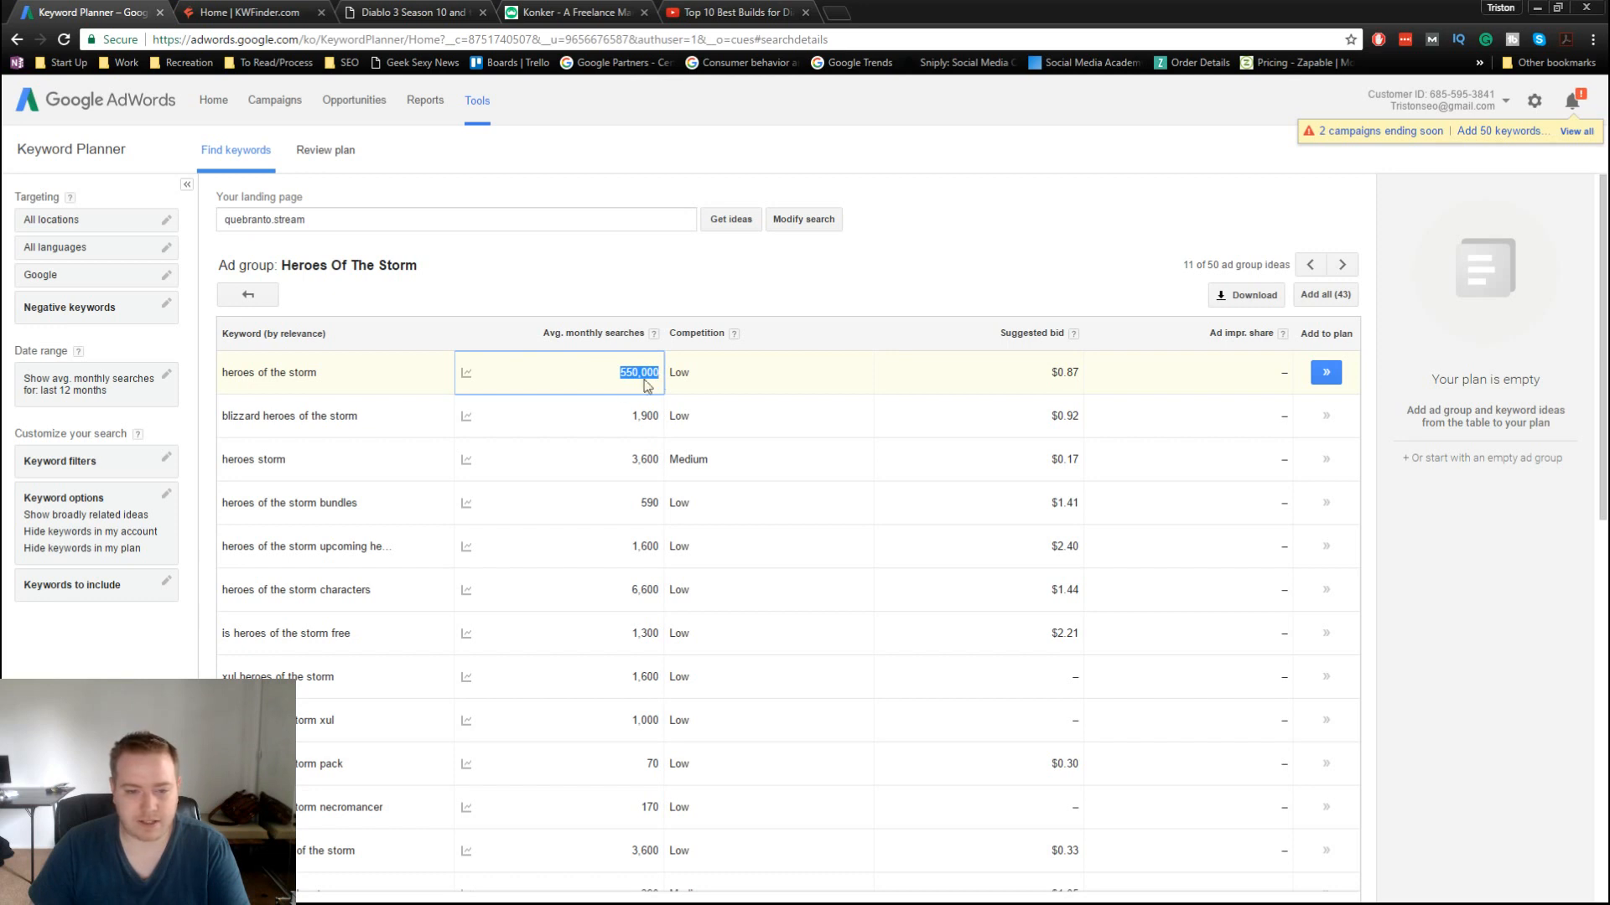
pyautogui.moveTo(227, 415); pyautogui.dragTo(332, 408)
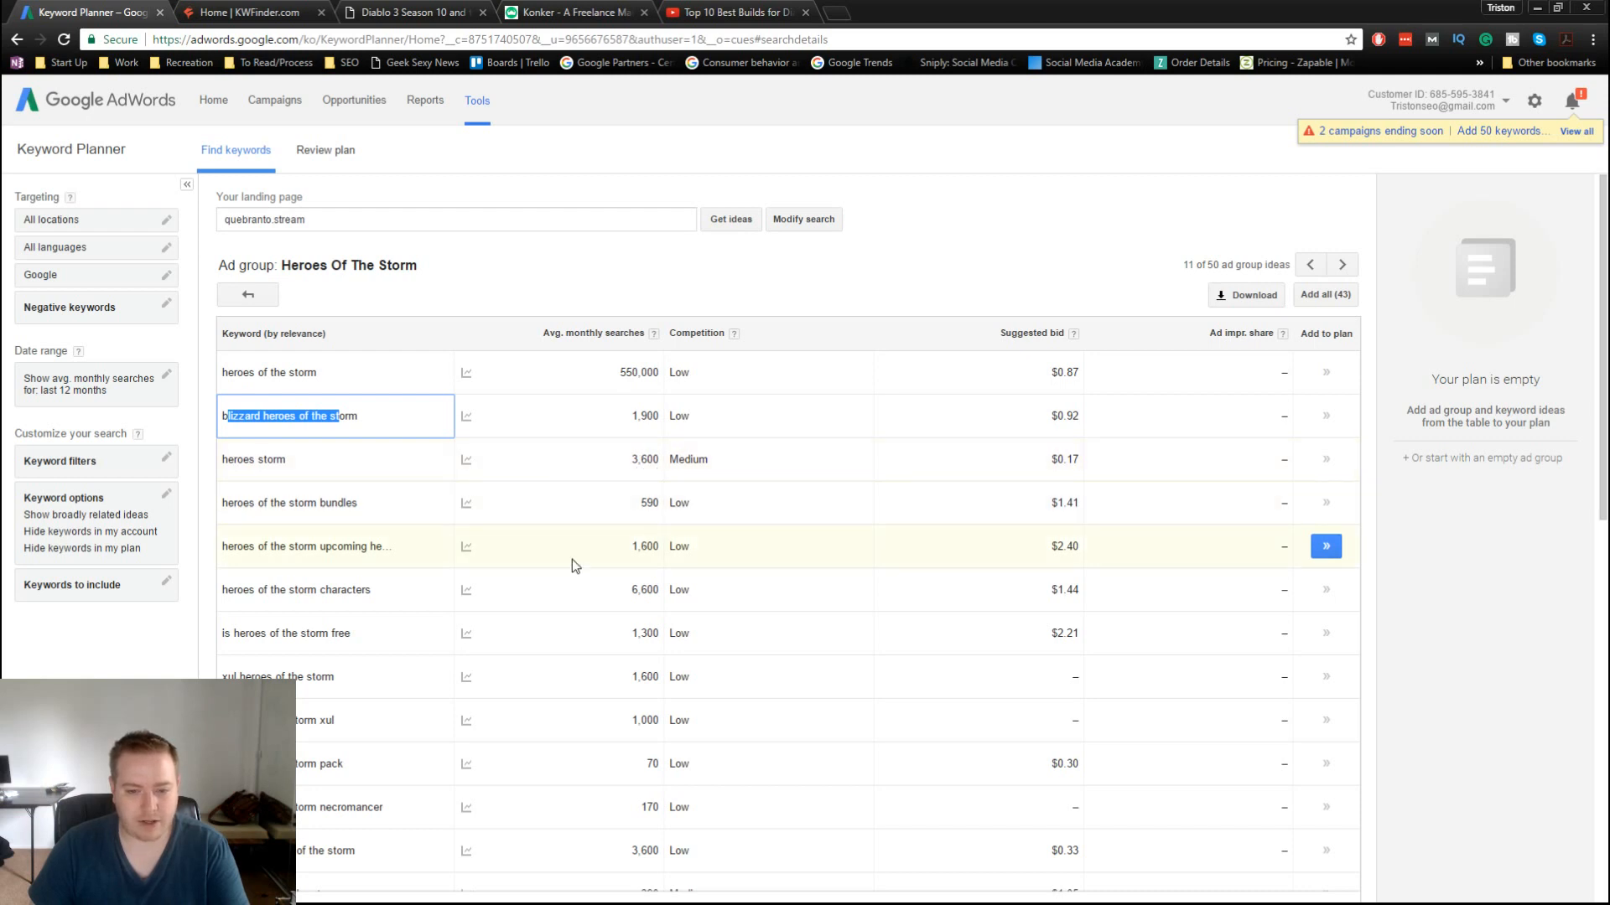
pyautogui.scroll(-3, 338, 618)
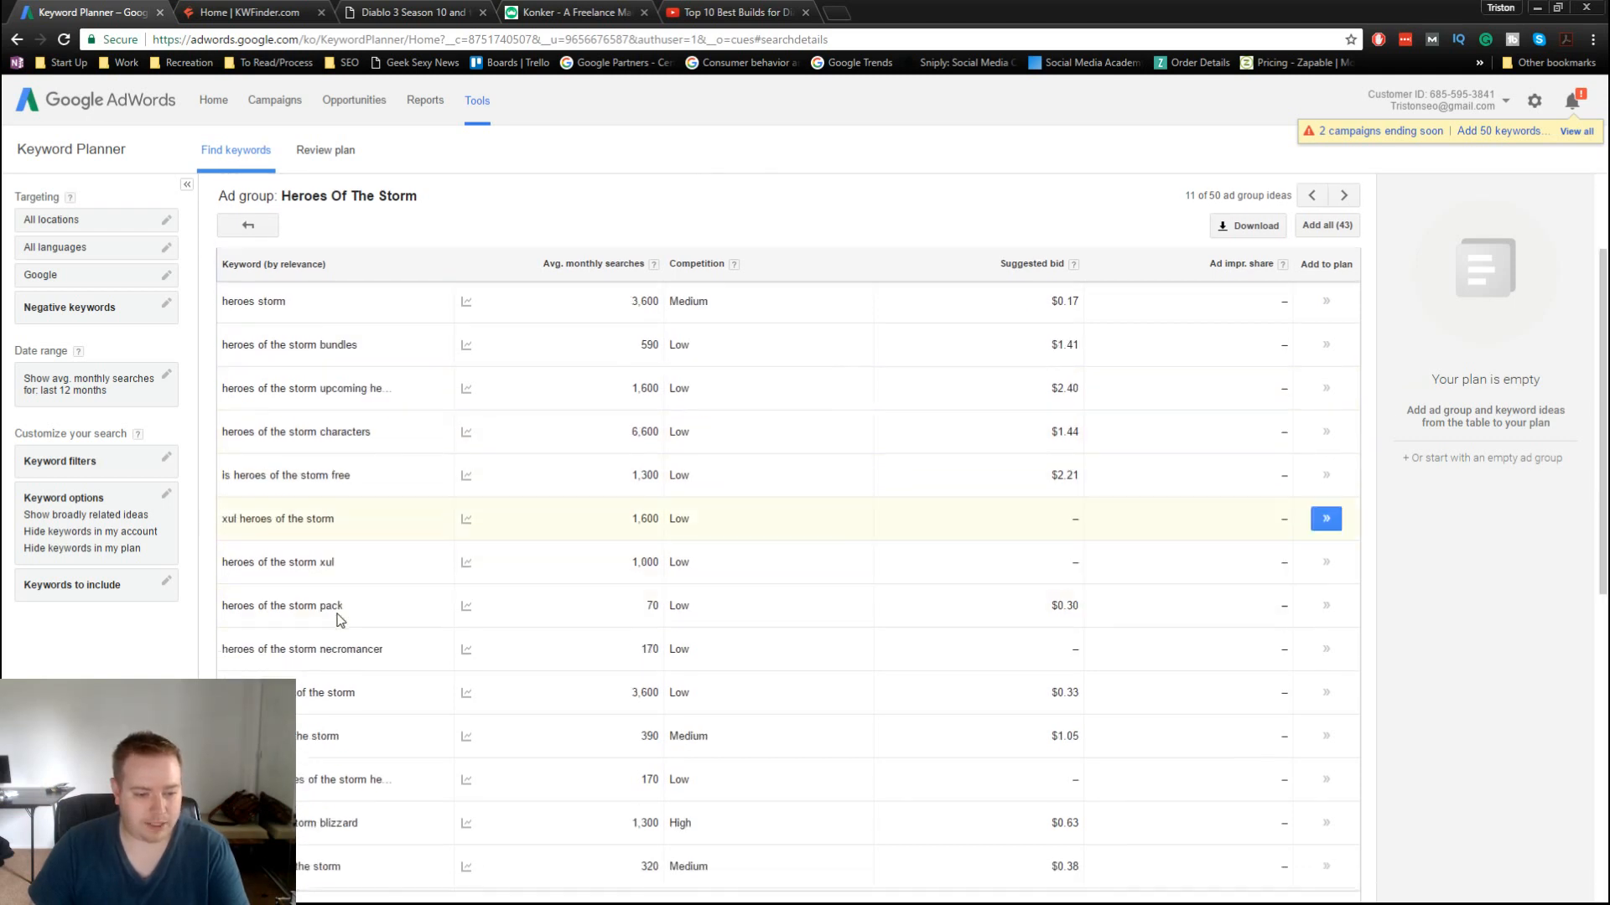
pyautogui.scroll(5, 339, 618)
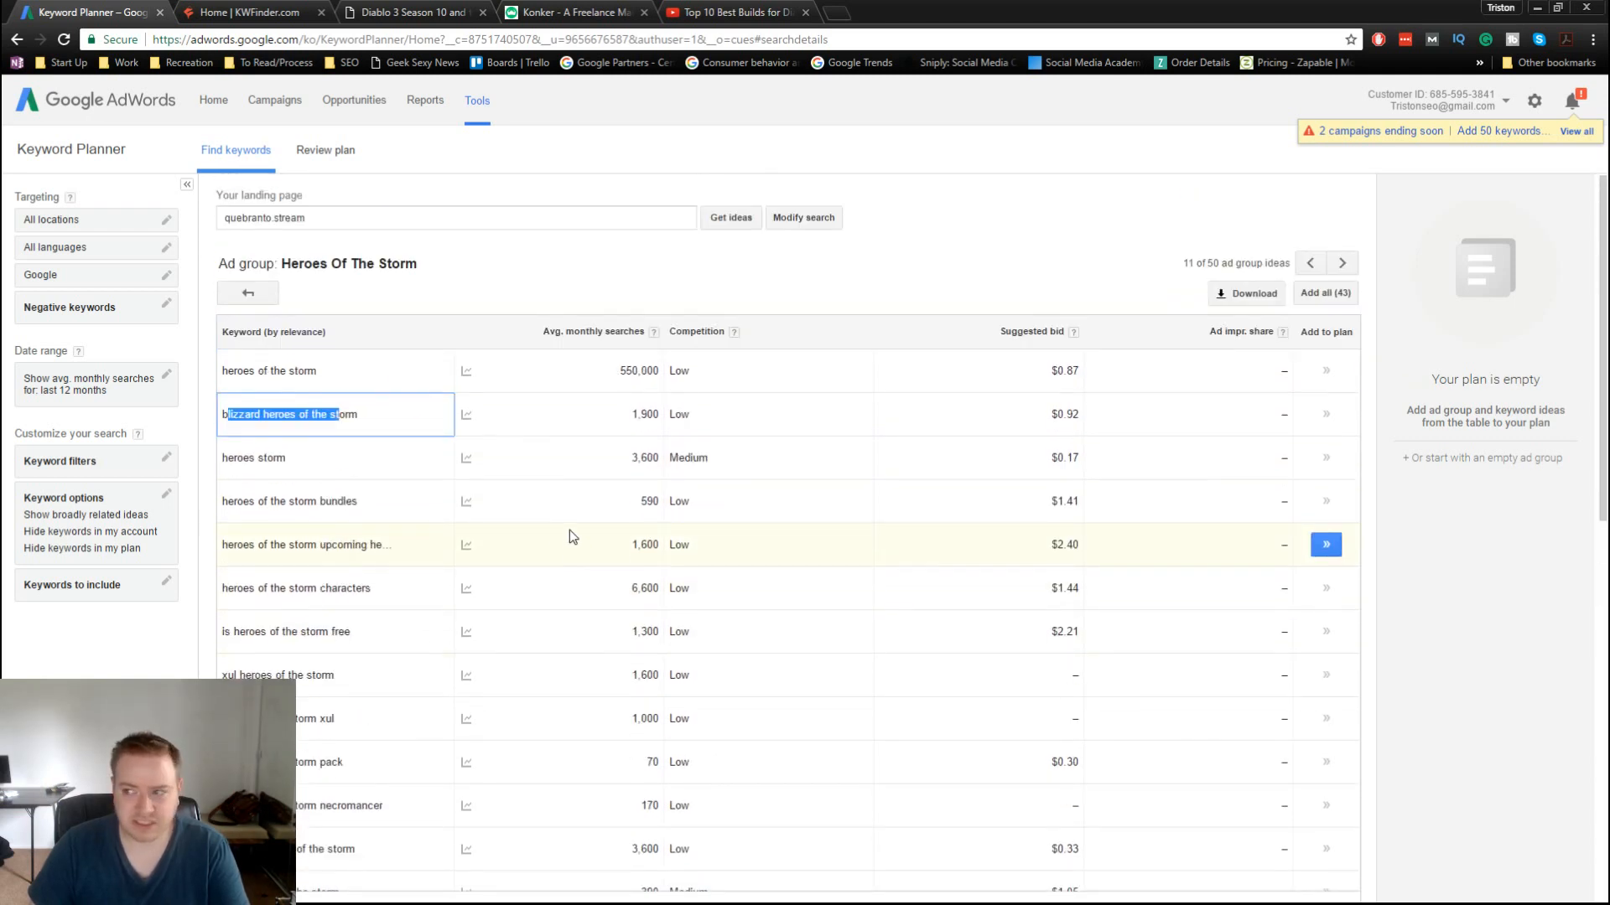
# Step: Sort the ad group's keywords by average monthly searches, then by suggested bid from highest to lowest, and compare the leading keywords
pyautogui.click(591, 334)
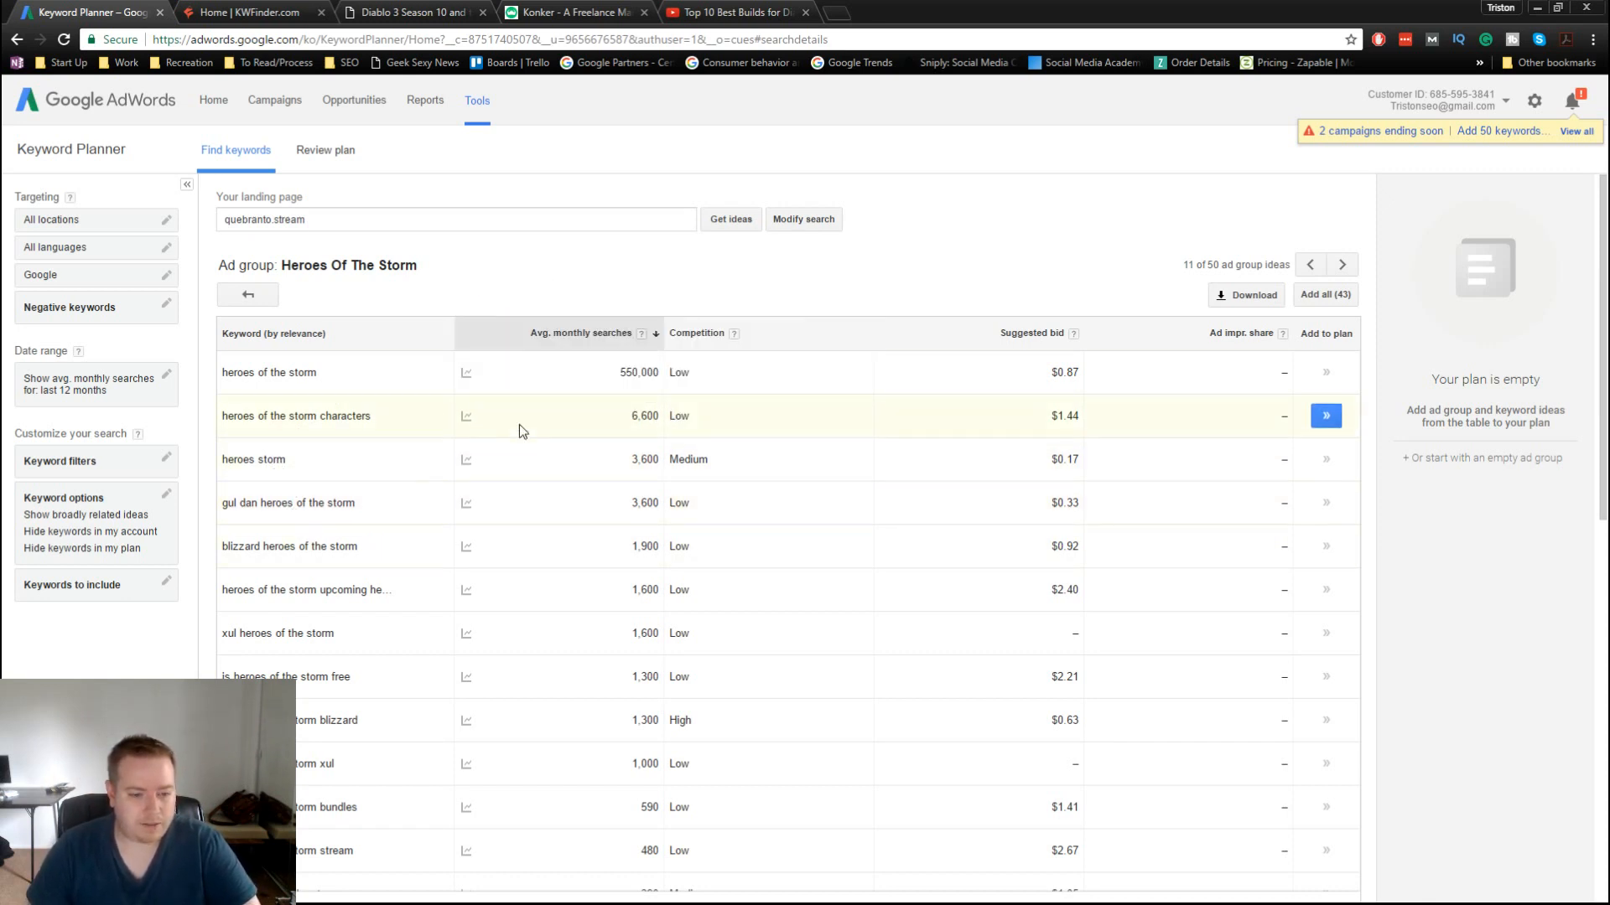
pyautogui.moveTo(366, 417); pyautogui.dragTo(219, 421)
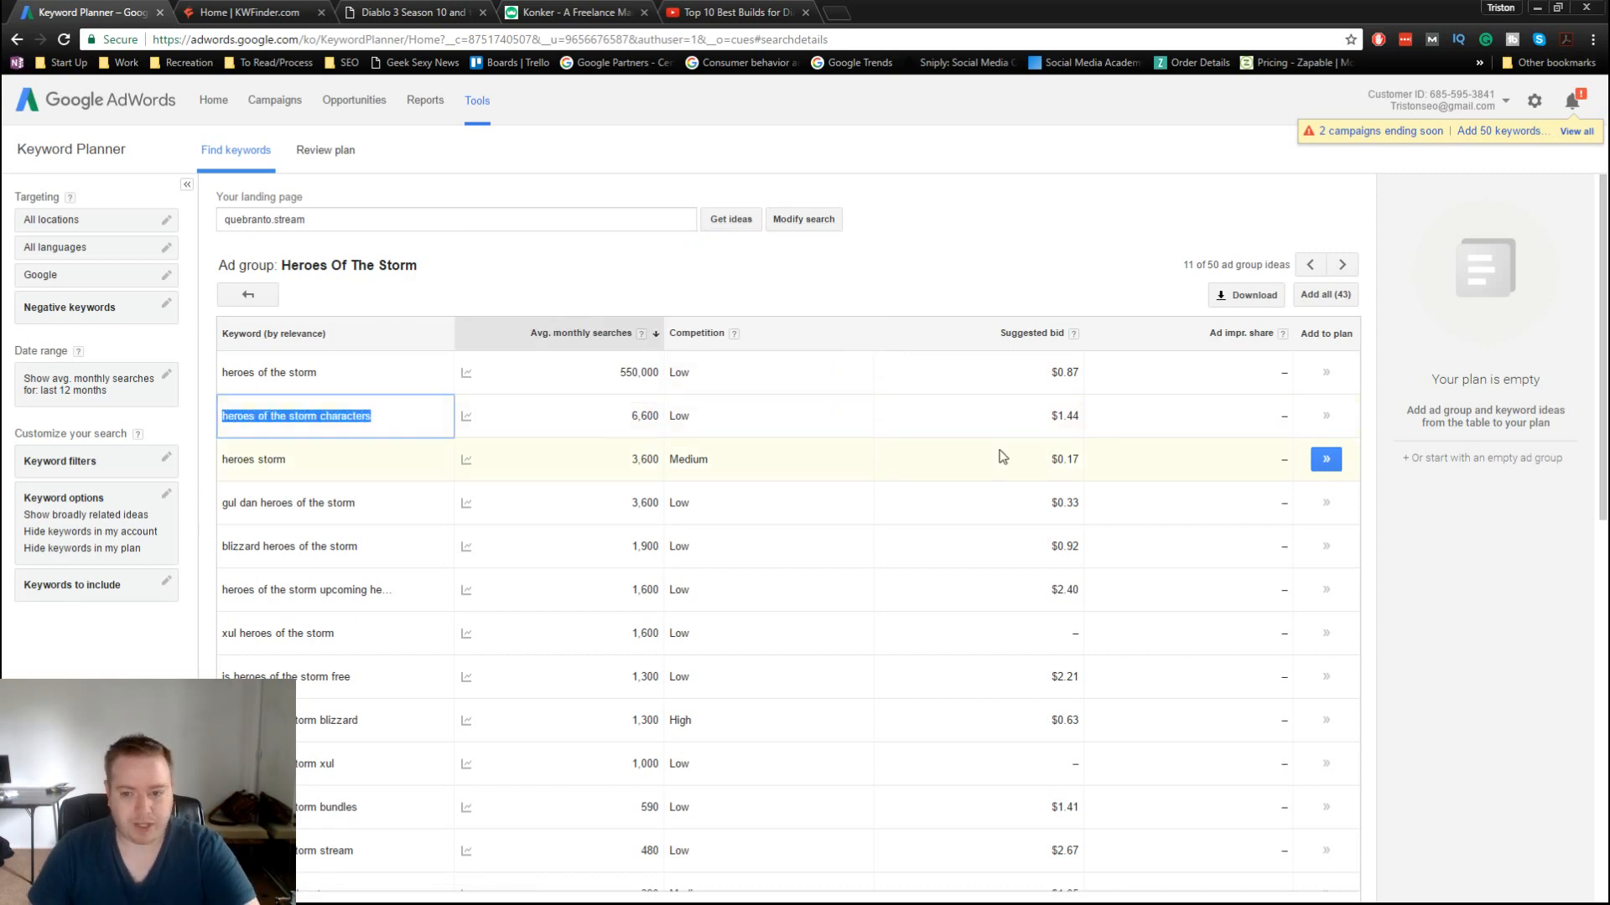
pyautogui.click(1038, 334)
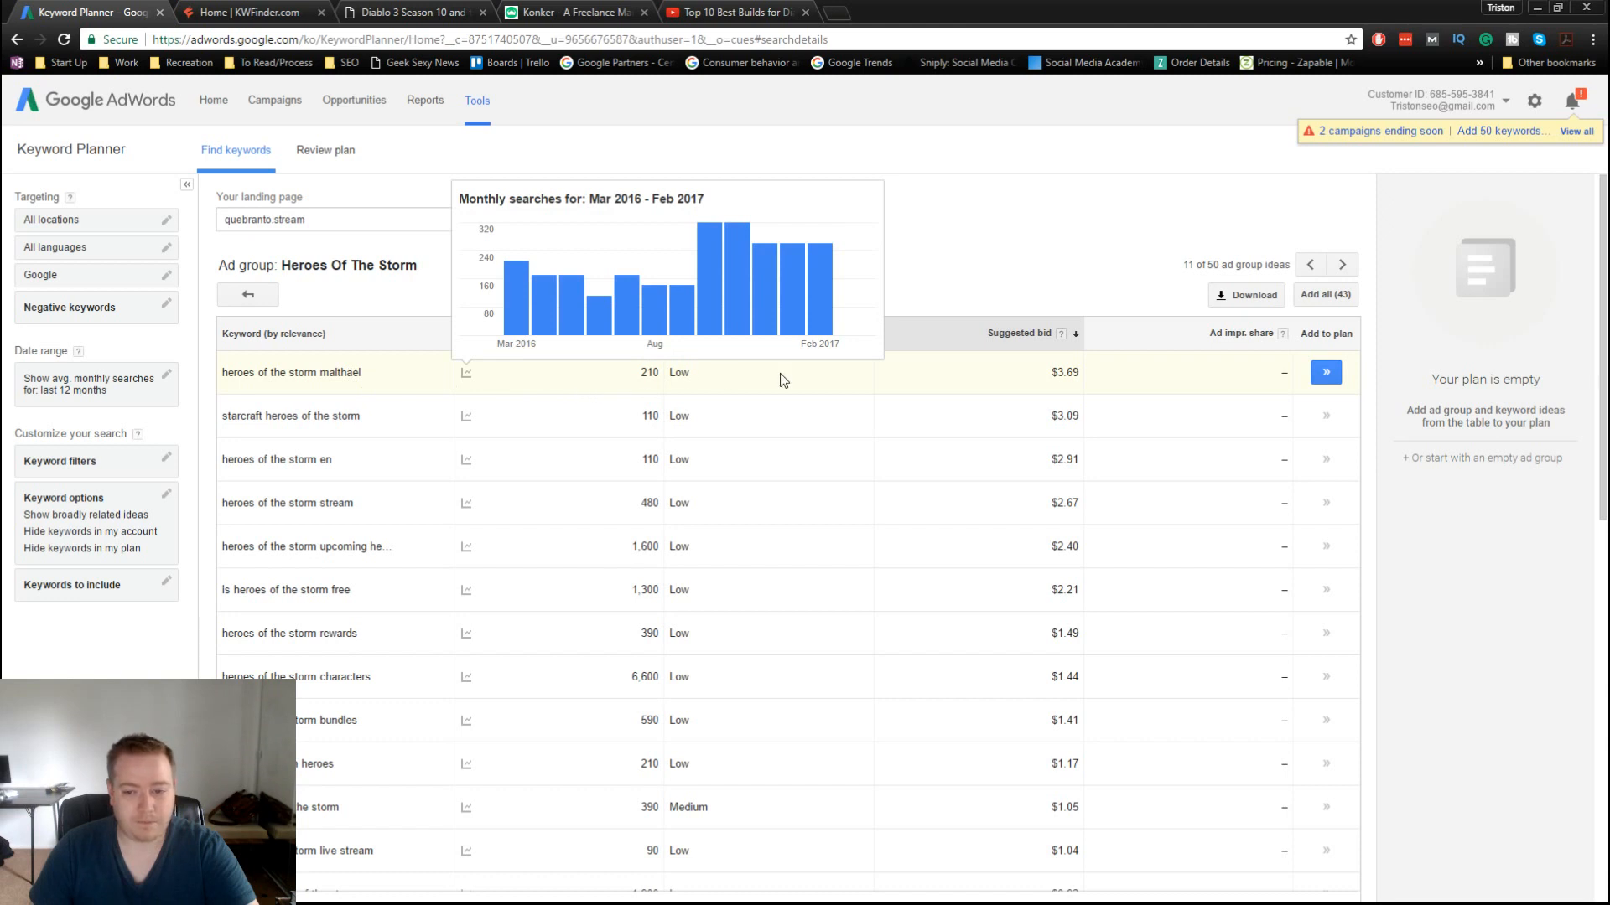
pyautogui.click(1038, 377)
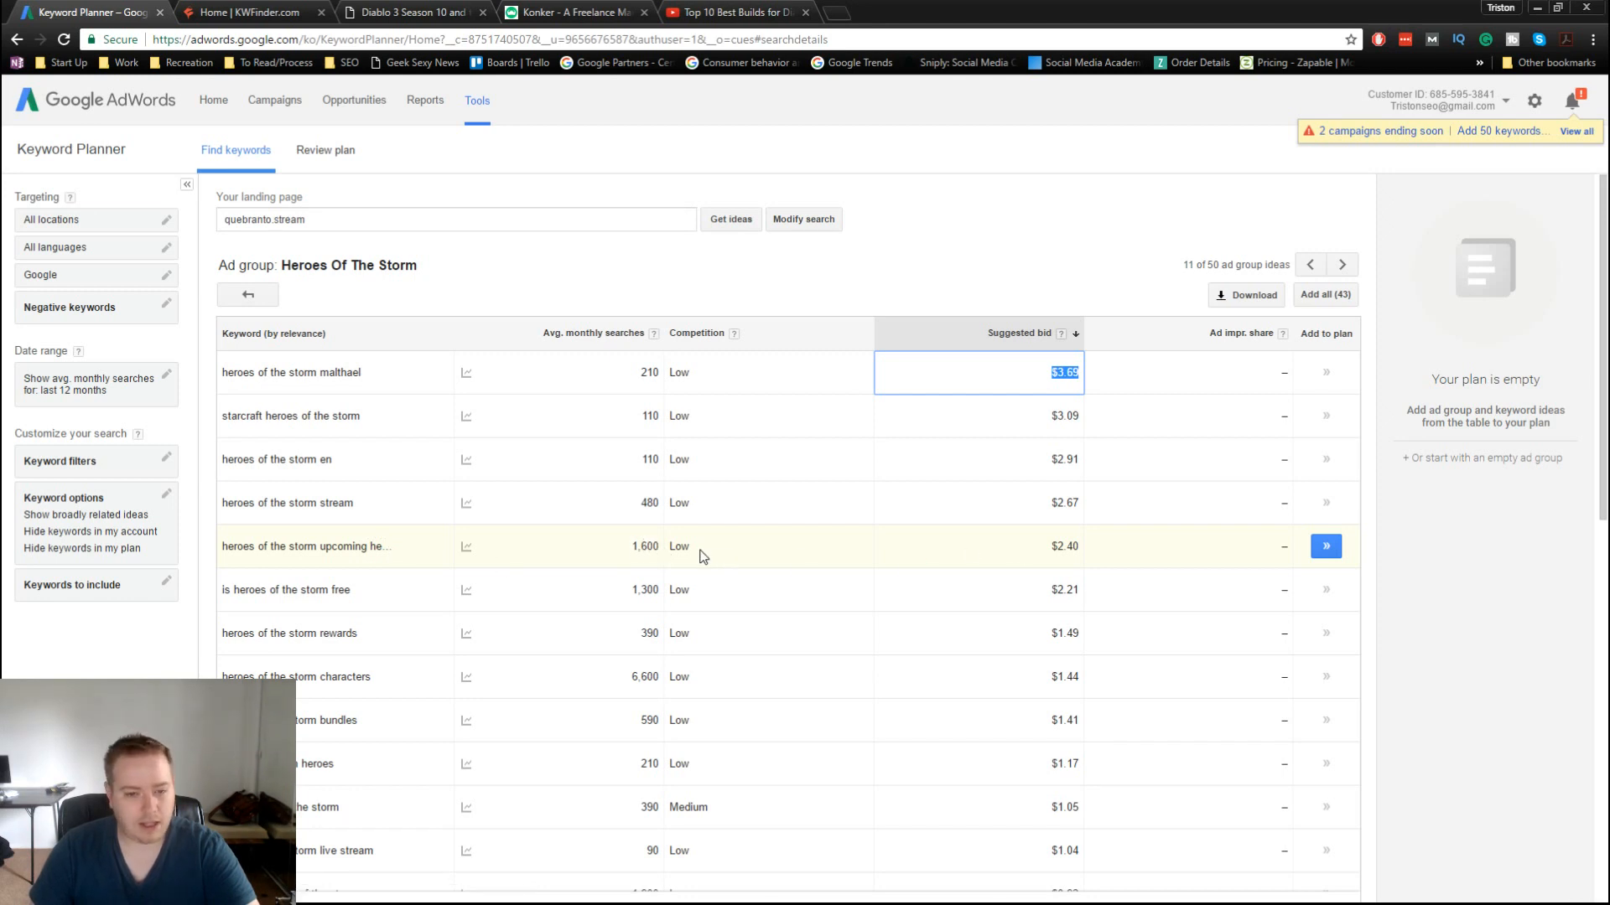
pyautogui.click(1056, 550)
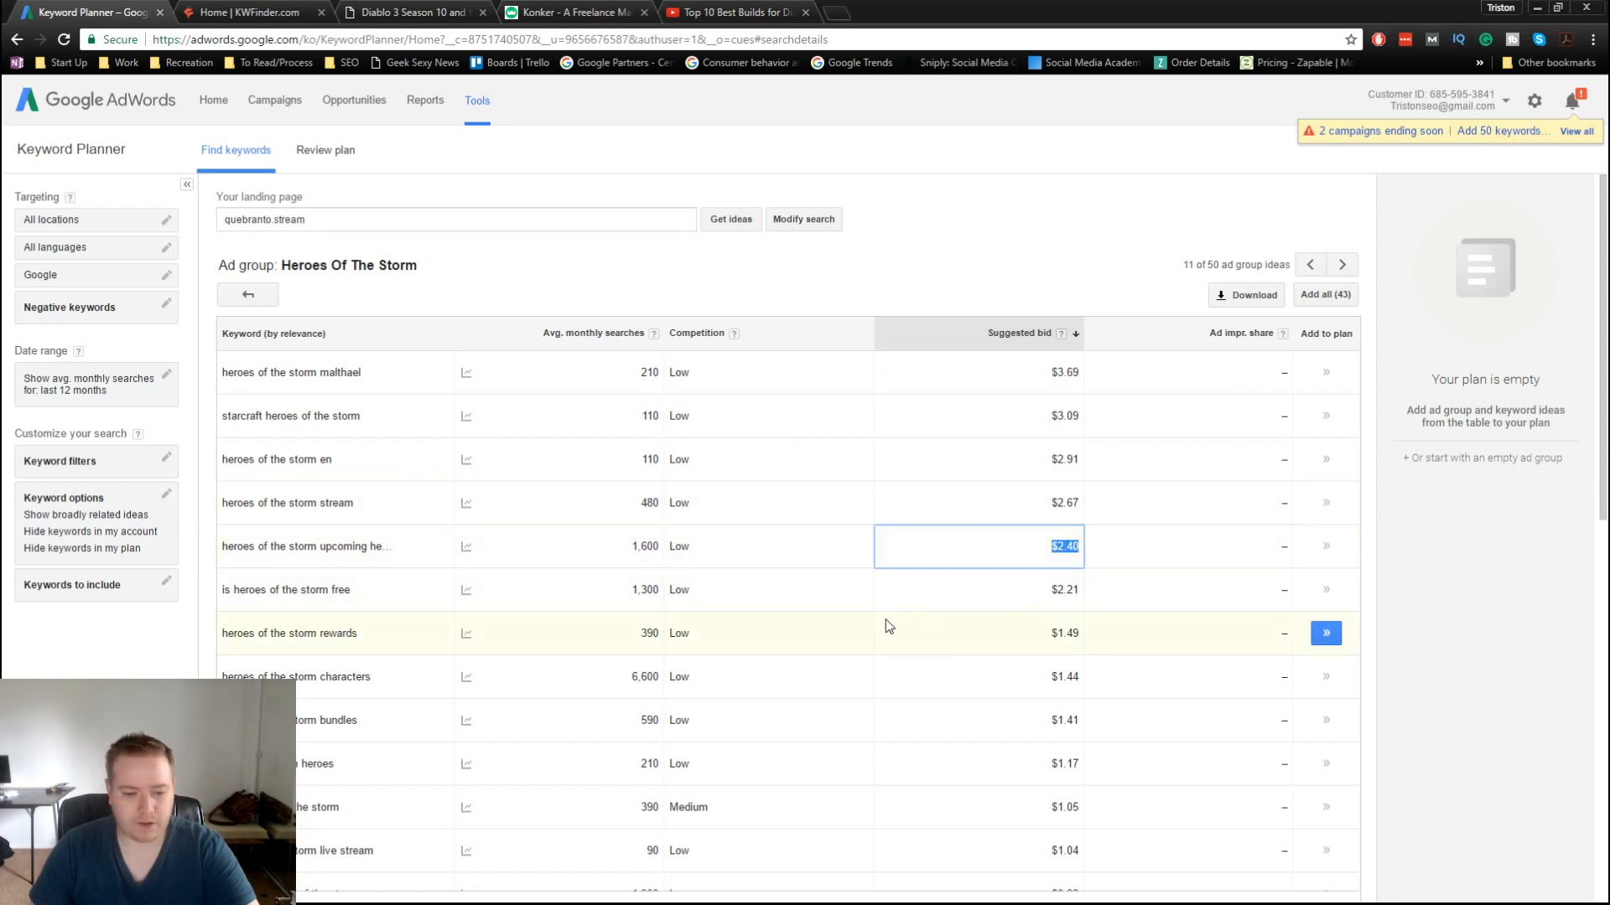
# Step: Look through the lower-bid keywords and examine the suggested bid of the high-competition heroes of the storm blizzard keyword
pyautogui.scroll(-4, 885, 624)
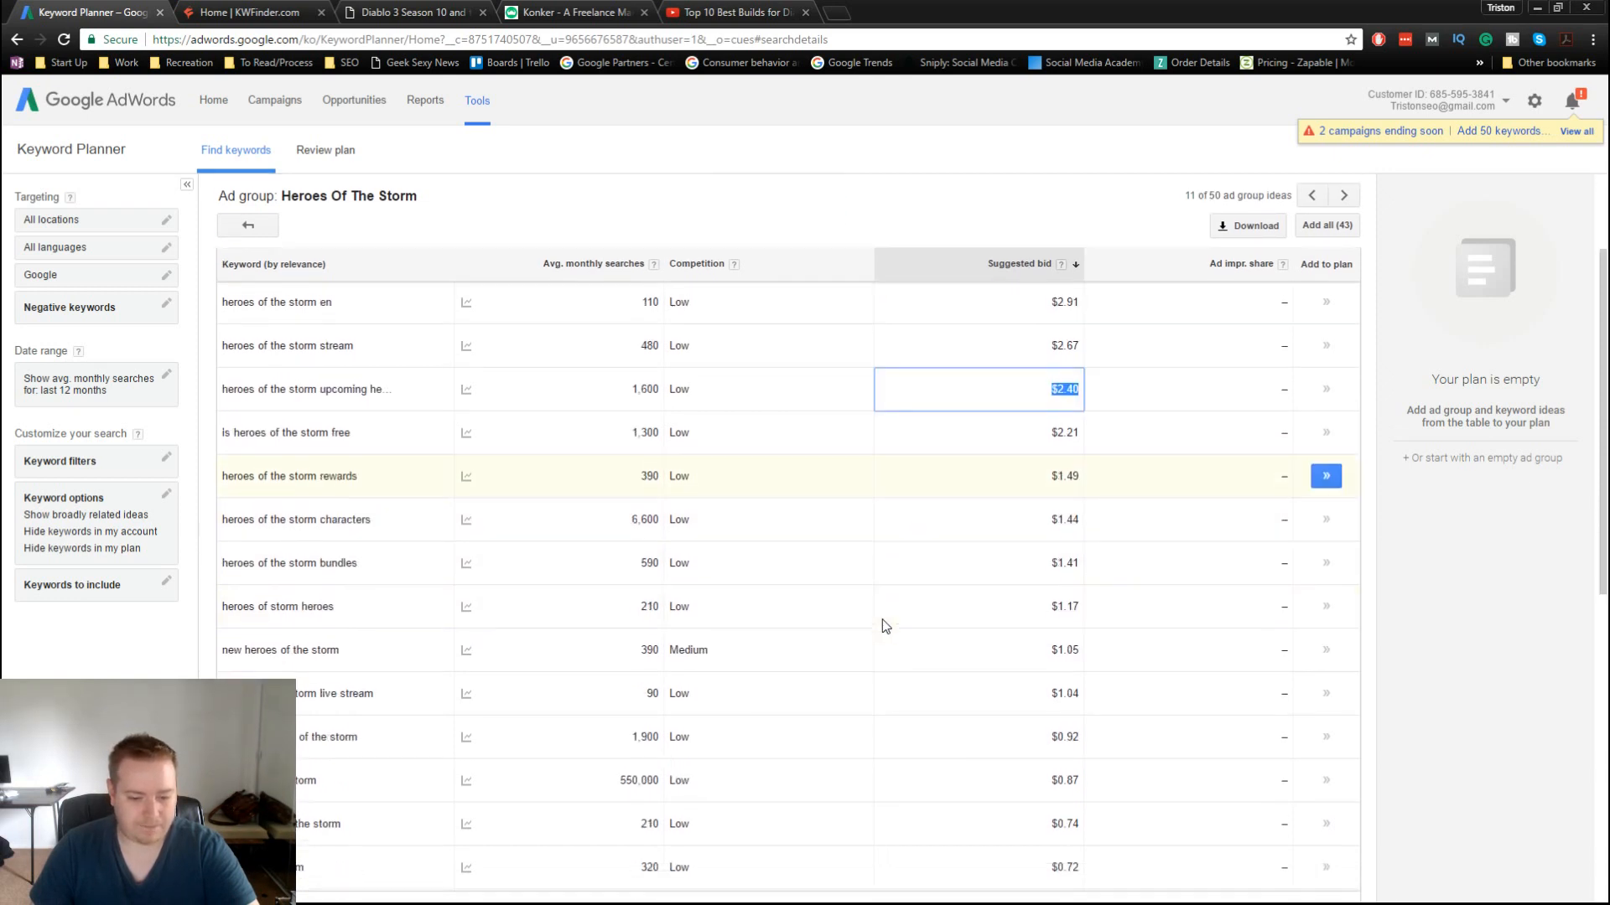
pyautogui.scroll(1, 885, 625)
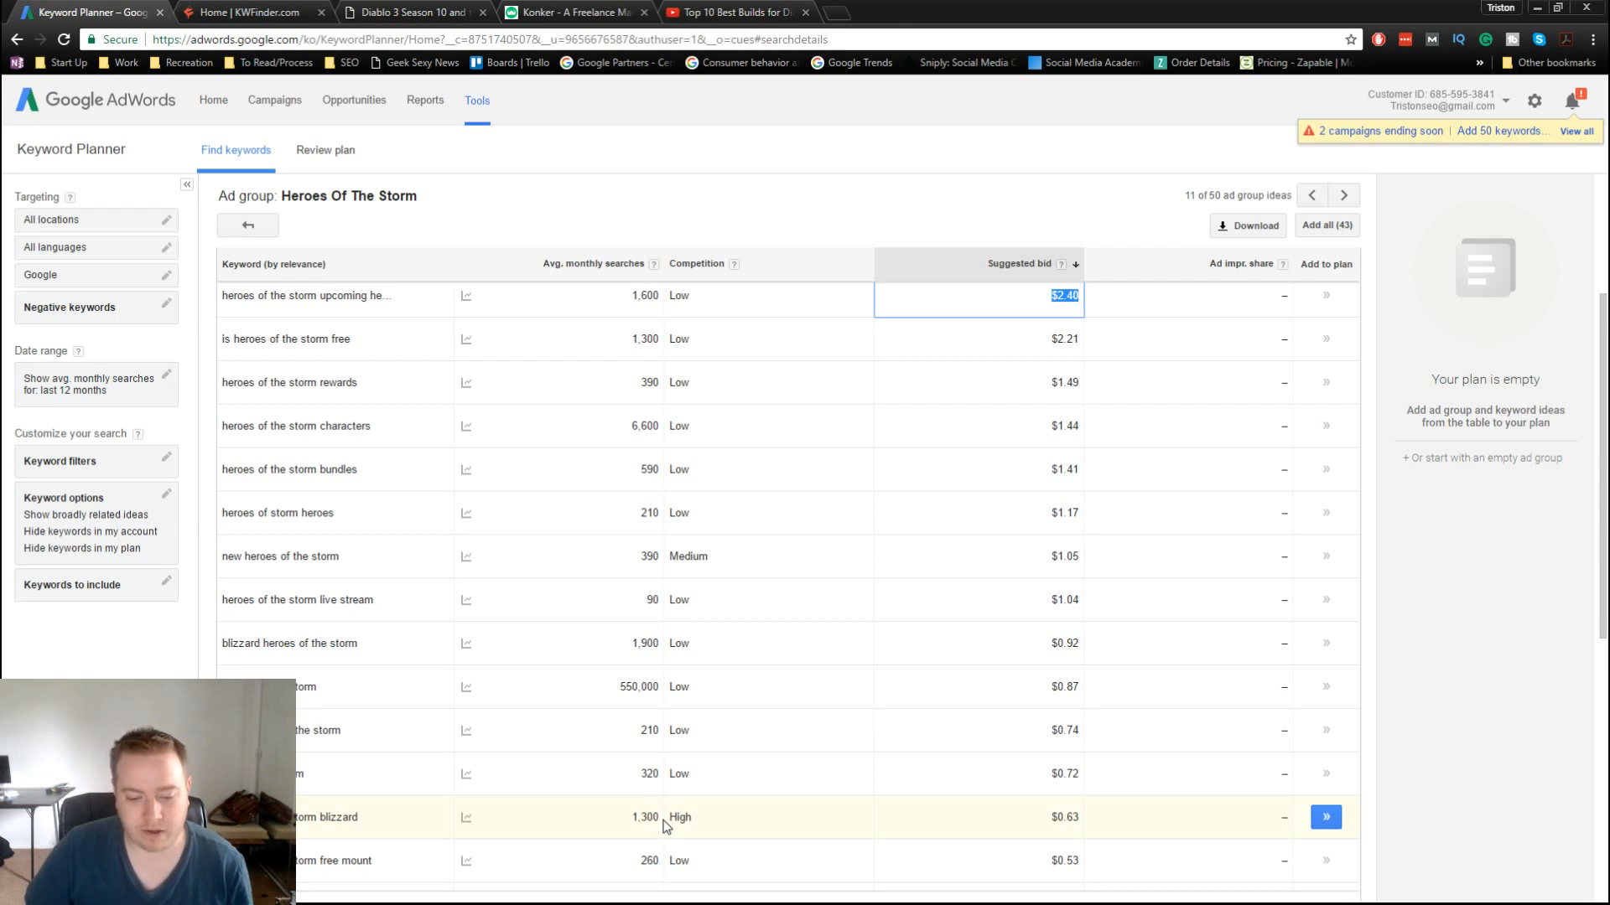
pyautogui.click(1082, 826)
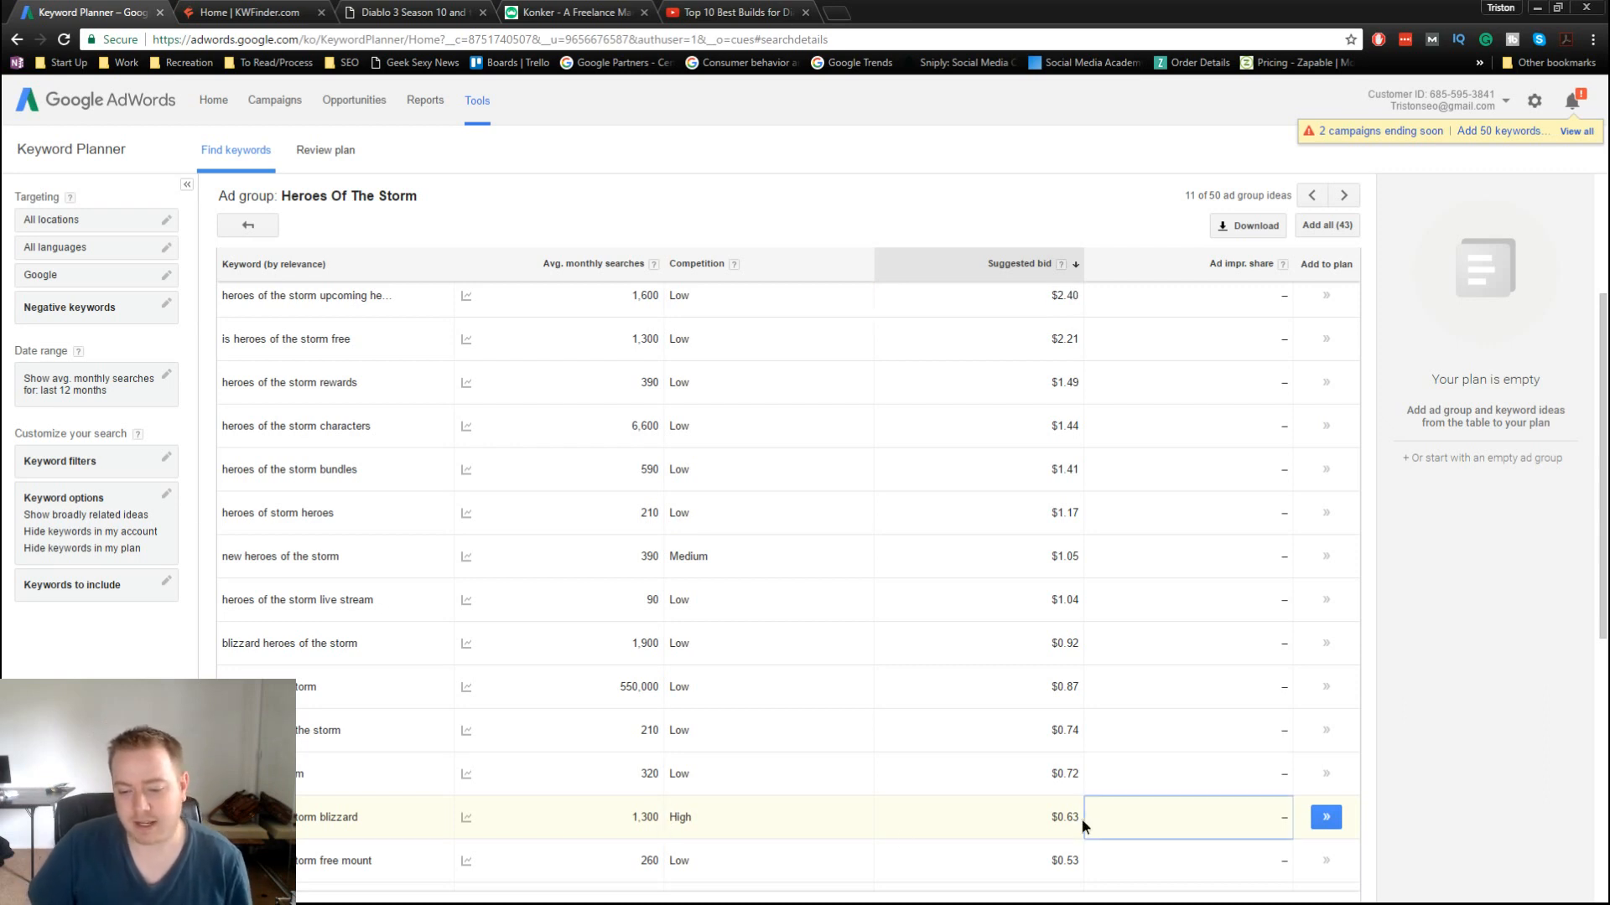
pyautogui.click(952, 813)
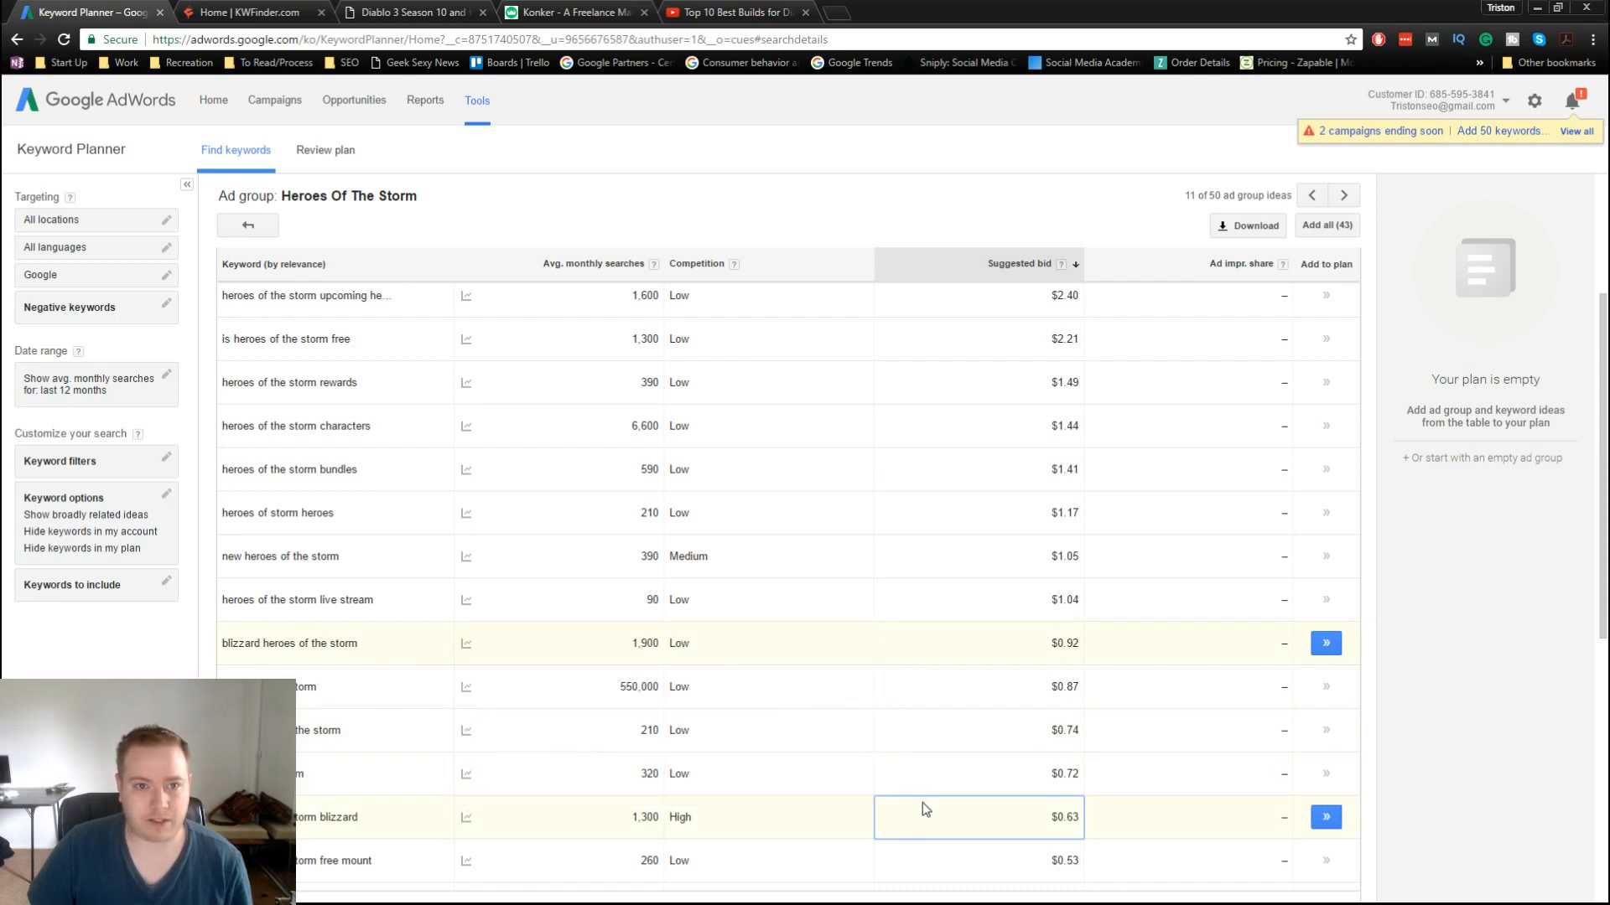
pyautogui.scroll(3, 922, 802)
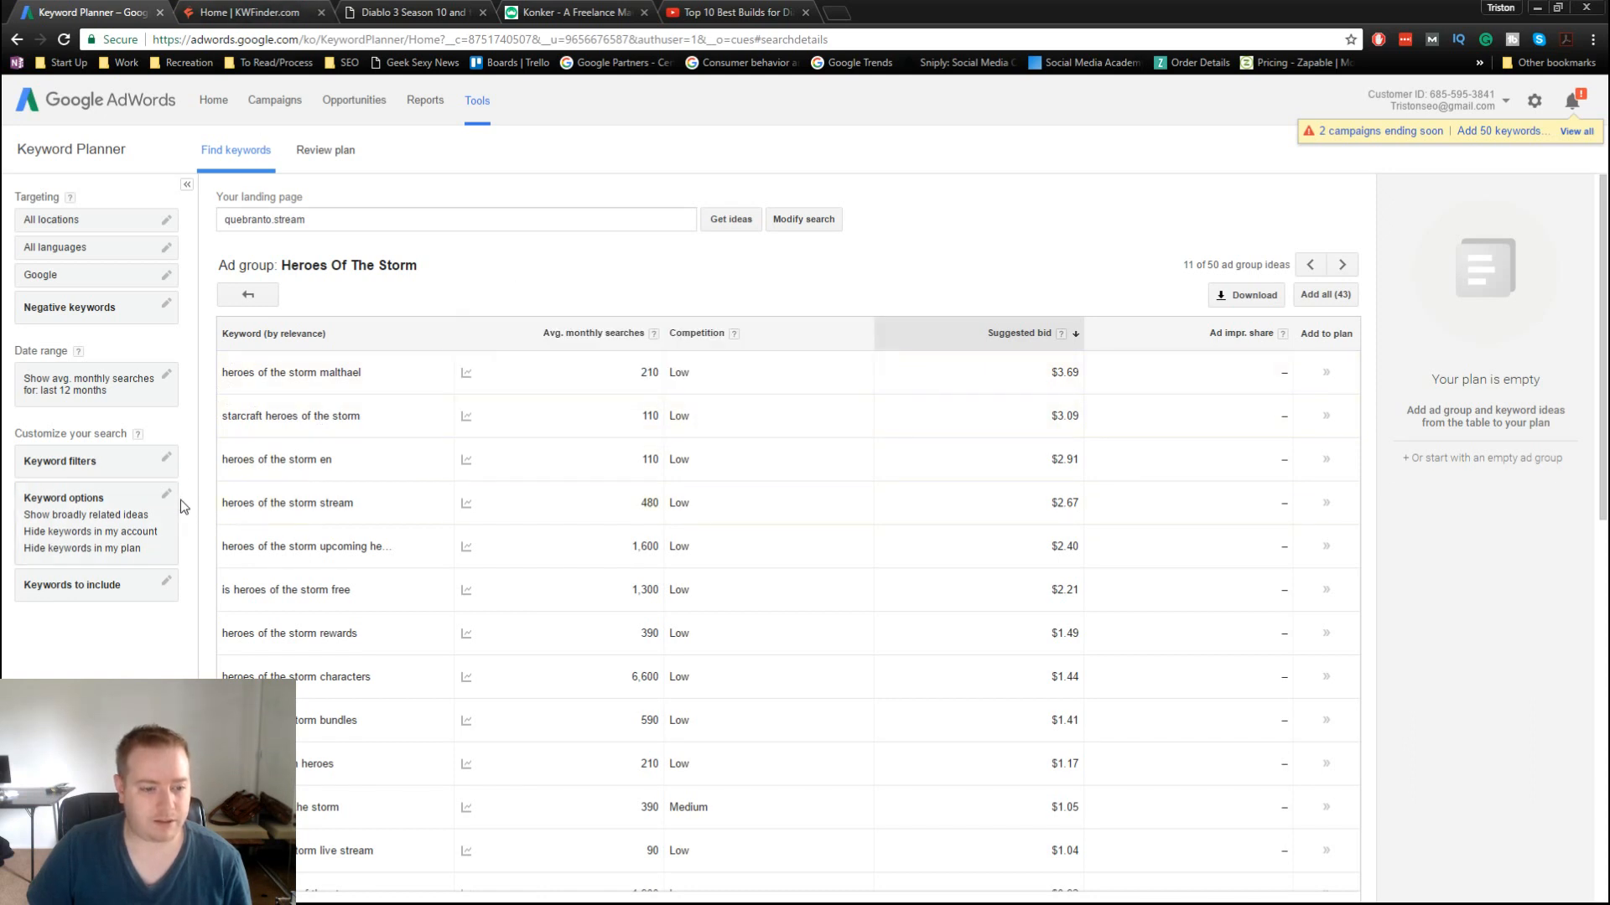
# Step: Copy the "heroes of the storm upcoming he…" keyword into KWFinder, complete it as "heroes of the storm upcoming heroes" and analyze it
pyautogui.moveTo(222, 549); pyautogui.dragTo(383, 546)
pyautogui.hotkey('ctrl', 'c')
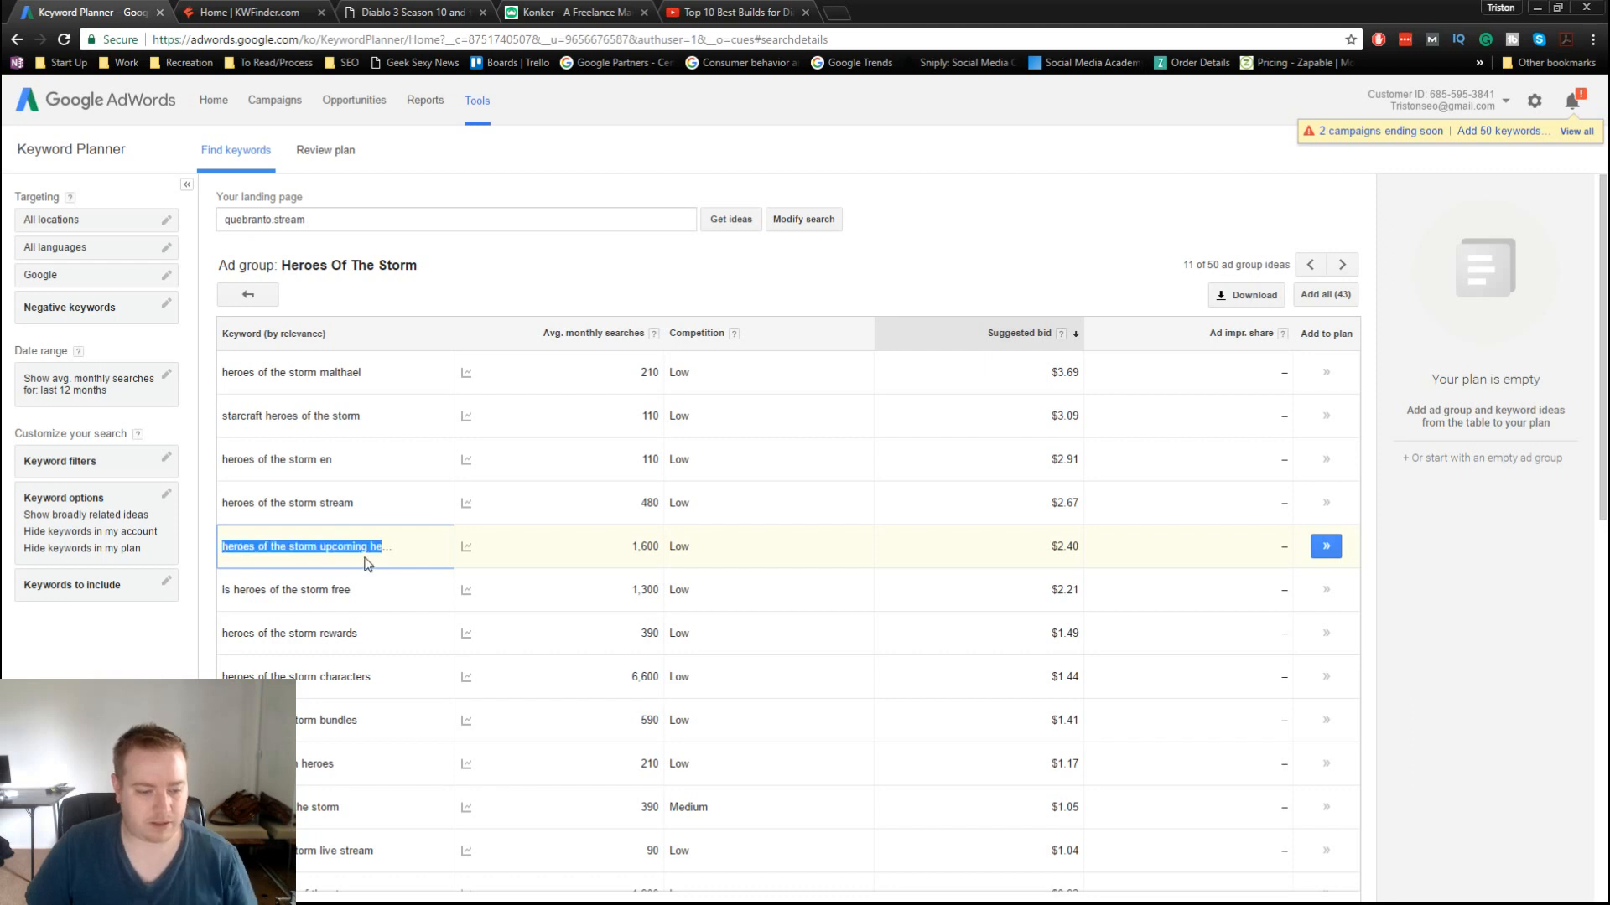
pyautogui.click(251, 10)
pyautogui.tripleClick(542, 526)
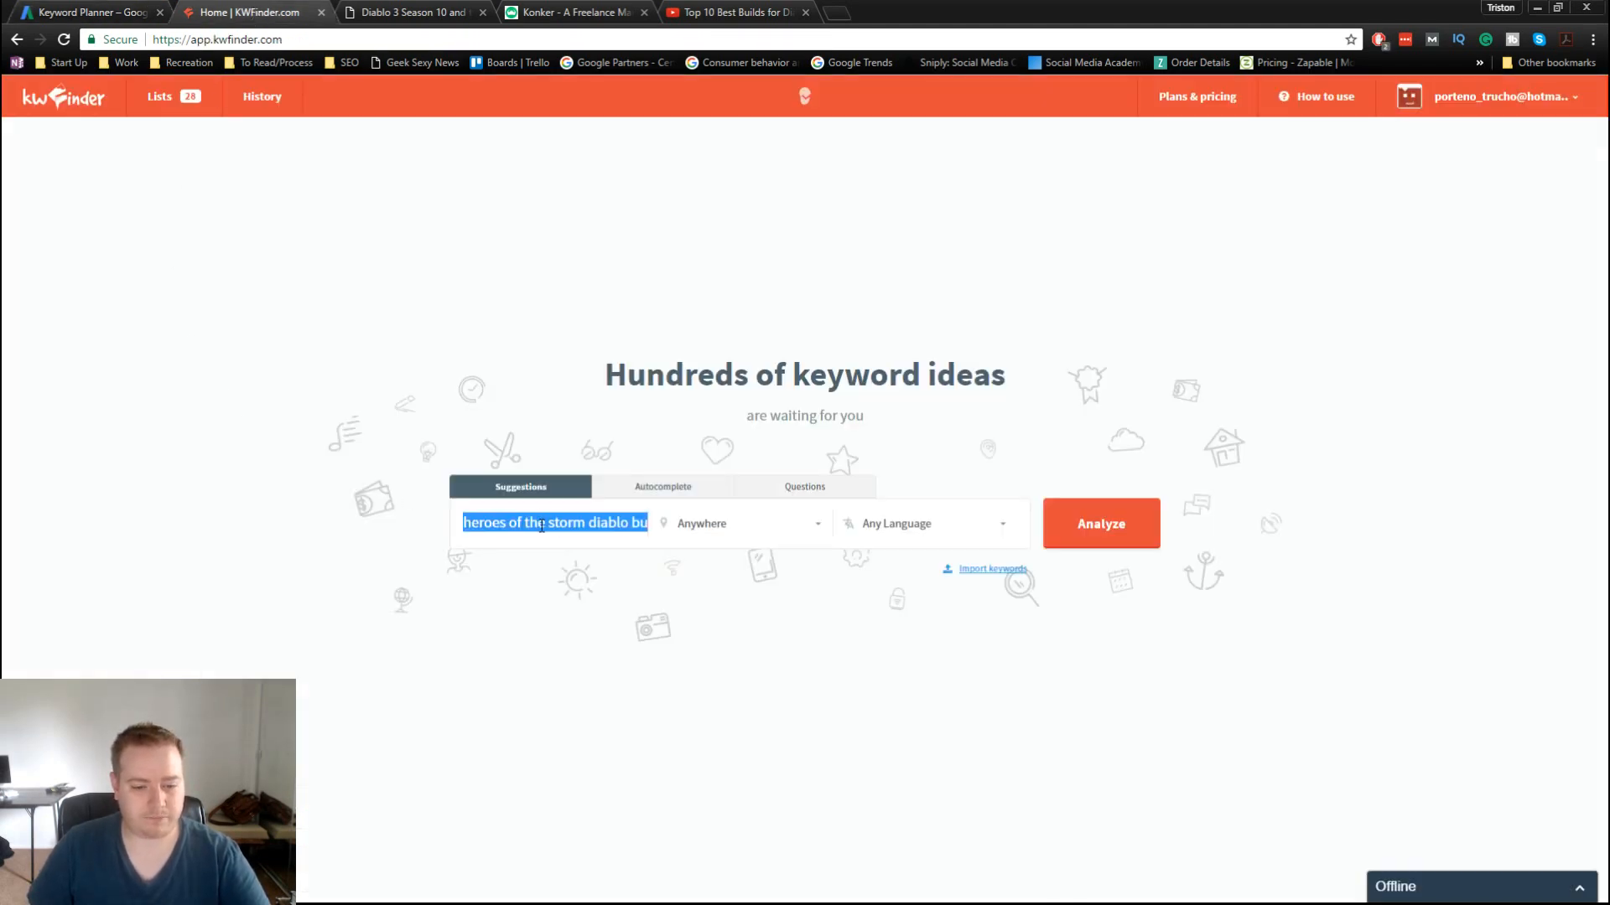
pyautogui.hotkey('ctrl', 'v')
pyautogui.write('ro')
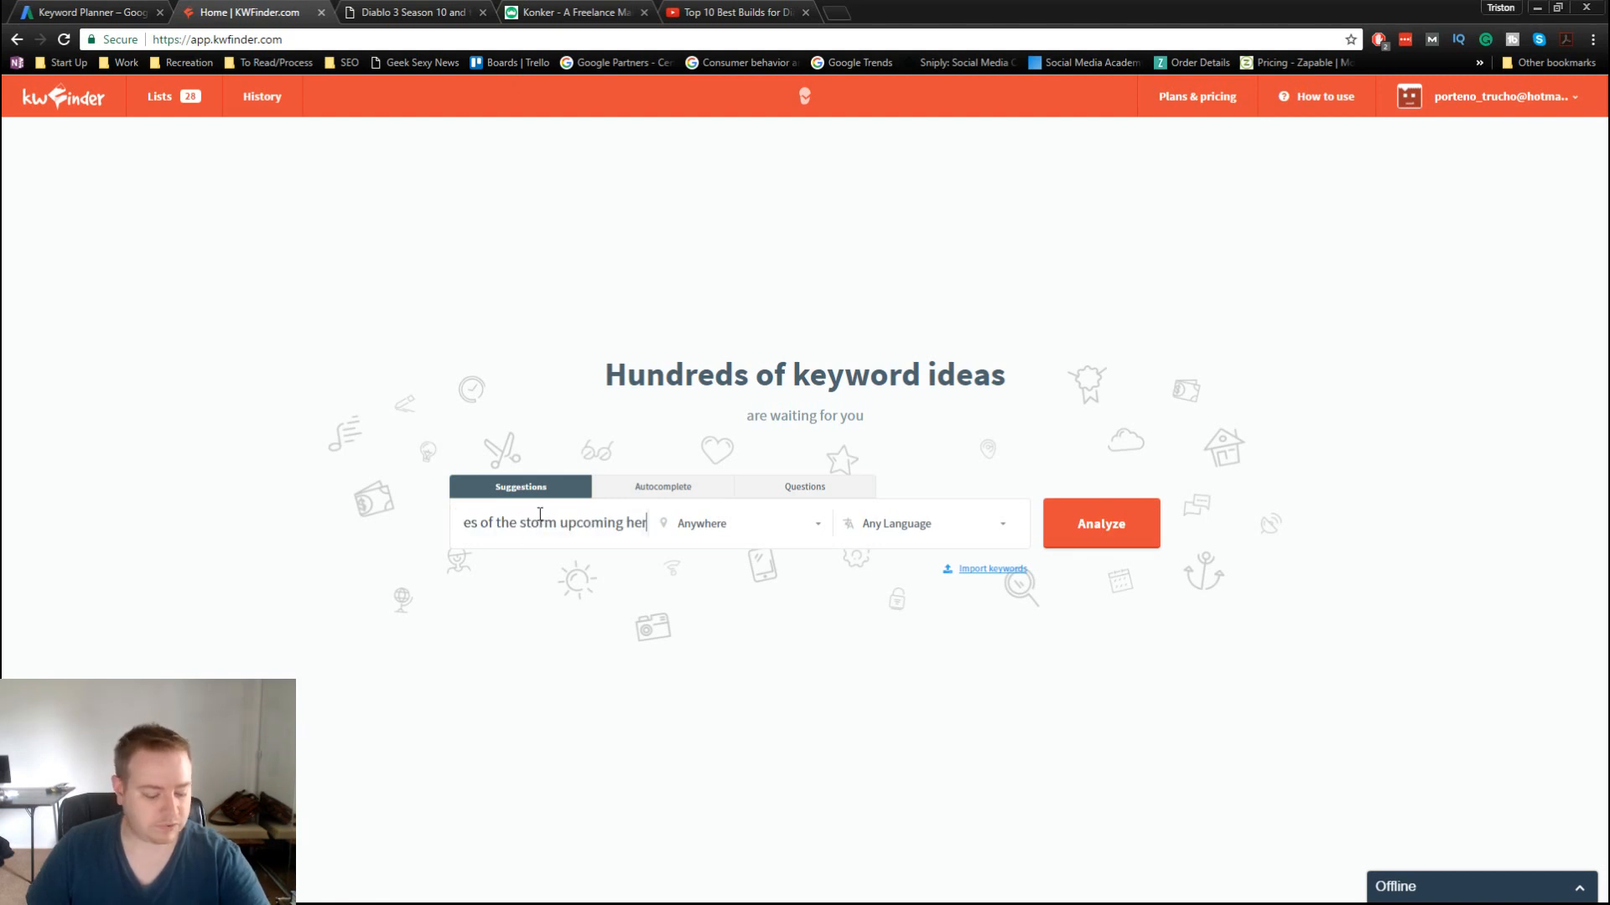
pyautogui.write('es')
pyautogui.click(1115, 525)
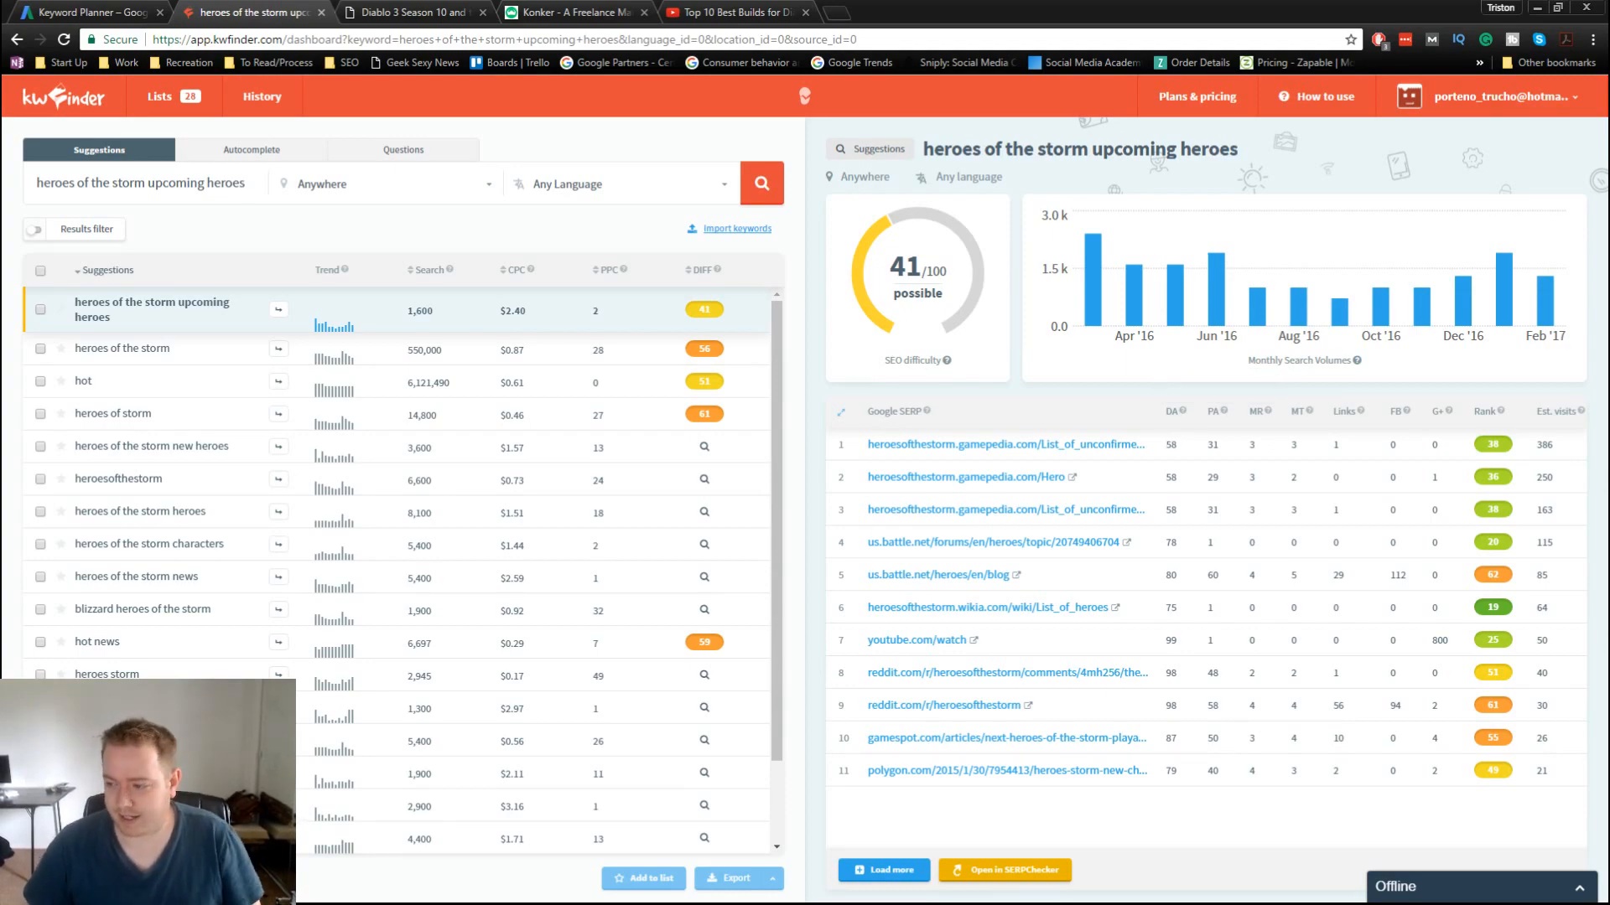
# Step: Switch to the heroes kws workbook in Excel and arrange it as a narrow window beside the KWFinder browser window
pyautogui.hotkey('alt', 'Tab')
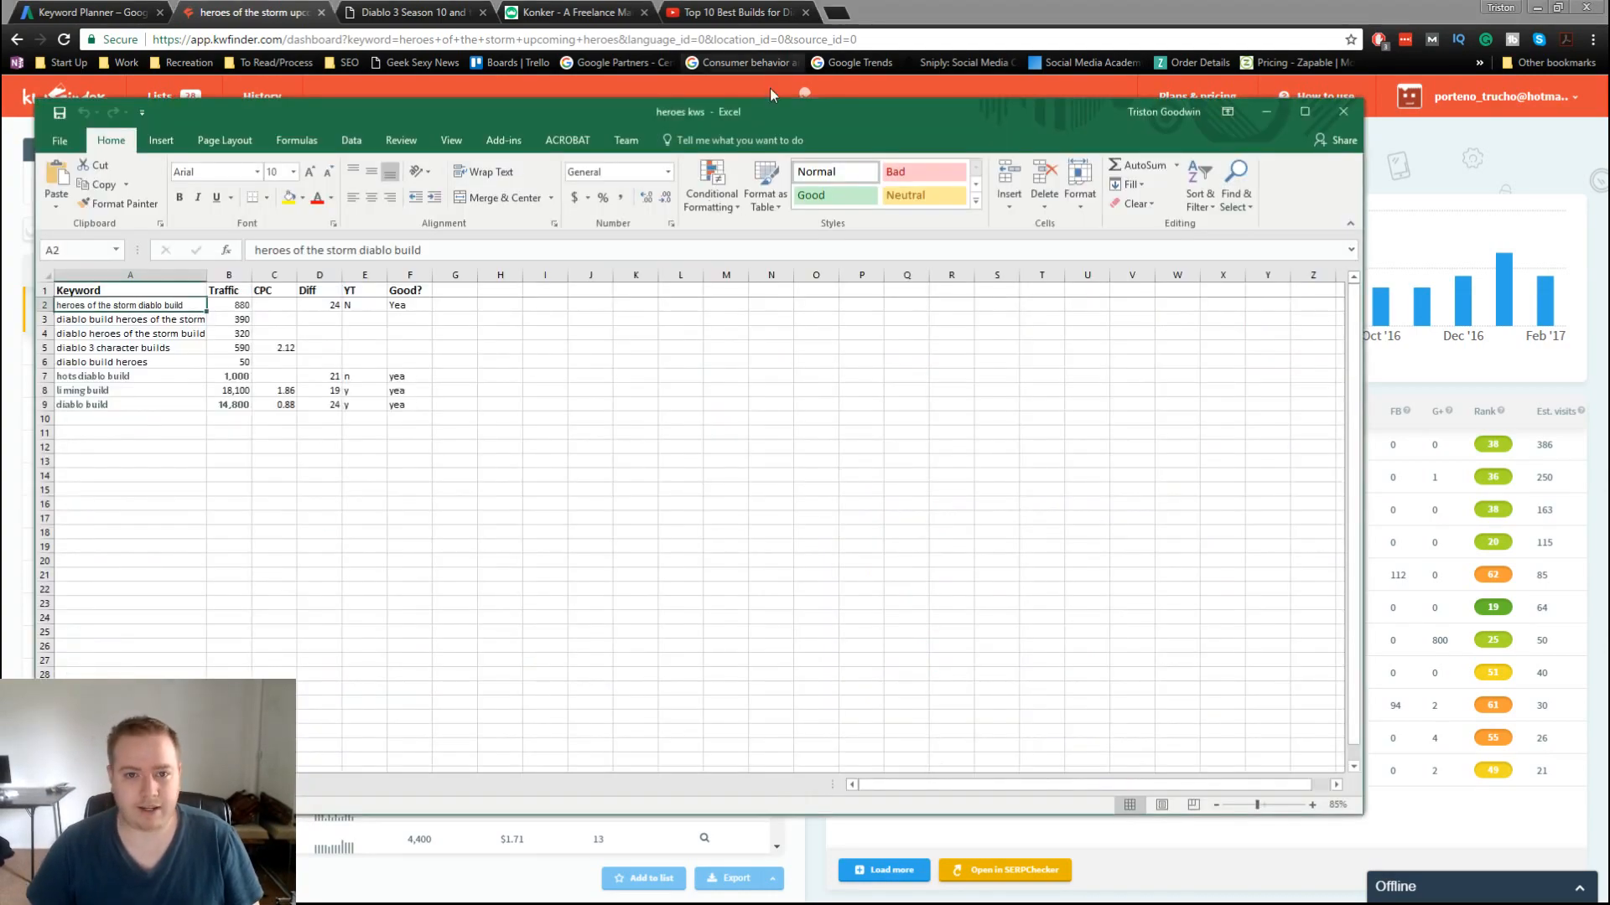
pyautogui.moveTo(817, 117); pyautogui.dragTo(2, 252)
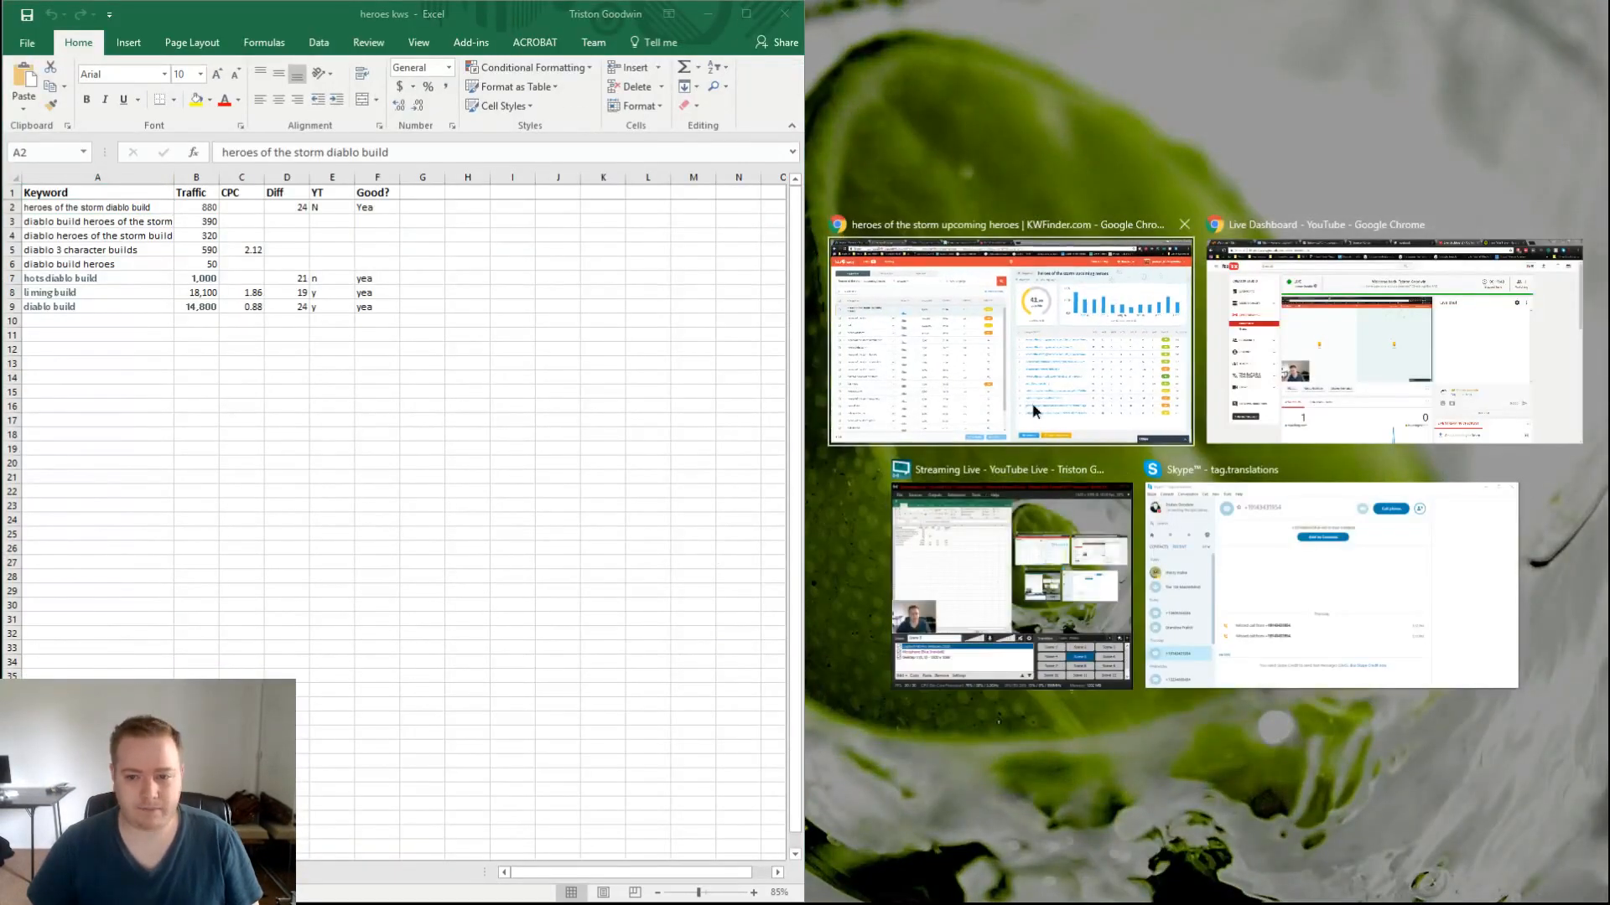
pyautogui.click(847, 436)
pyautogui.moveTo(798, 455); pyautogui.dragTo(330, 472)
pyautogui.keyDown('ctrl'); pyautogui.scroll(-3, 314, 463); pyautogui.keyUp('ctrl')
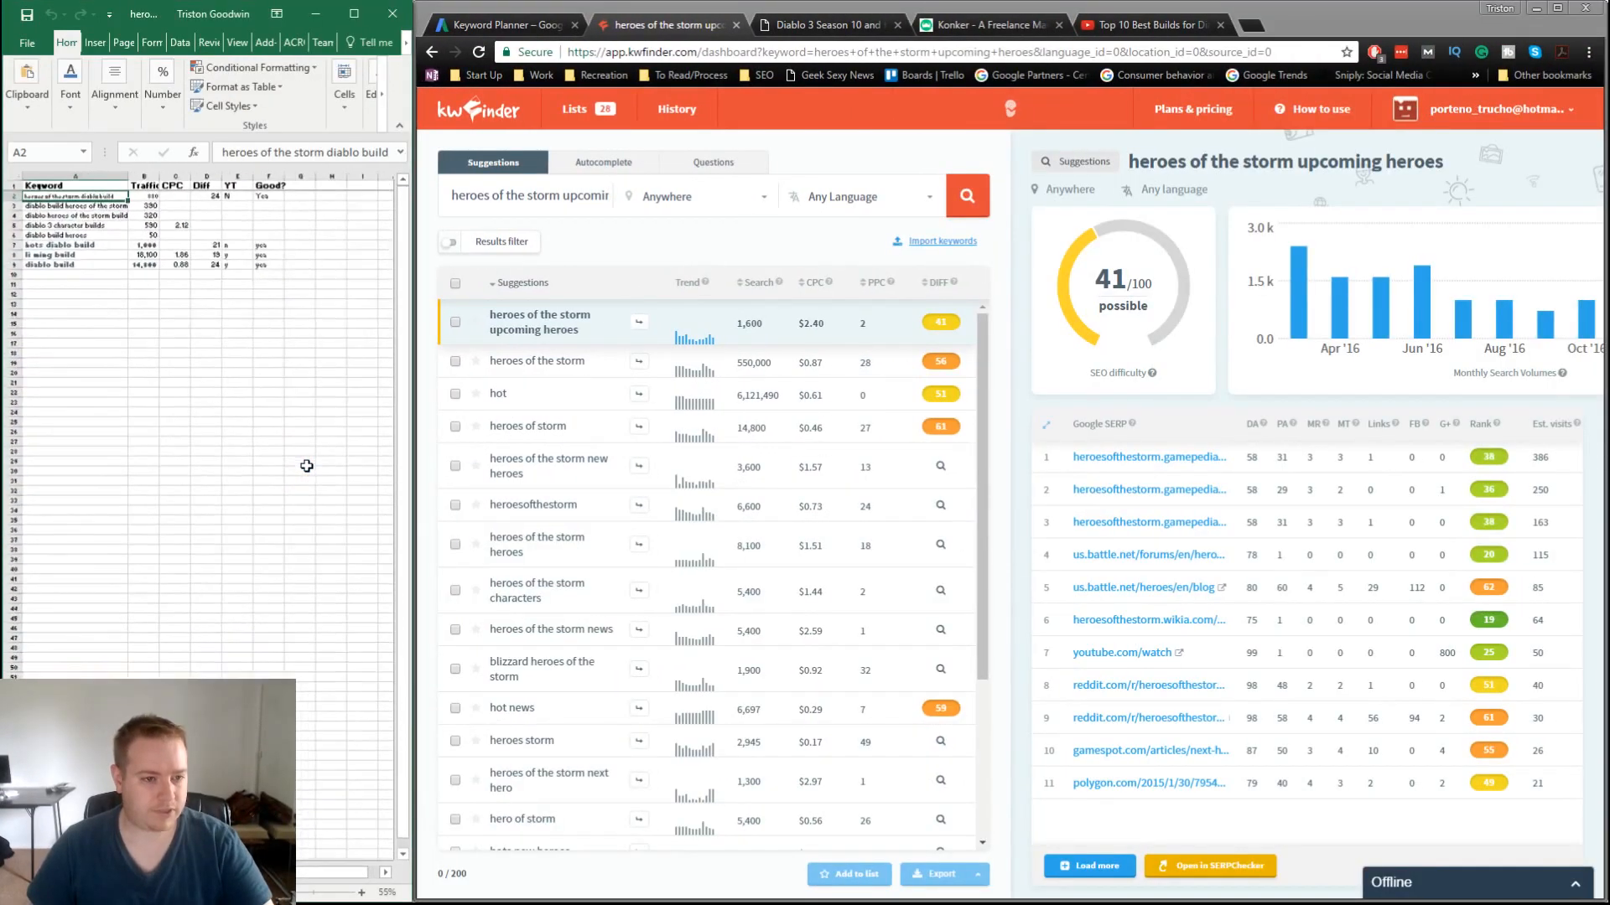
pyautogui.moveTo(400, 431); pyautogui.dragTo(366, 431)
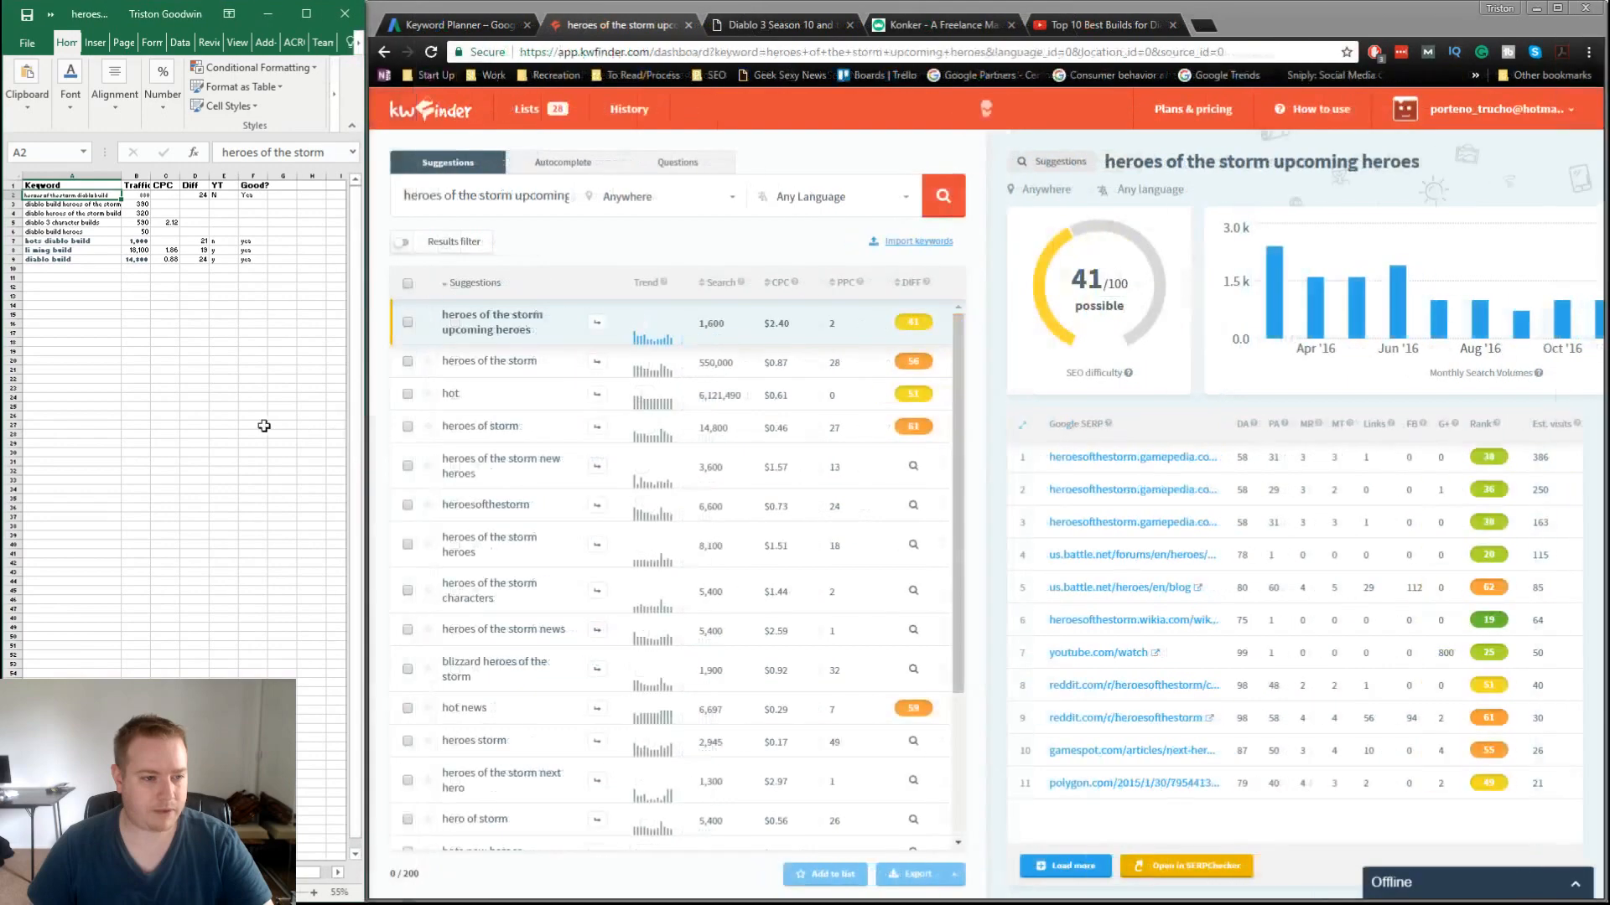
pyautogui.keyDown('ctrl'); pyautogui.scroll(1, 263, 426); pyautogui.keyUp('ctrl')
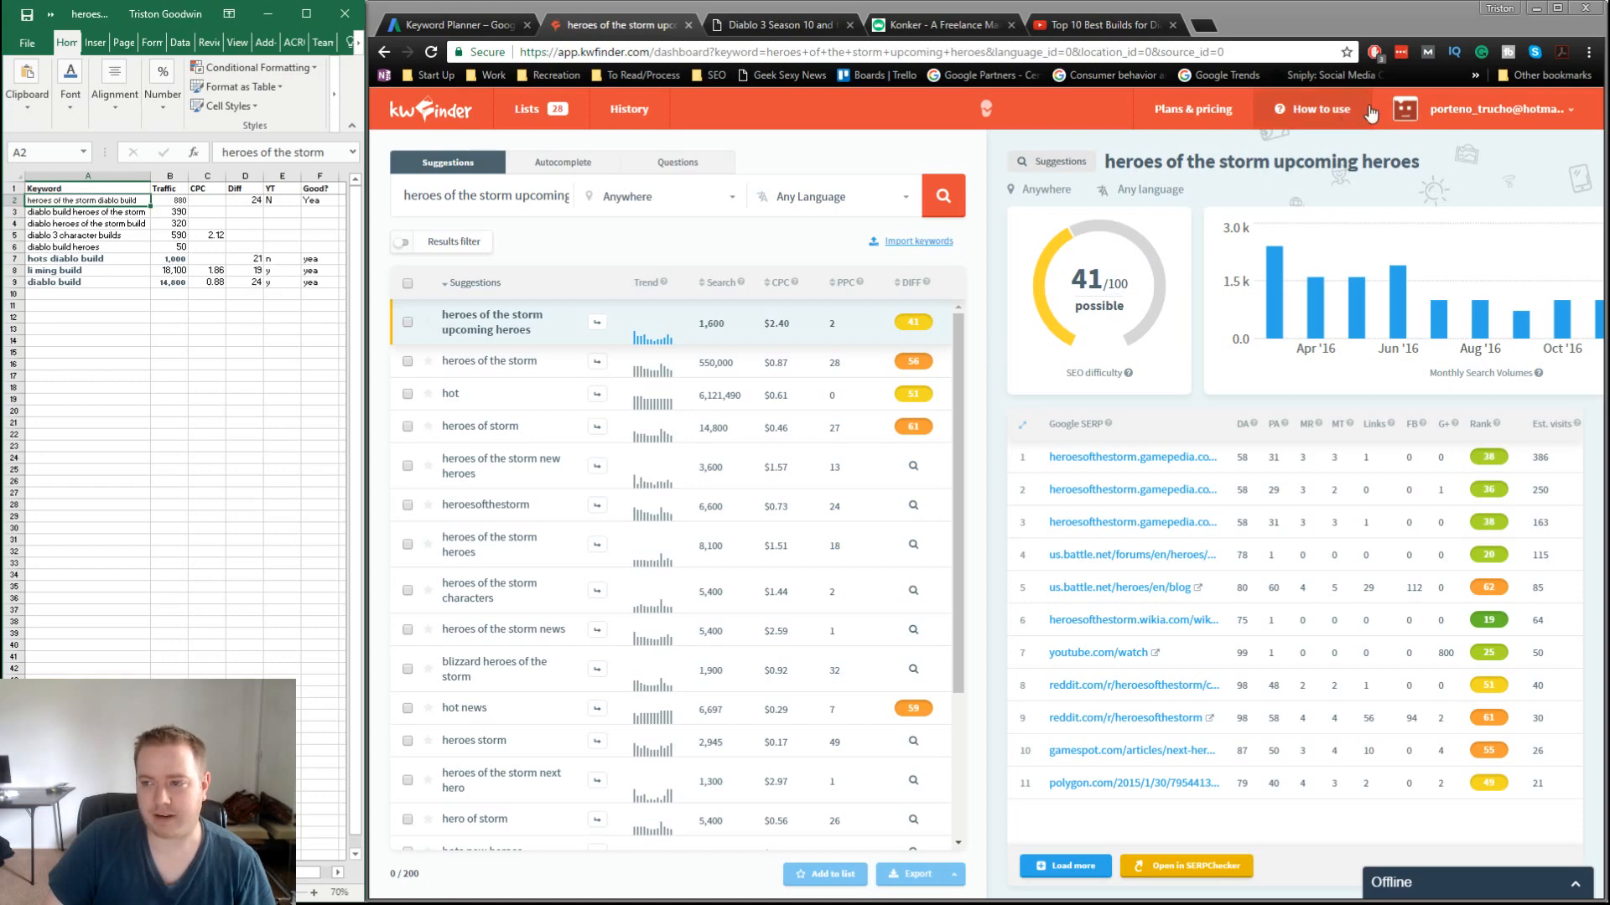
# Step: Examine the SEO difficulty scale and the monthly search volumes for heroes of the storm upcoming heroes
pyautogui.moveTo(1189, 897); pyautogui.dragTo(1219, 865)
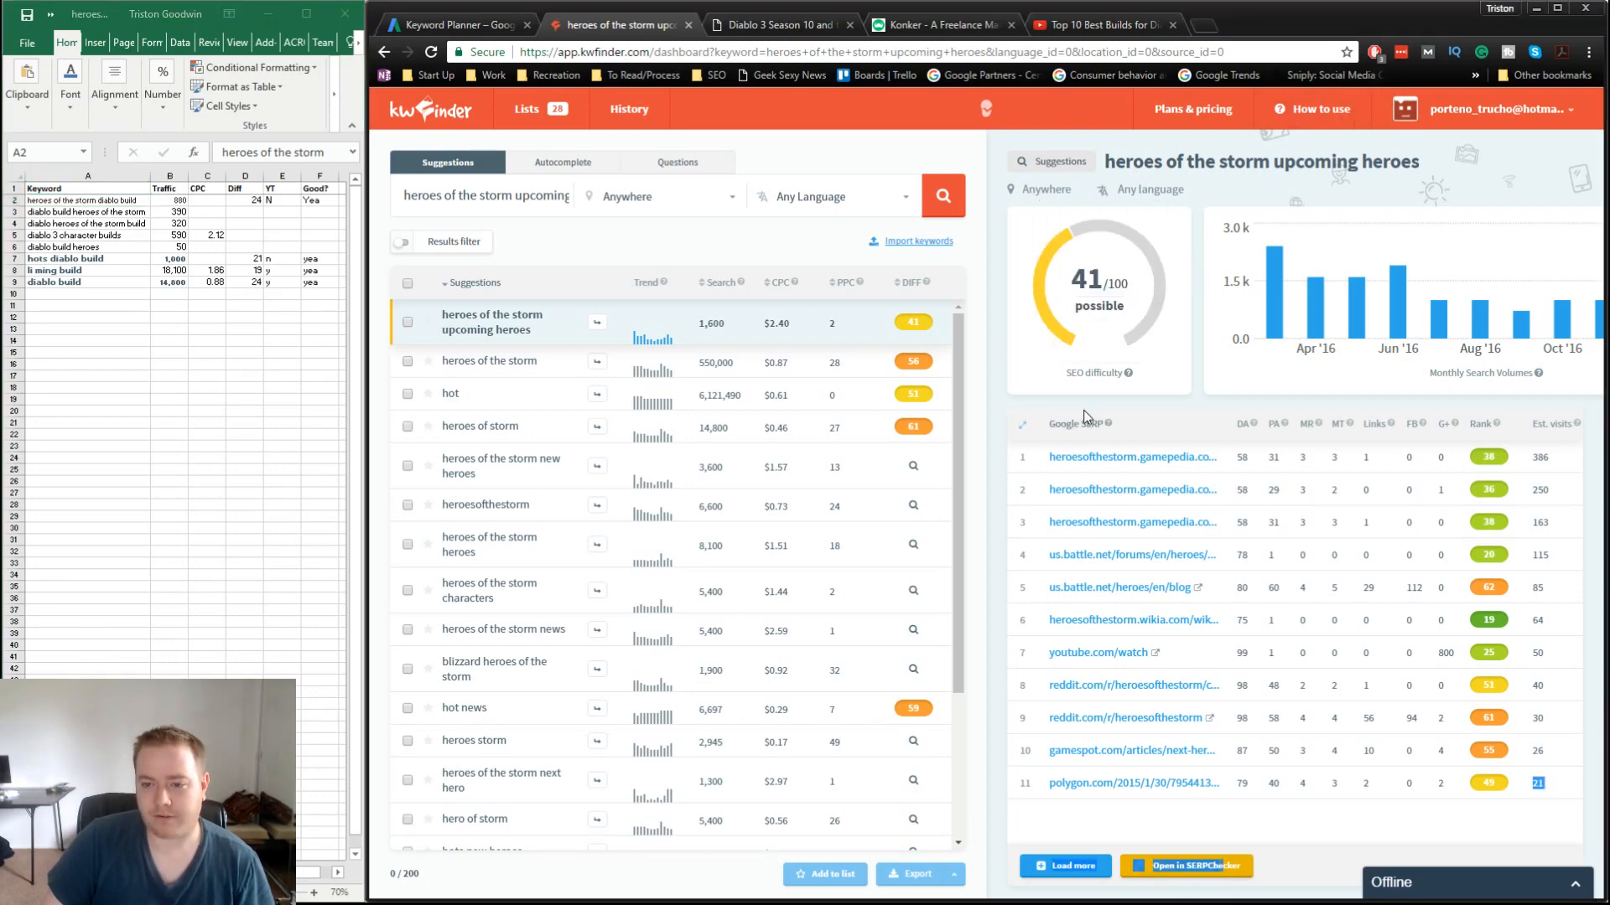
pyautogui.moveTo(1094, 373)
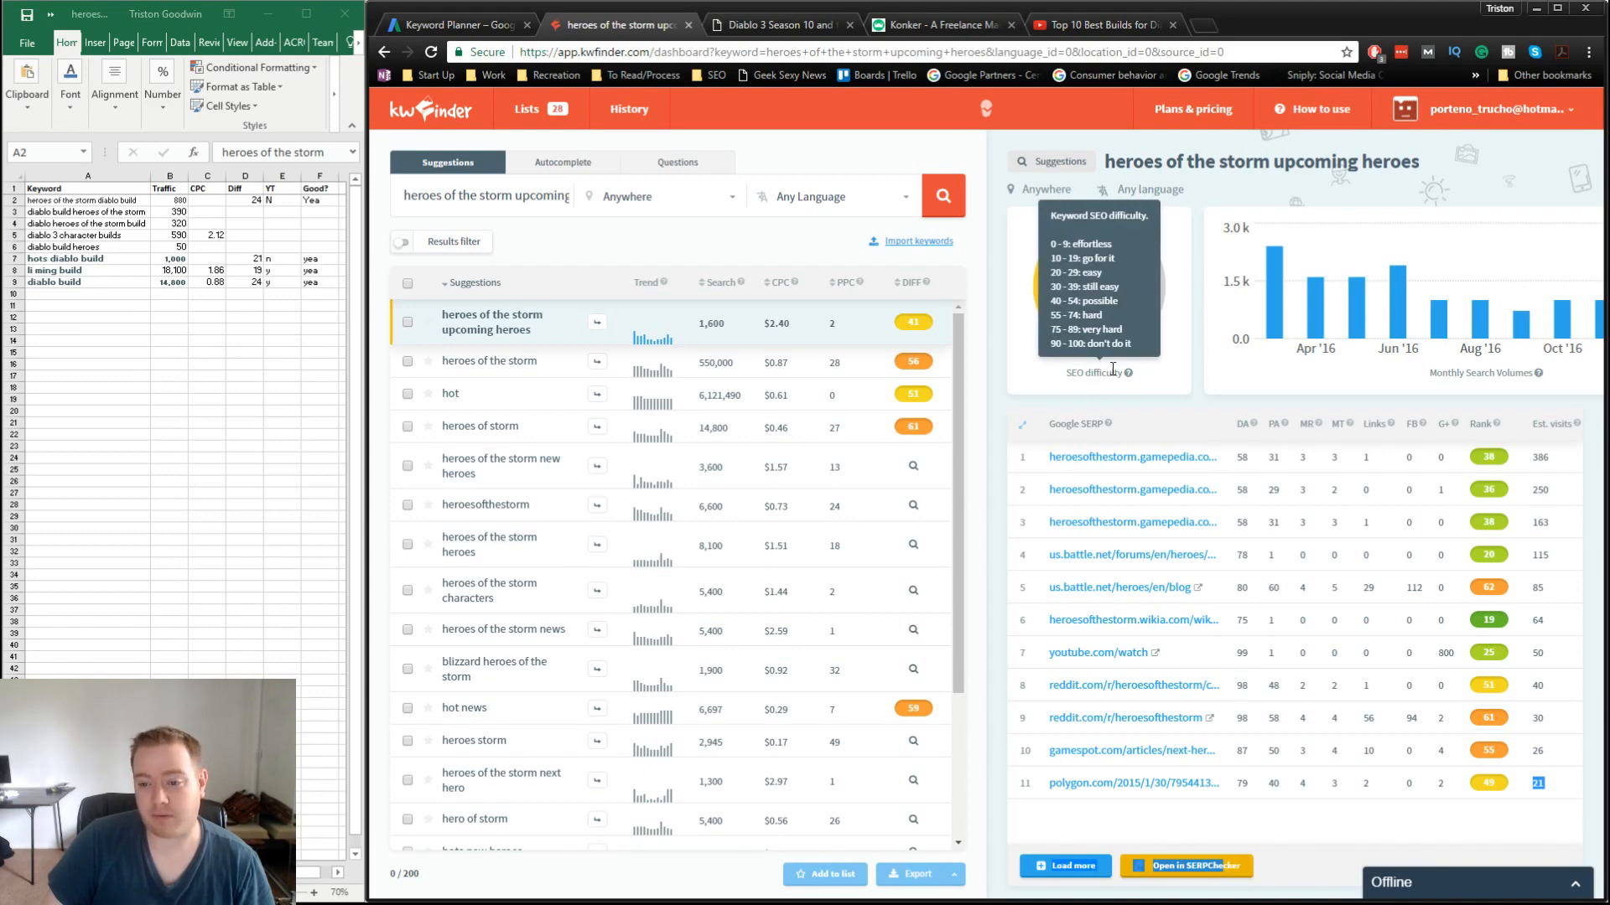
pyautogui.click(1195, 374)
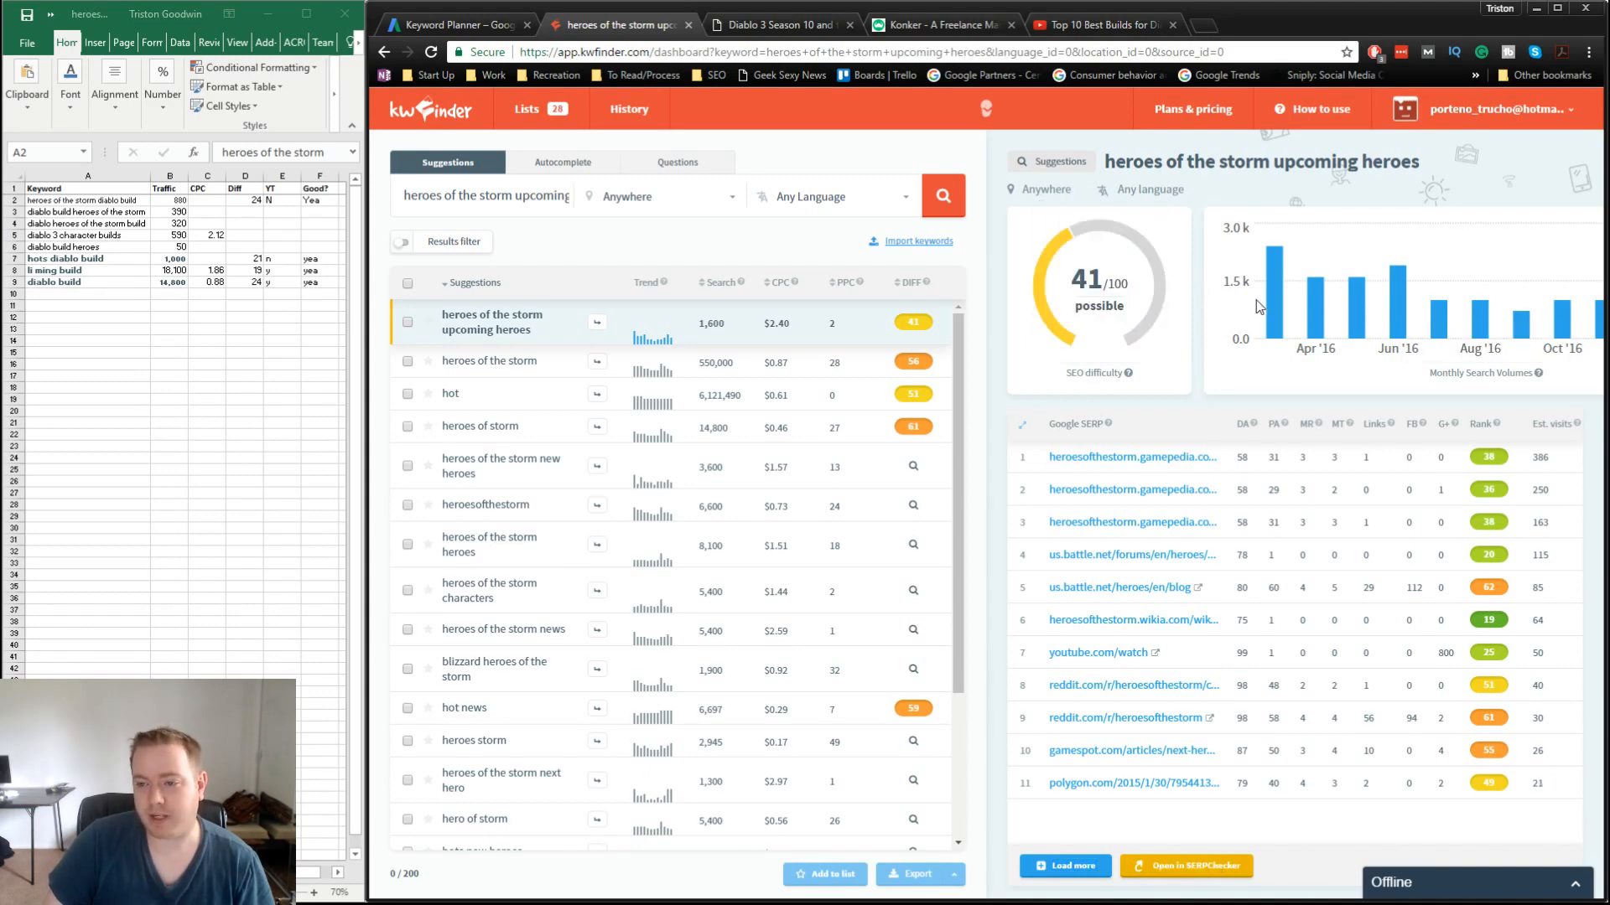
pyautogui.moveTo(1382, 312)
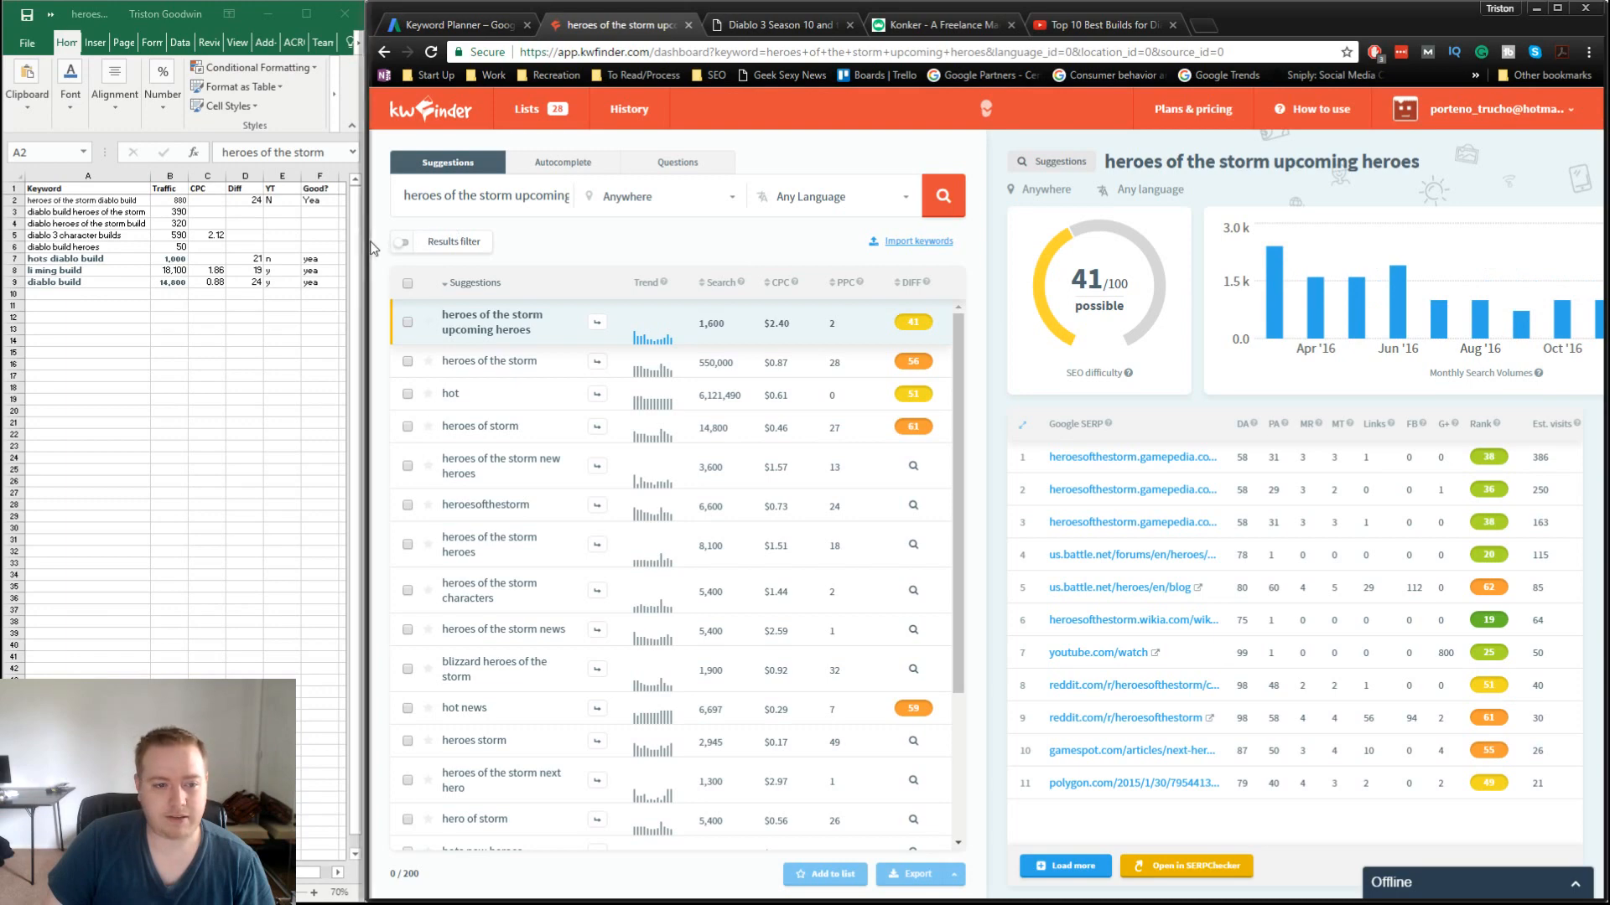
# Step: Fit the browser window beside the Excel workbook and examine the estimated visits and domain authority of the top Google results
pyautogui.moveTo(1314, 31); pyautogui.dragTo(1296, 31)
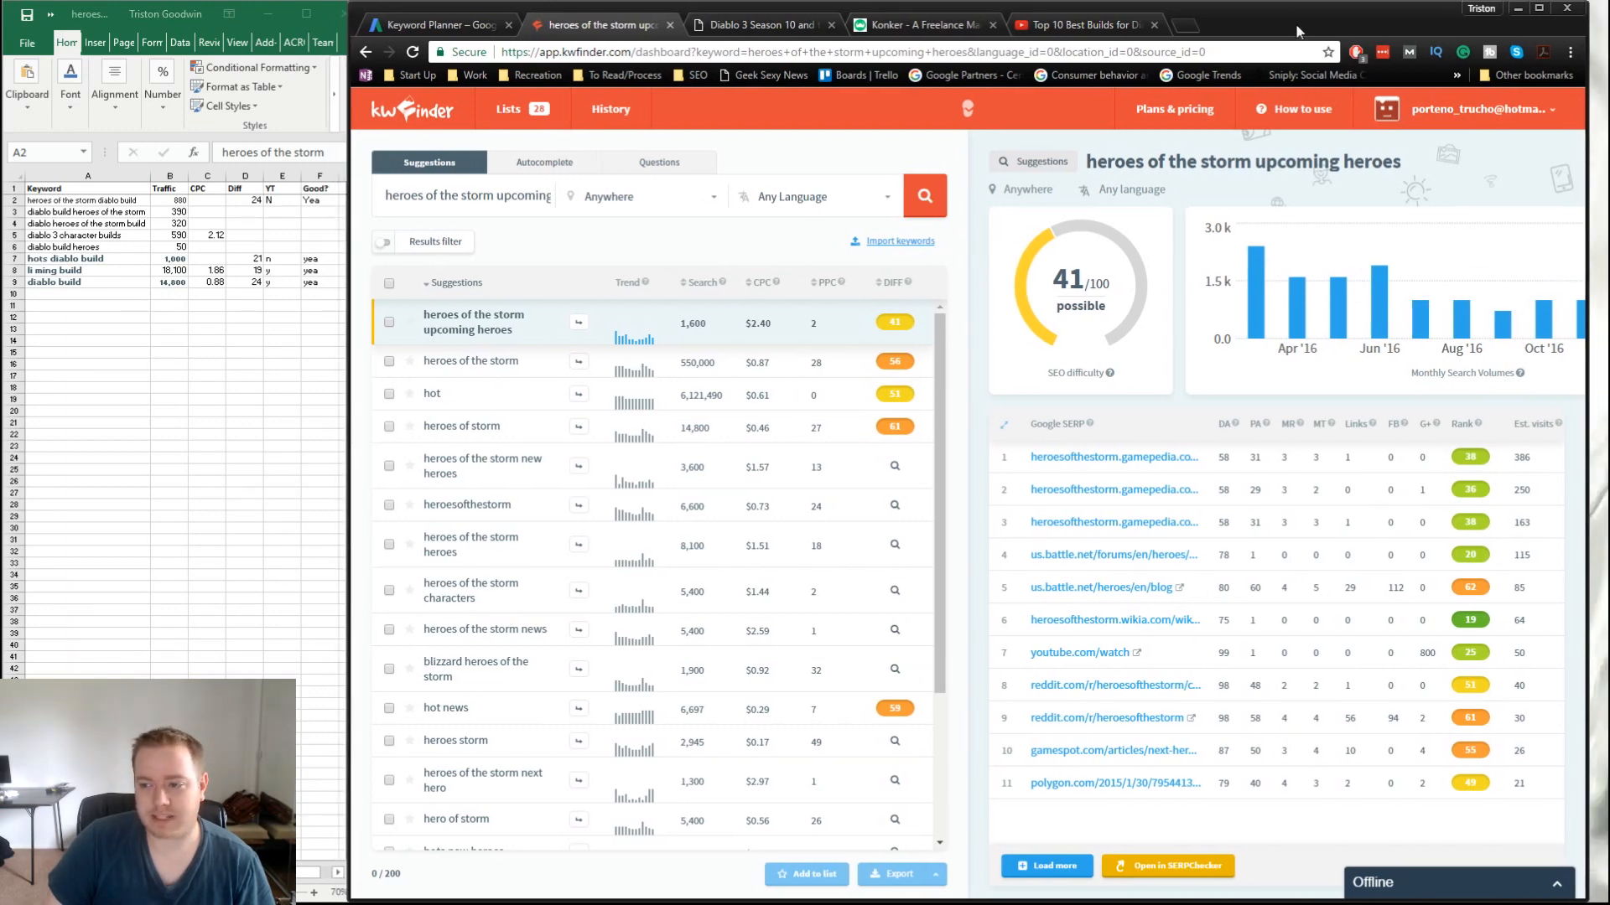
pyautogui.moveTo(349, 262); pyautogui.dragTo(382, 291)
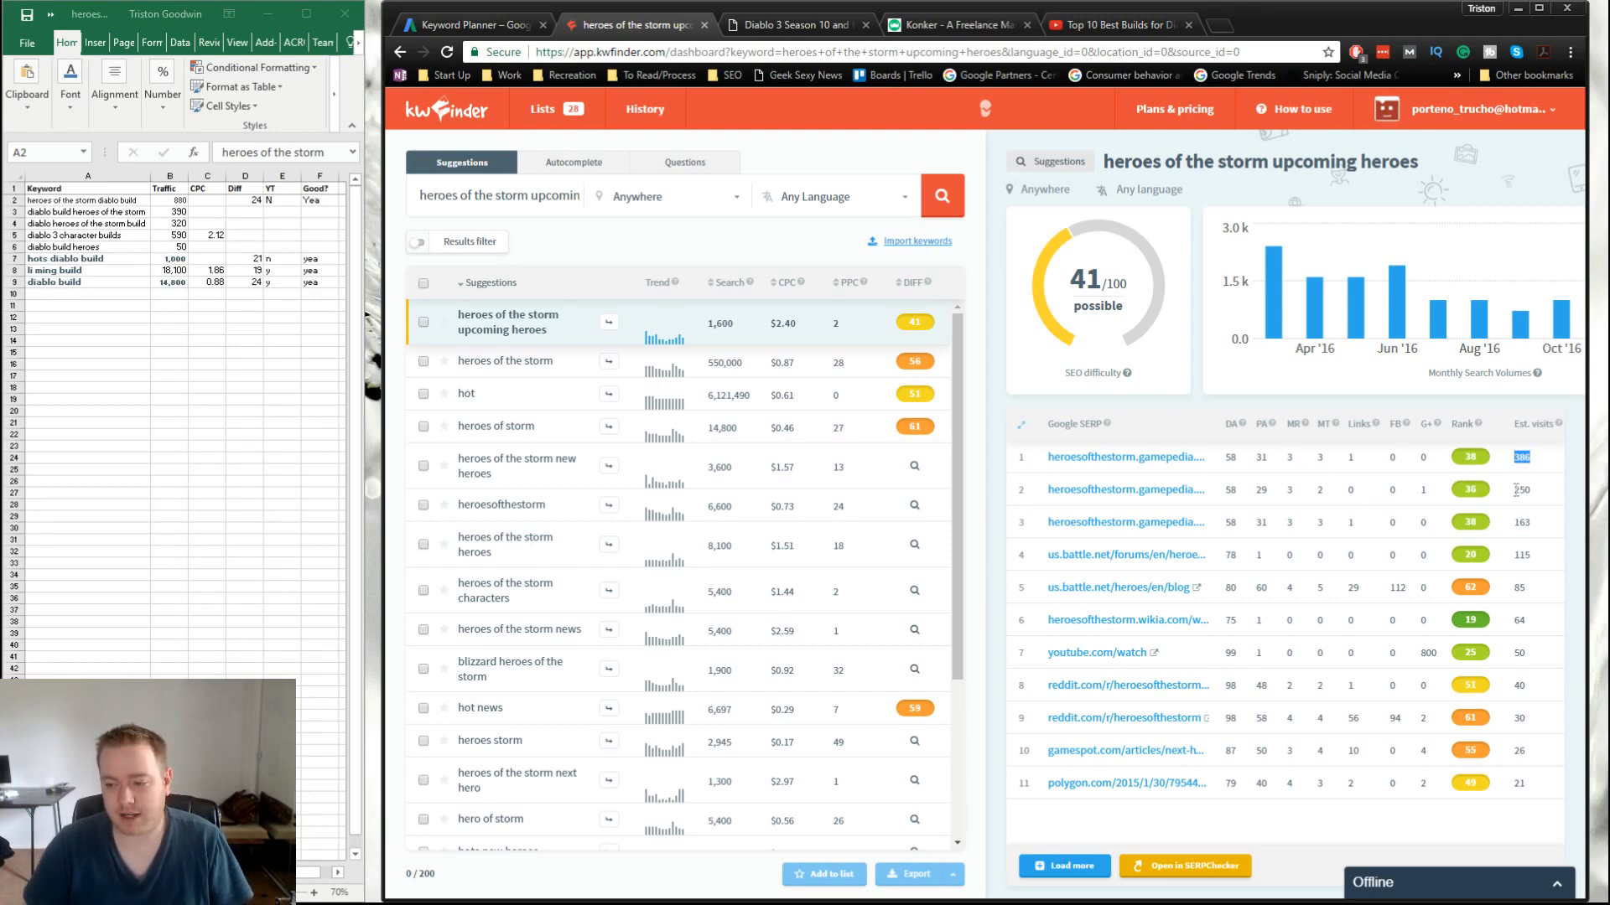
pyautogui.moveTo(1516, 489); pyautogui.dragTo(1538, 498)
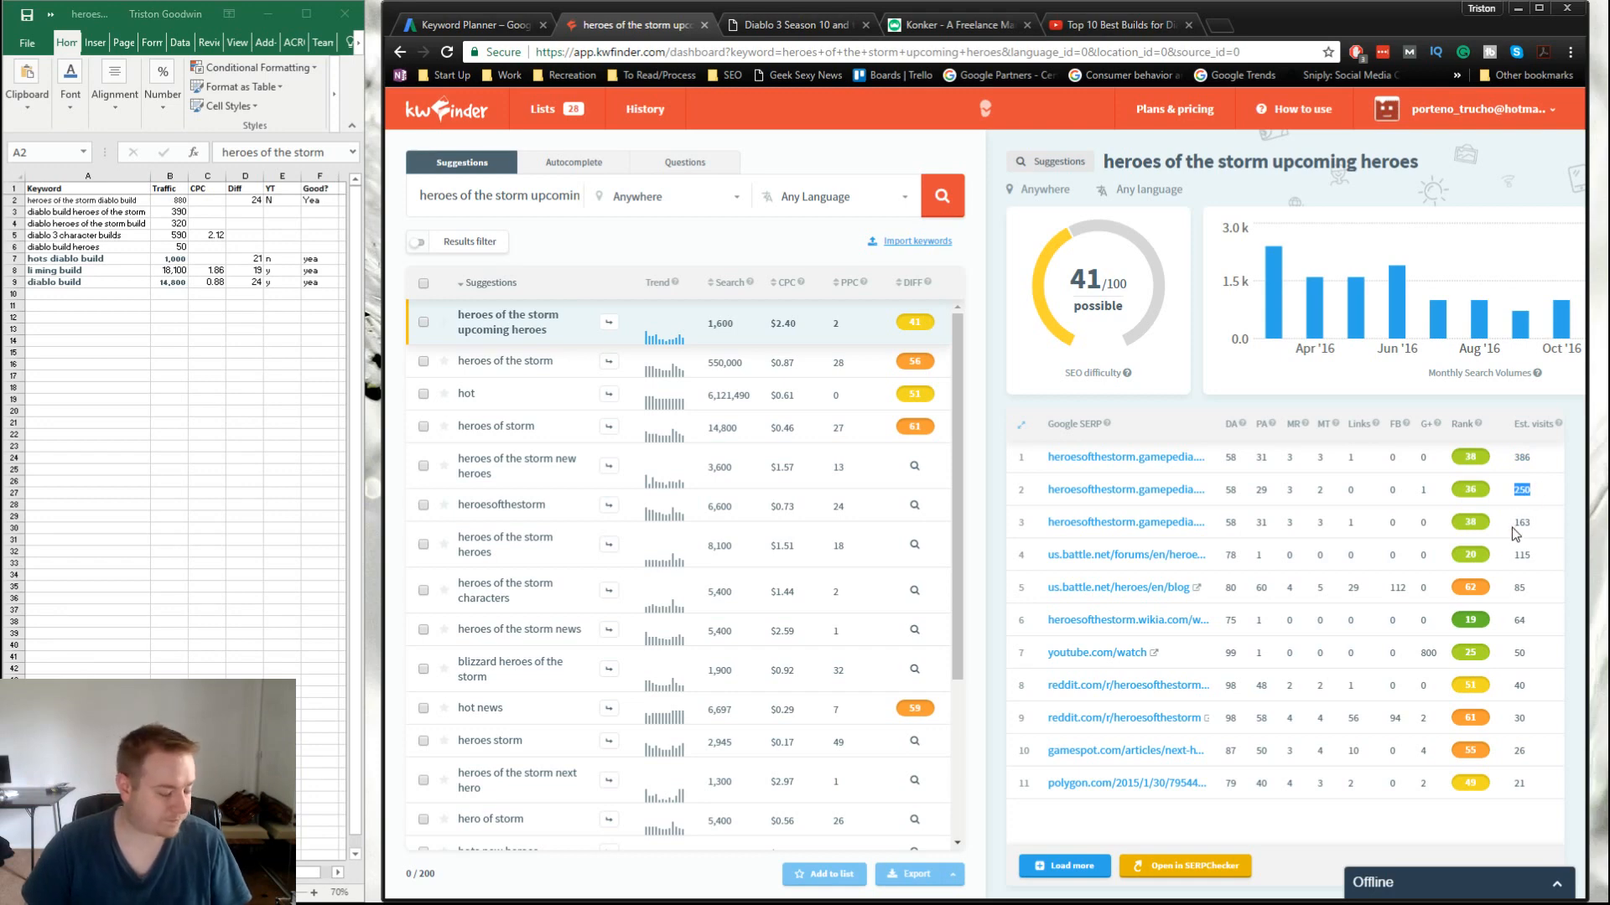
pyautogui.doubleClick(1230, 457)
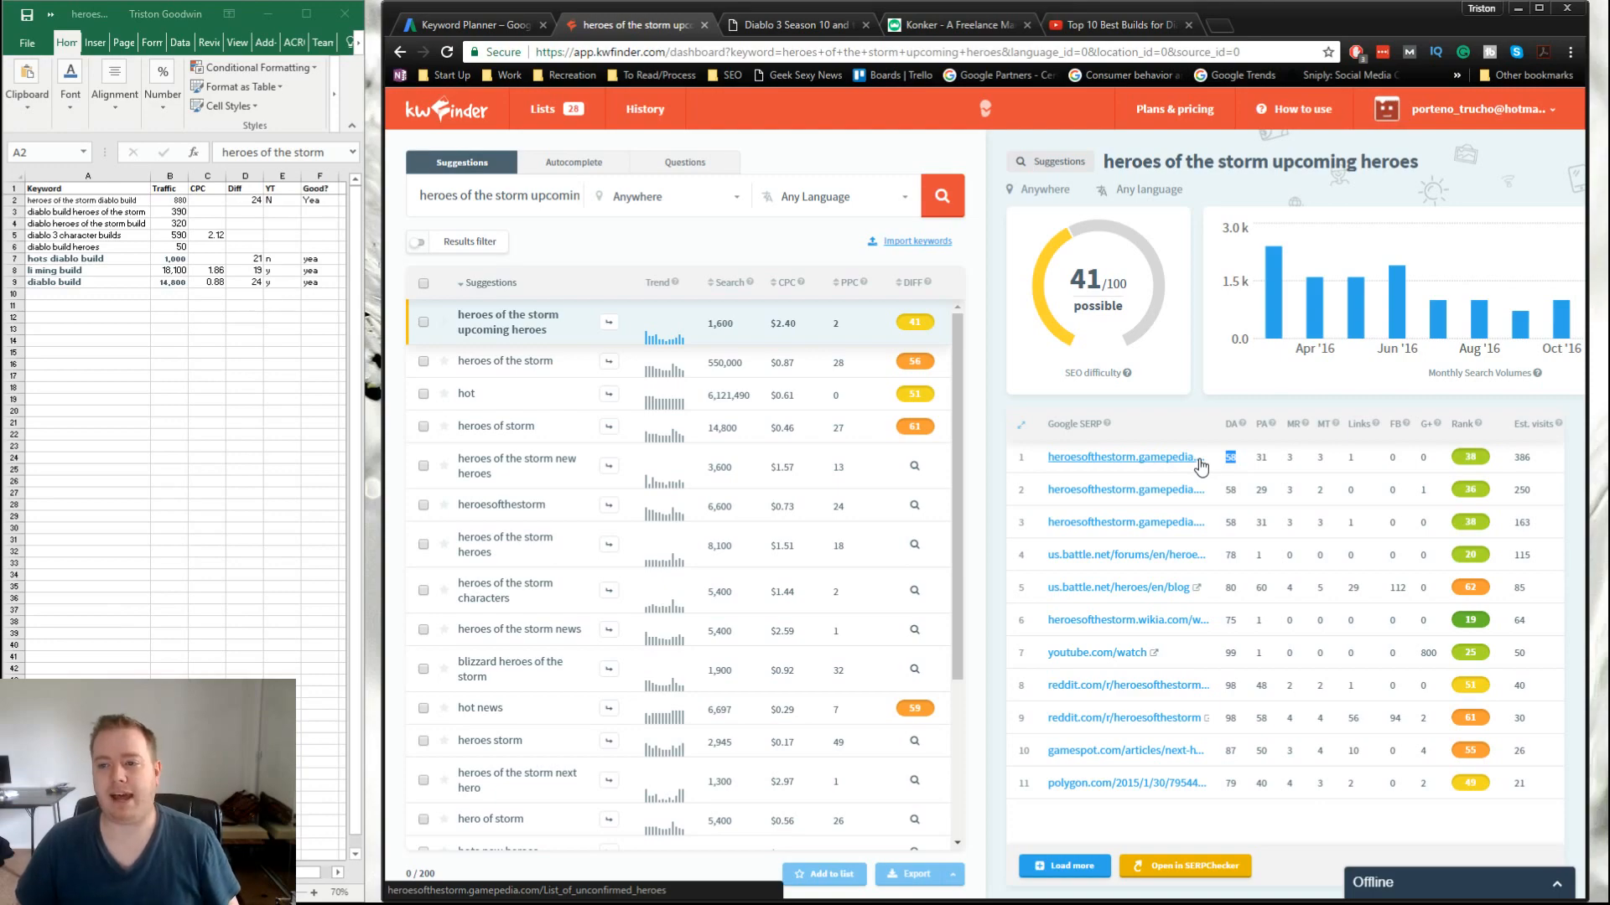
# Step: Maximize the browser window and examine the MozRank definition and the link metrics of the first search result
pyautogui.moveTo(1352, 6); pyautogui.dragTo(1292, 1)
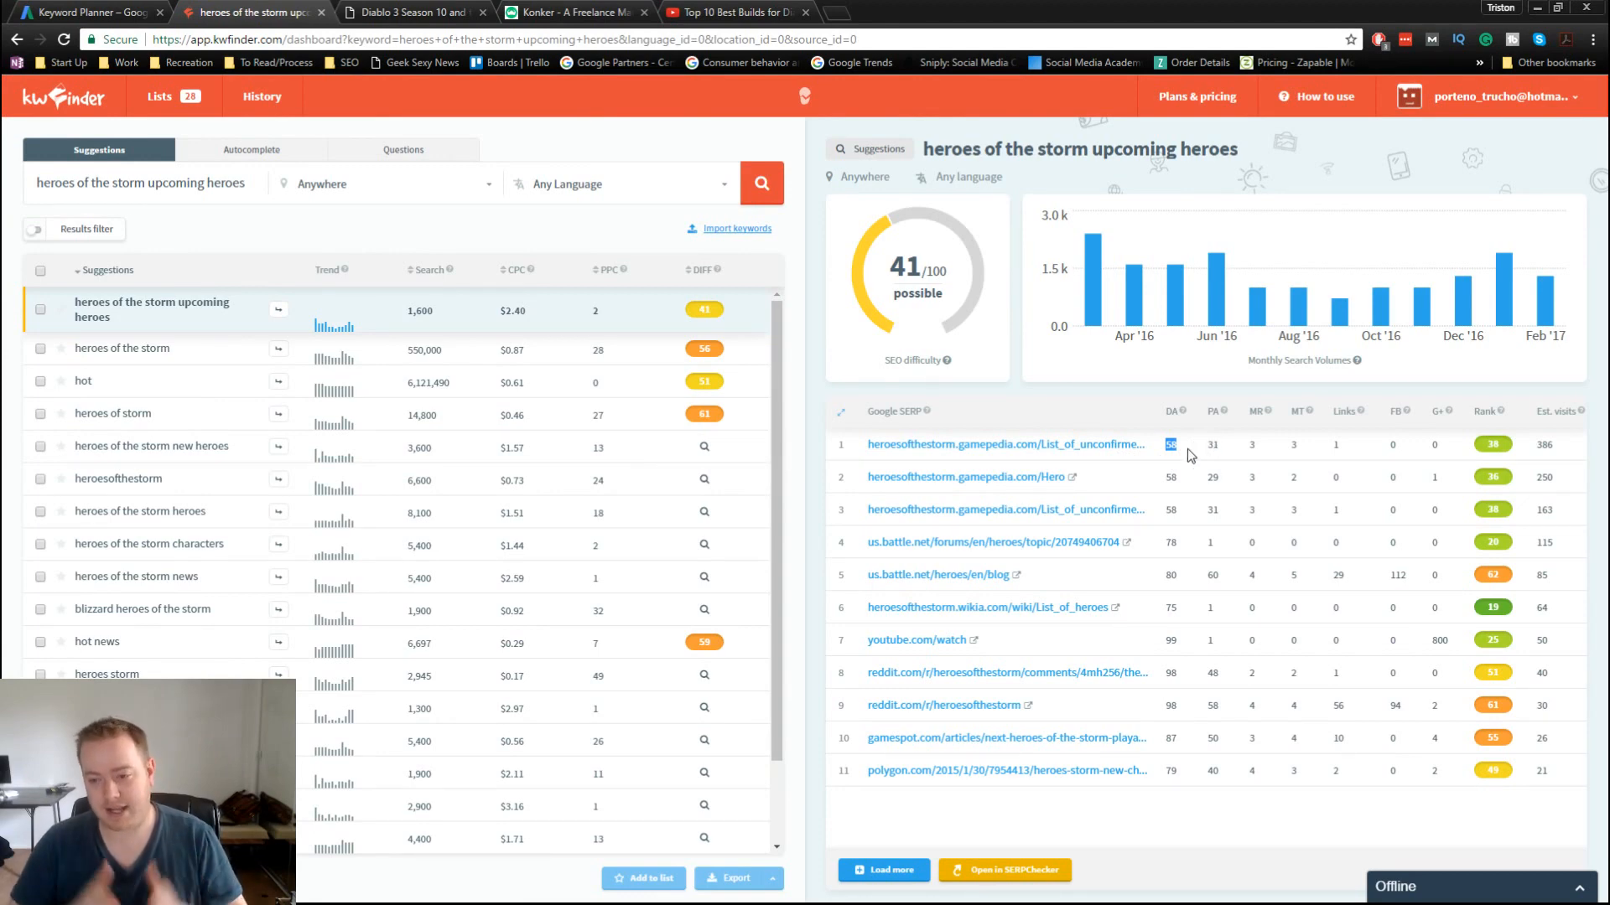
pyautogui.click(1253, 444)
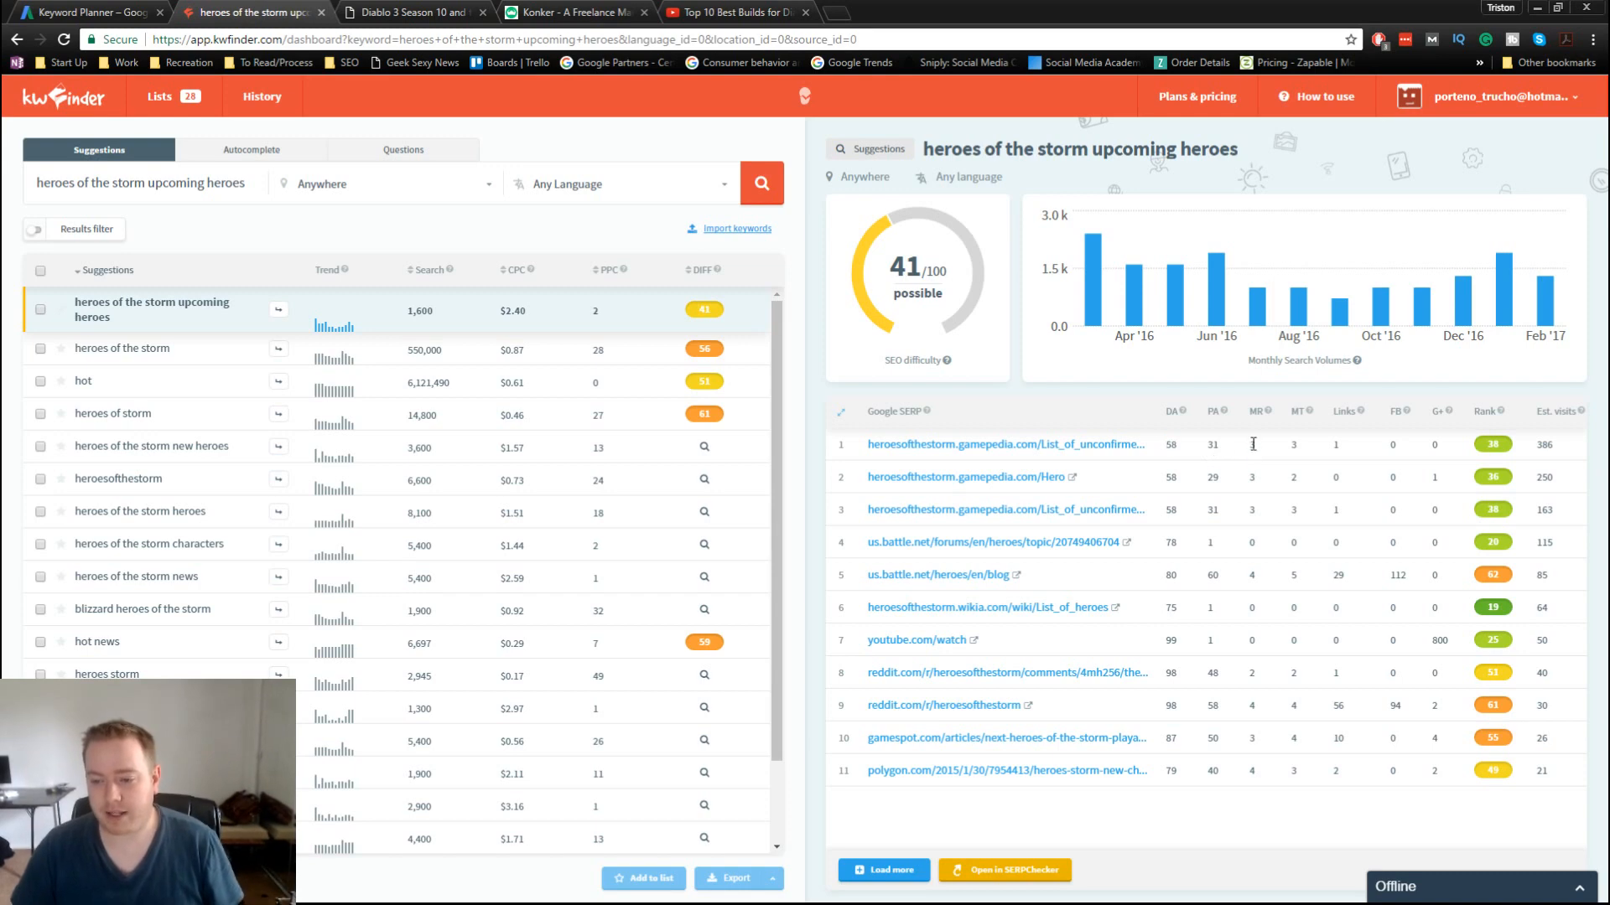
pyautogui.moveTo(1267, 412)
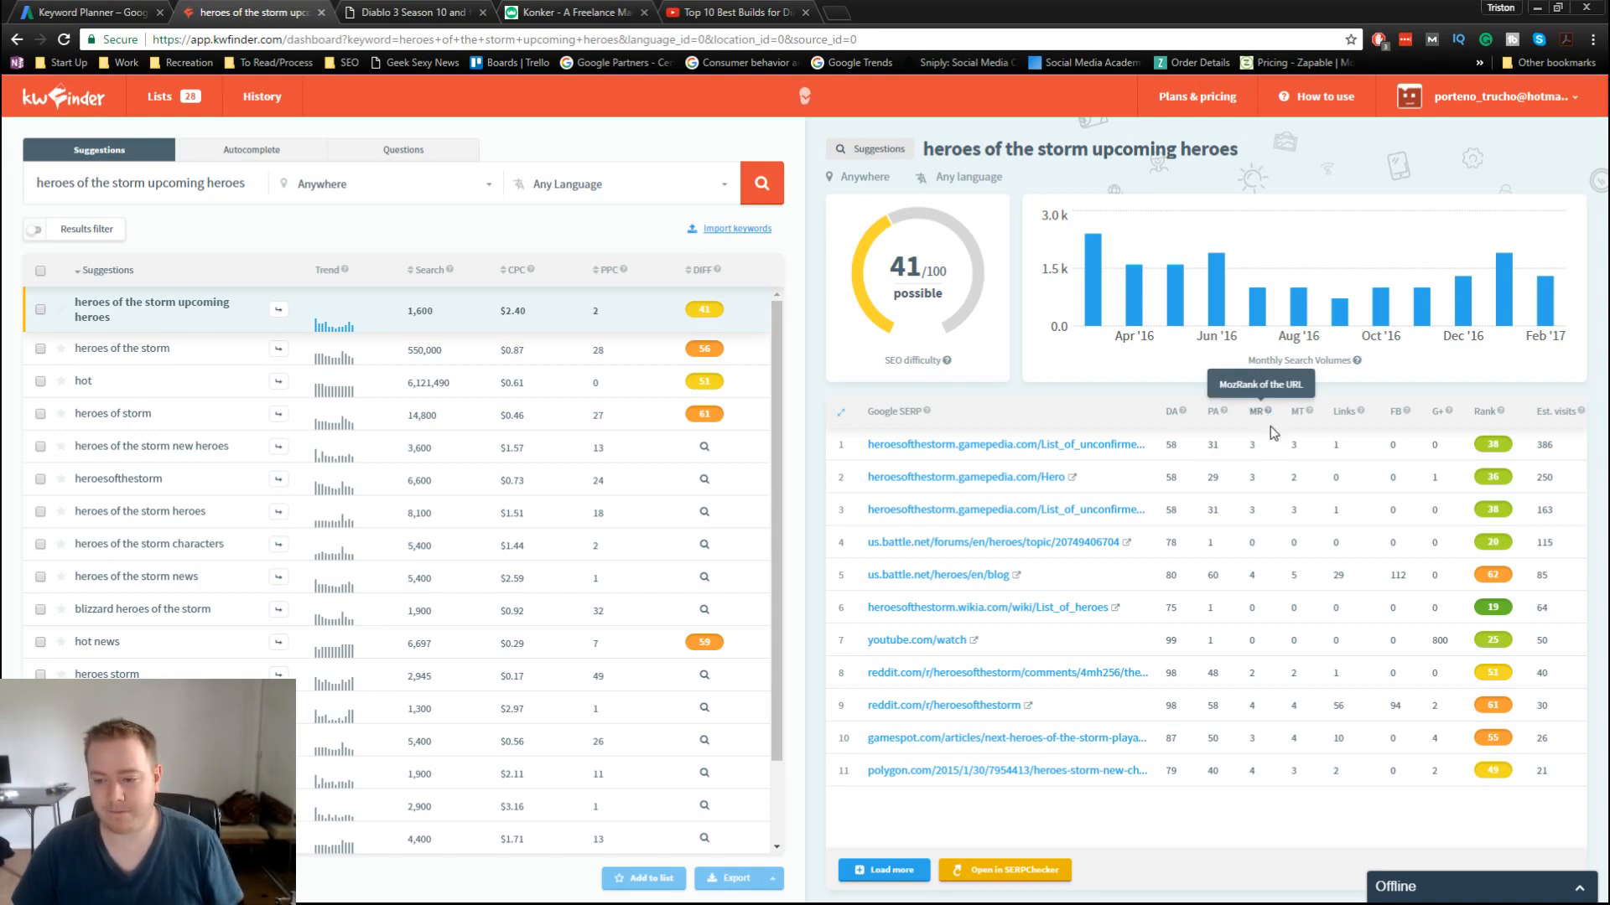
pyautogui.doubleClick(1336, 444)
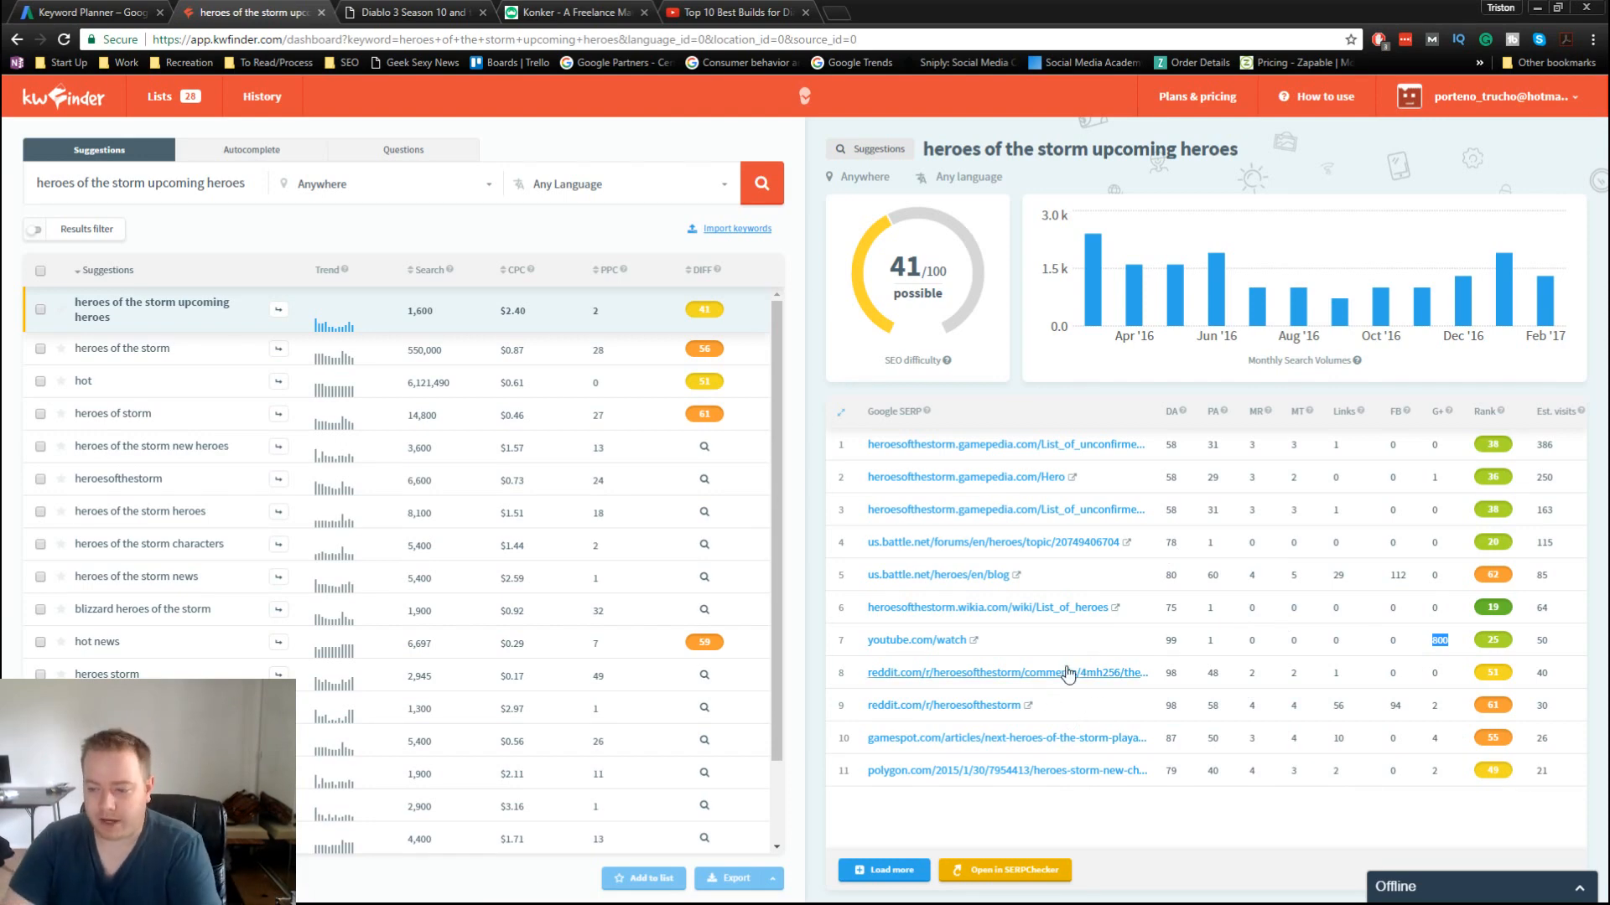
# Step: Compare the domain authority and page authority of the gamepedia, us.battle.net forum and YouTube results
pyautogui.click(1166, 445)
pyautogui.doubleClick(1212, 444)
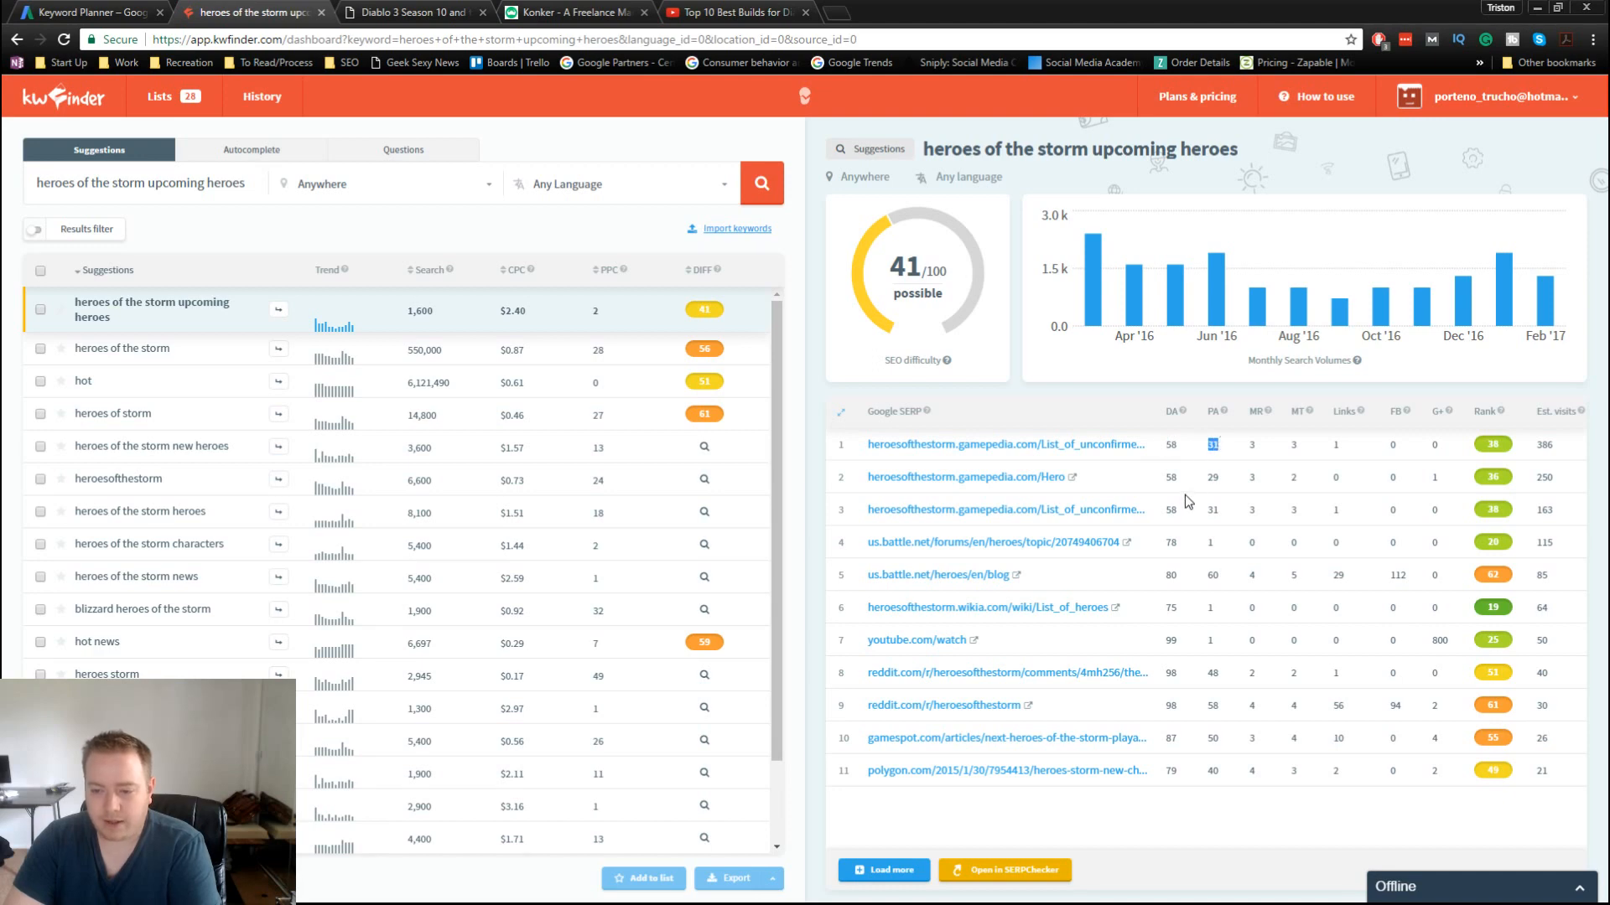
pyautogui.click(1168, 541)
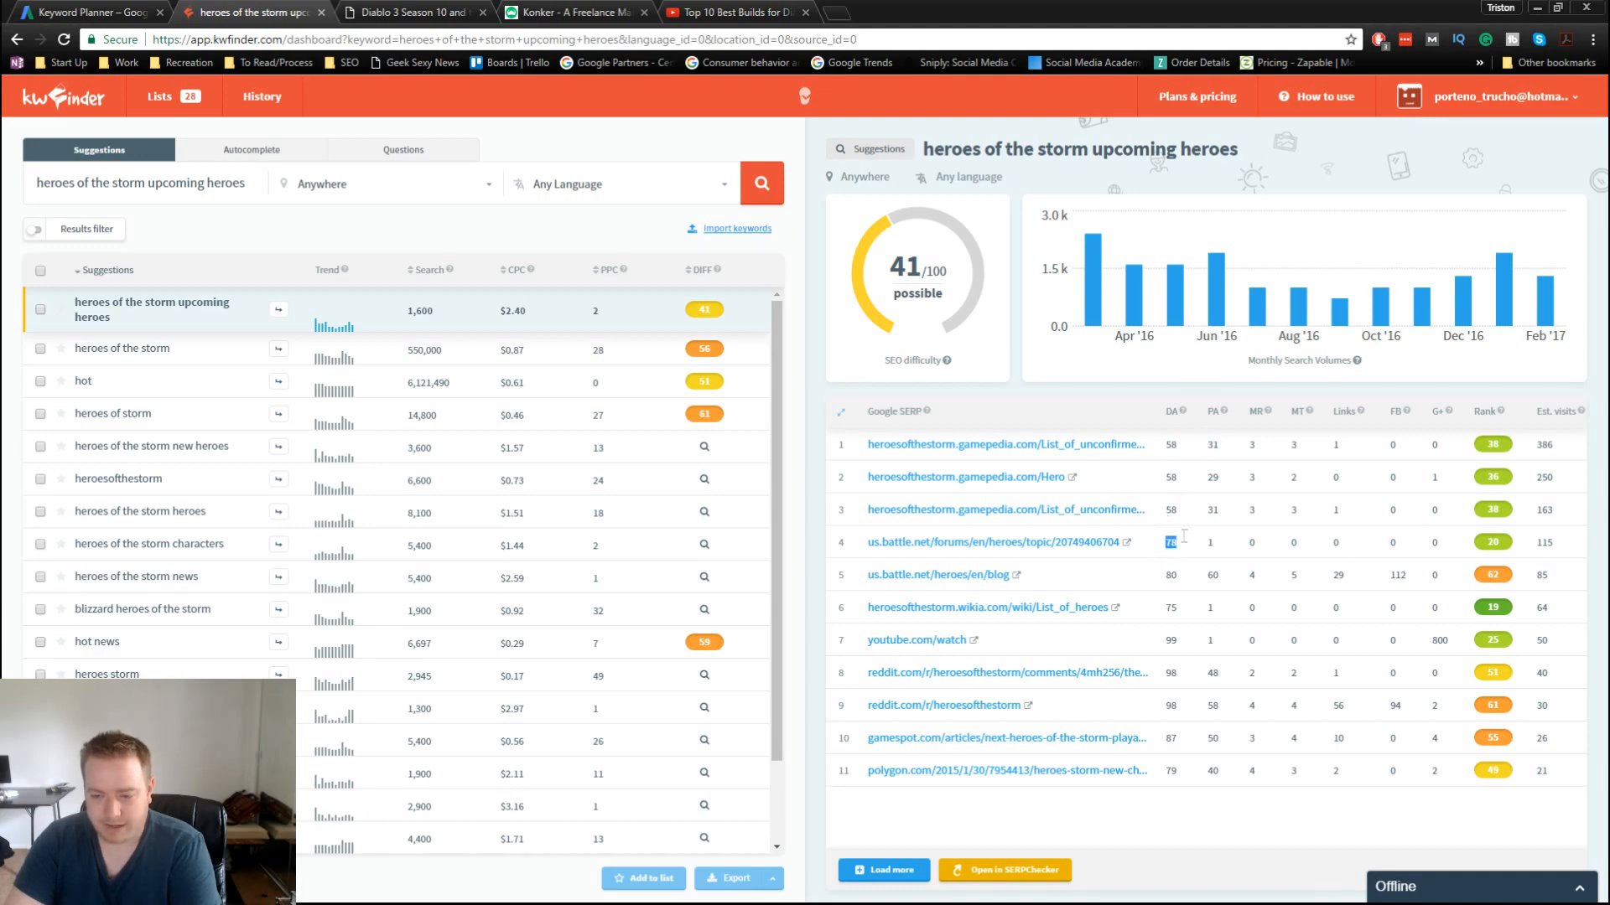
pyautogui.doubleClick(1210, 542)
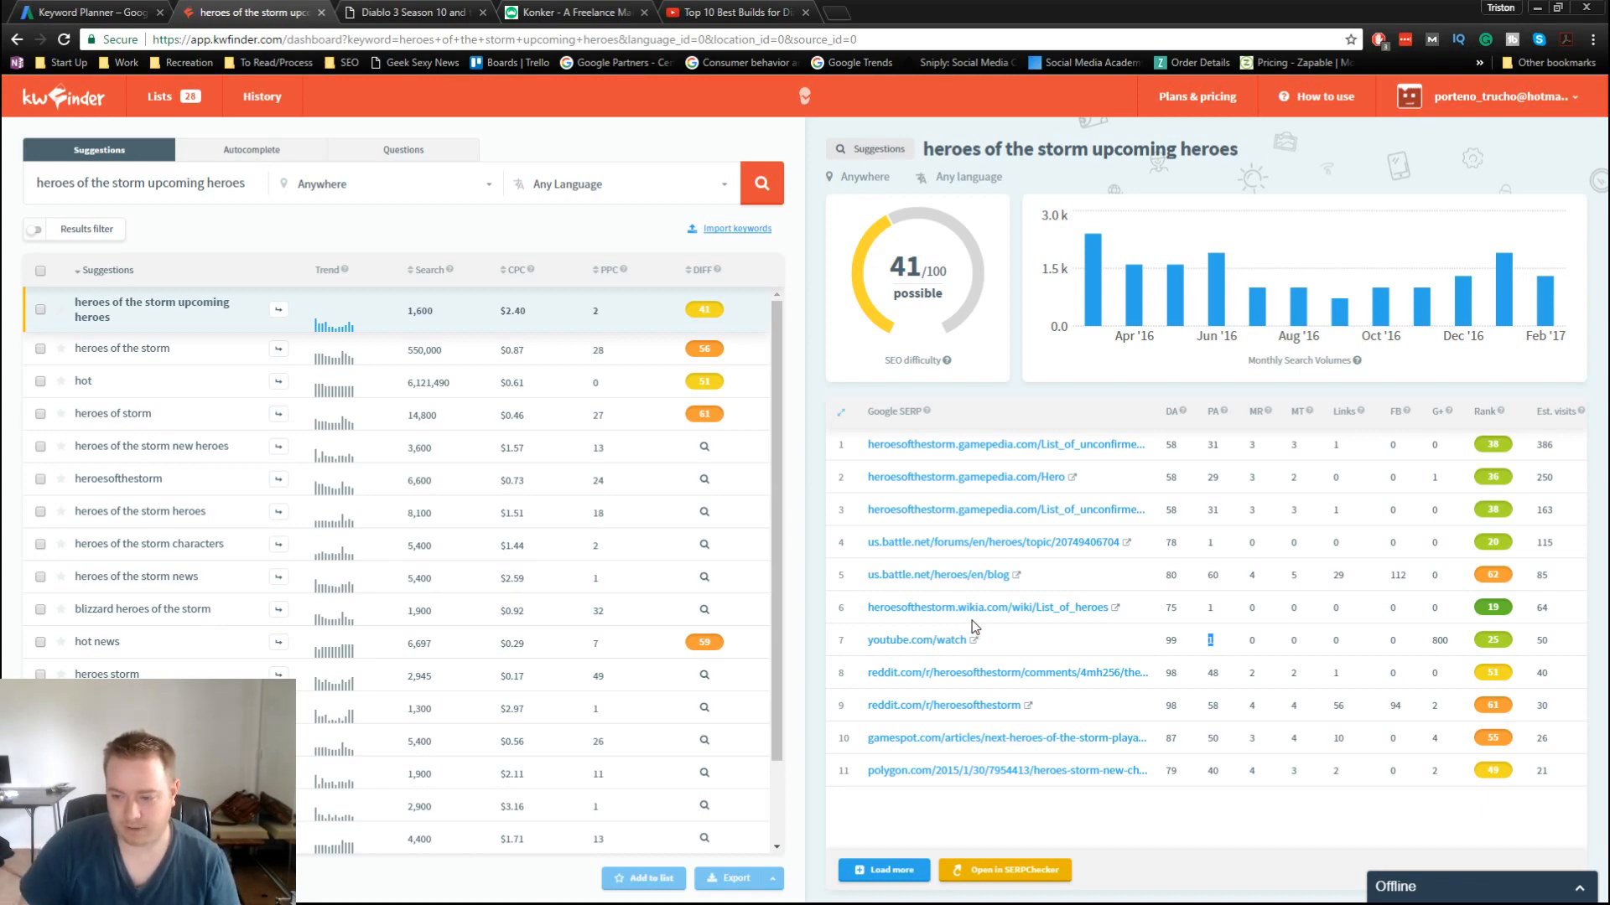
# Step: Open the youtube.com/watch result in a new tab, switch to it and check the video's view count
pyautogui.middleClick(917, 640)
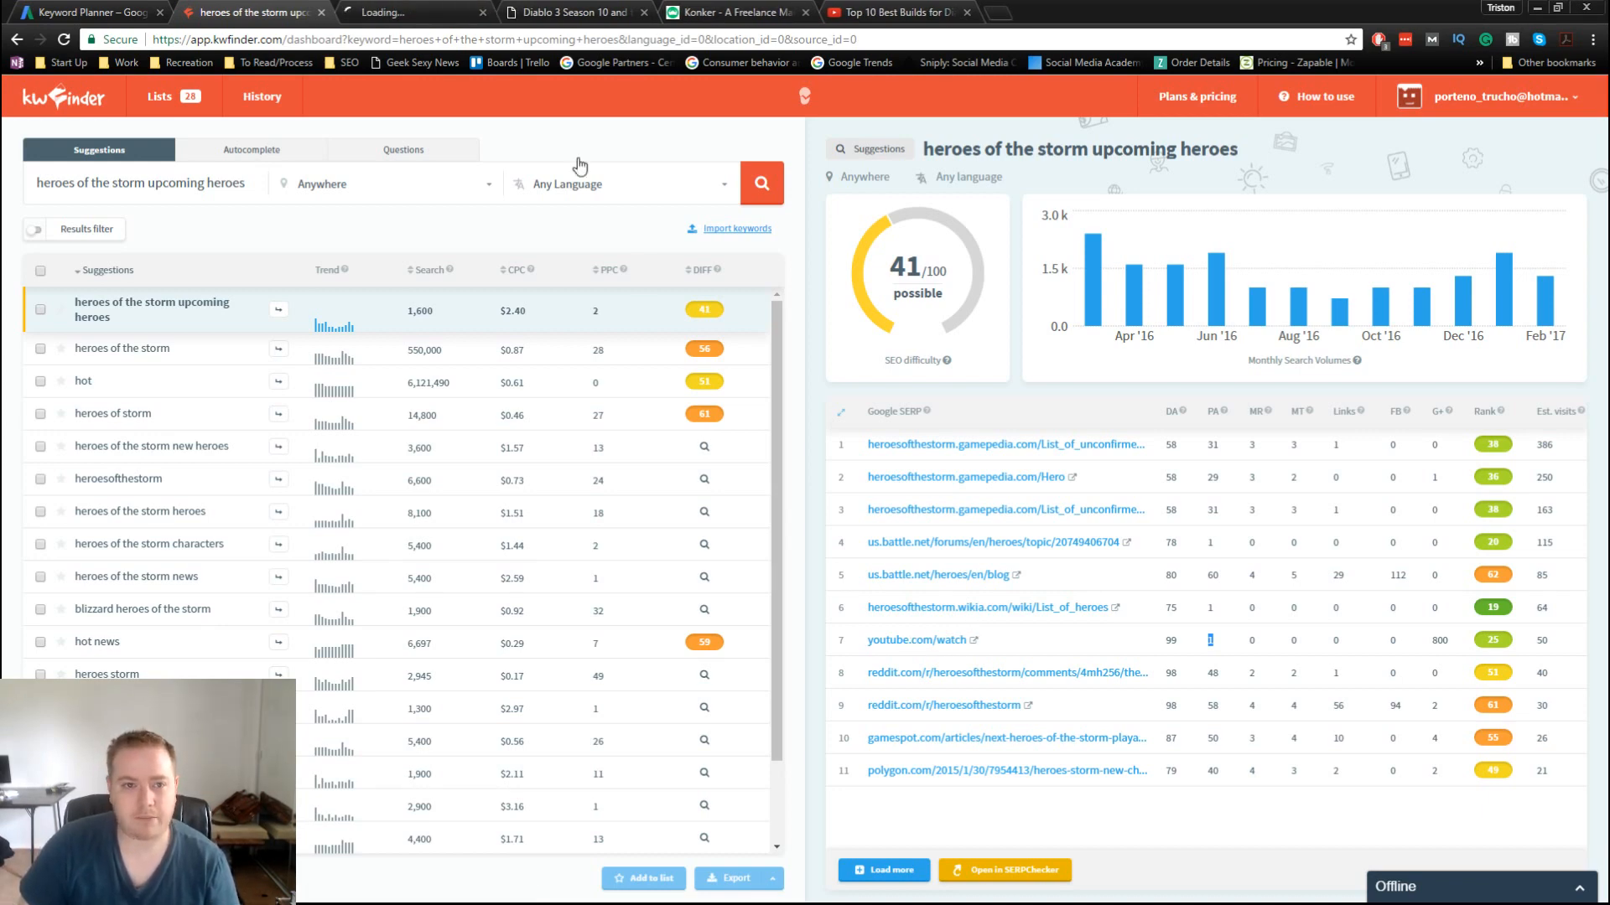
pyautogui.hotkey('ctrl', 'Tab')
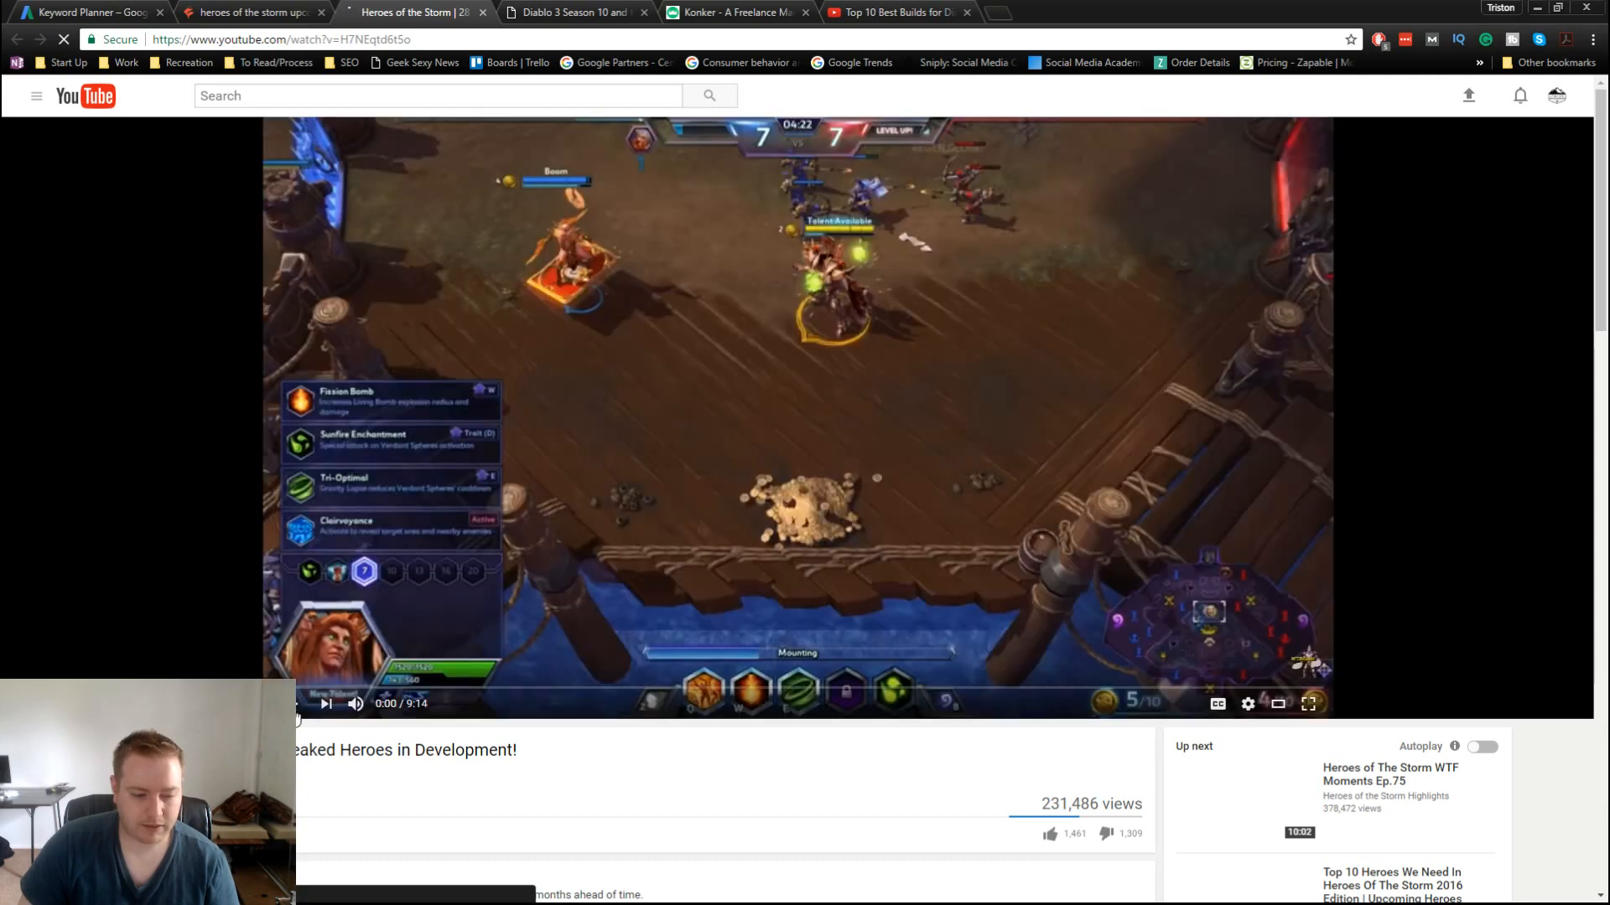
pyautogui.scroll(-5, 666, 816)
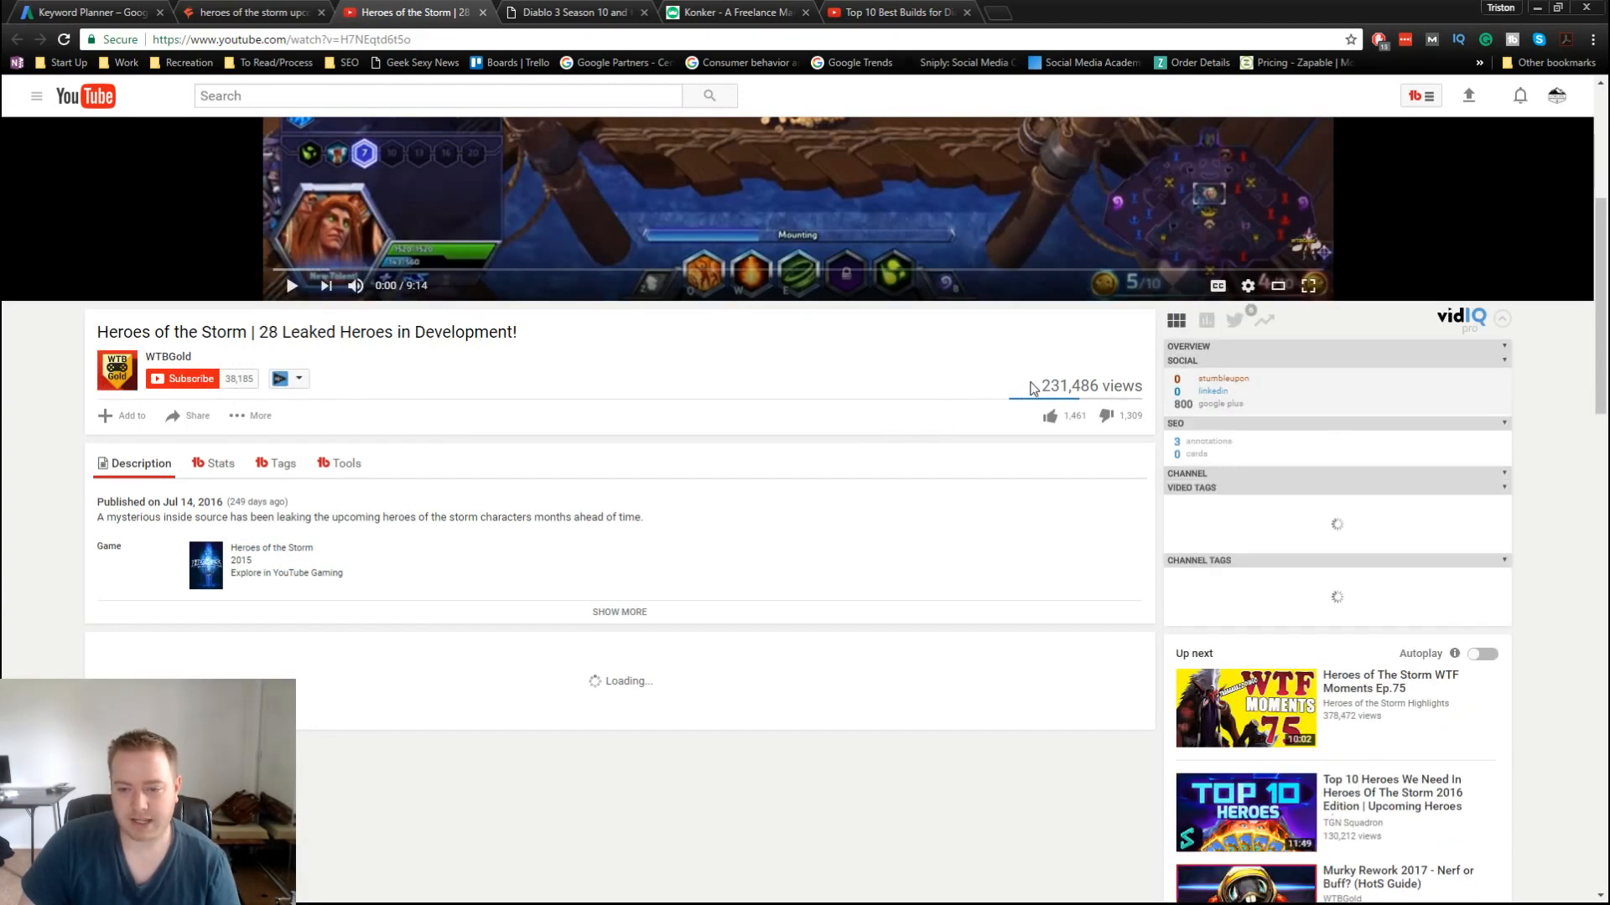
pyautogui.moveTo(1030, 389); pyautogui.dragTo(1122, 387)
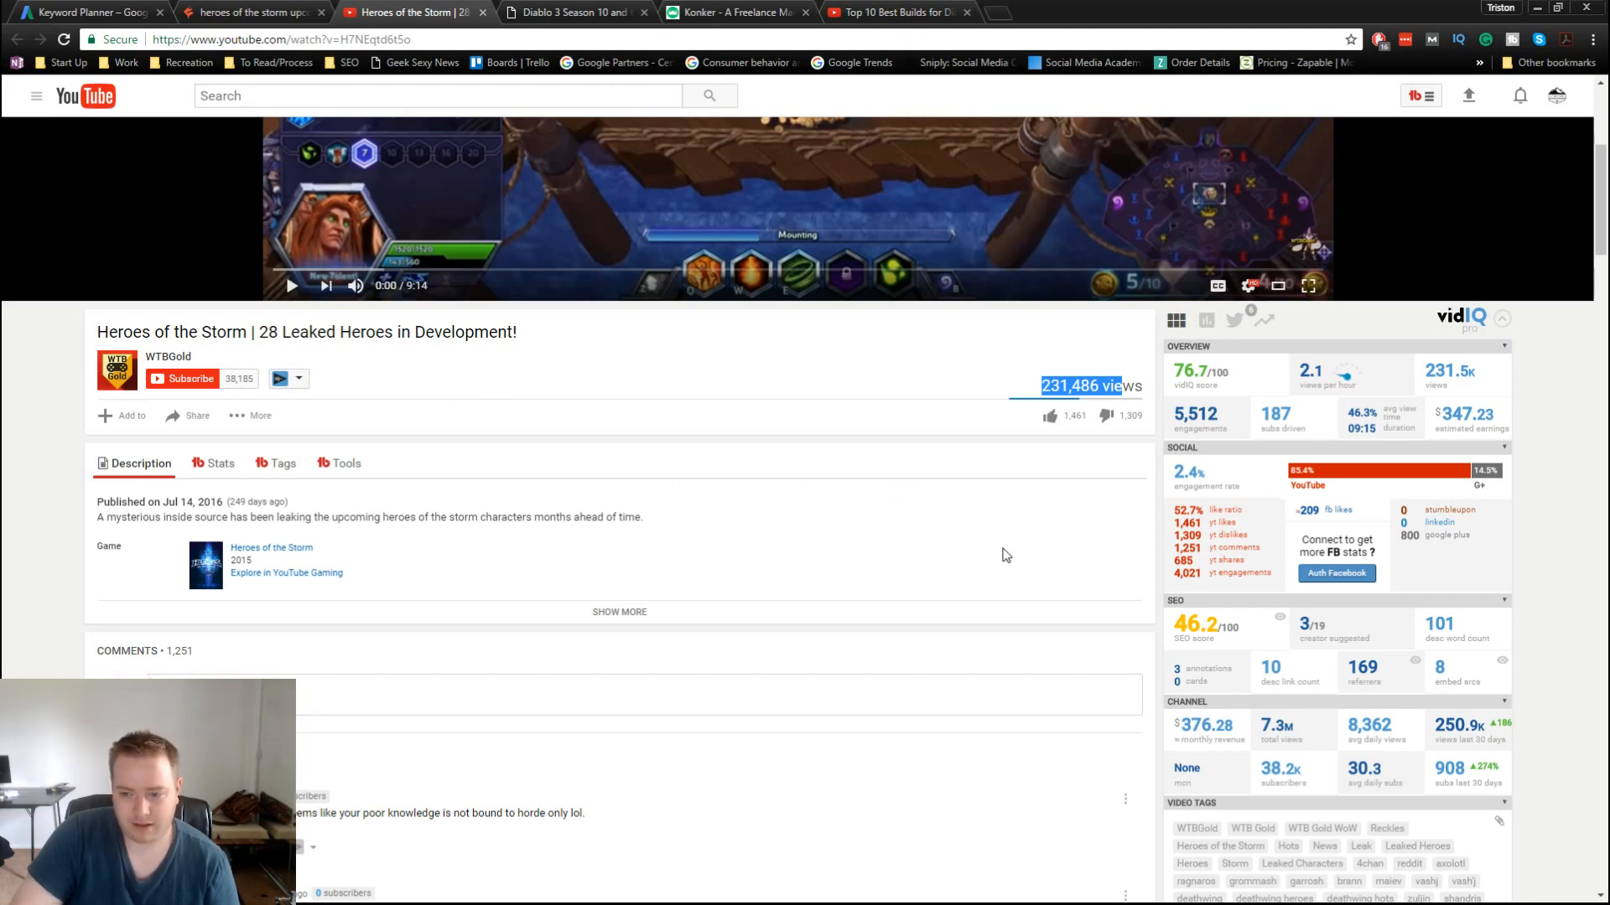
# Step: Look through the video's vidIQ tags and SEO statistics, including its referrers and the list of embed sources
pyautogui.scroll(-2, 1006, 555)
pyautogui.scroll(-2, 1006, 555)
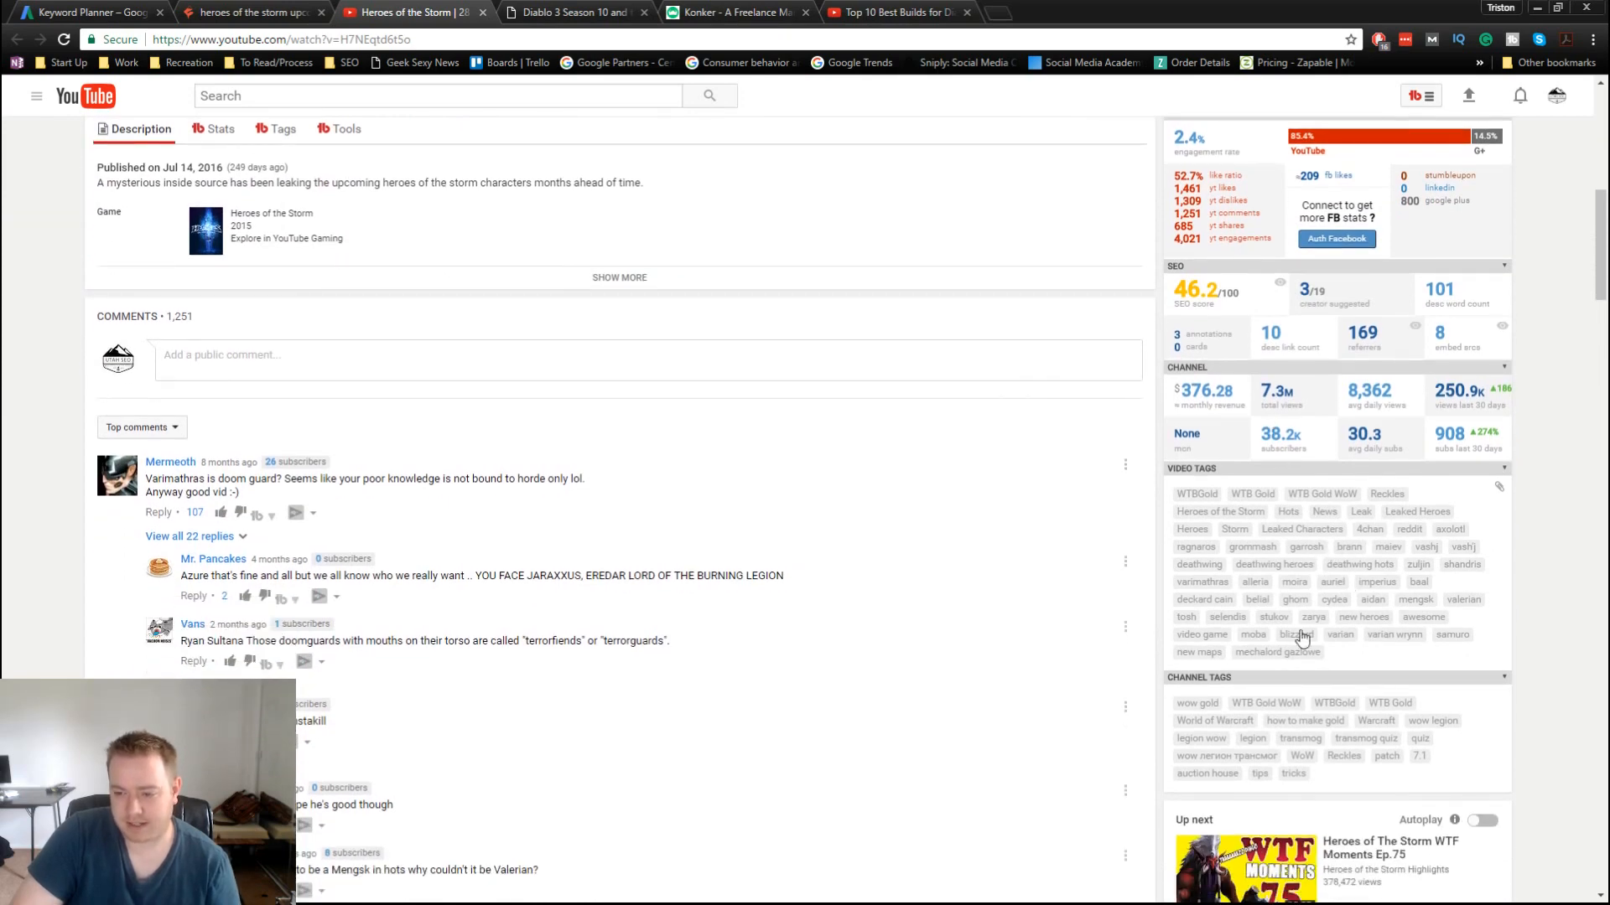
pyautogui.scroll(-2, 1383, 687)
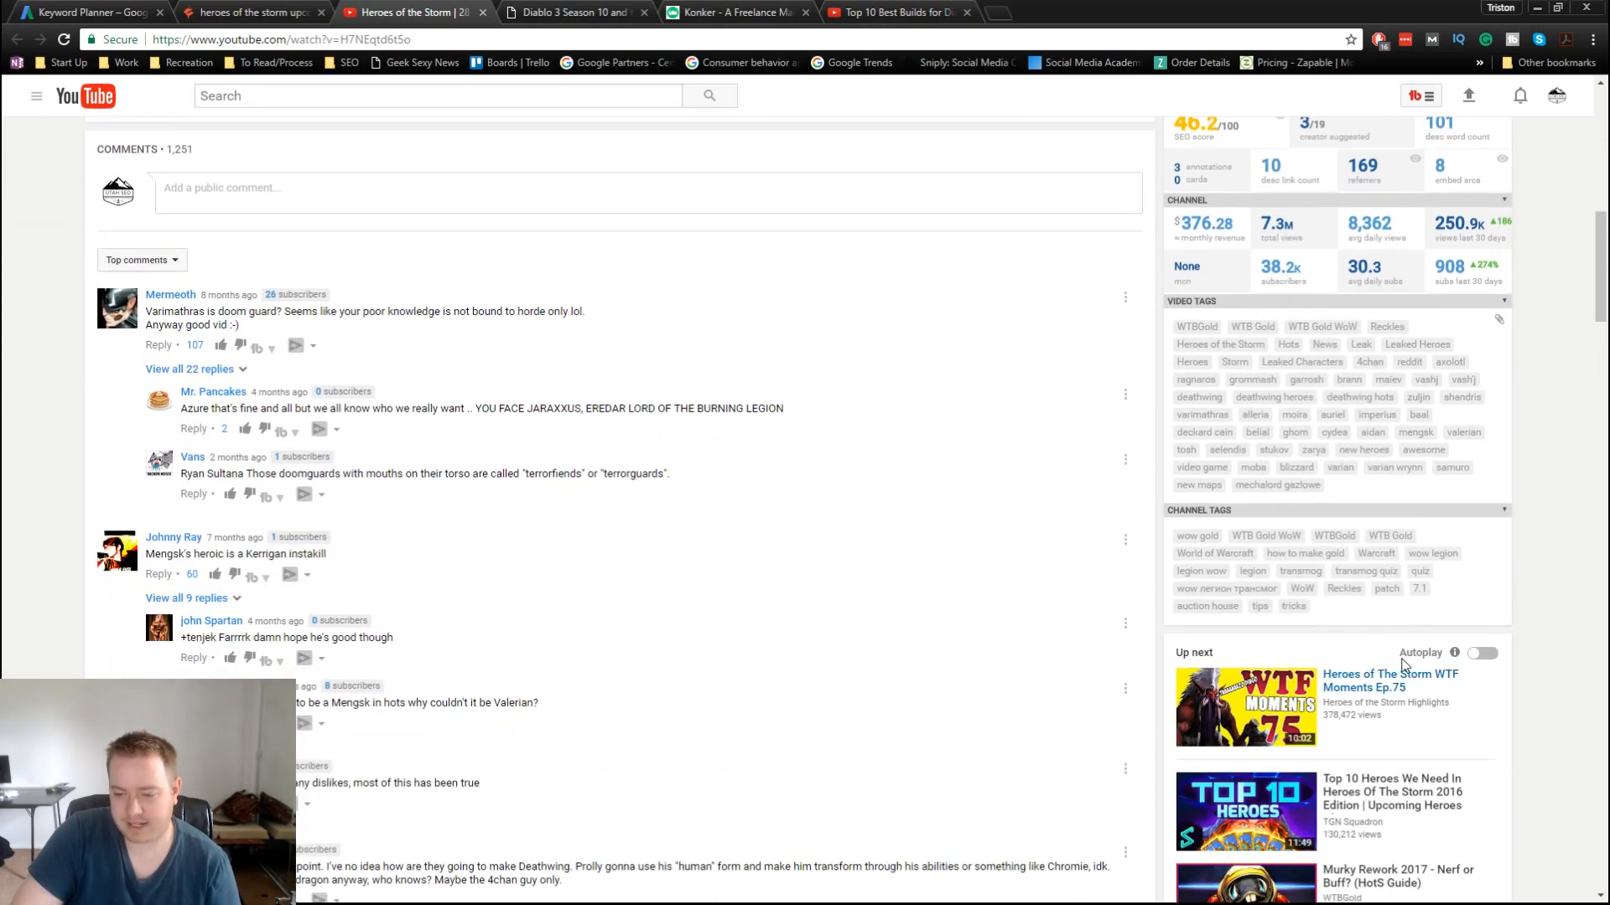
pyautogui.scroll(4, 1382, 651)
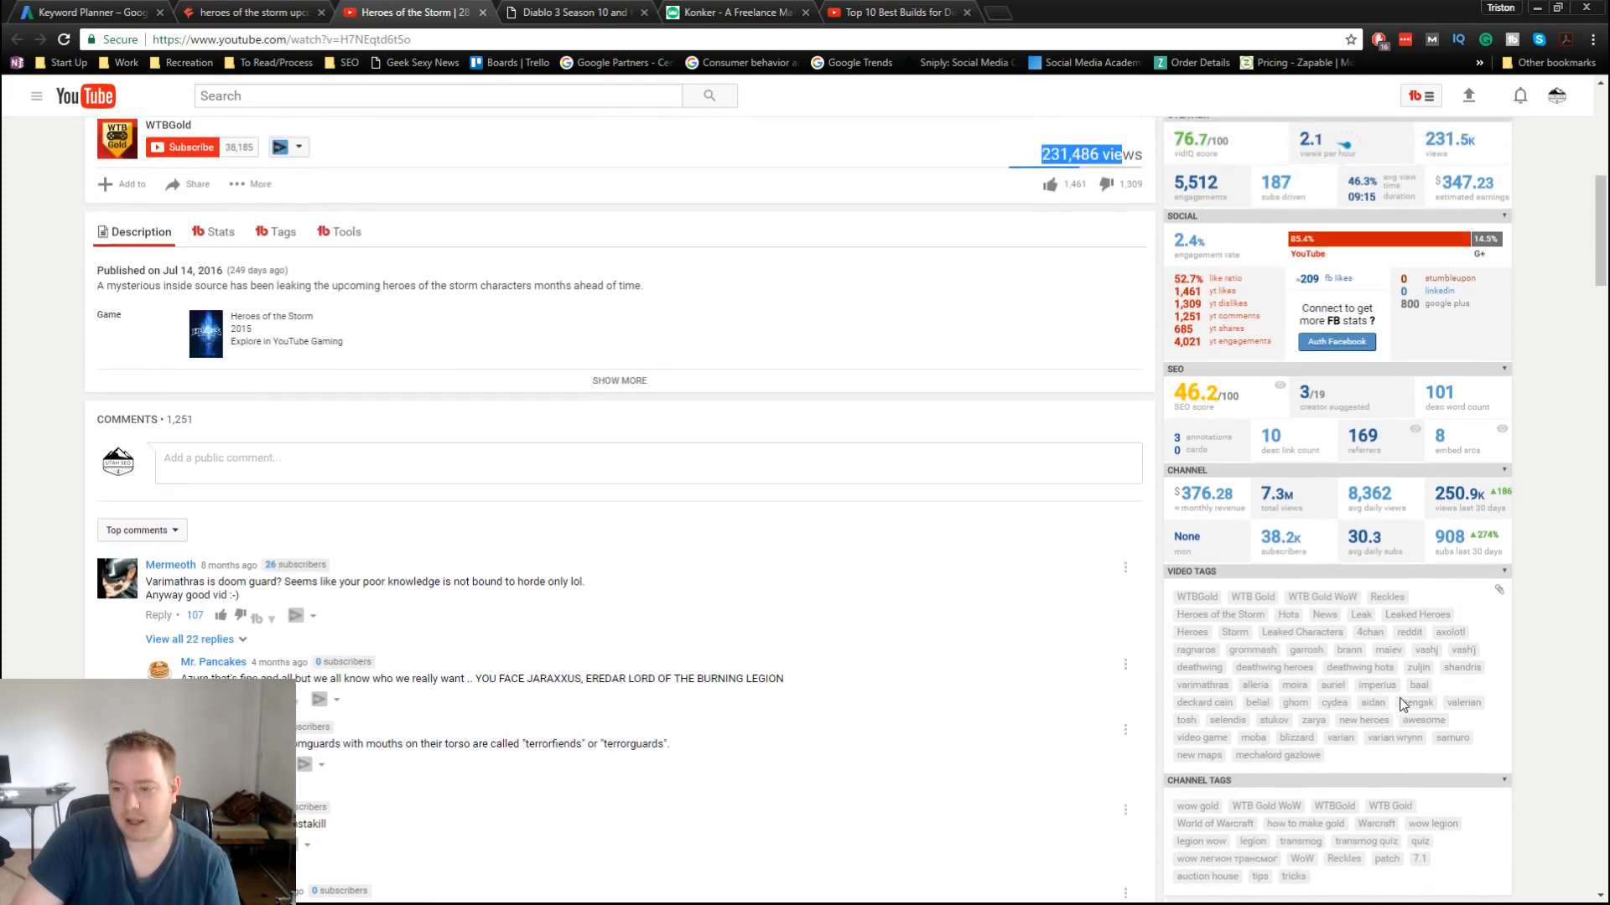
pyautogui.click(1363, 503)
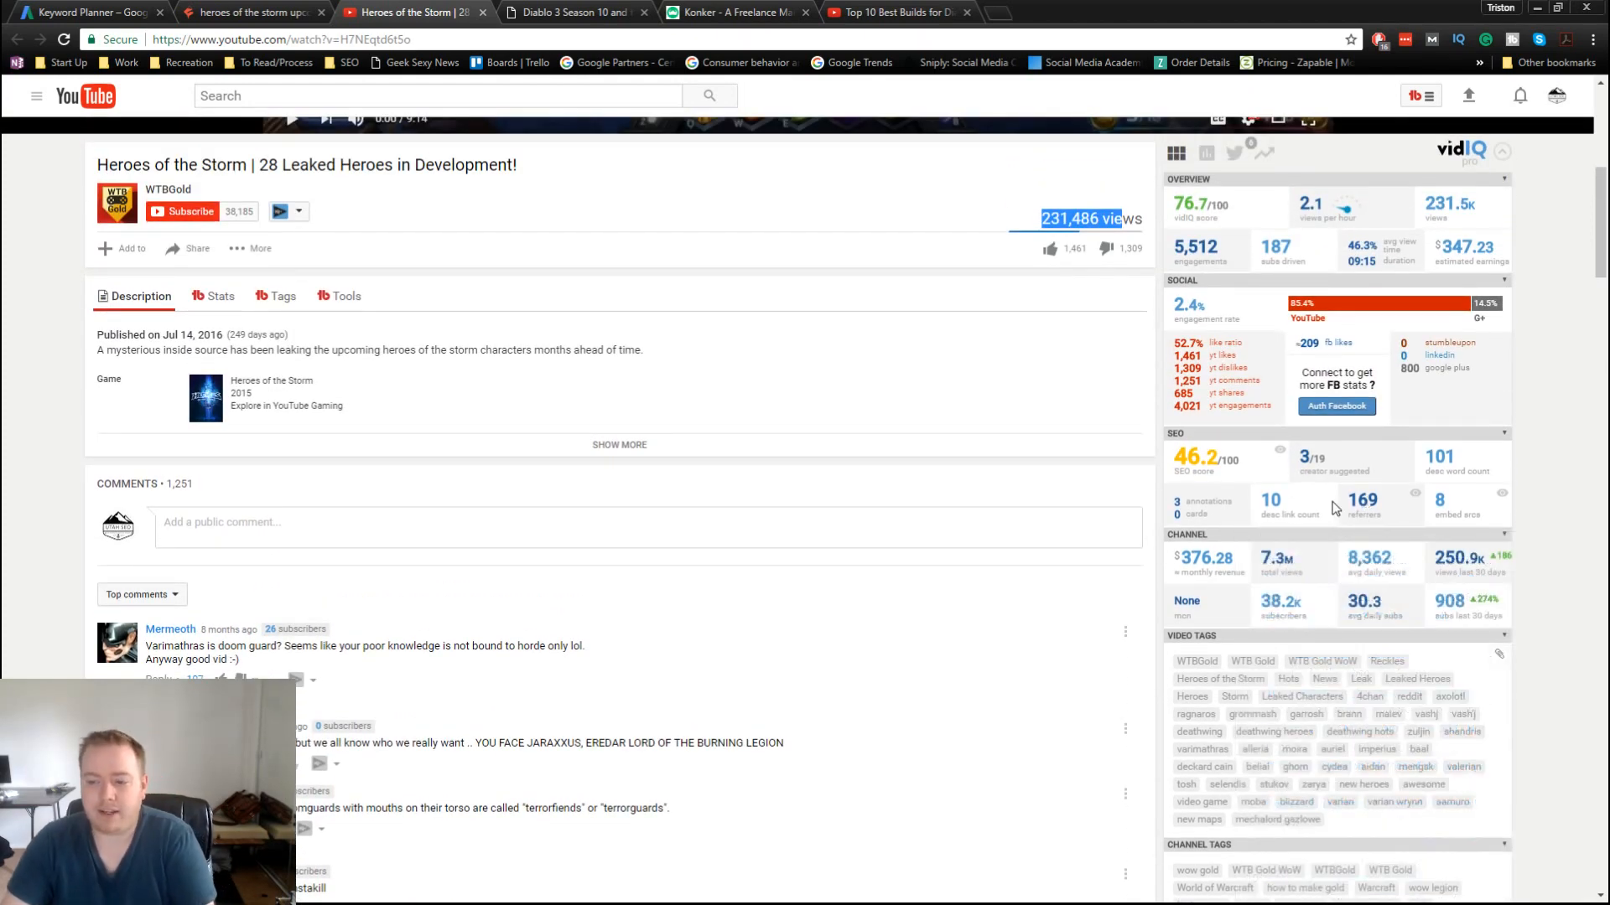
pyautogui.moveTo(1438, 495)
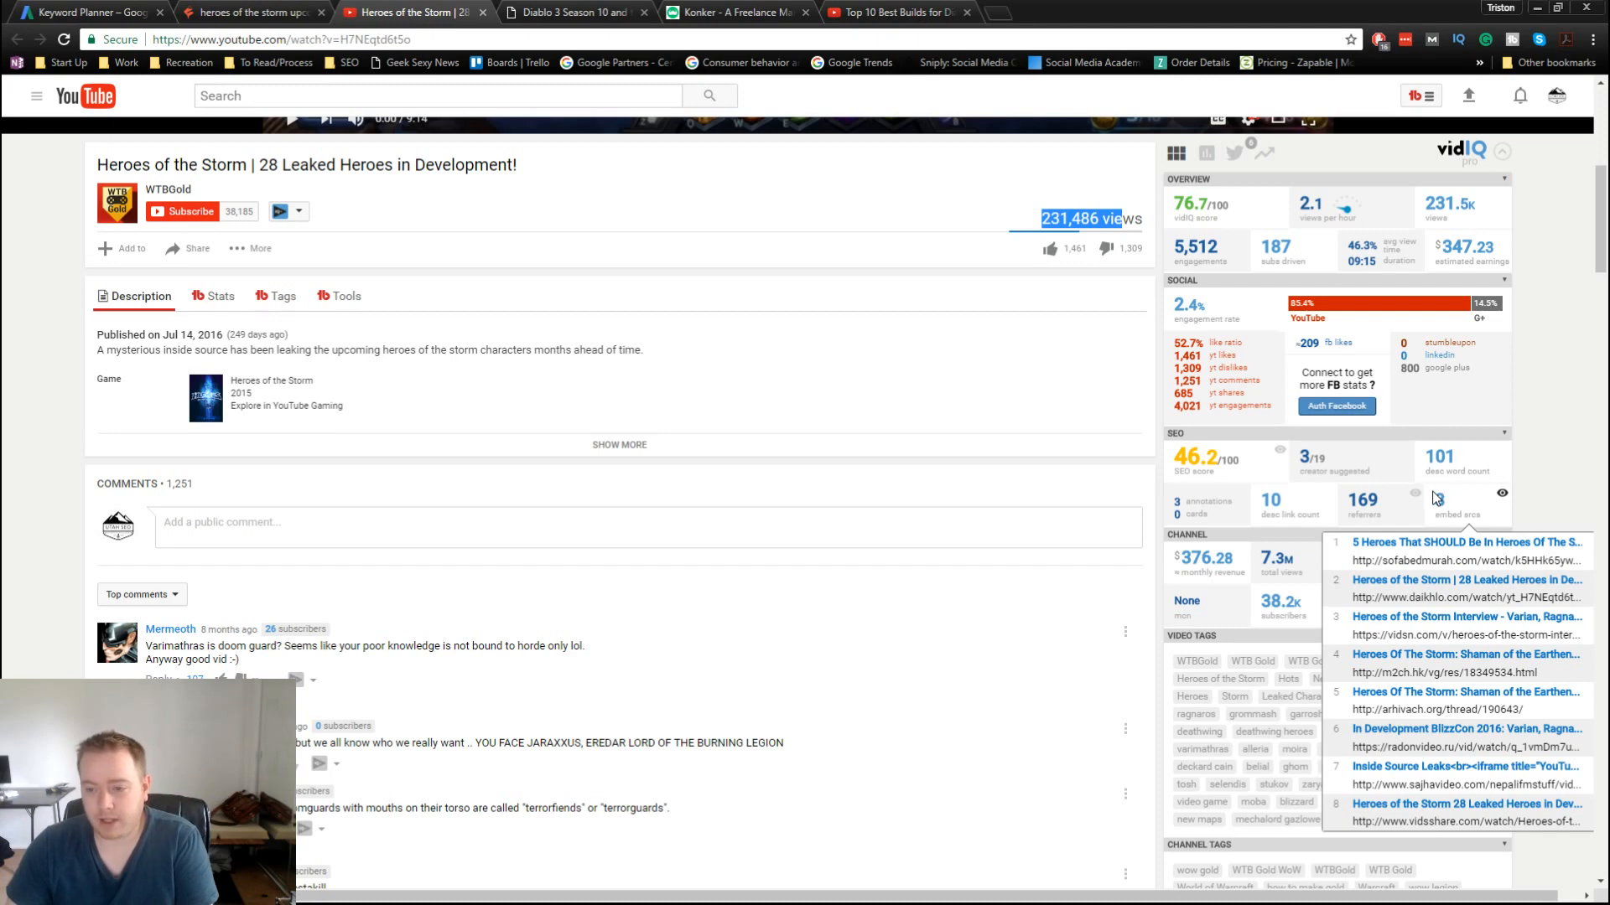
# Step: Examine the video's social share counts and estimated earnings in the vidIQ statistics
pyautogui.scroll(1, 1437, 498)
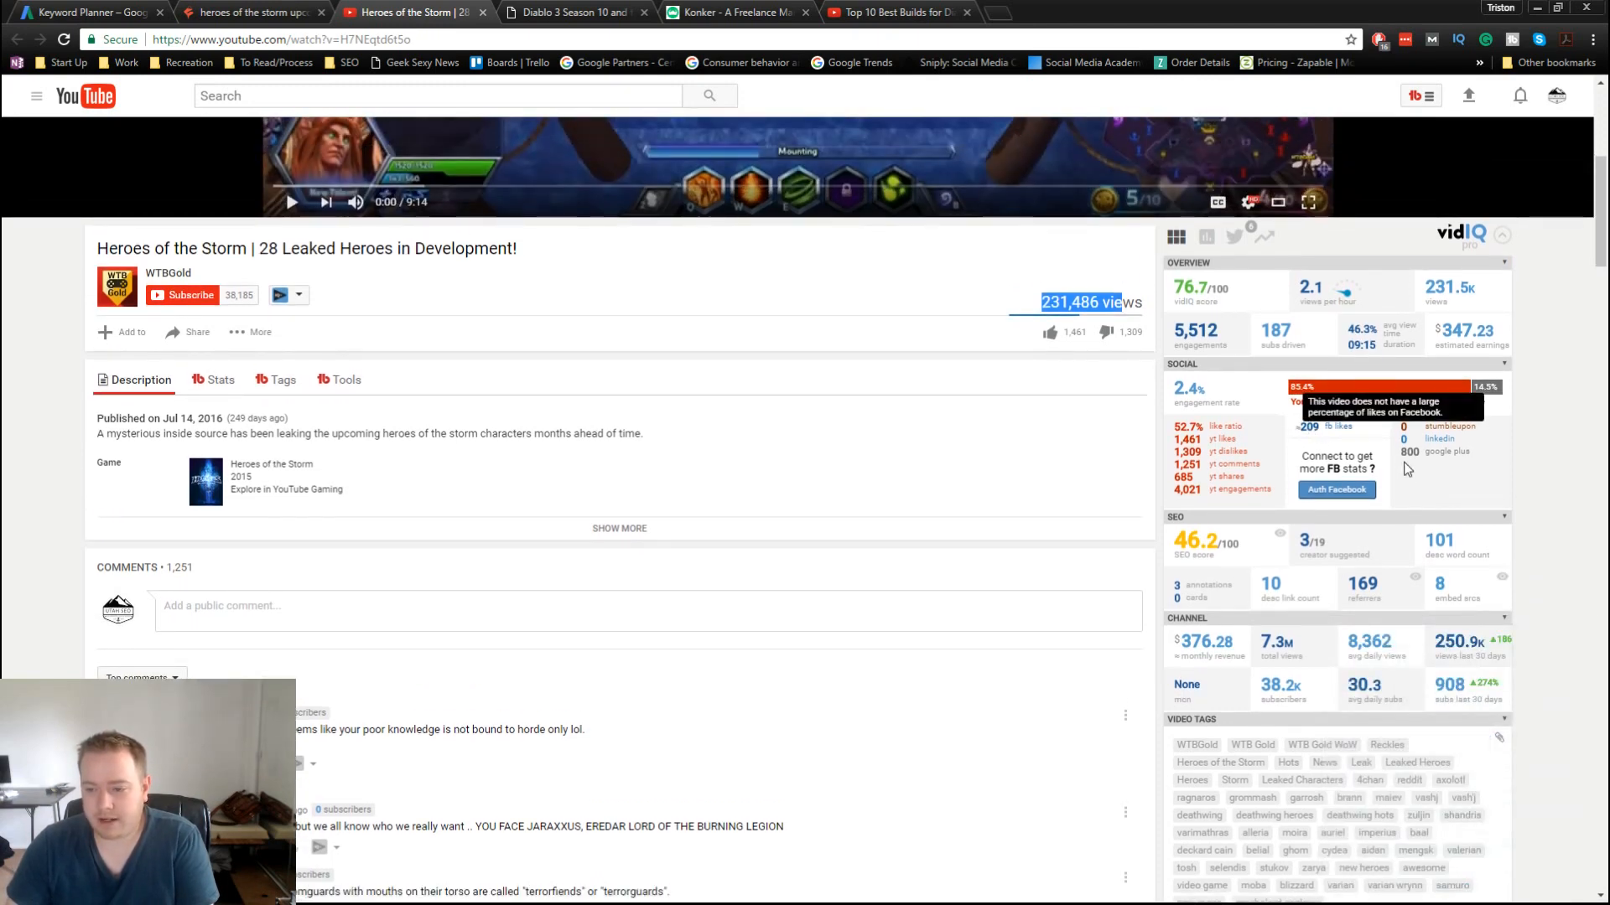
pyautogui.moveTo(1400, 423); pyautogui.dragTo(1442, 457)
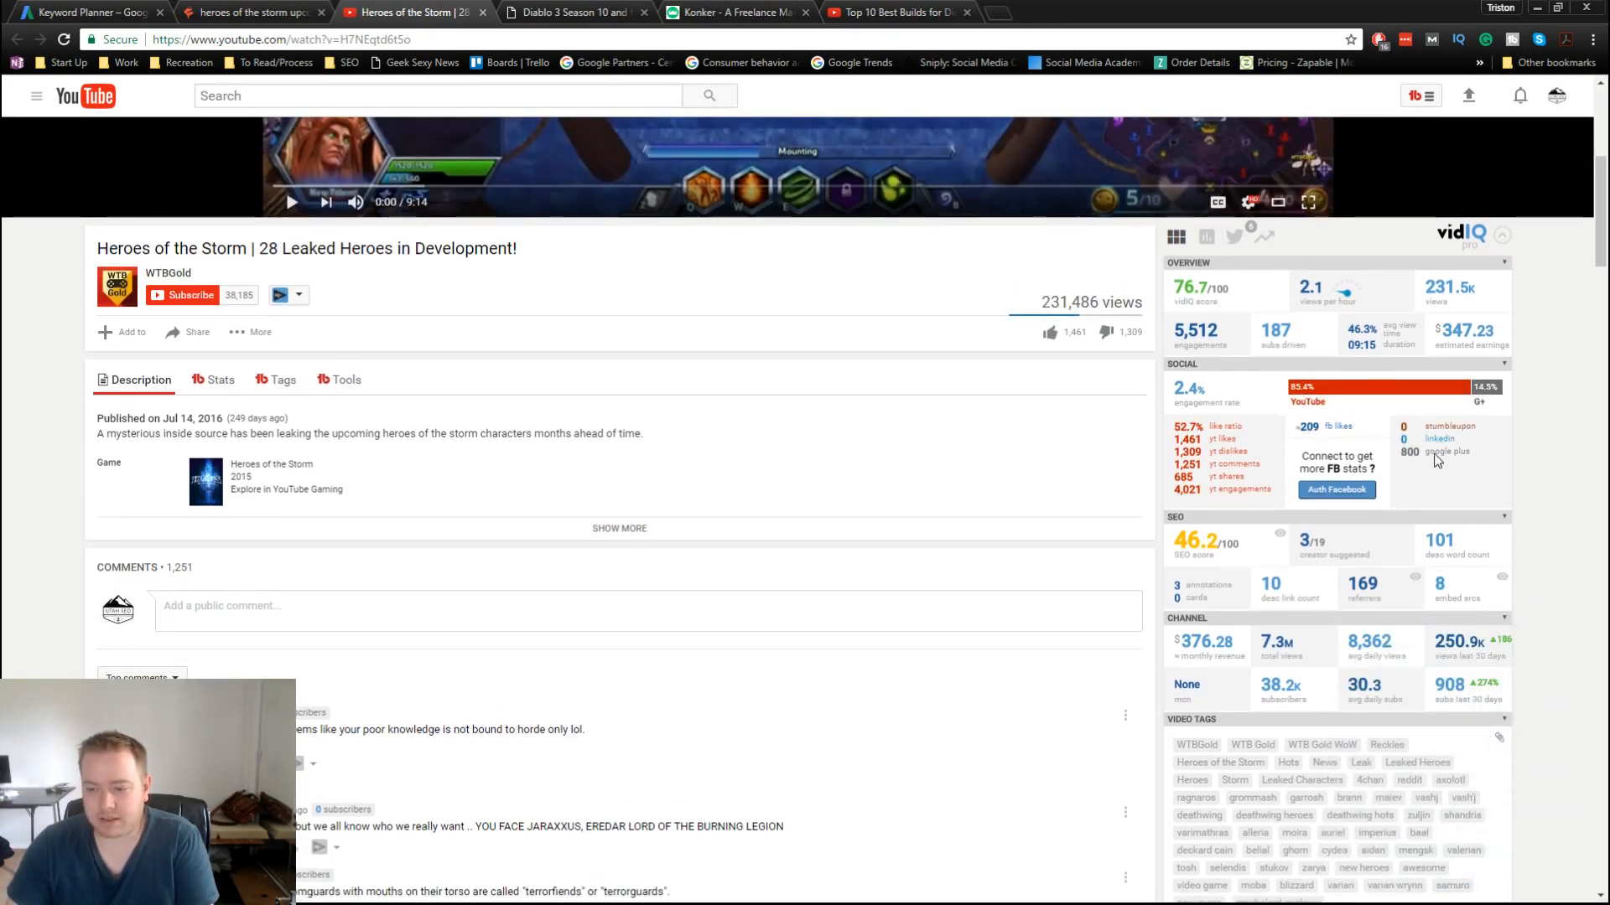
pyautogui.scroll(1, 1437, 484)
pyautogui.moveTo(1505, 430)
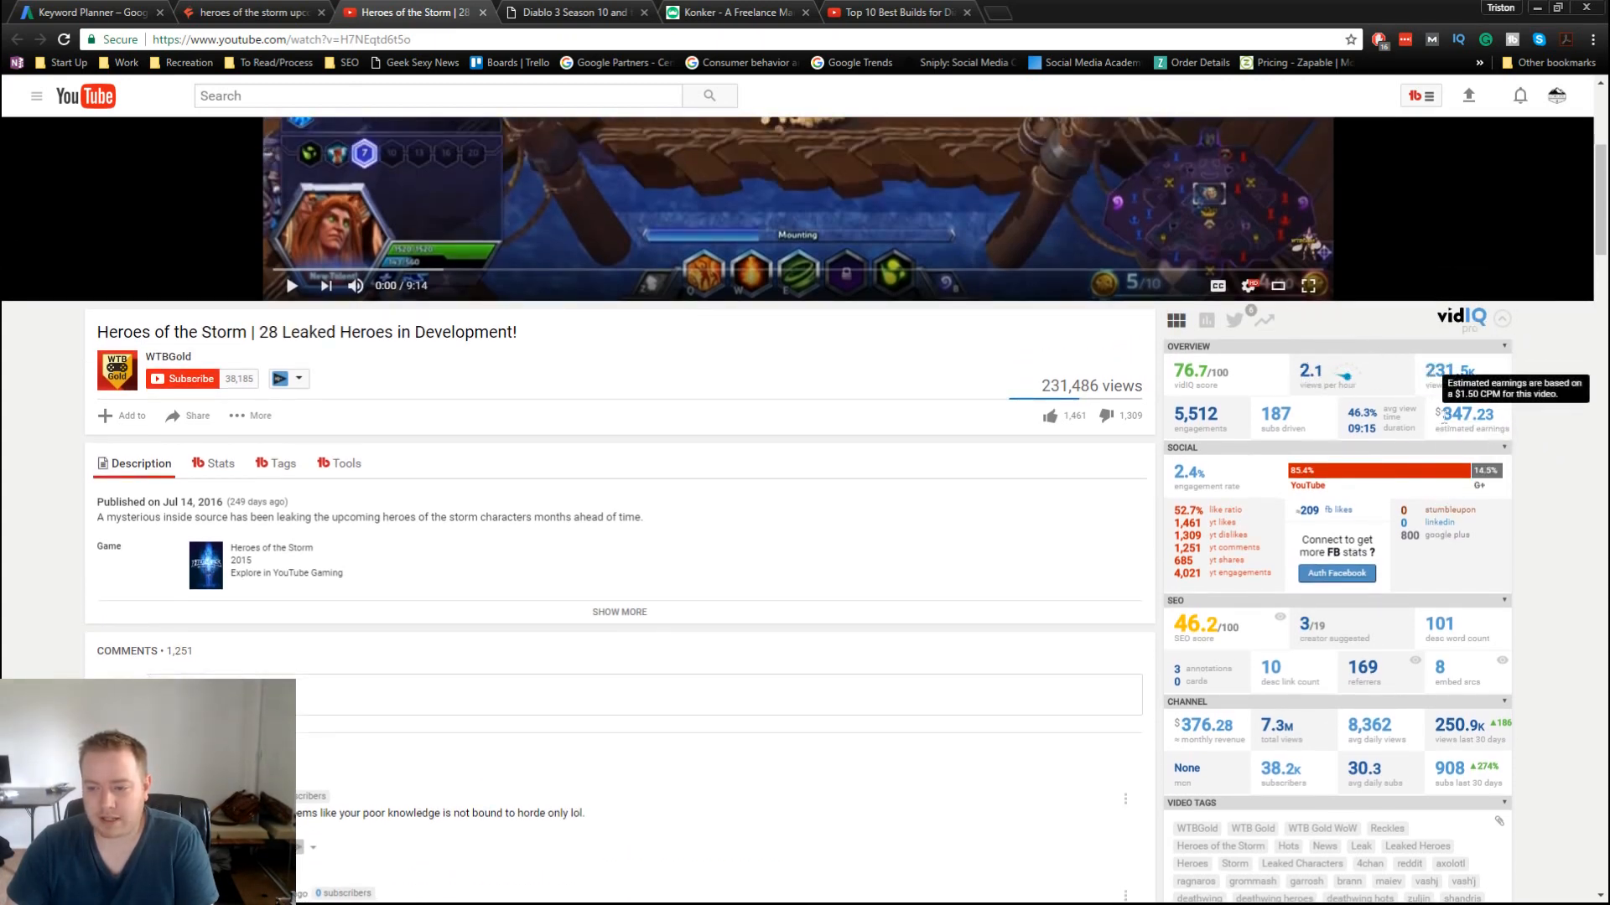
pyautogui.moveTo(1441, 414); pyautogui.dragTo(1473, 414)
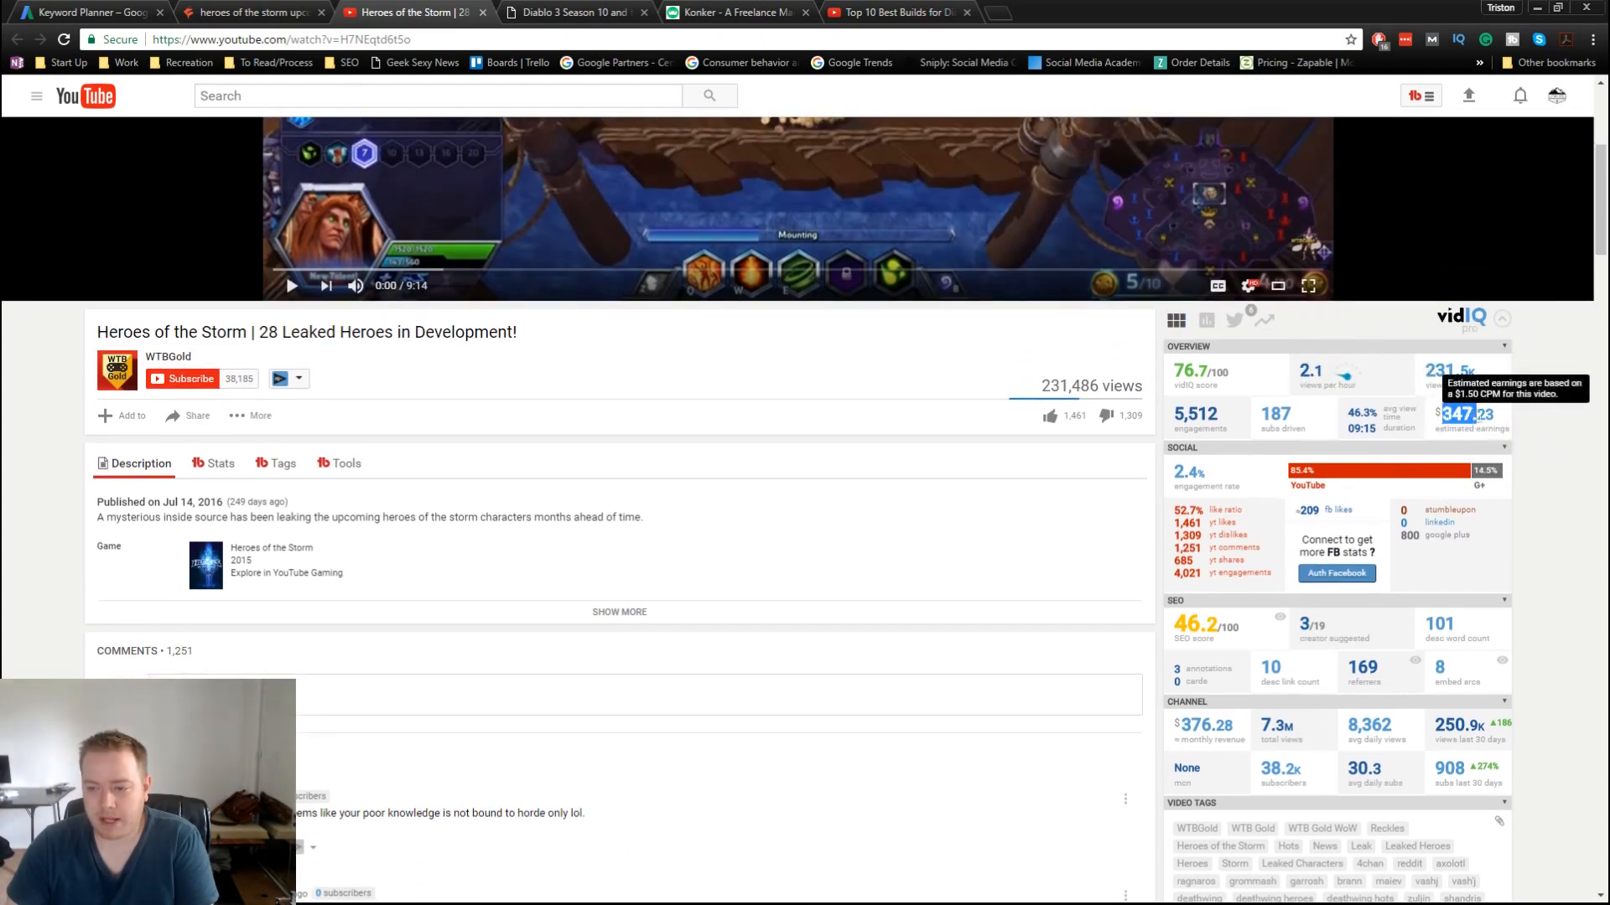
pyautogui.click(1559, 532)
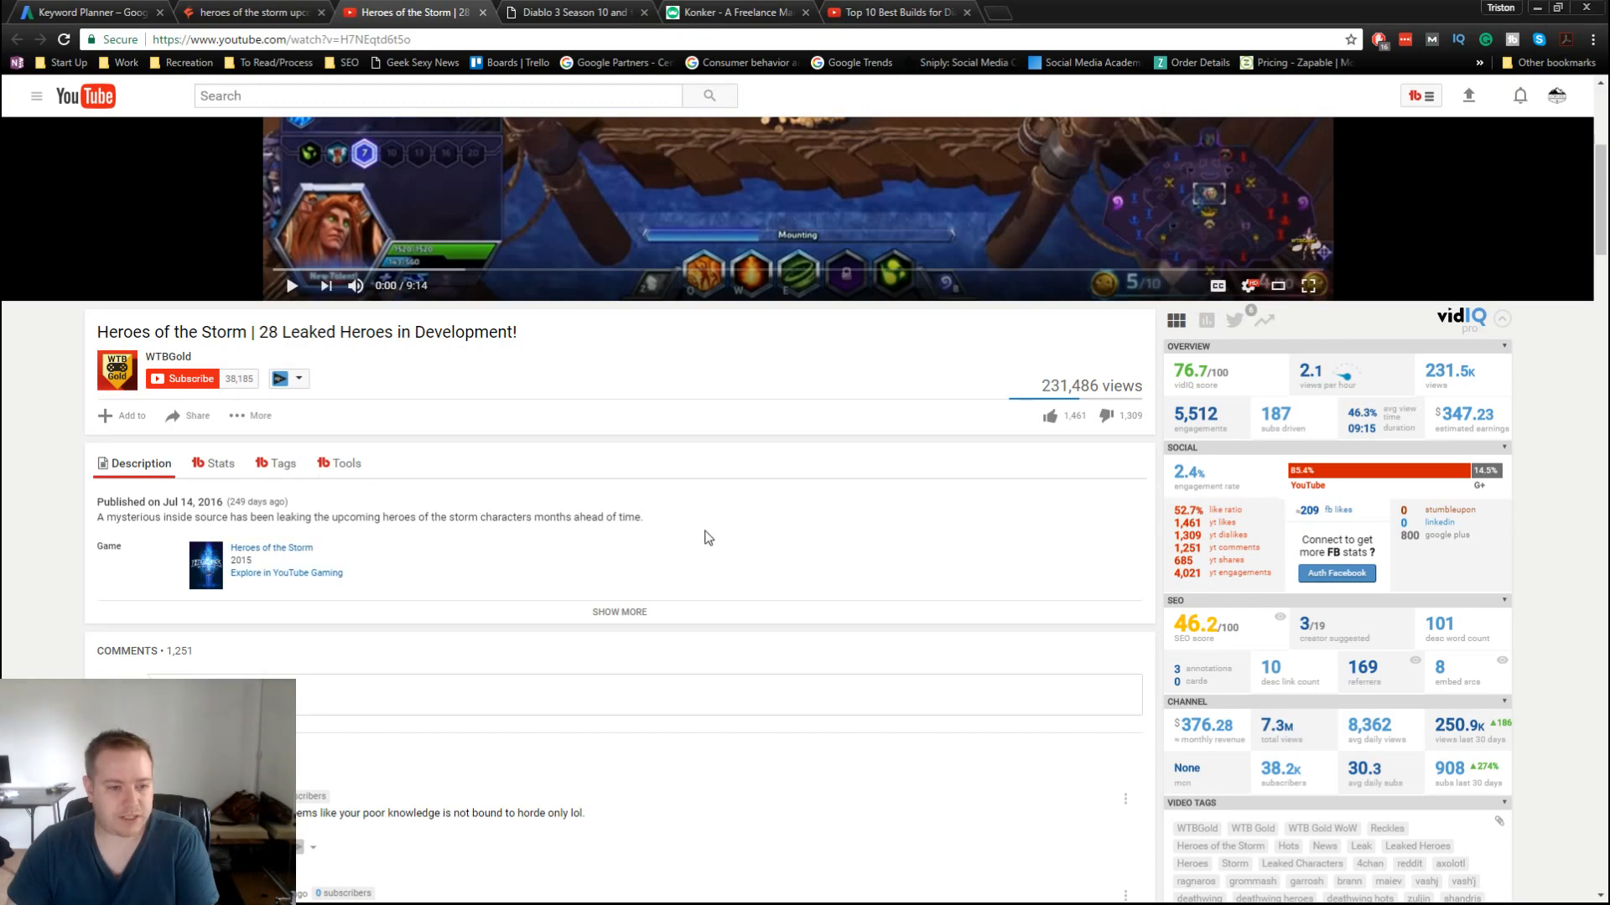
# Step: Review the video tags, channel tags and up-next suggestions of the leaked heroes video
pyautogui.scroll(3, 779, 578)
pyautogui.scroll(2, 907, 688)
pyautogui.scroll(-8, 922, 679)
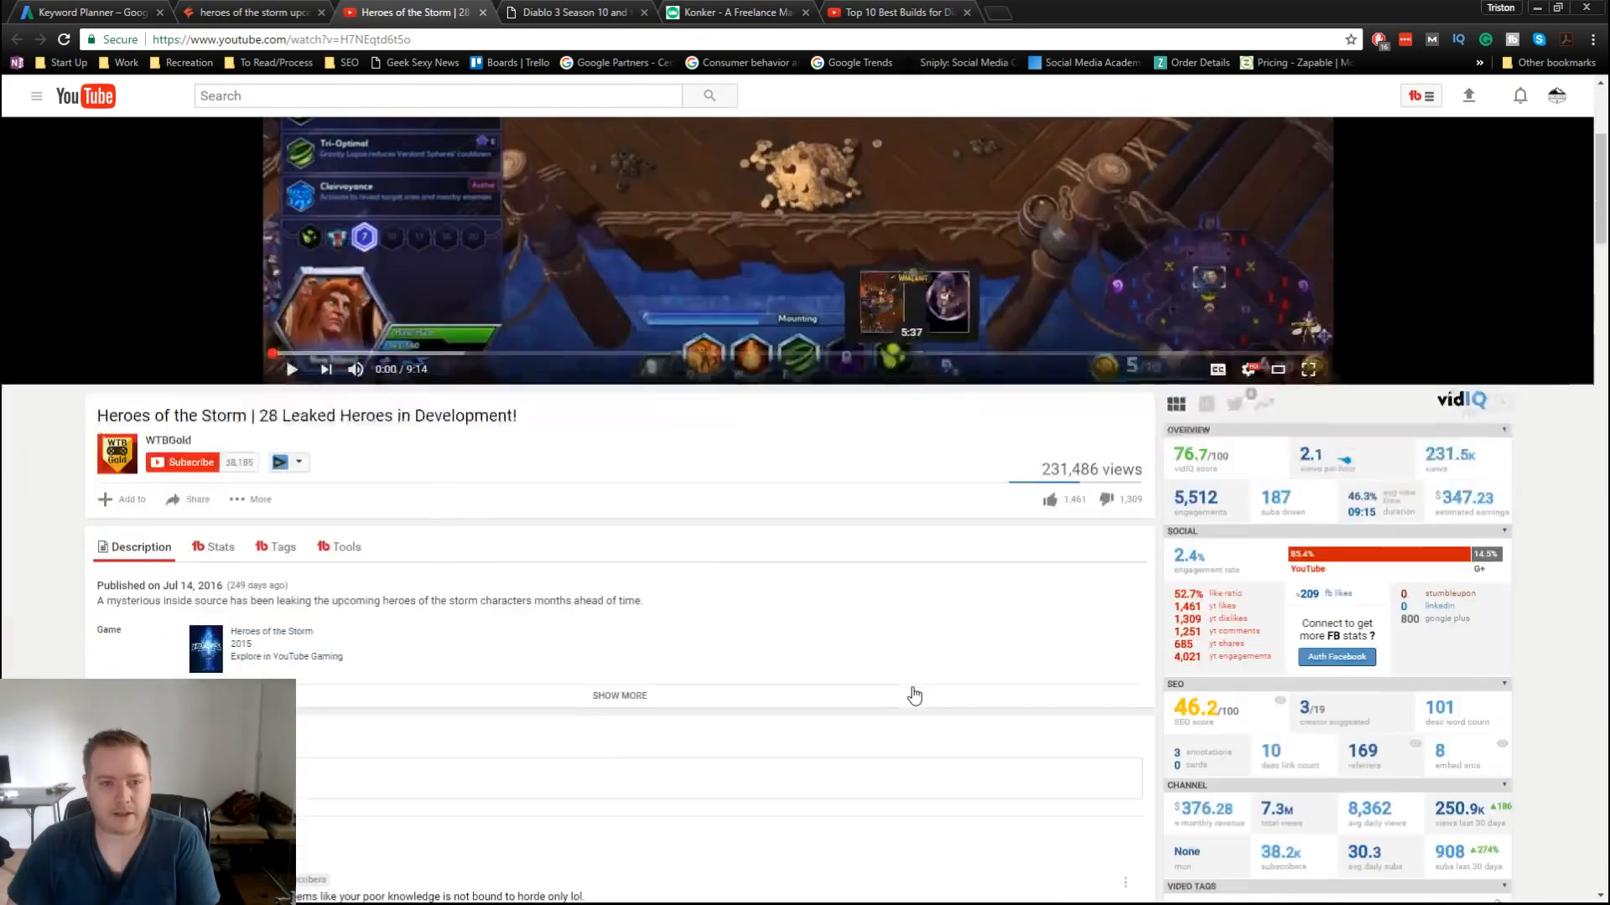
pyautogui.scroll(-2, 1336, 643)
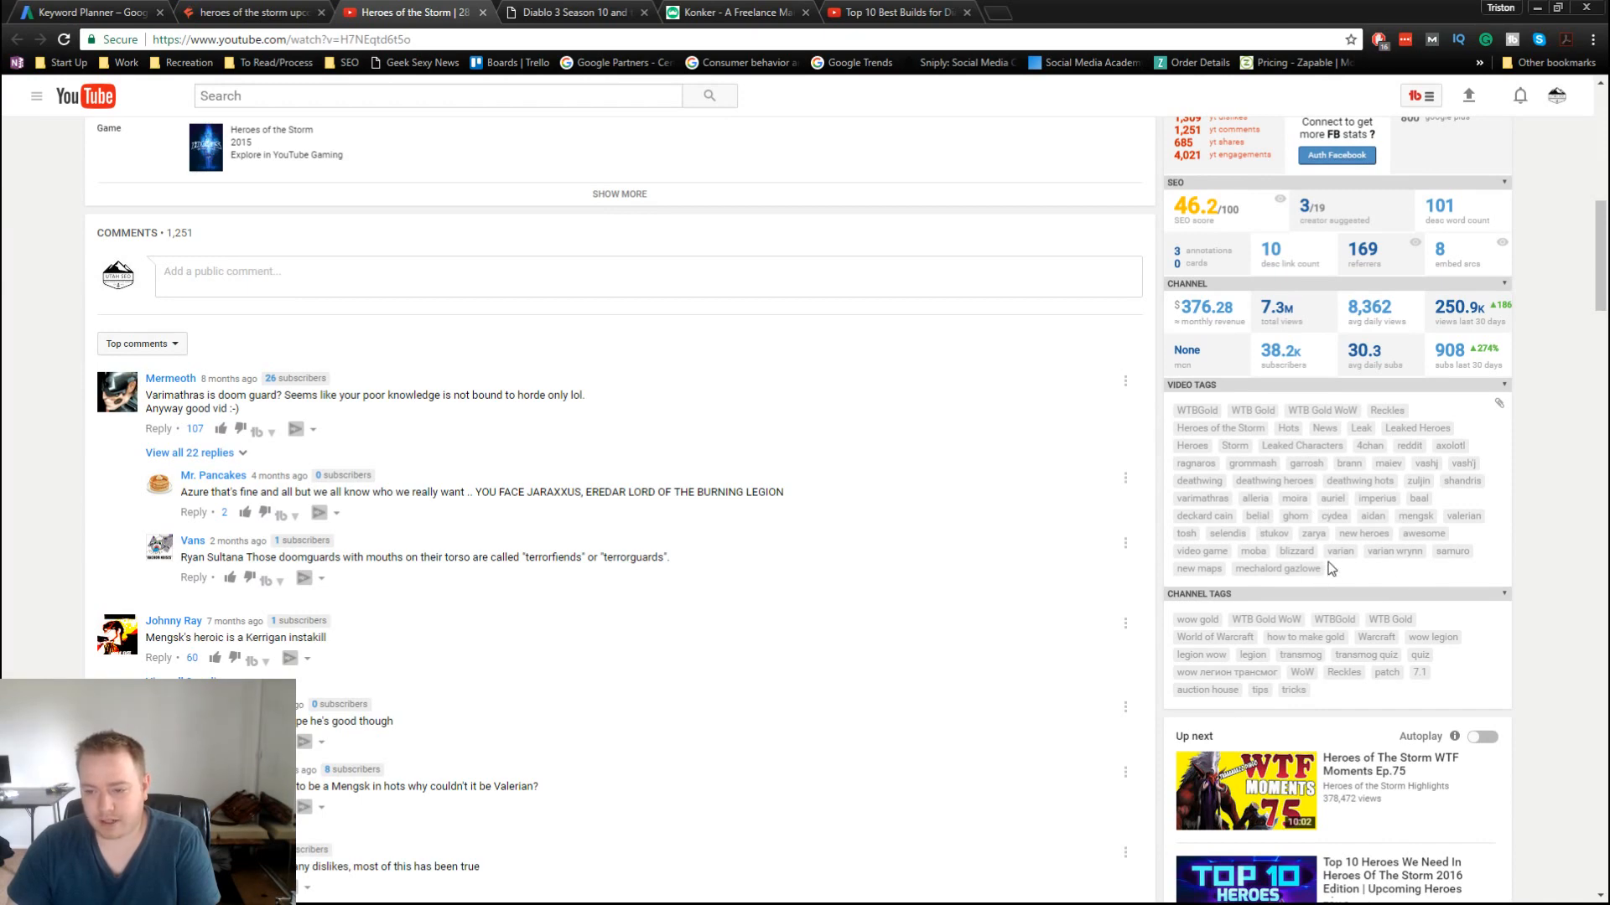
pyautogui.scroll(-2, 1339, 732)
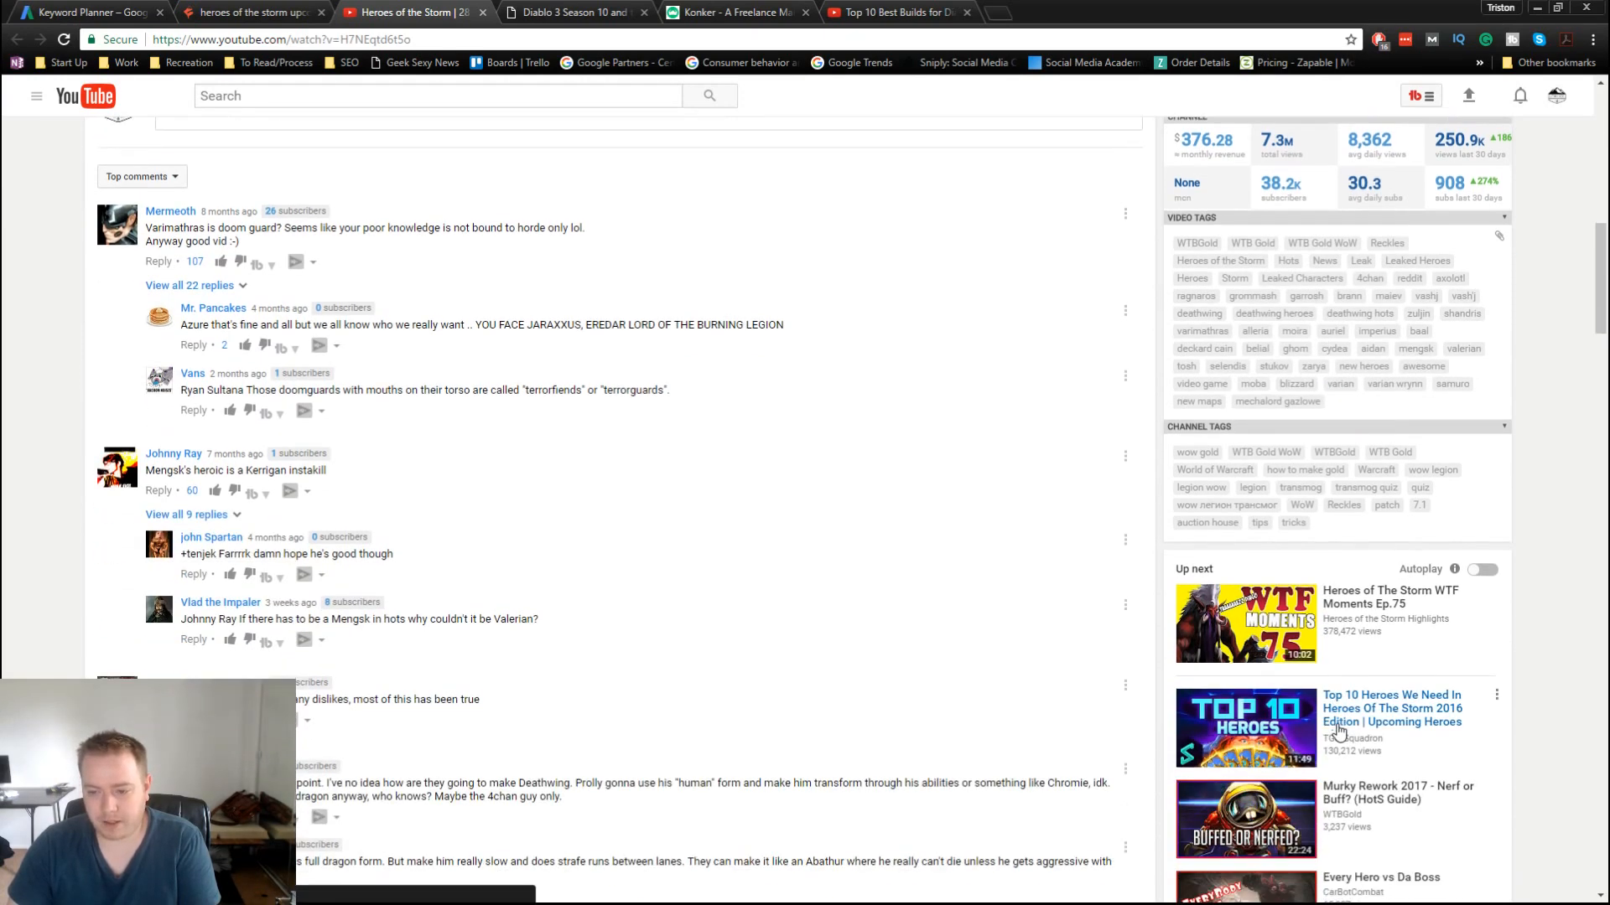
pyautogui.scroll(5, 1332, 720)
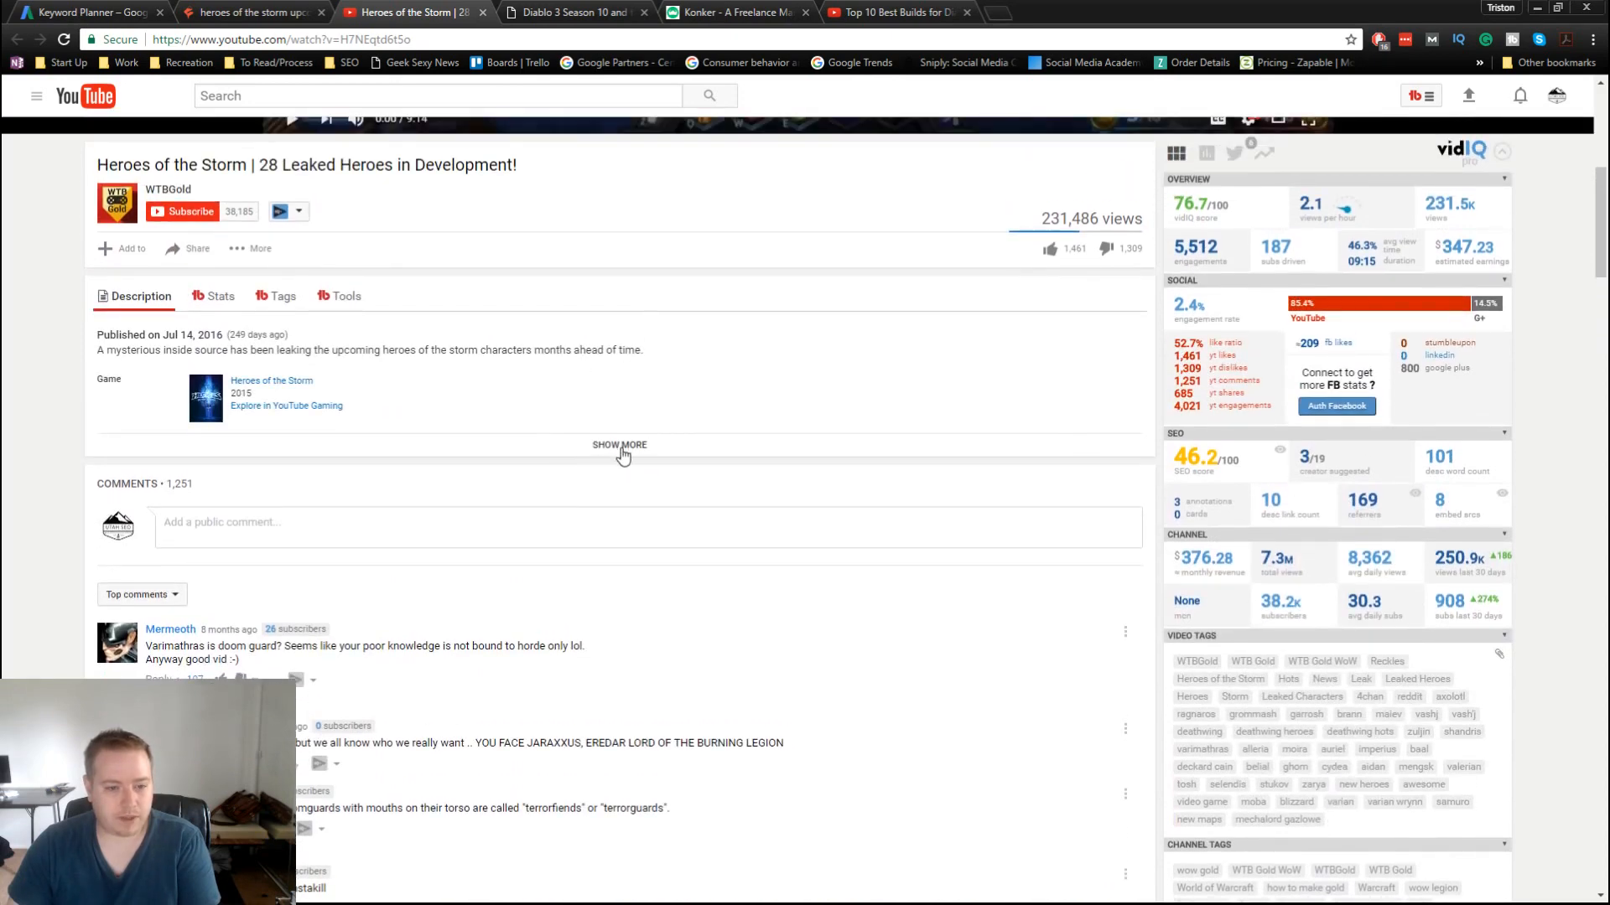
# Step: Expand the full video description, read through it and check it against the video's view count
pyautogui.click(617, 446)
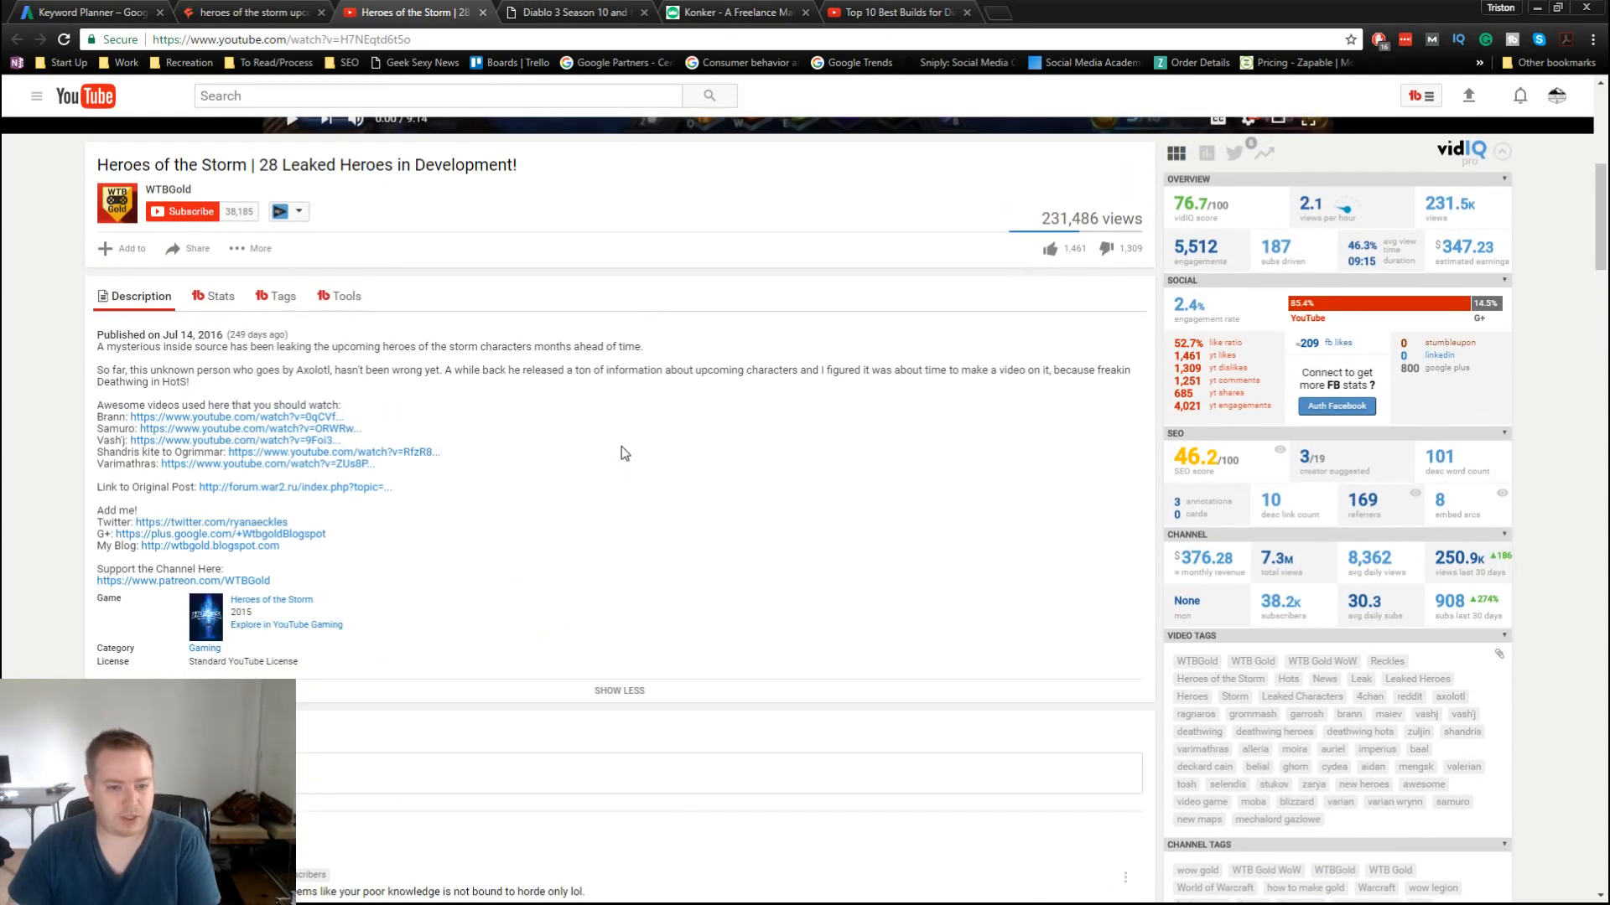
pyautogui.scroll(2, 643, 419)
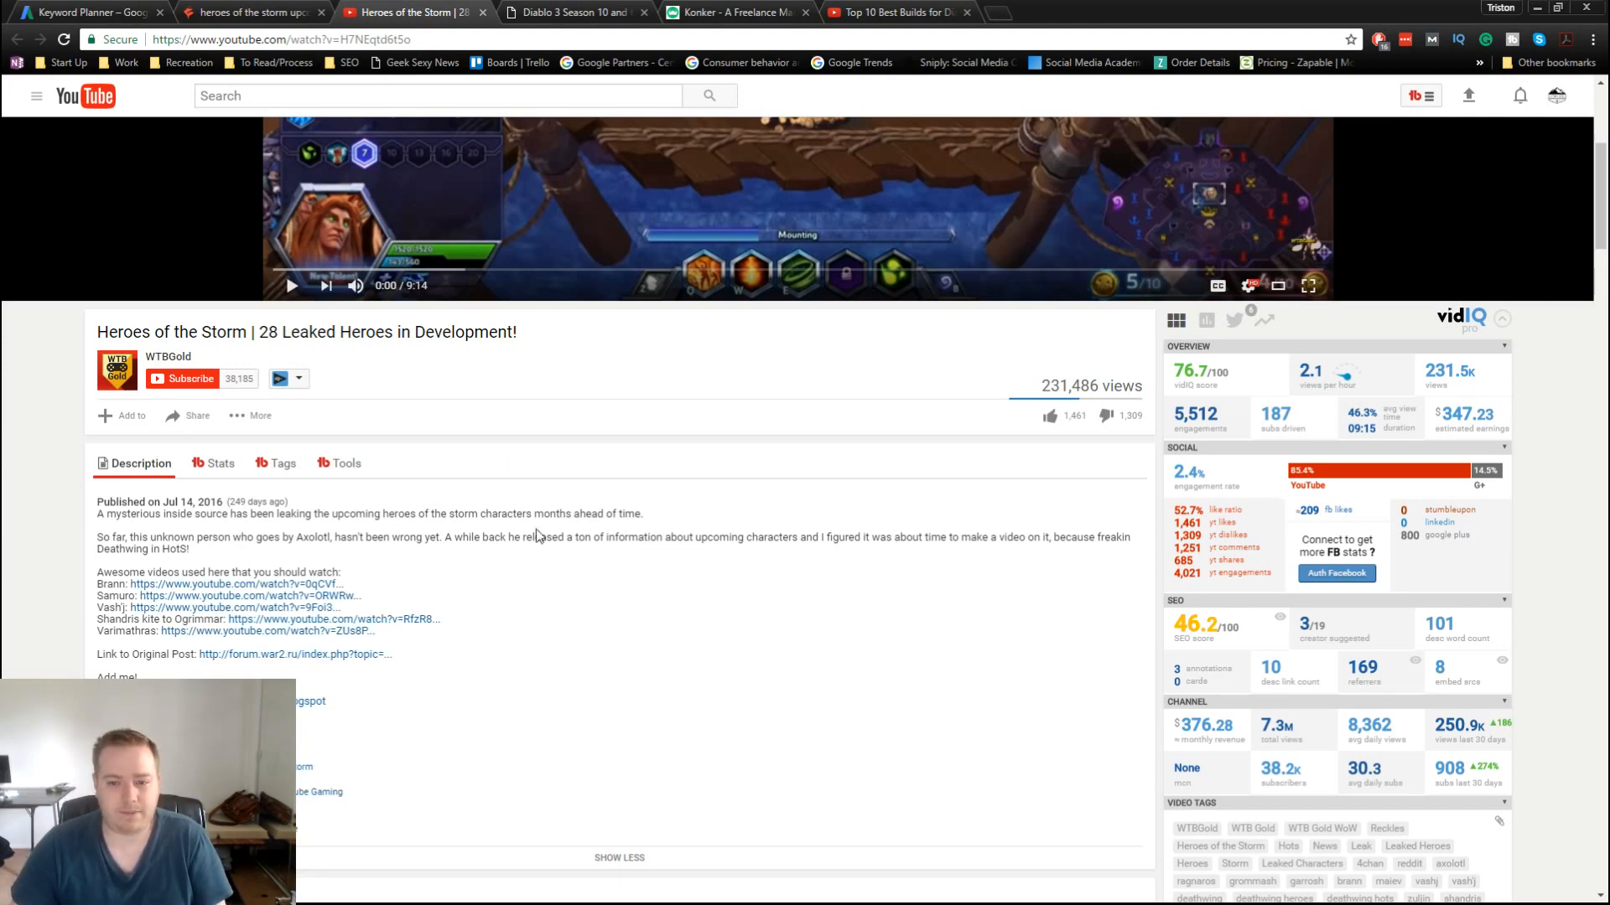
pyautogui.scroll(2, 577, 612)
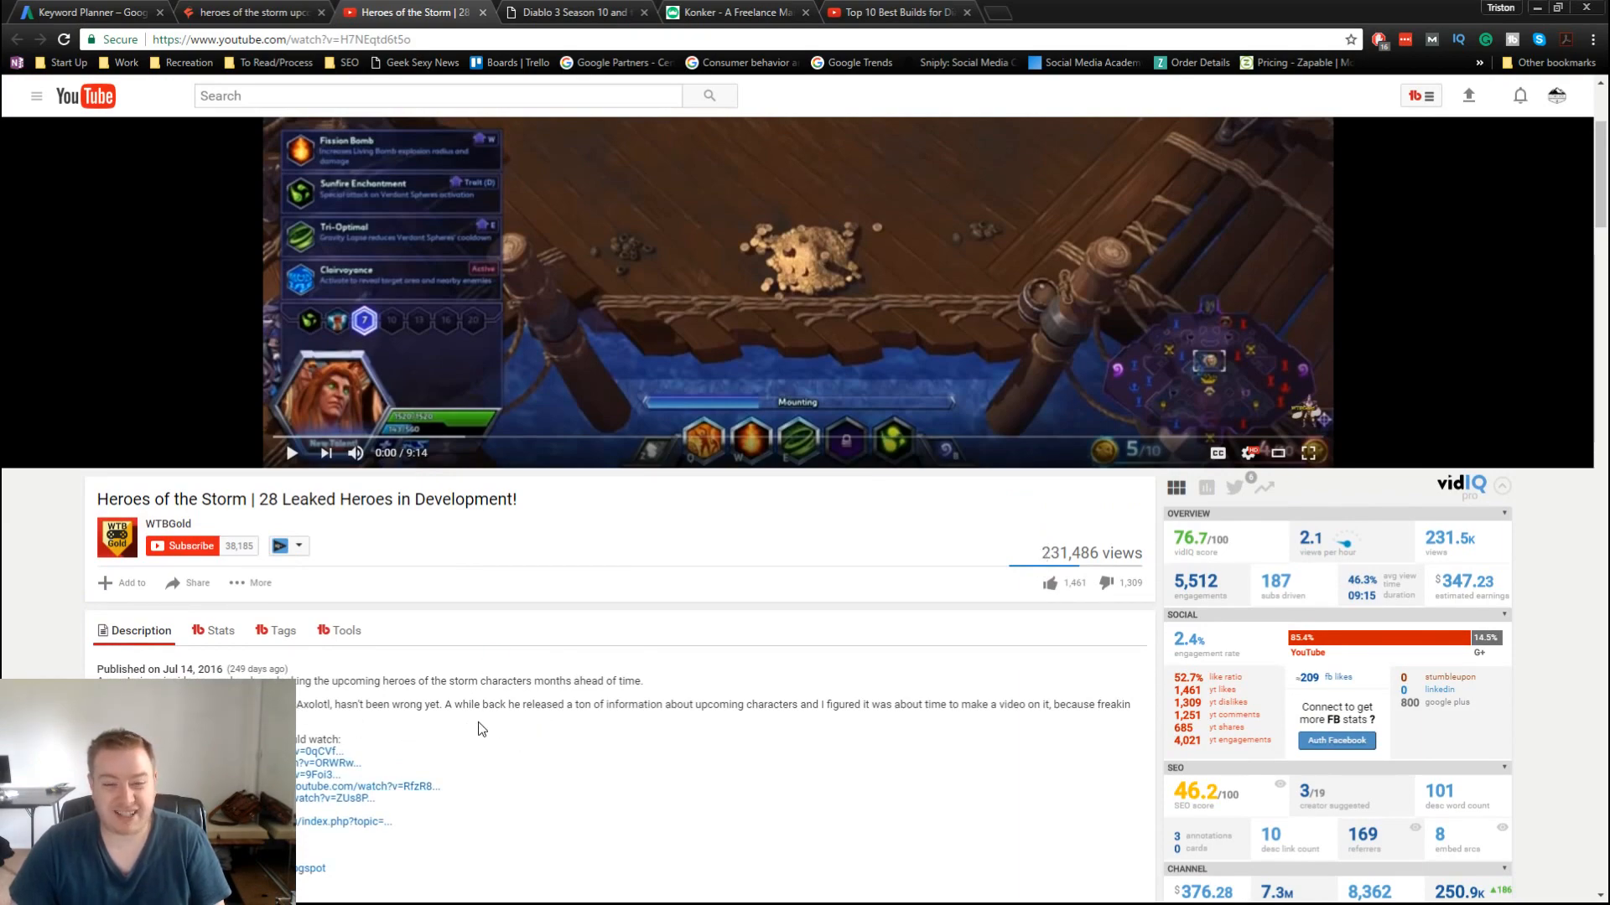
pyautogui.scroll(-1, 553, 772)
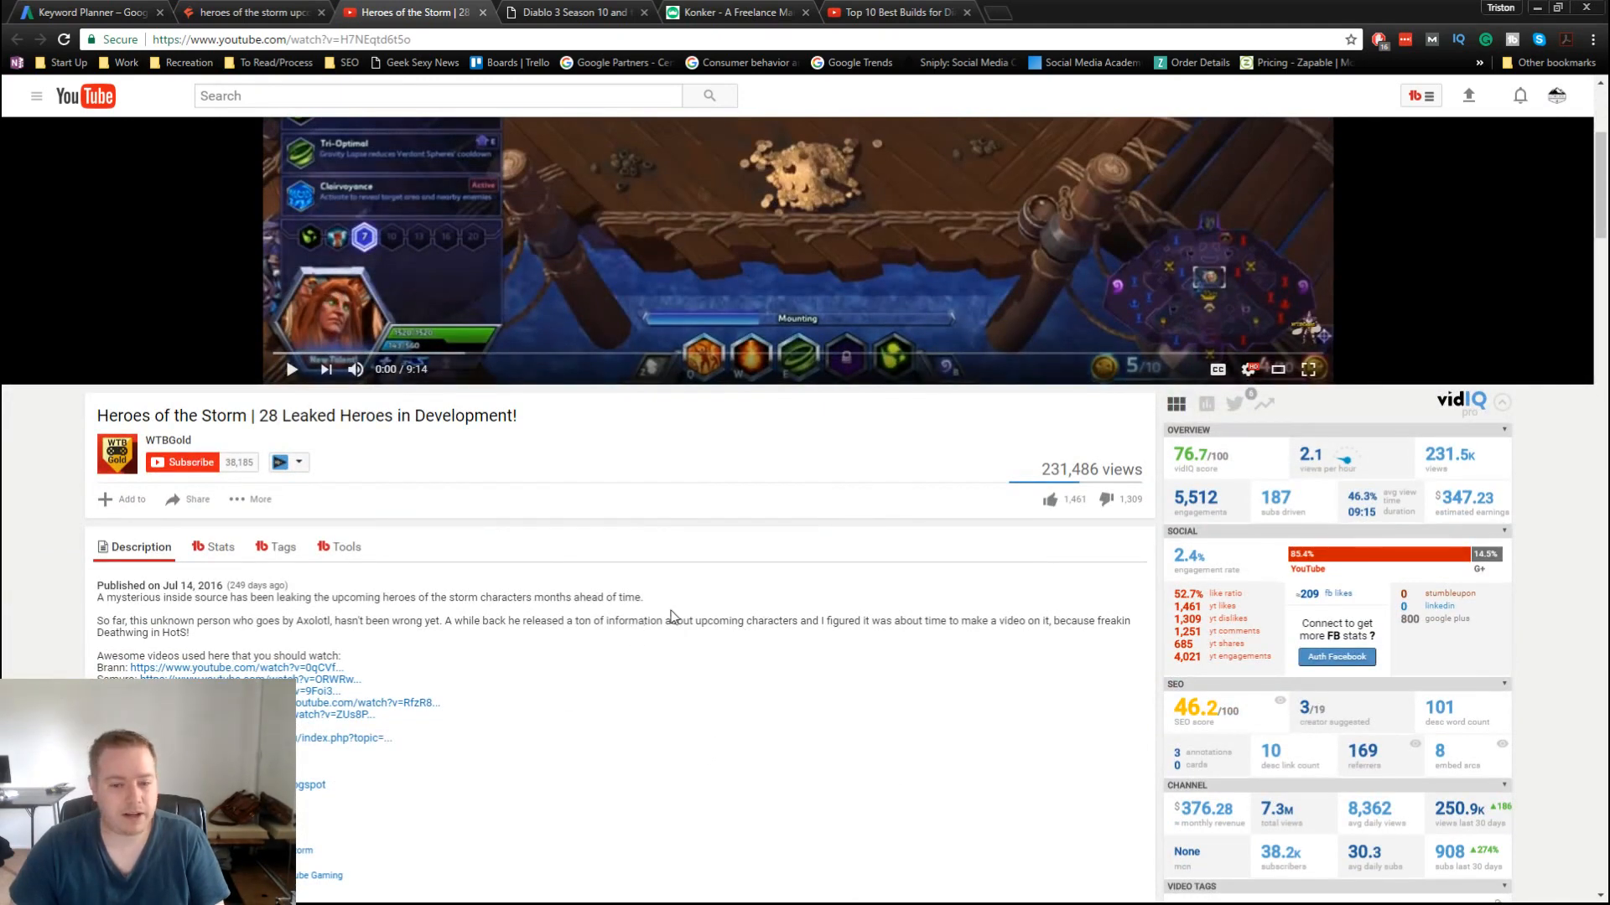
pyautogui.scroll(-1, 485, 587)
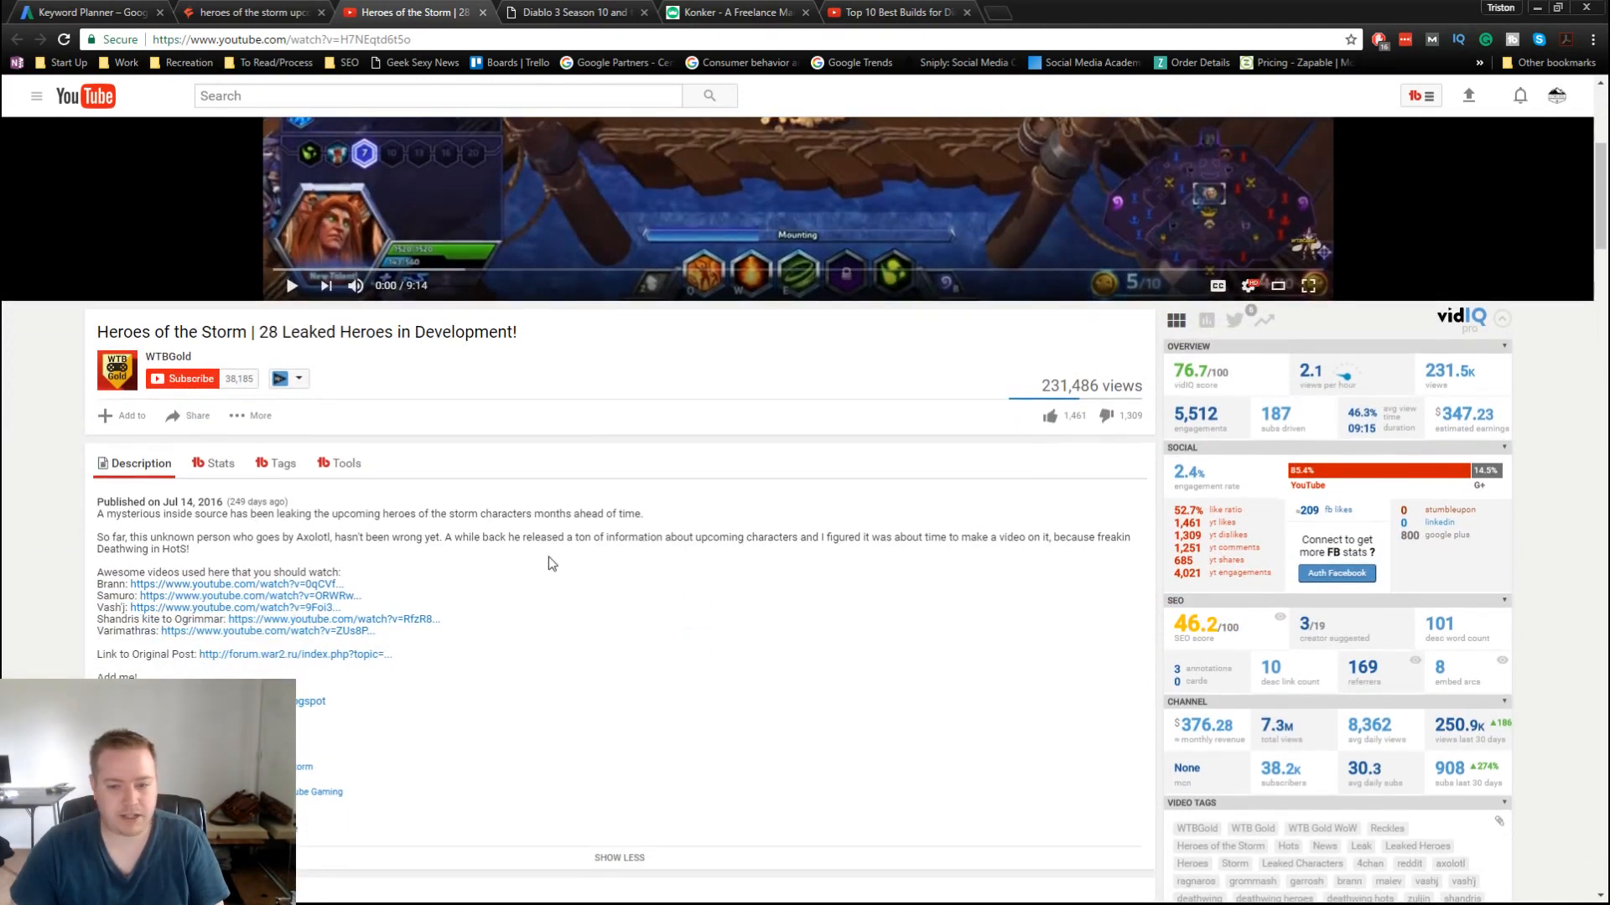
pyautogui.moveTo(1041, 385); pyautogui.dragTo(1098, 386)
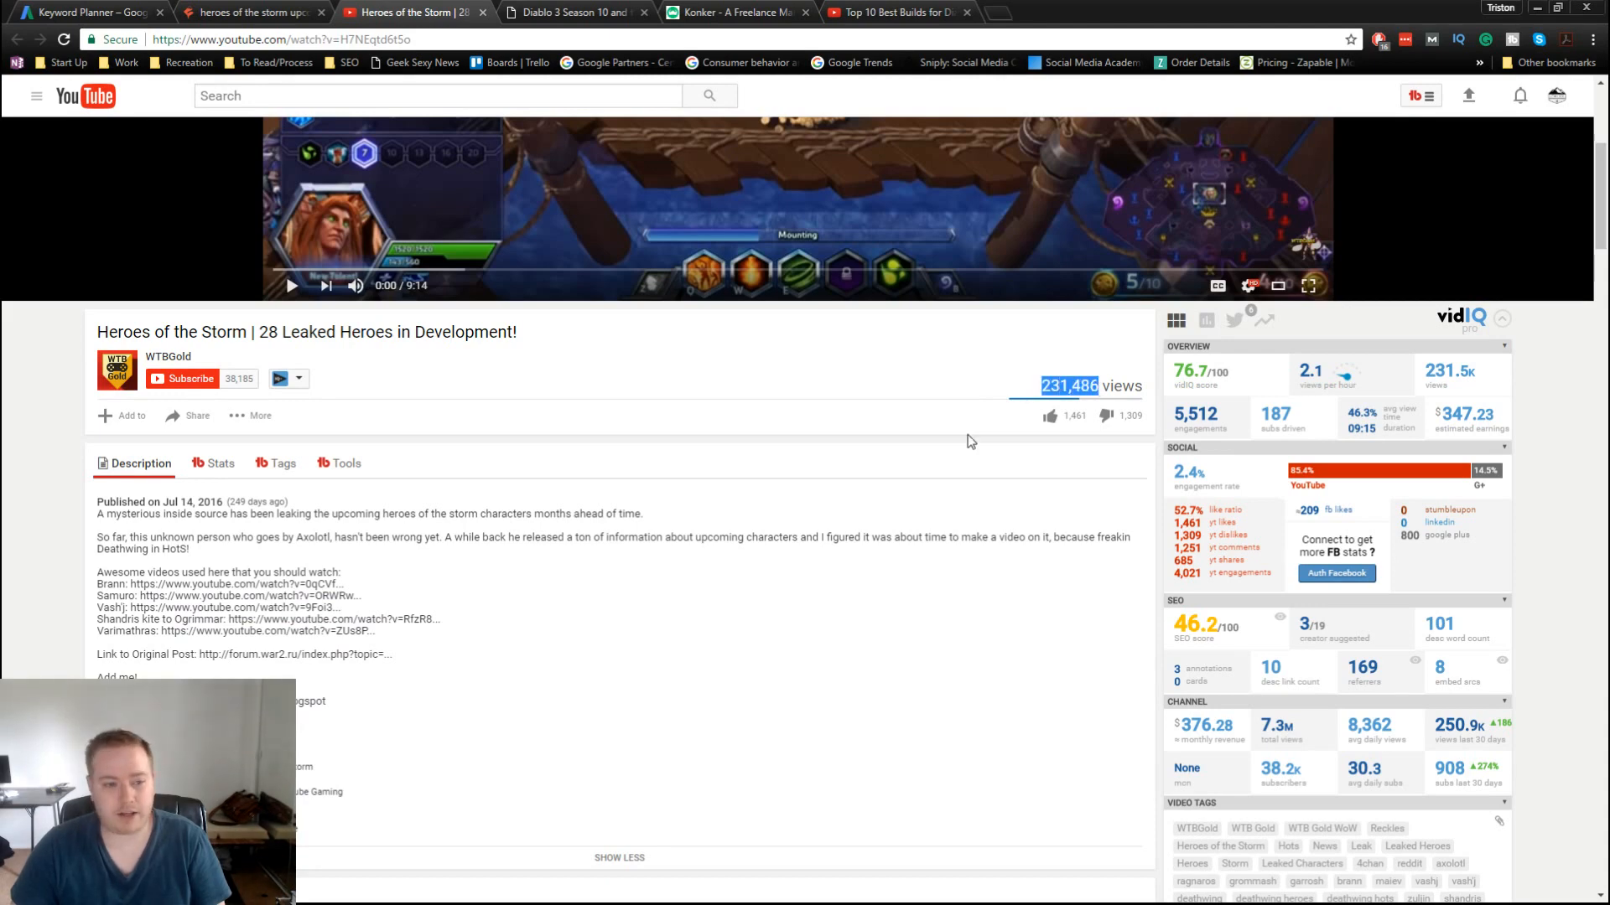
# Step: Close the leaked heroes video and check the estimated visits of the pages ranking for "heroes of the storm upcoming heroes" in KWFinder
pyautogui.scroll(5, 830, 576)
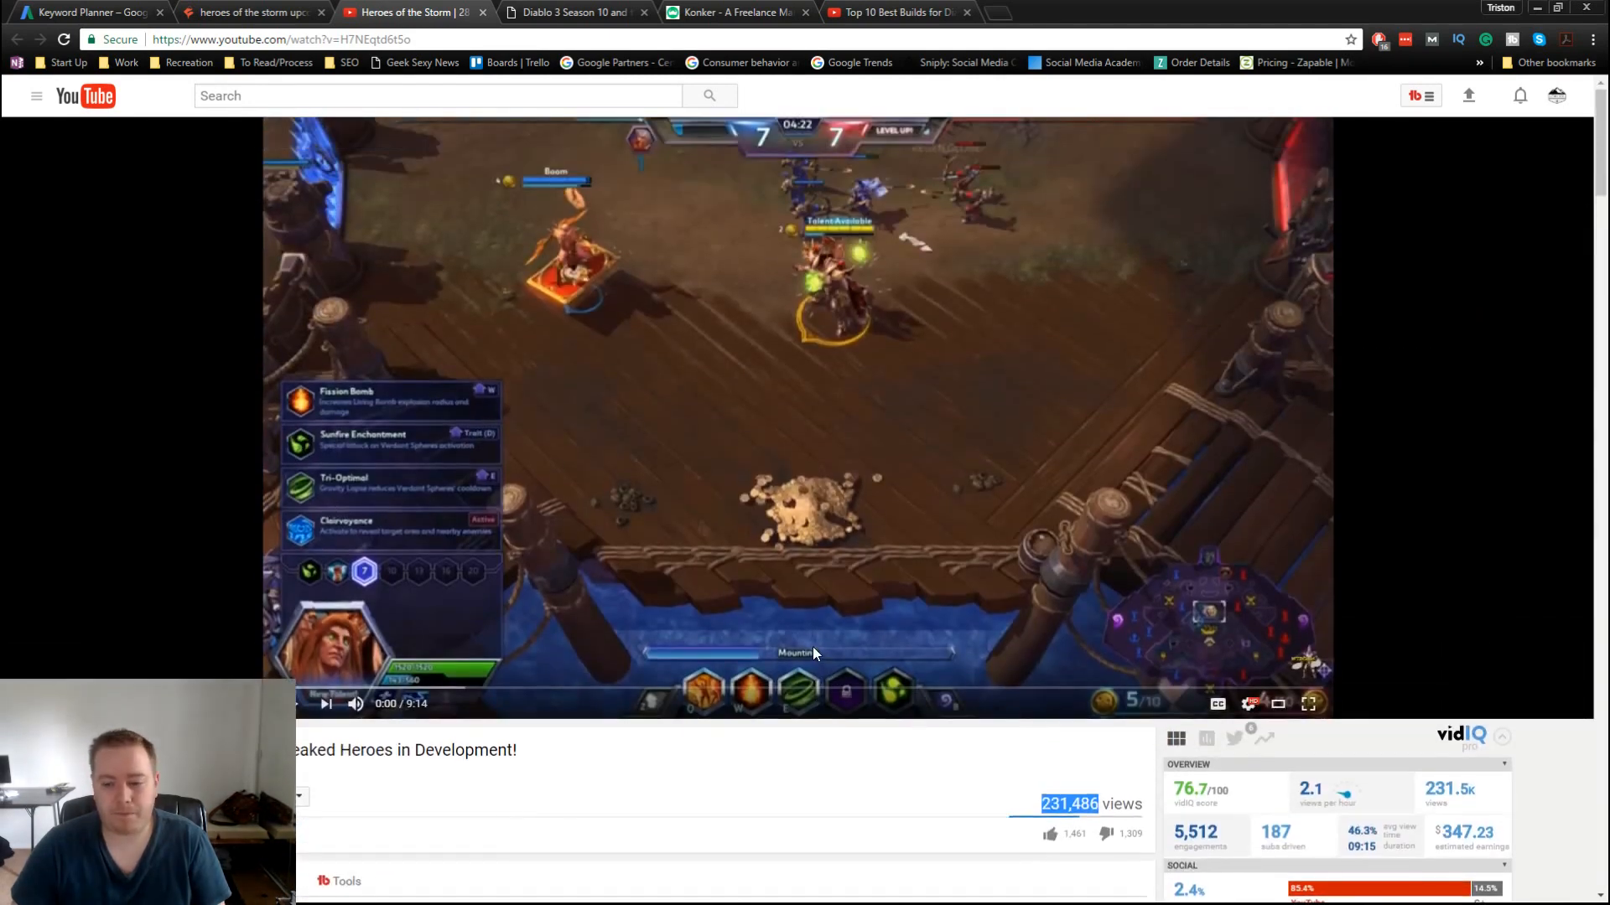
pyautogui.click(483, 13)
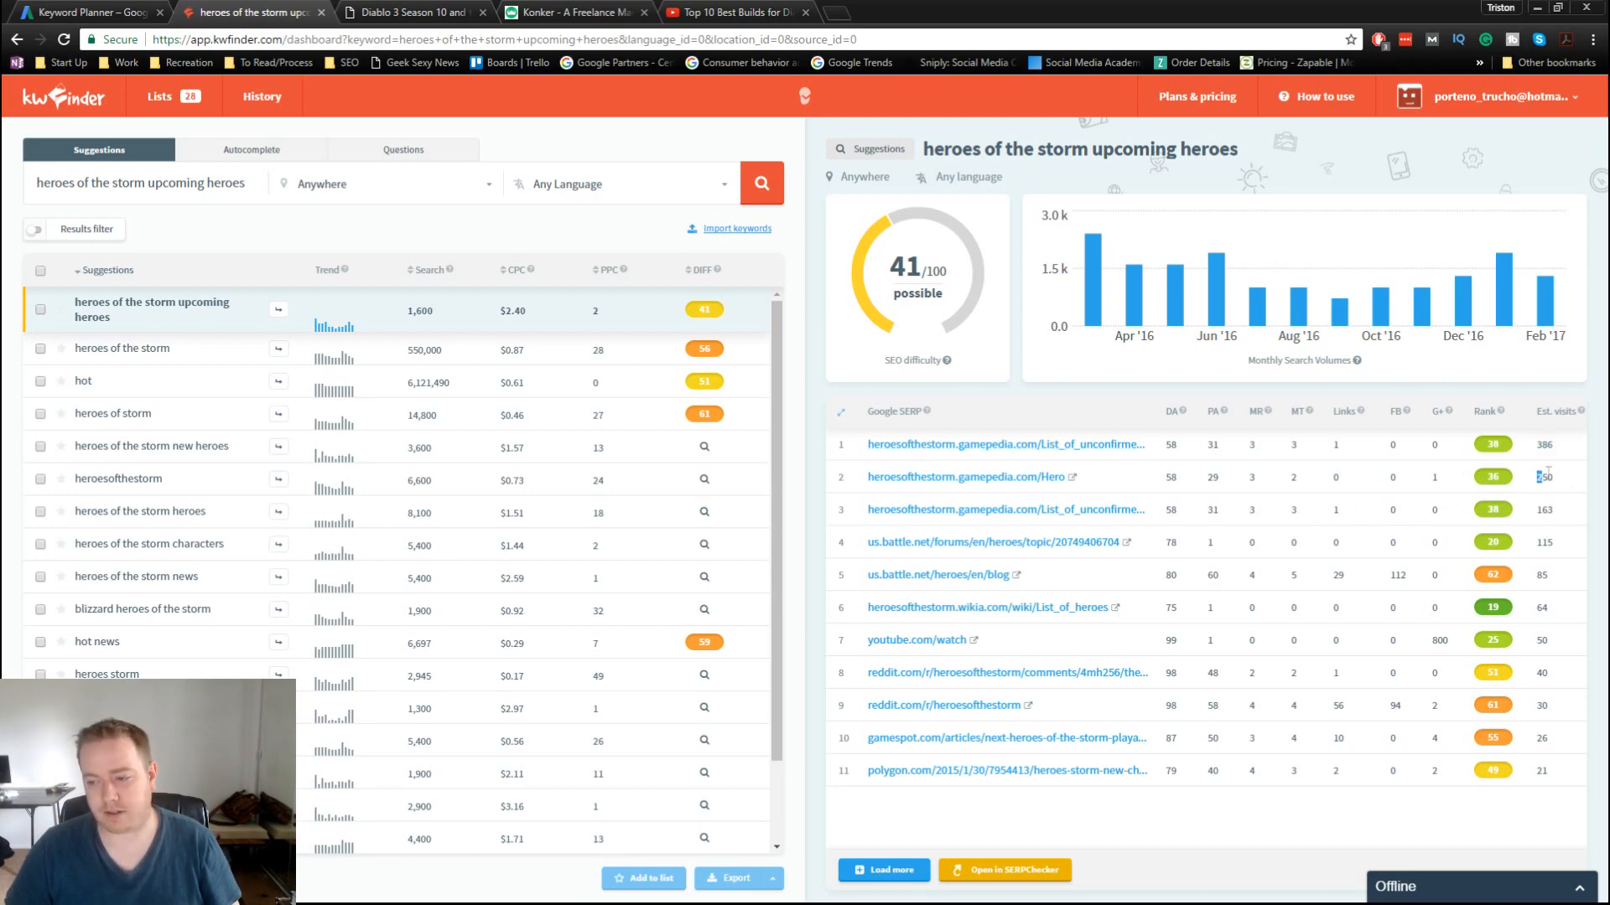
pyautogui.moveTo(1533, 480); pyautogui.dragTo(1565, 480)
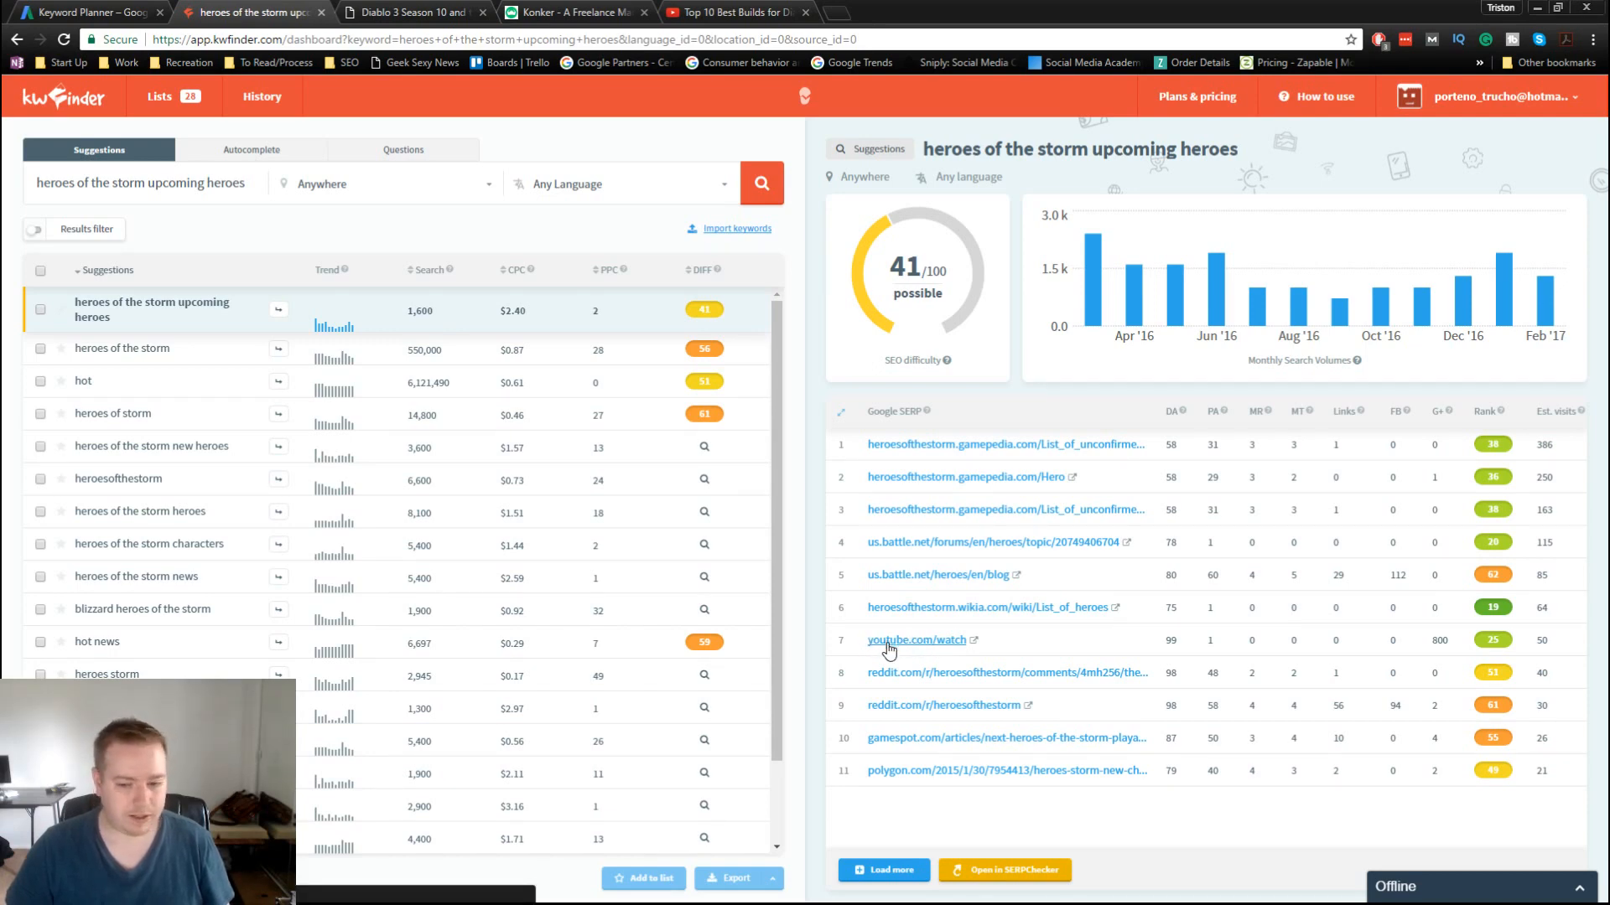
# Step: Copy the keyword "heroes of the storm upcoming heroes" from KWFinder into cell A10 of the Excel list and fit the Keyword column's width
pyautogui.moveTo(118, 325); pyautogui.dragTo(74, 303)
pyautogui.hotkey('ctrl', 'c')
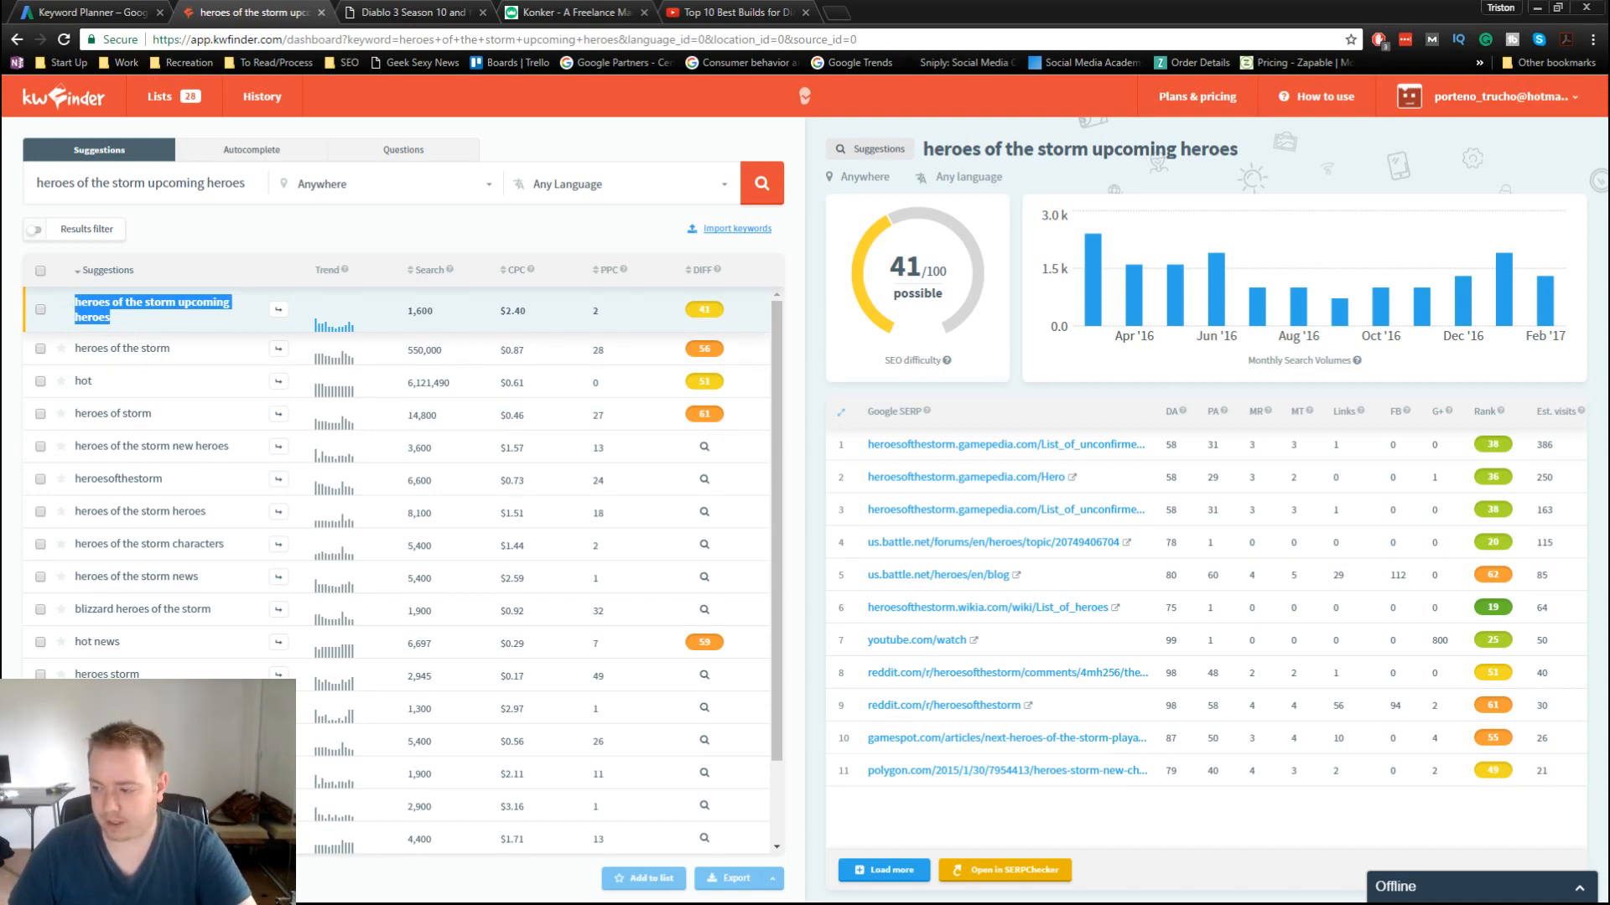
pyautogui.hotkey('alt', 'Tab')
pyautogui.moveTo(361, 355); pyautogui.dragTo(465, 360)
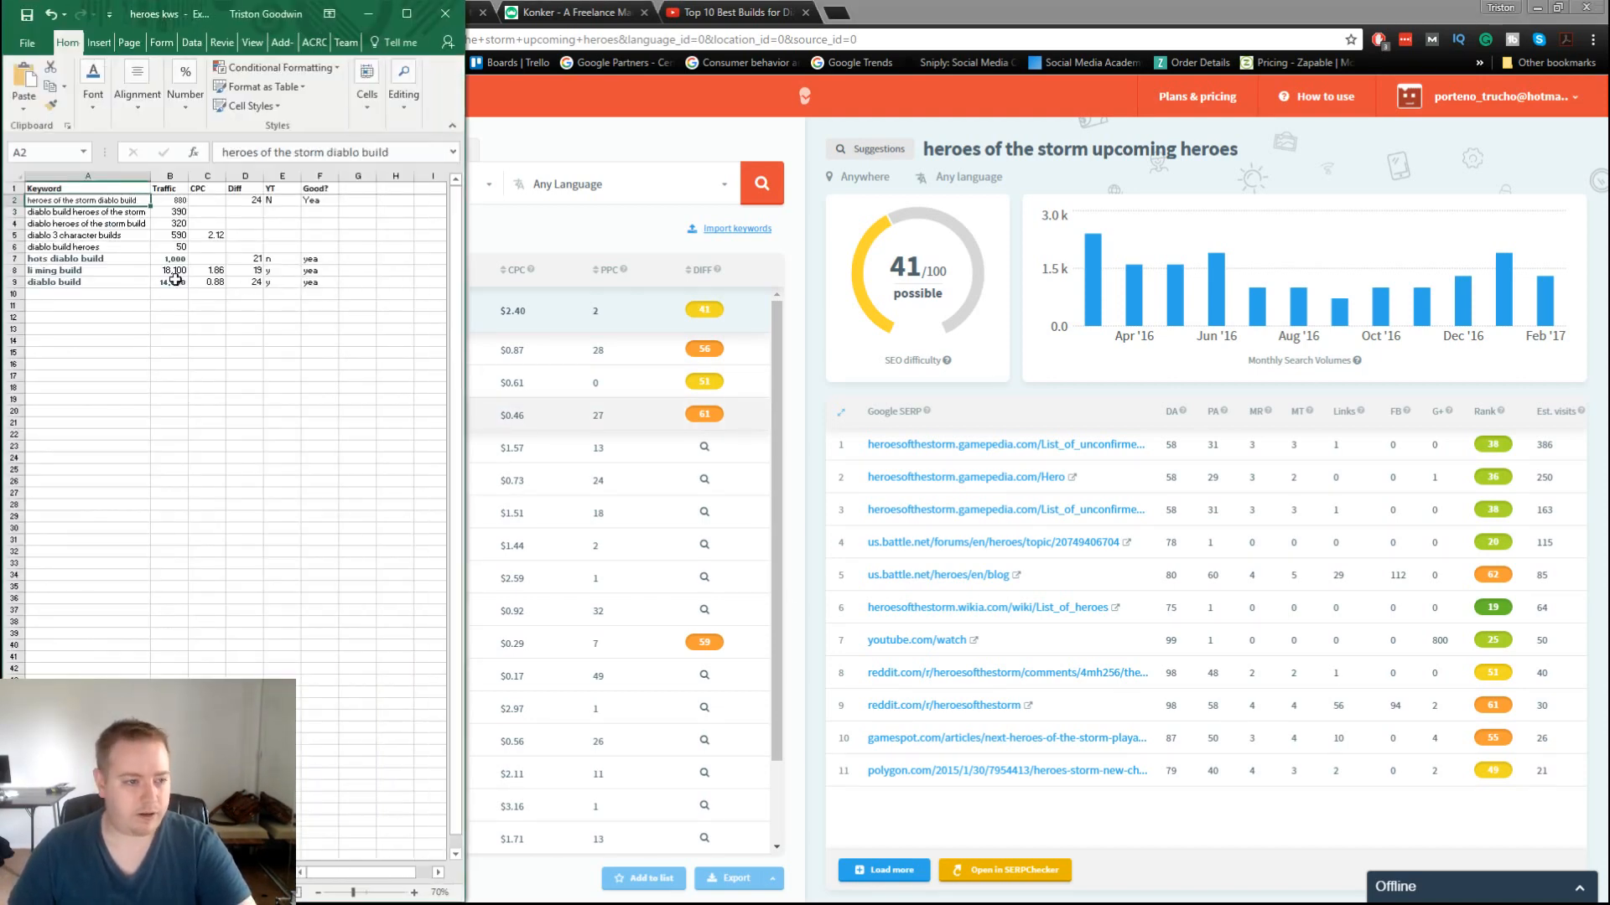
pyautogui.click(88, 293)
pyautogui.hotkey('ctrl', 'v')
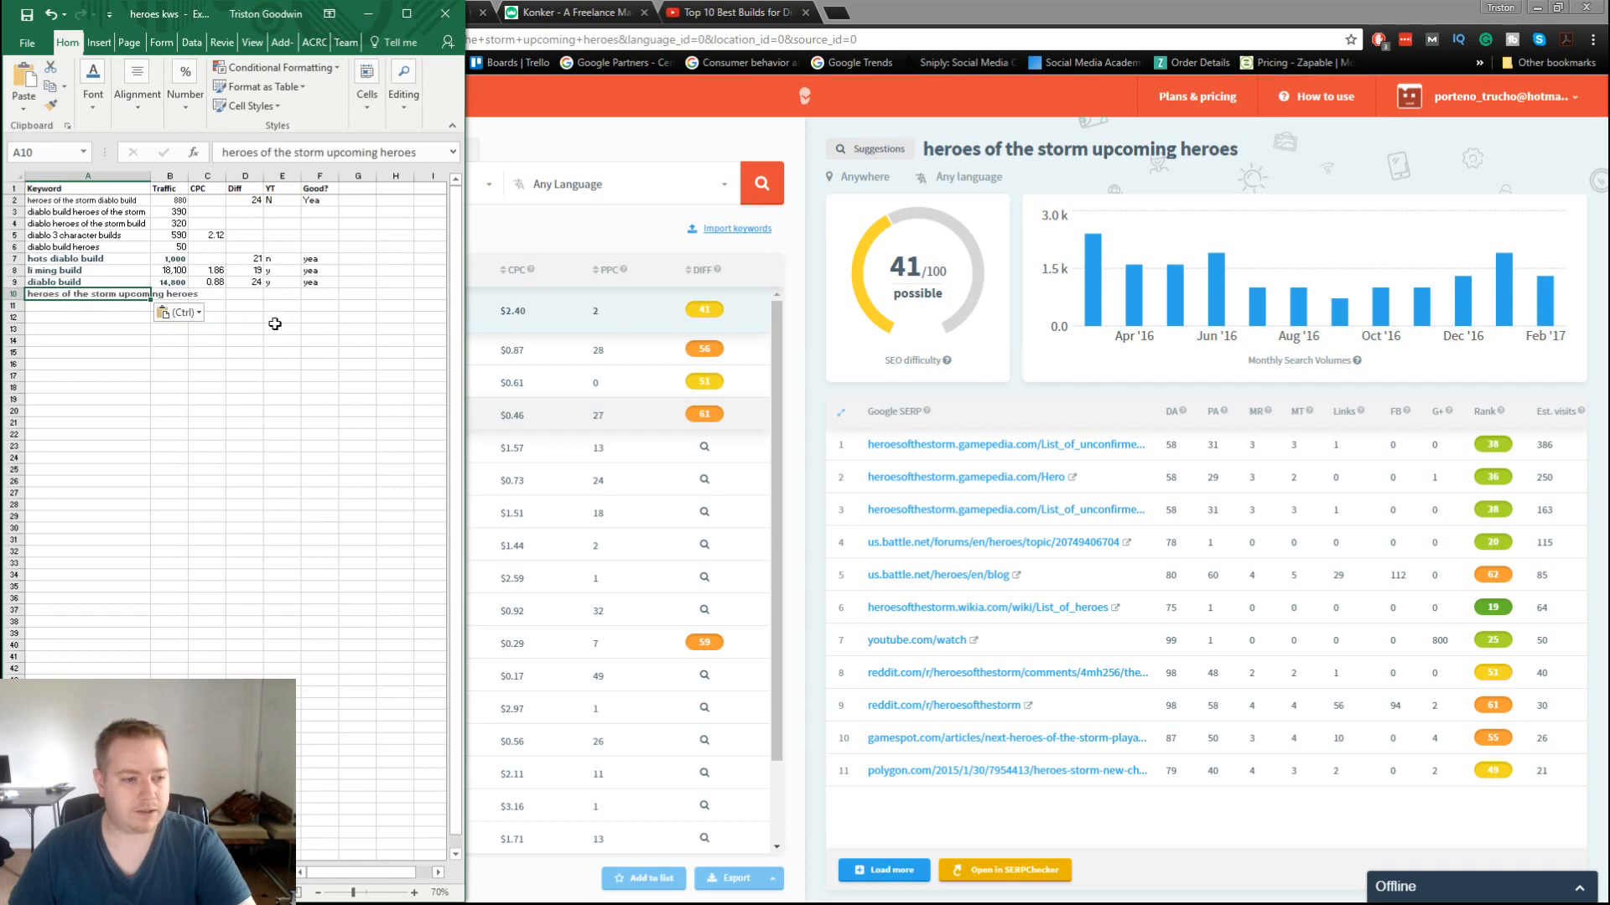
pyautogui.doubleClick(151, 176)
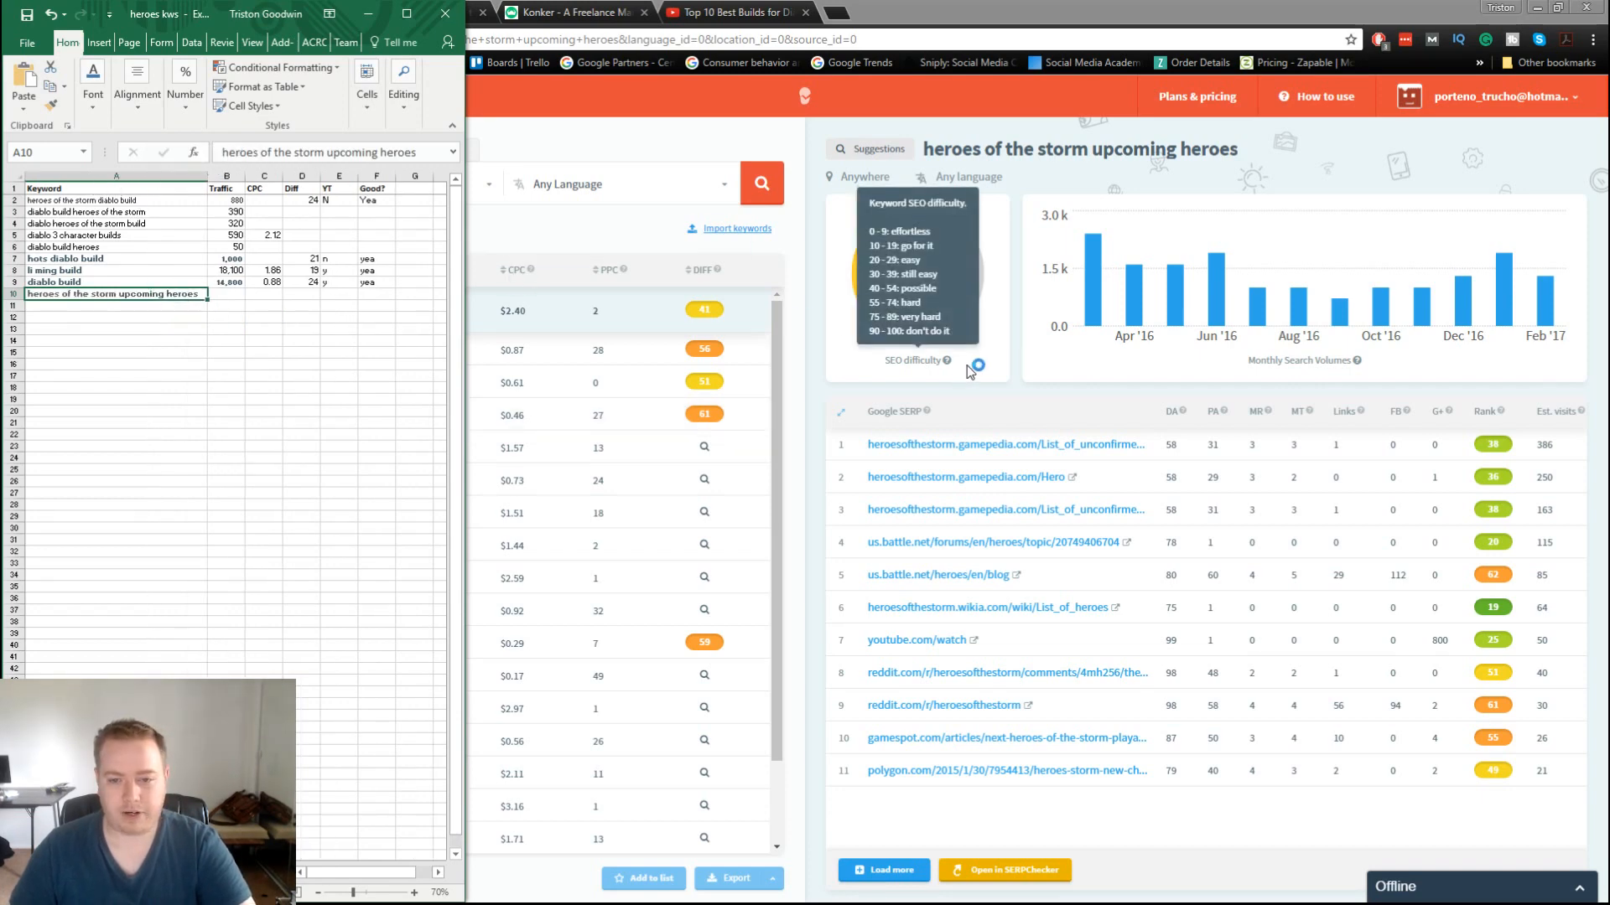
# Step: Copy the keyword's 1,600 search volume from KWFinder and arrange Excel and the browser side by side, with Excel as the narrower window
pyautogui.click(591, 233)
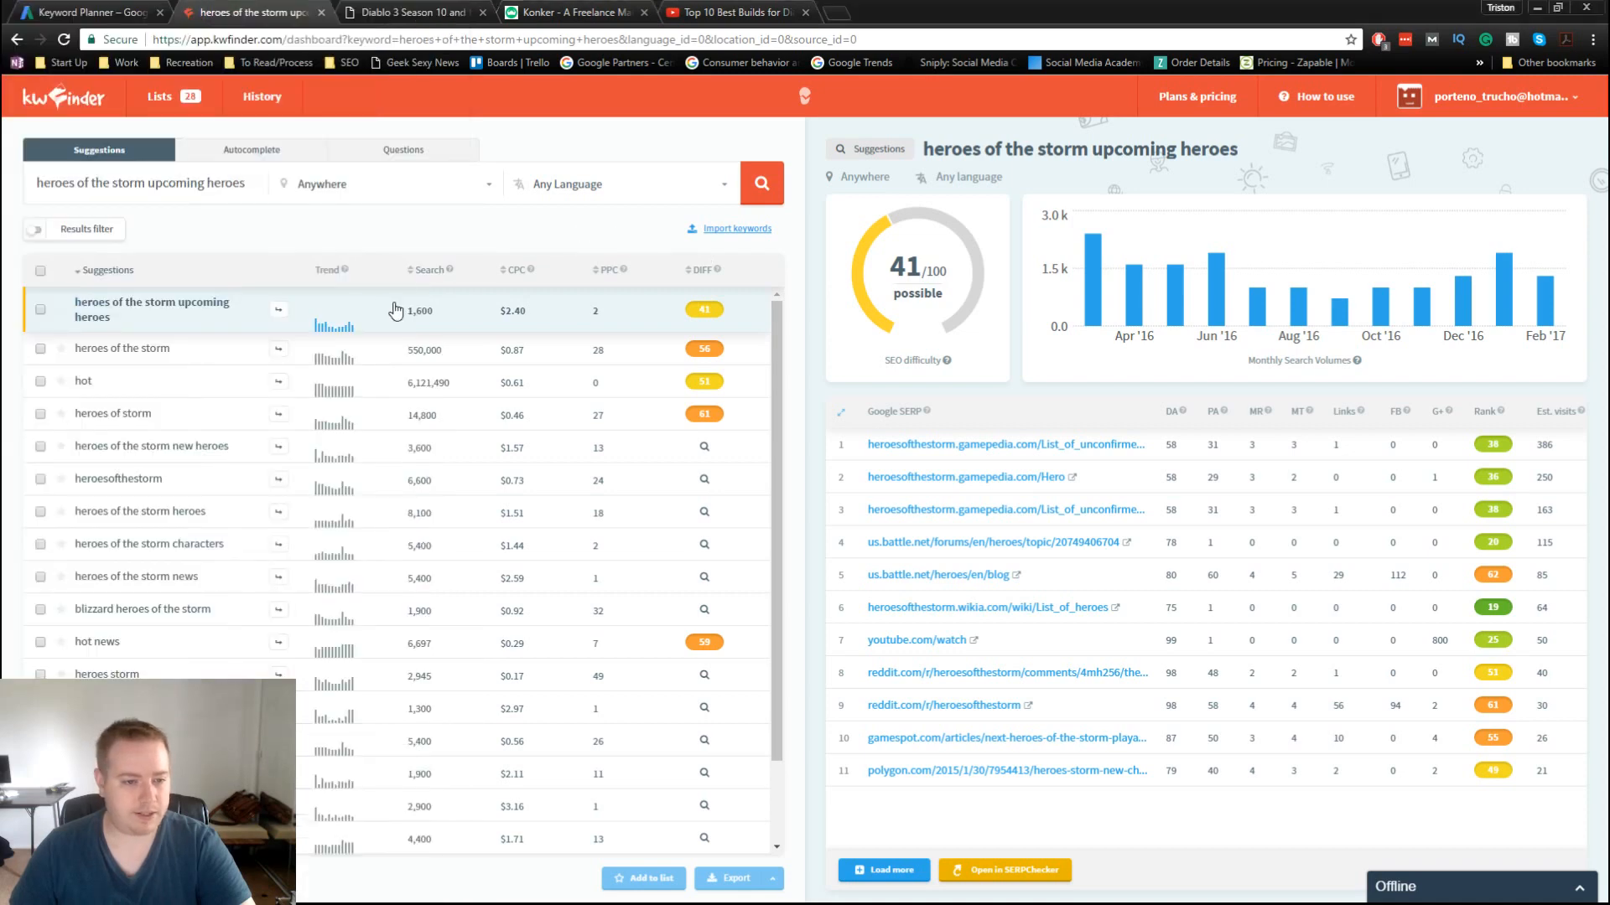
pyautogui.moveTo(395, 310); pyautogui.dragTo(435, 319)
pyautogui.hotkey('ctrl', 'c')
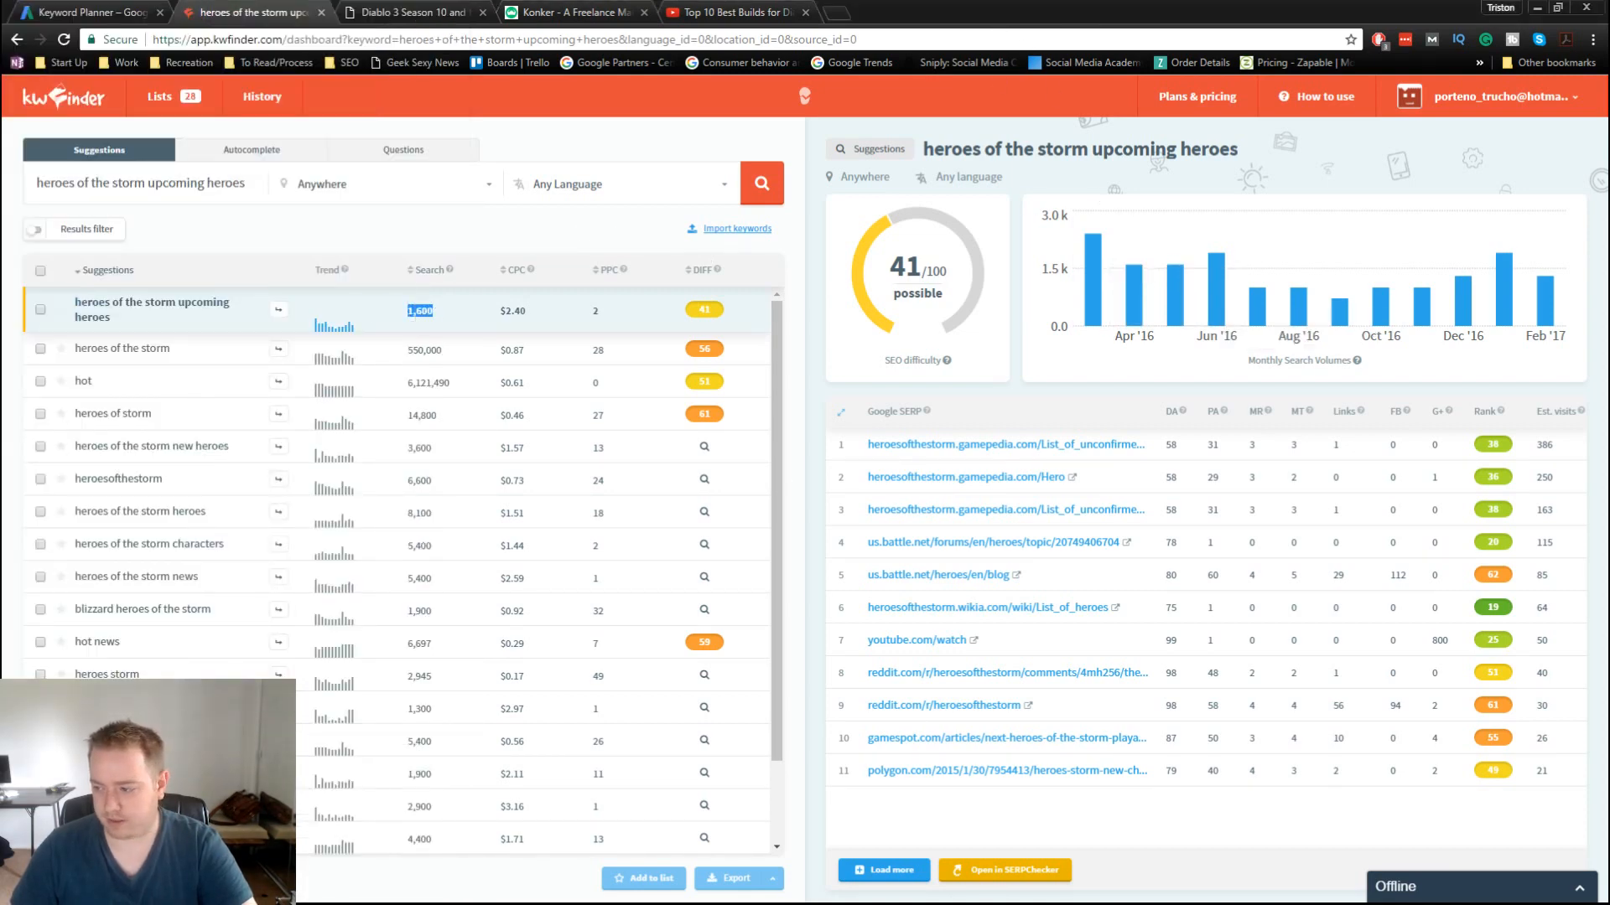
pyautogui.hotkey('alt', 'Tab')
pyautogui.moveTo(125, 12); pyautogui.dragTo(4, 34)
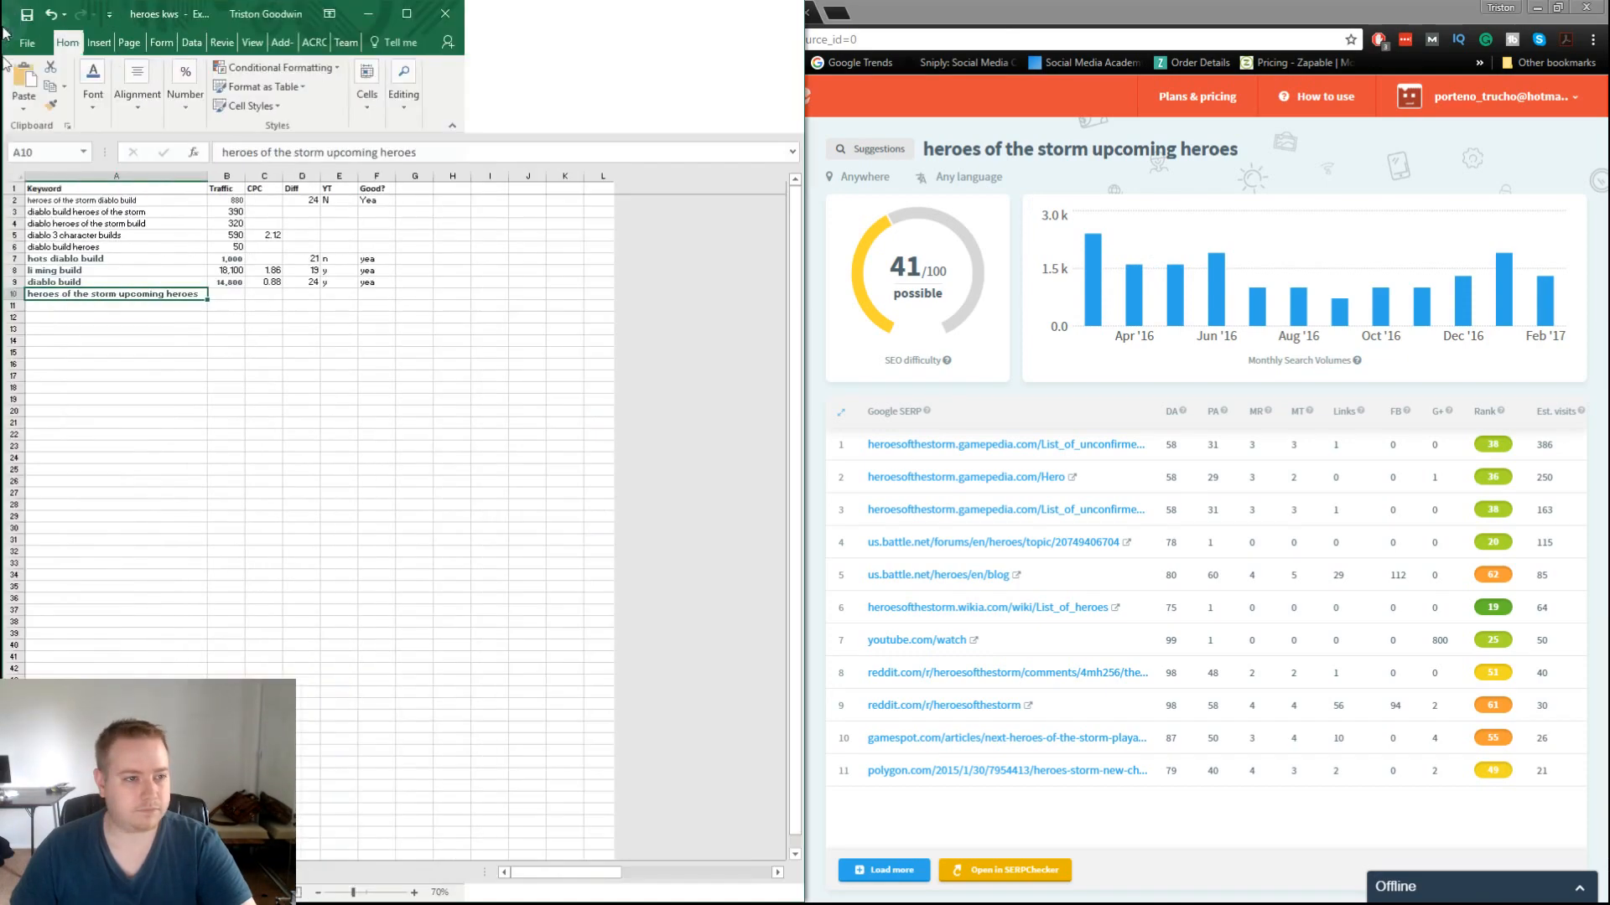
pyautogui.click(1057, 343)
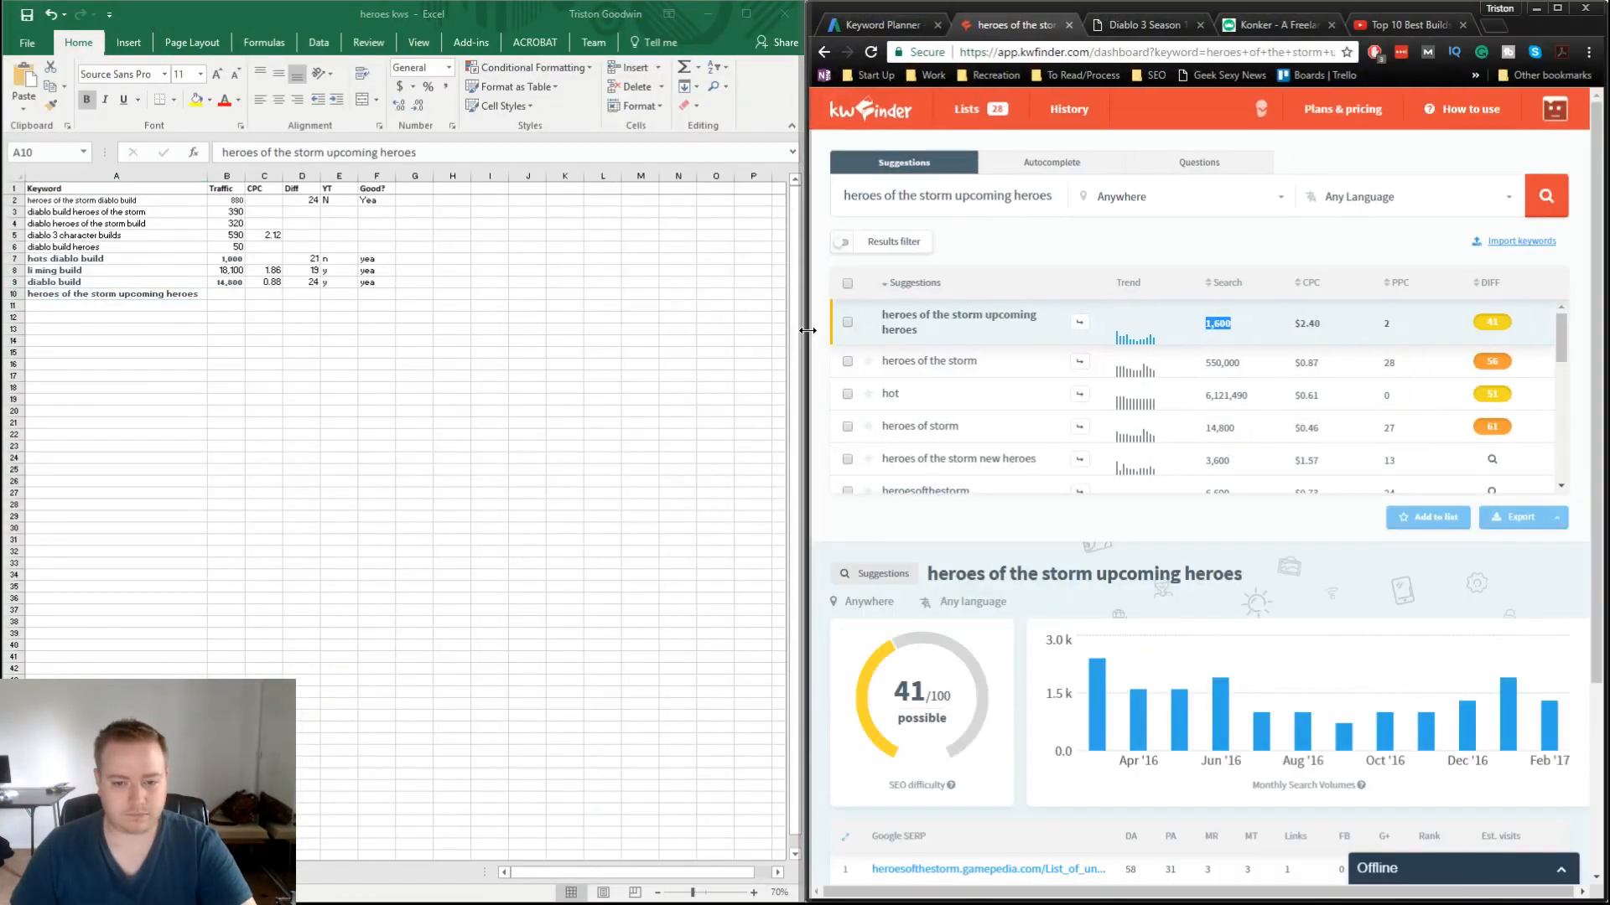
pyautogui.moveTo(807, 330); pyautogui.dragTo(751, 327)
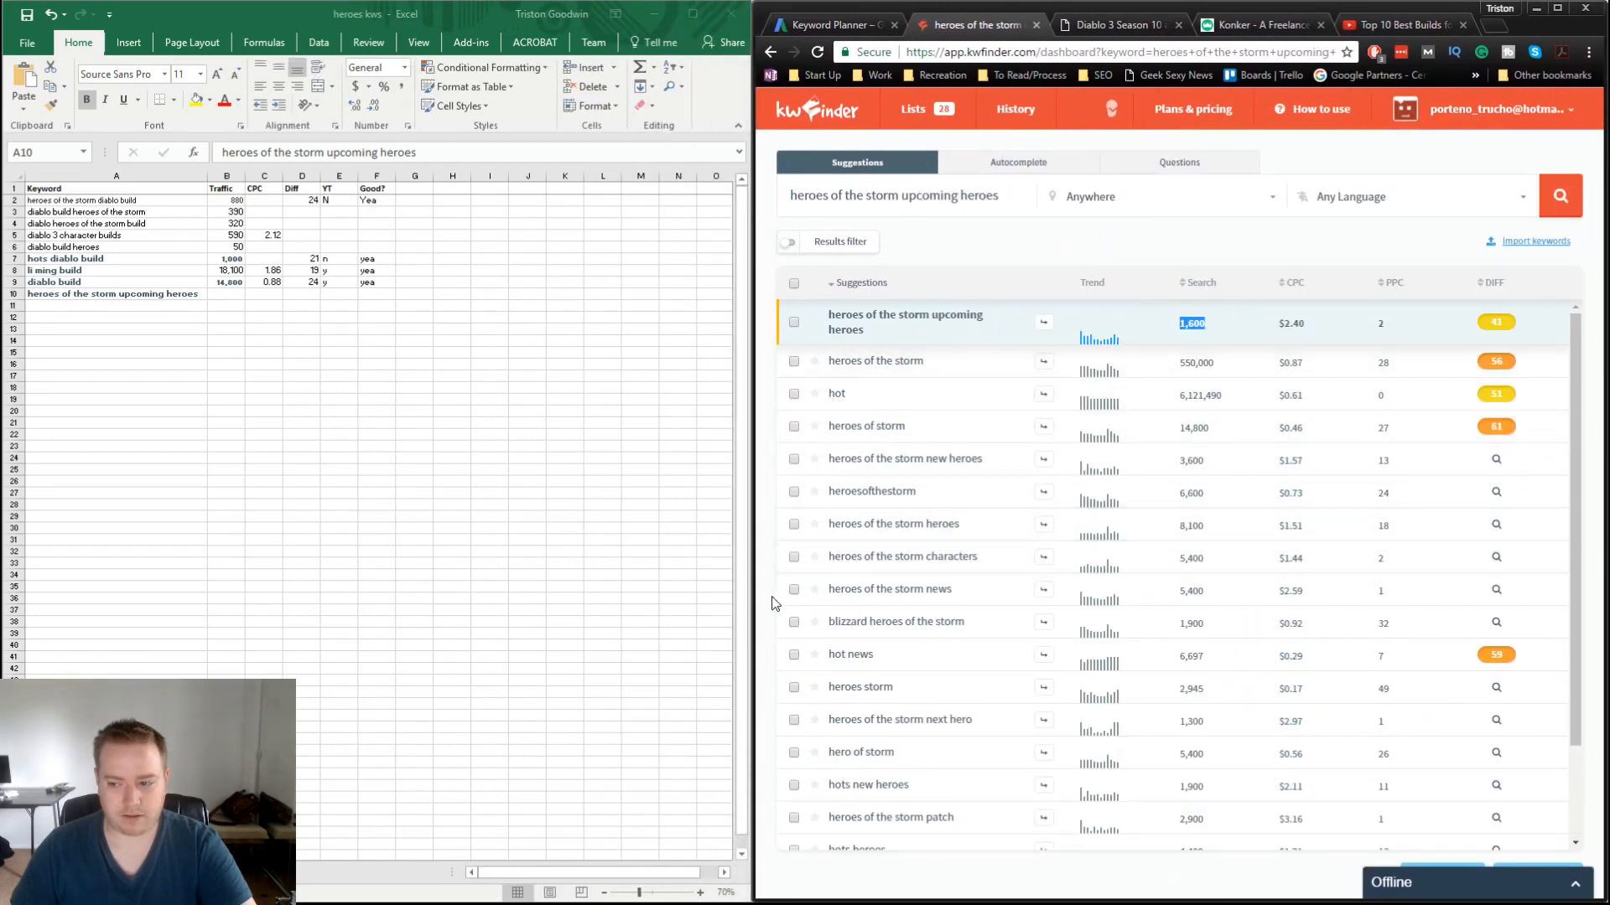
pyautogui.scroll(-5, 826, 671)
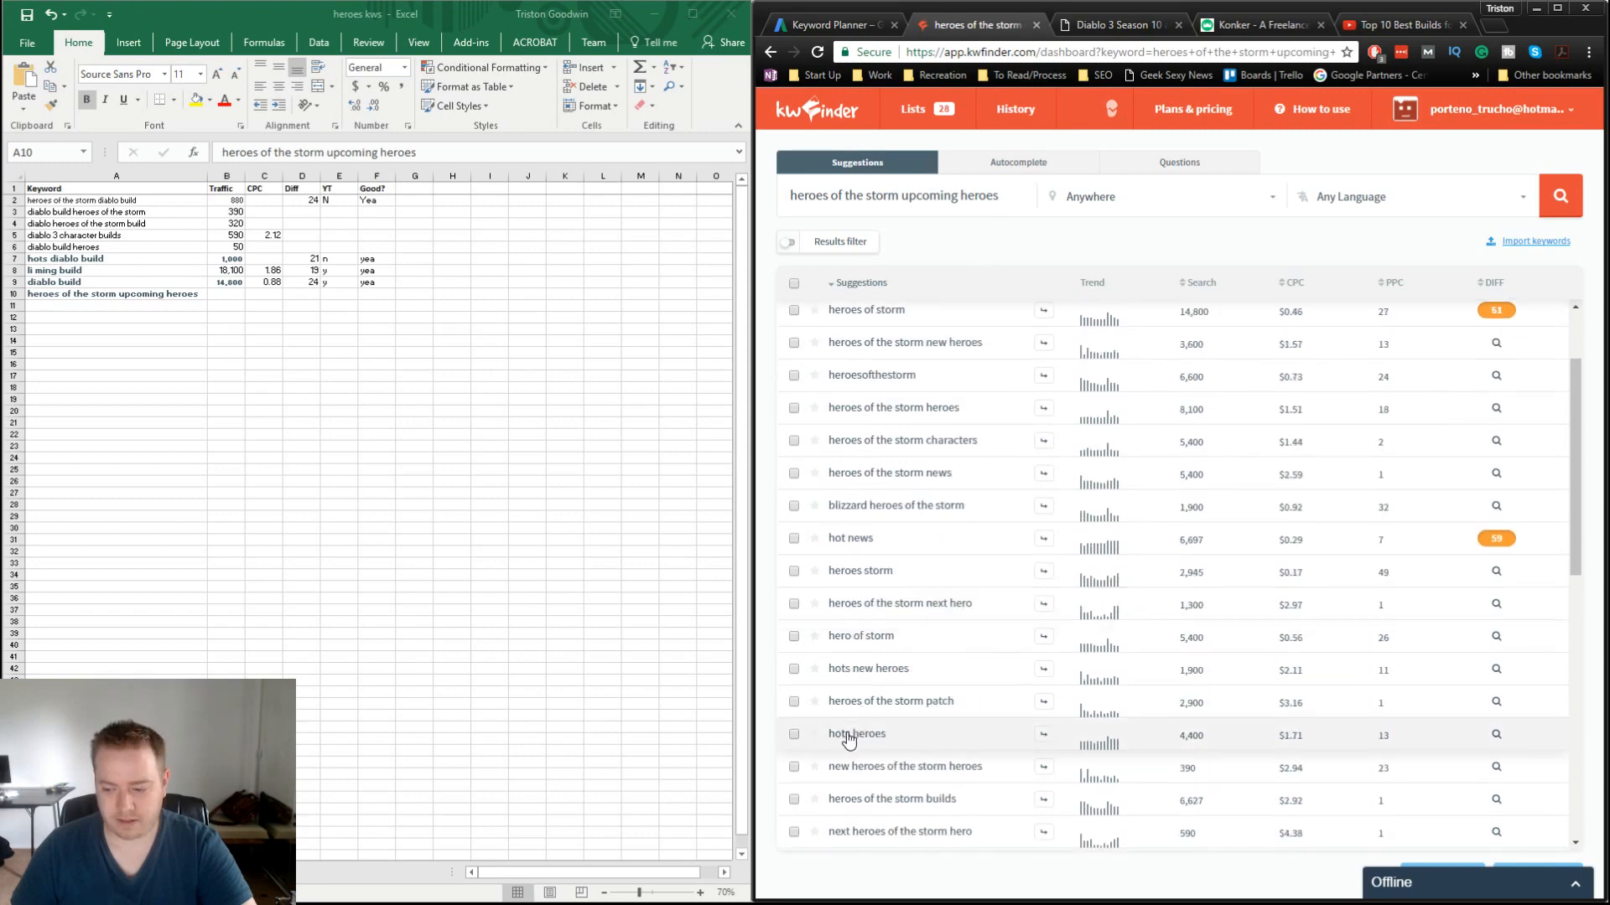
pyautogui.scroll(5, 872, 478)
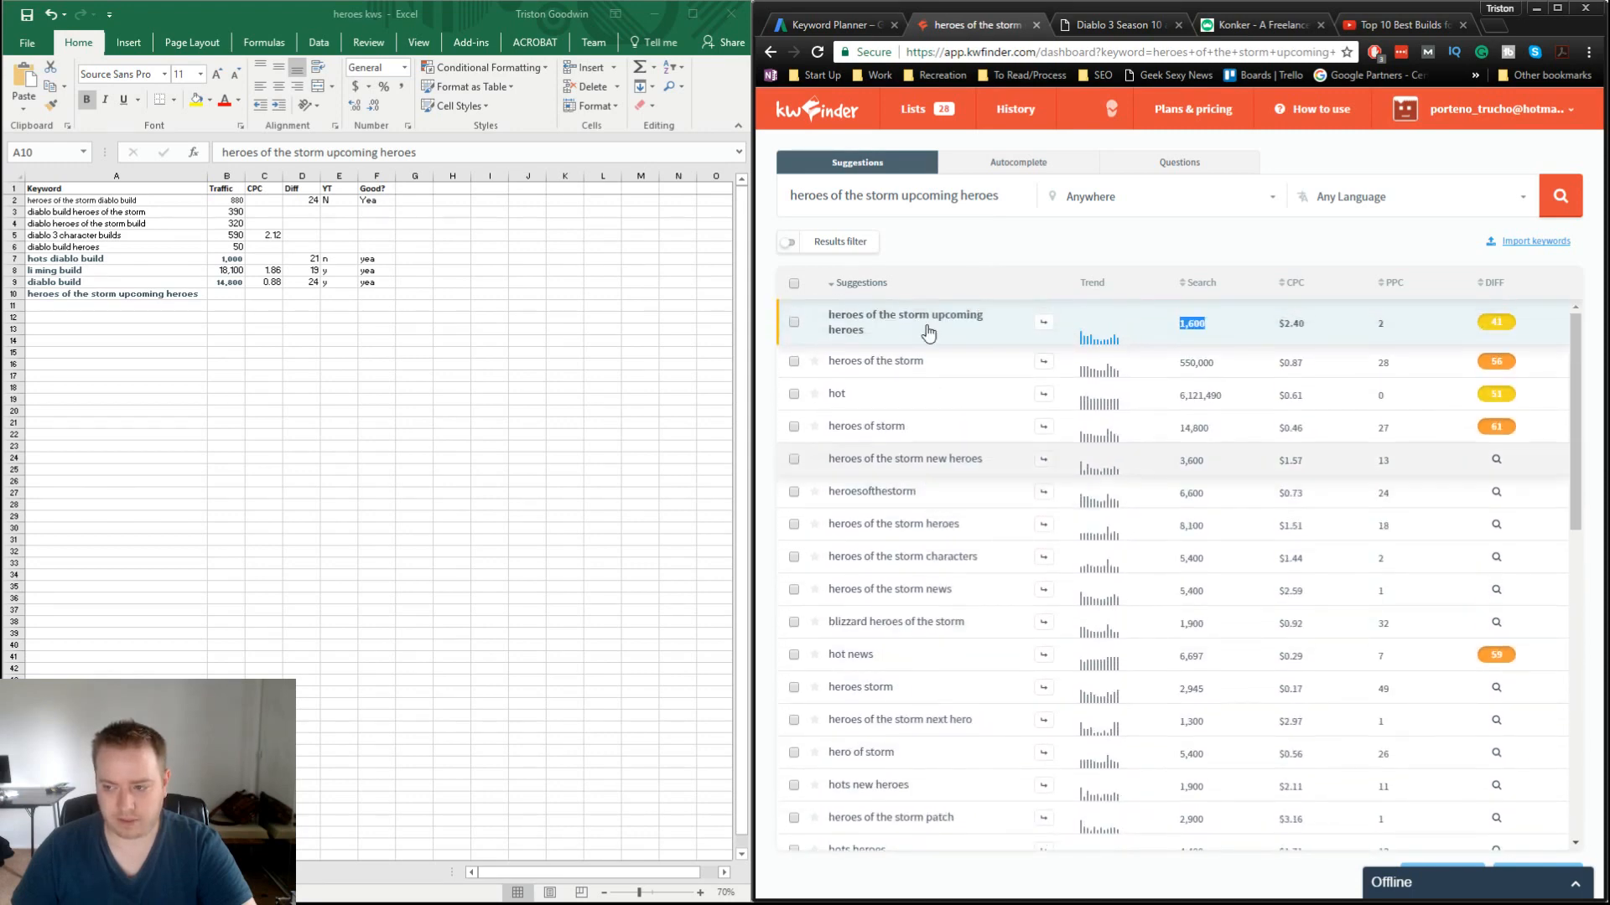
pyautogui.click(774, 265)
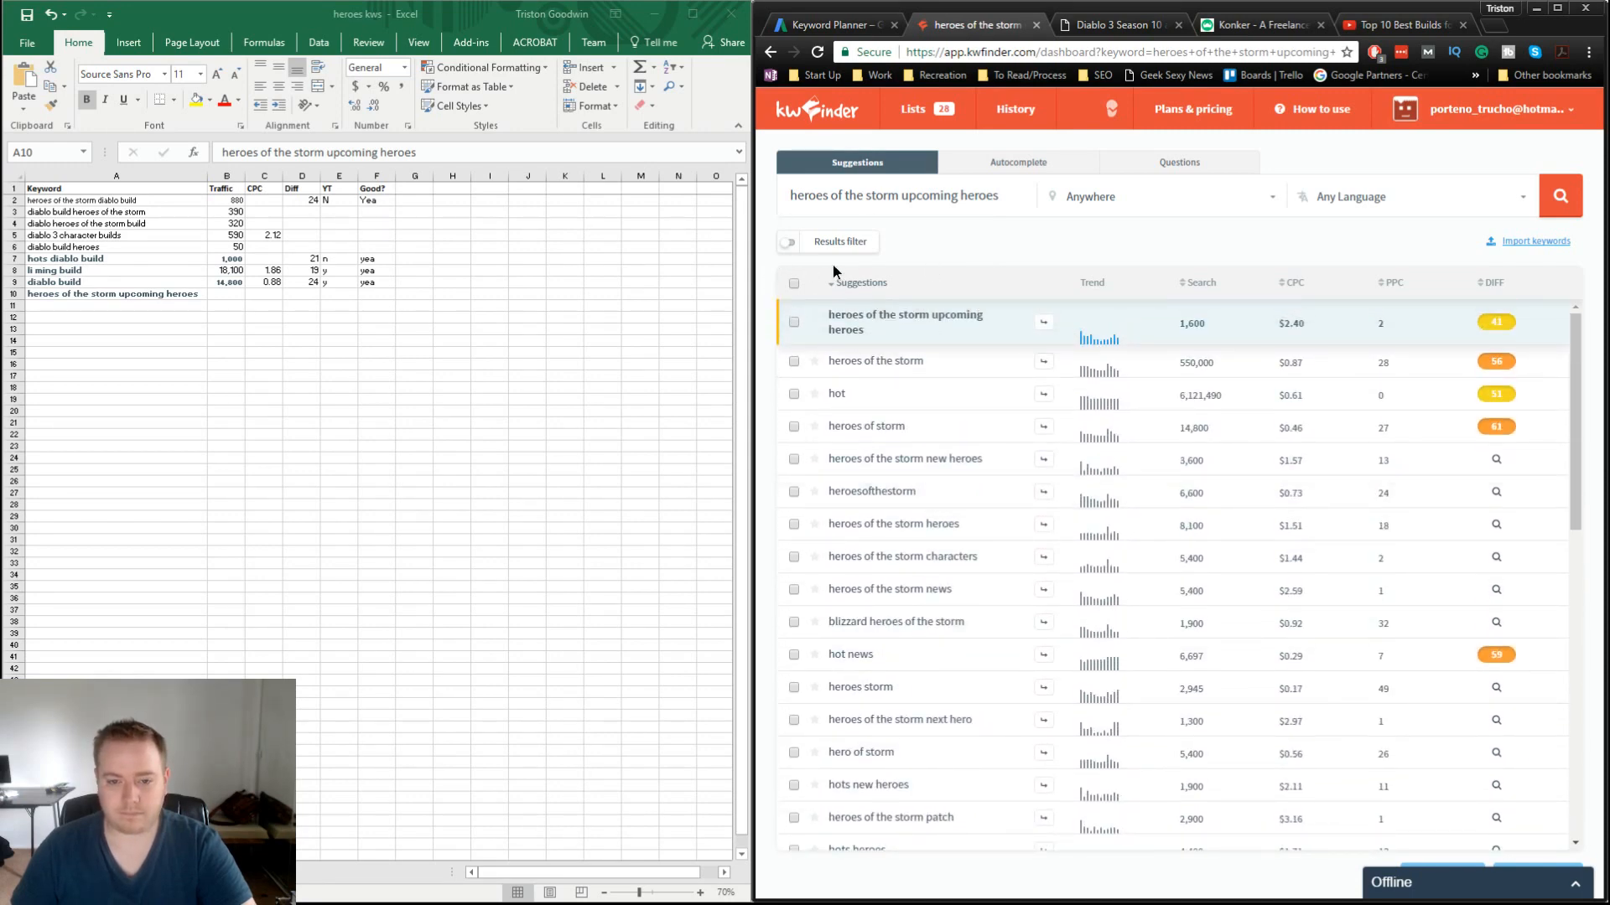
pyautogui.moveTo(752, 278); pyautogui.dragTo(451, 279)
# Step: Fill in row 10 with the copied traffic of 1,600, CPC 2.40, Diff 41, YT "y" and Good? "Maybe"
pyautogui.click(231, 296)
pyautogui.hotkey('ctrl', 'v')
pyautogui.click(265, 294)
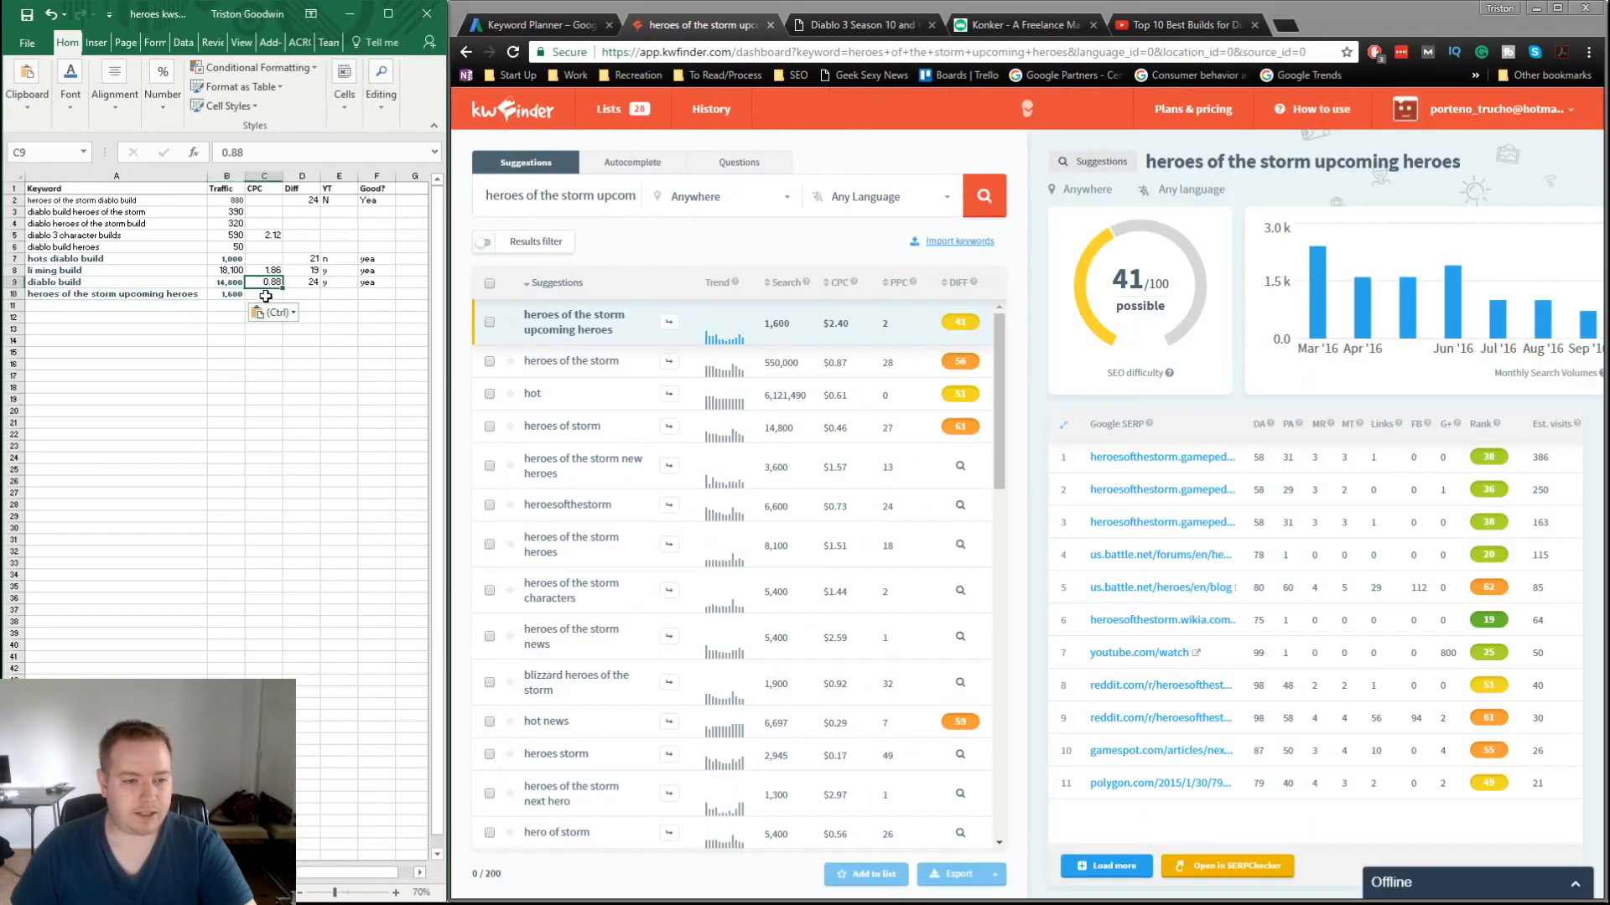
pyautogui.write('2.40')
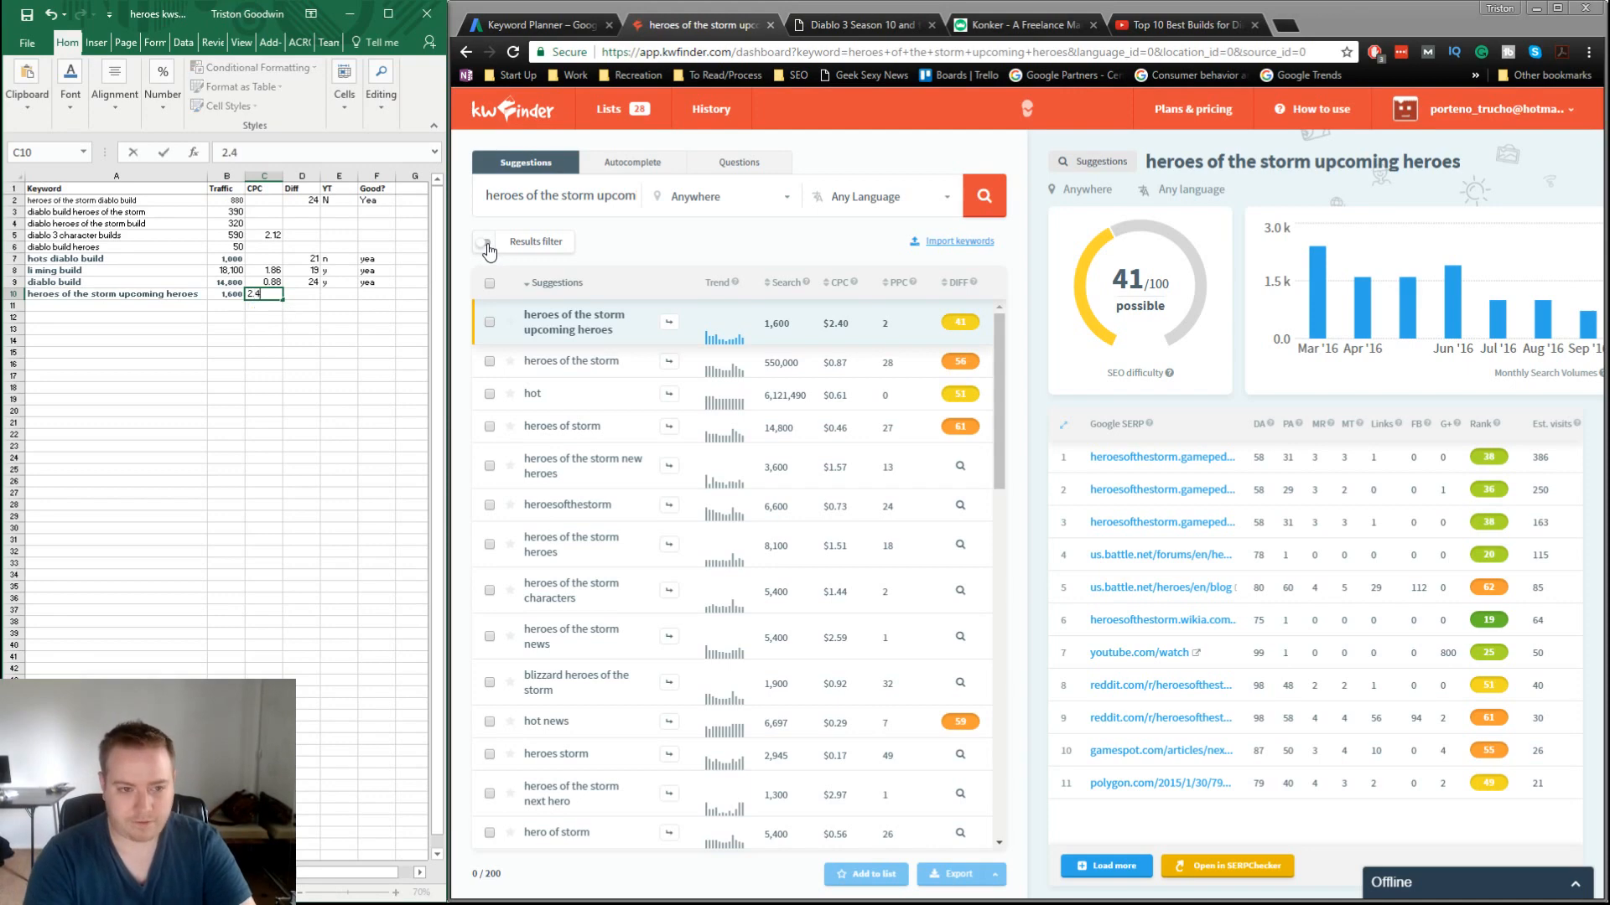
pyautogui.press('Tab')
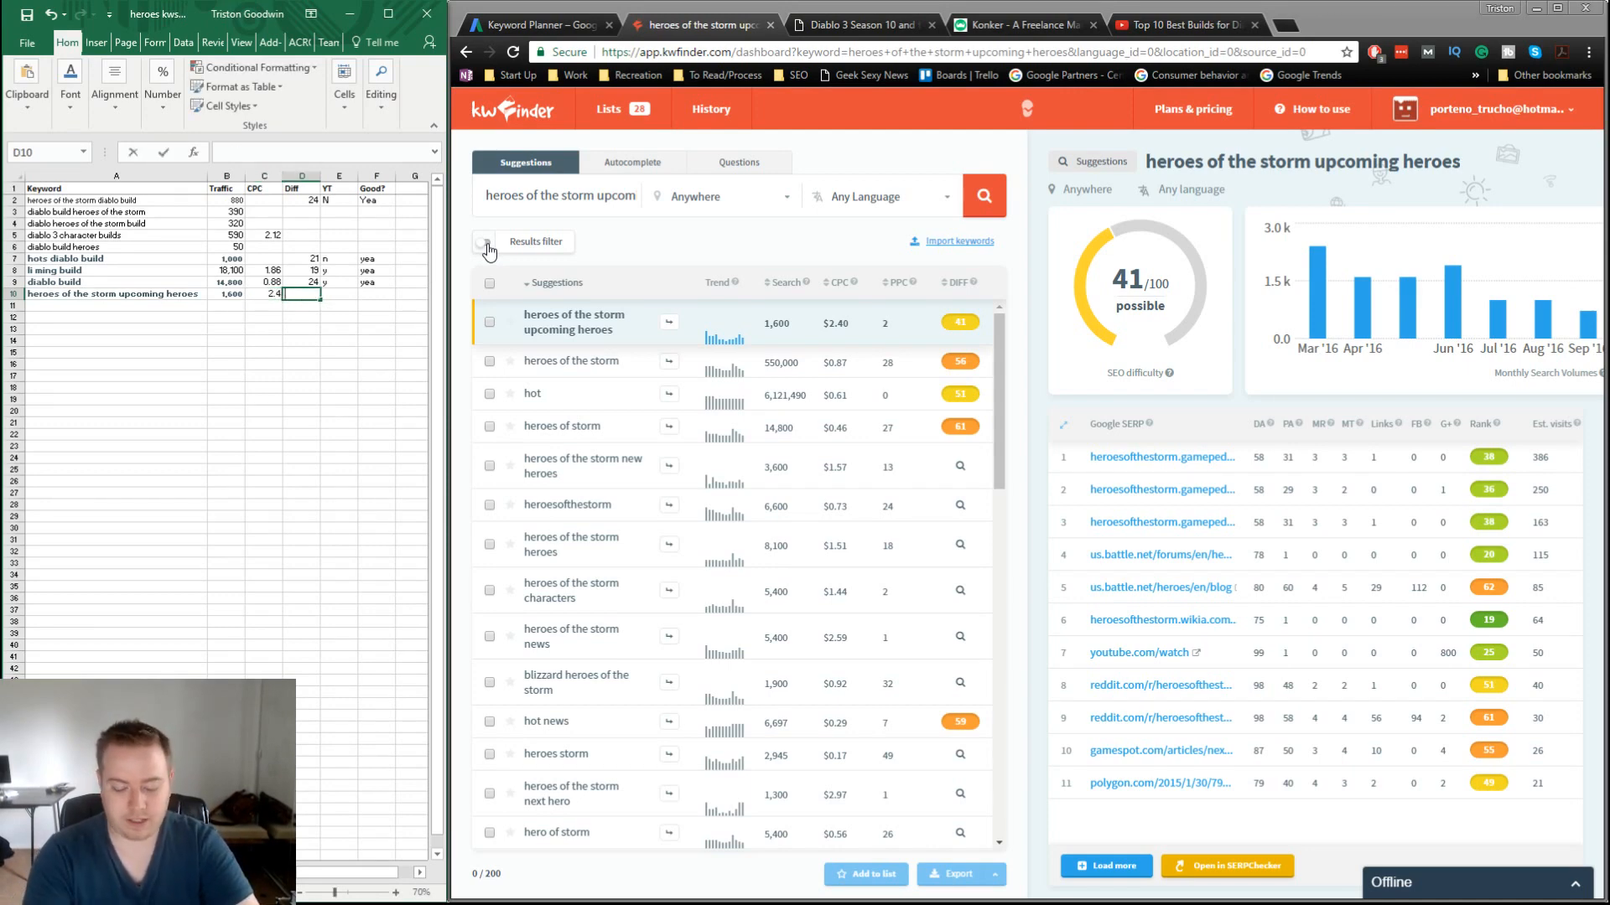
pyautogui.write('41')
pyautogui.press('Tab')
pyautogui.write('y')
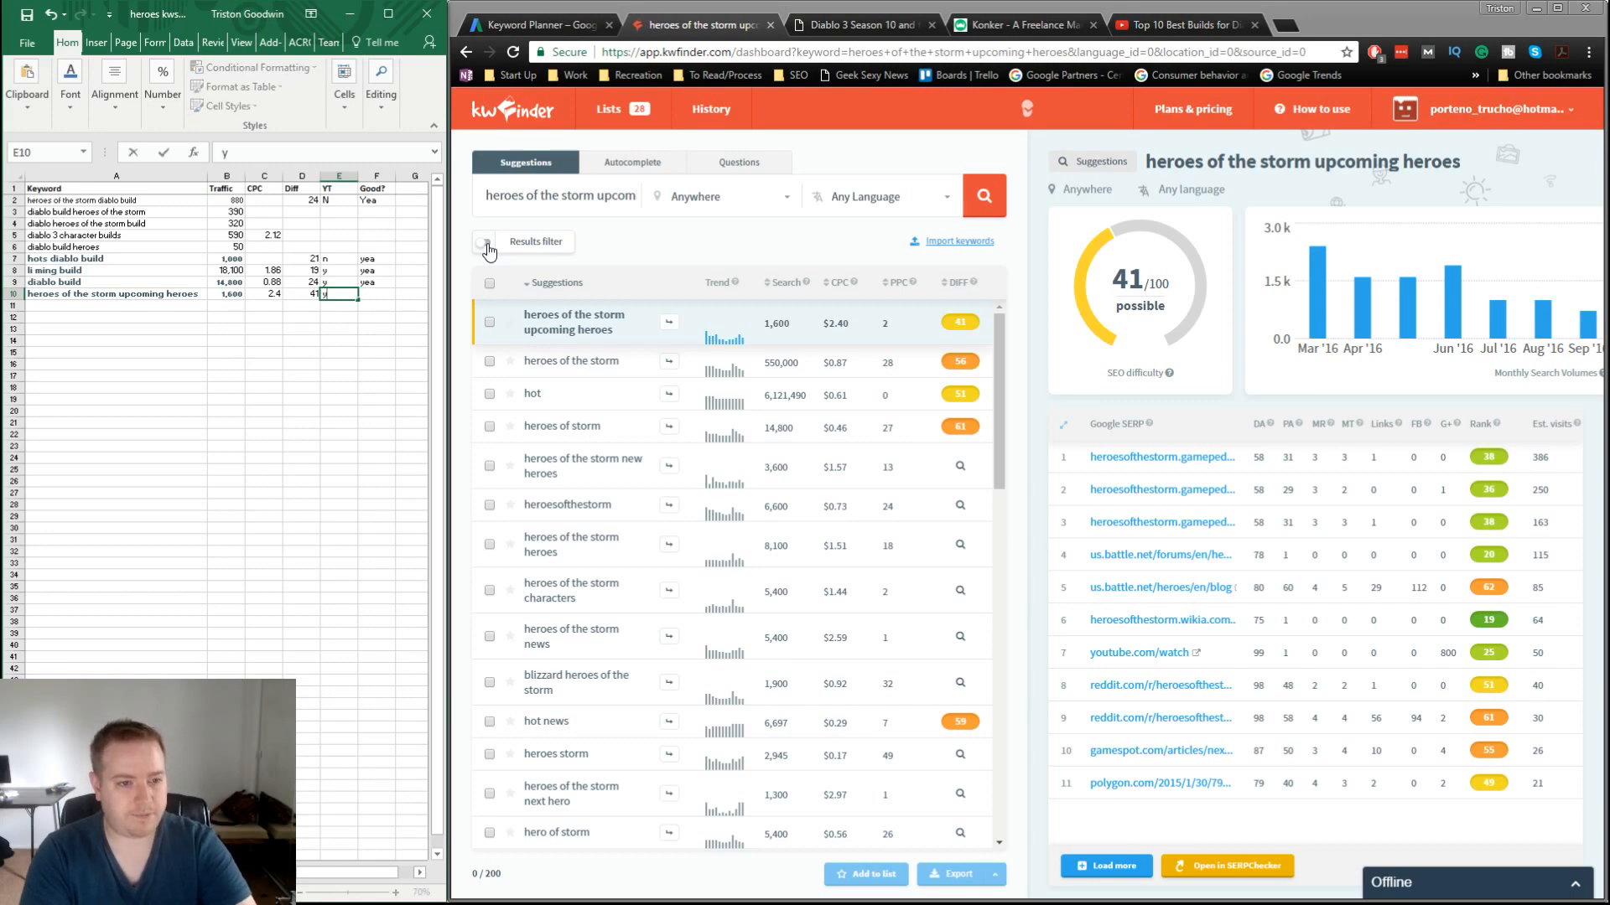
pyautogui.press('Tab')
pyautogui.write('Maybe')
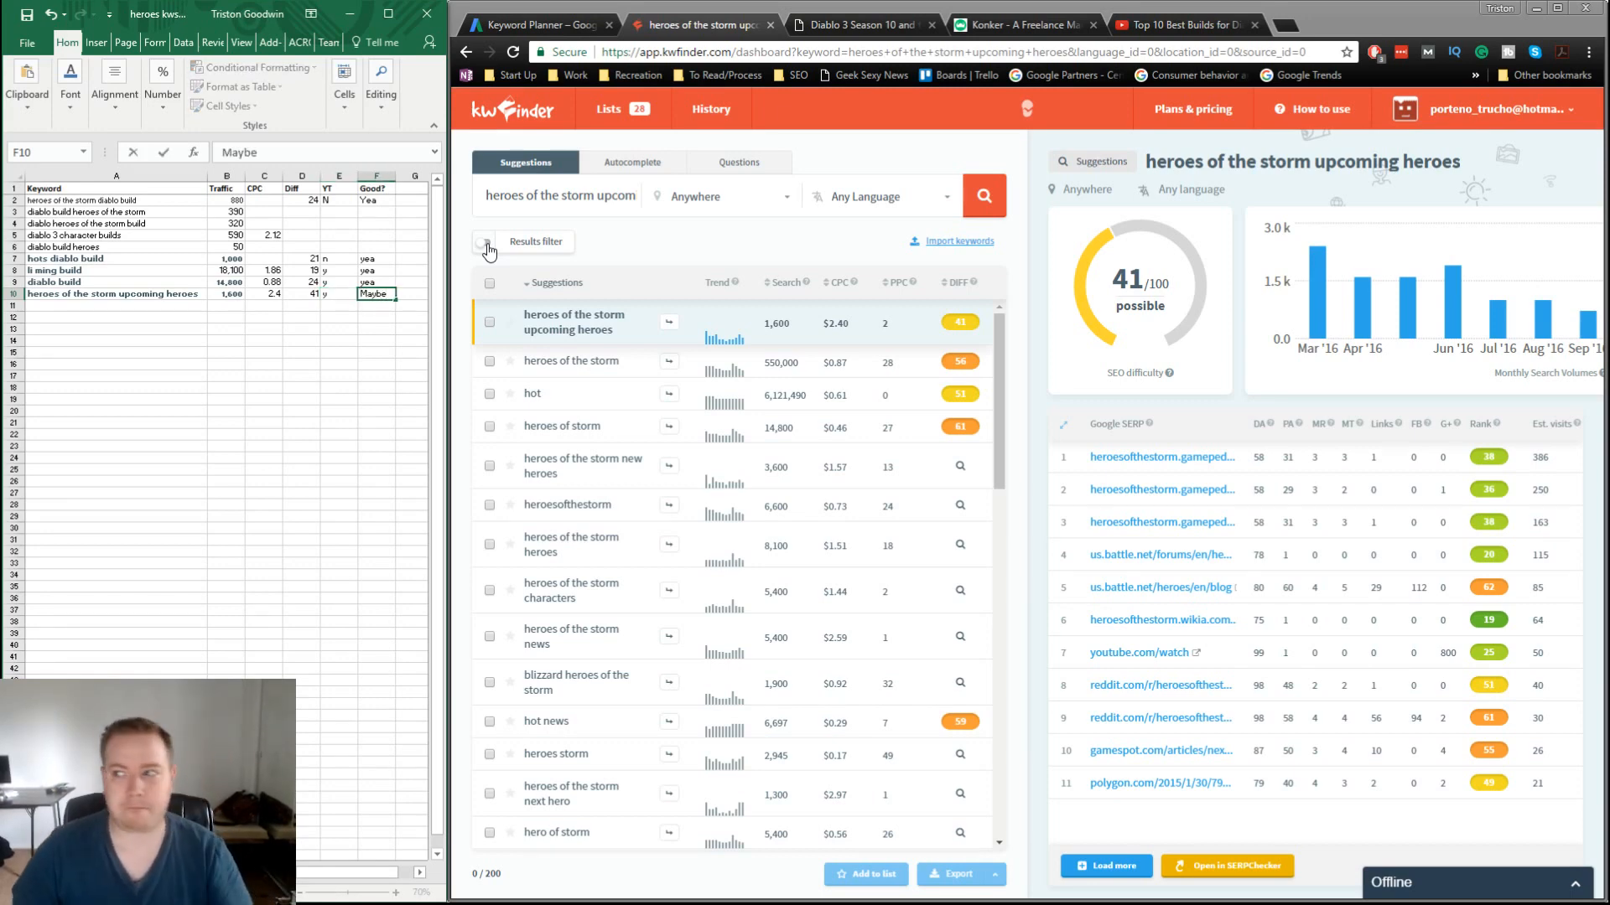
pyautogui.click(156, 434)
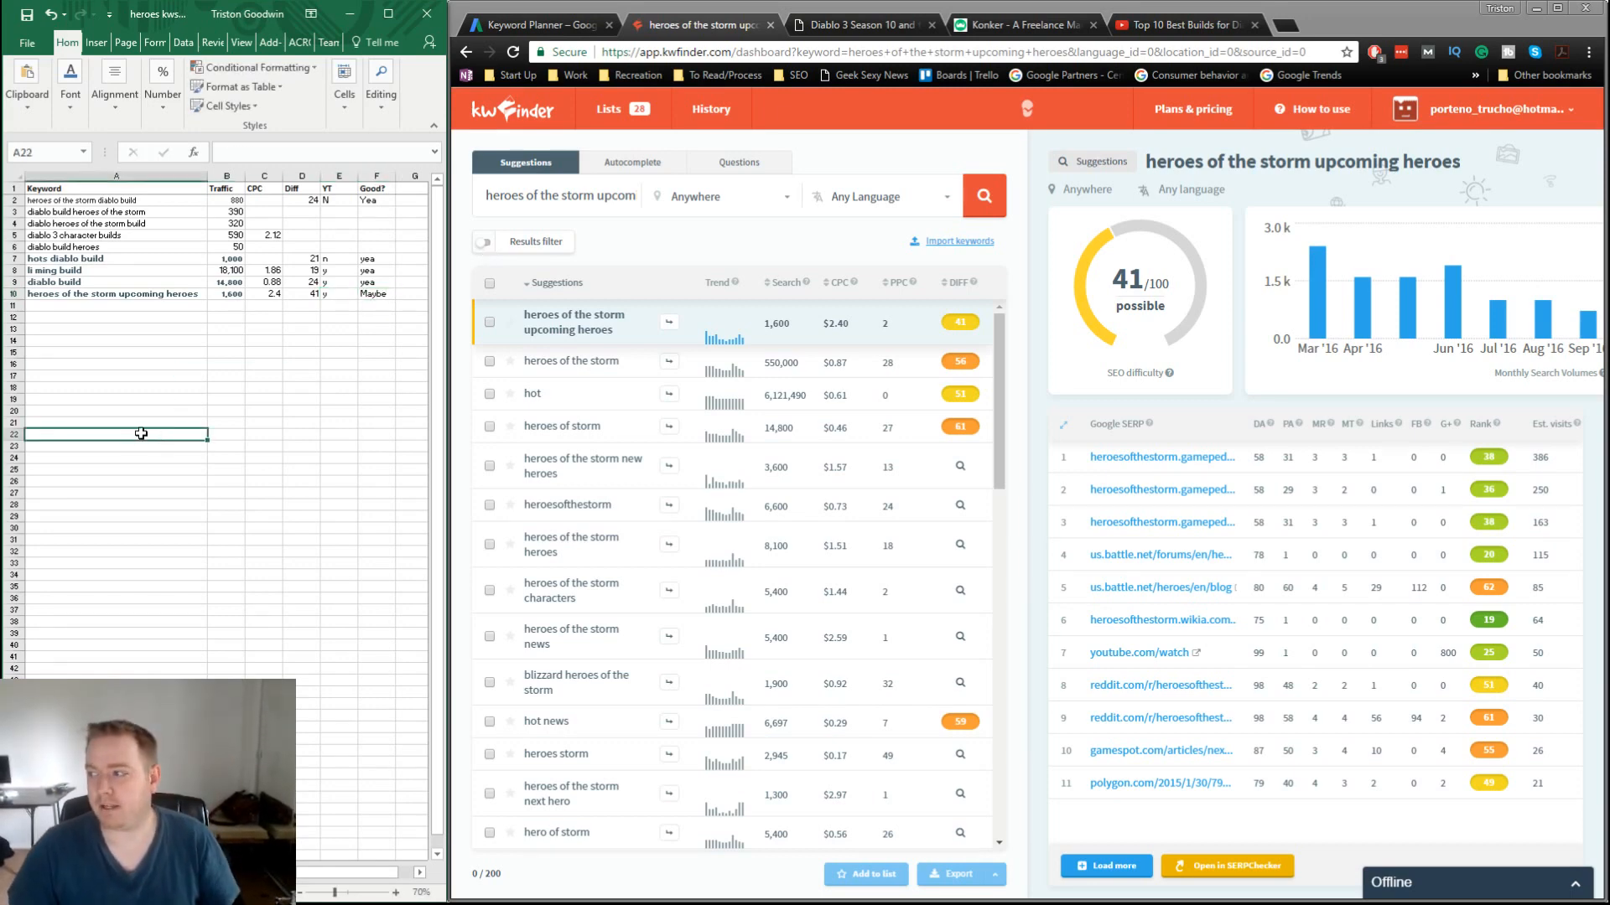
# Step: Look up the listed keyword "heroes of the storm diablo build" in KWFinder and review its difficulty and ranking pages
pyautogui.click(131, 202)
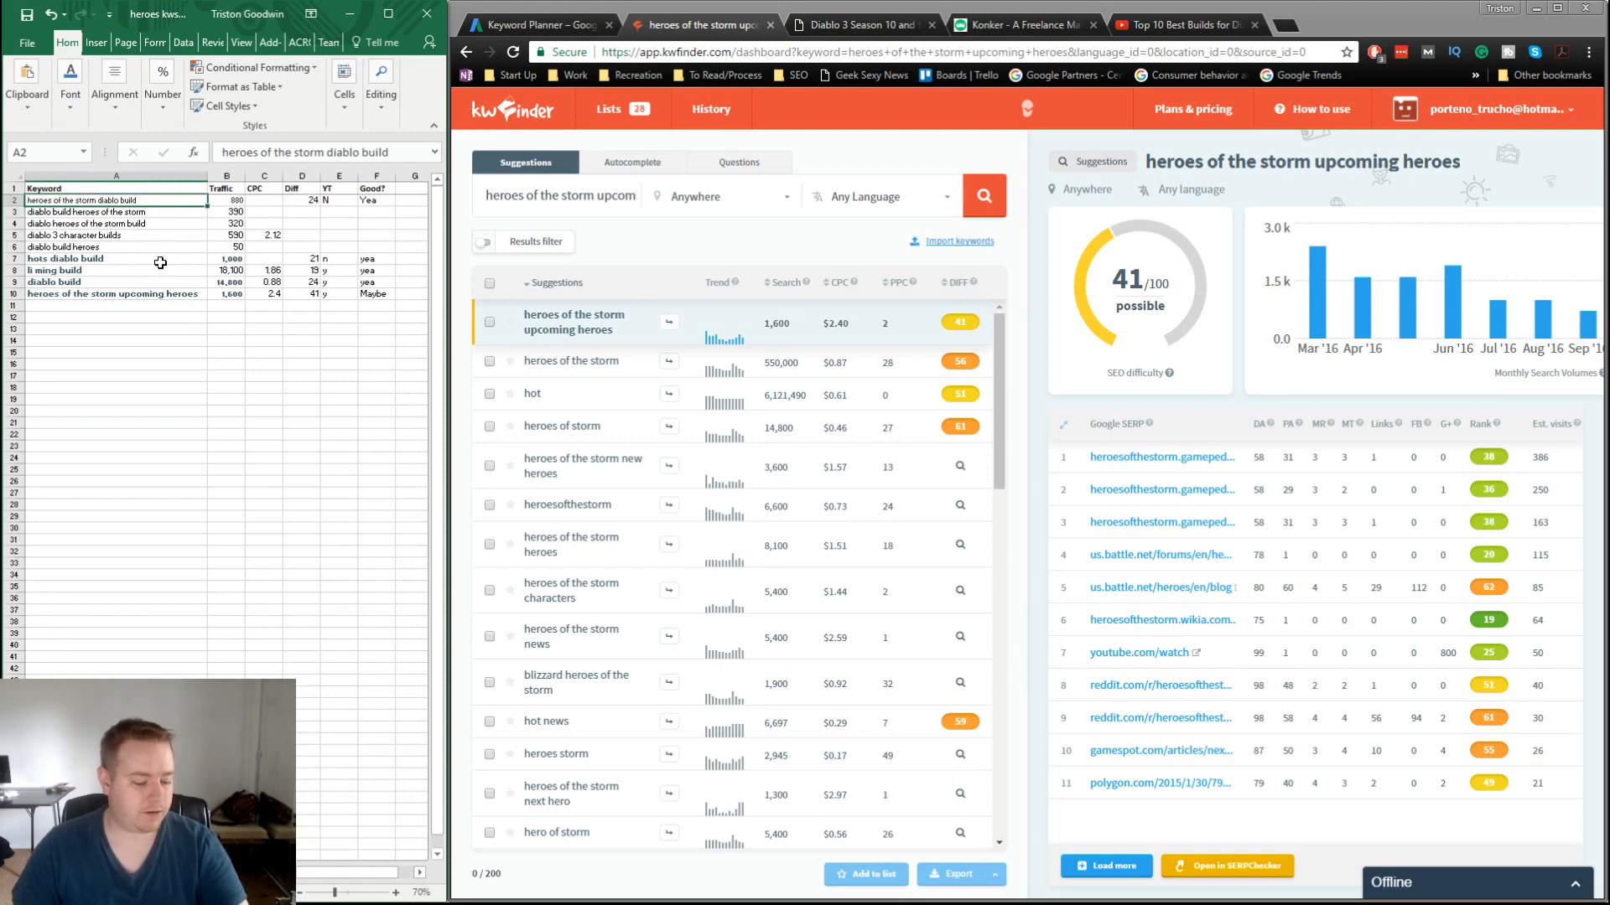
pyautogui.tripleClick(561, 204)
pyautogui.write('heroes of the storm diablo build')
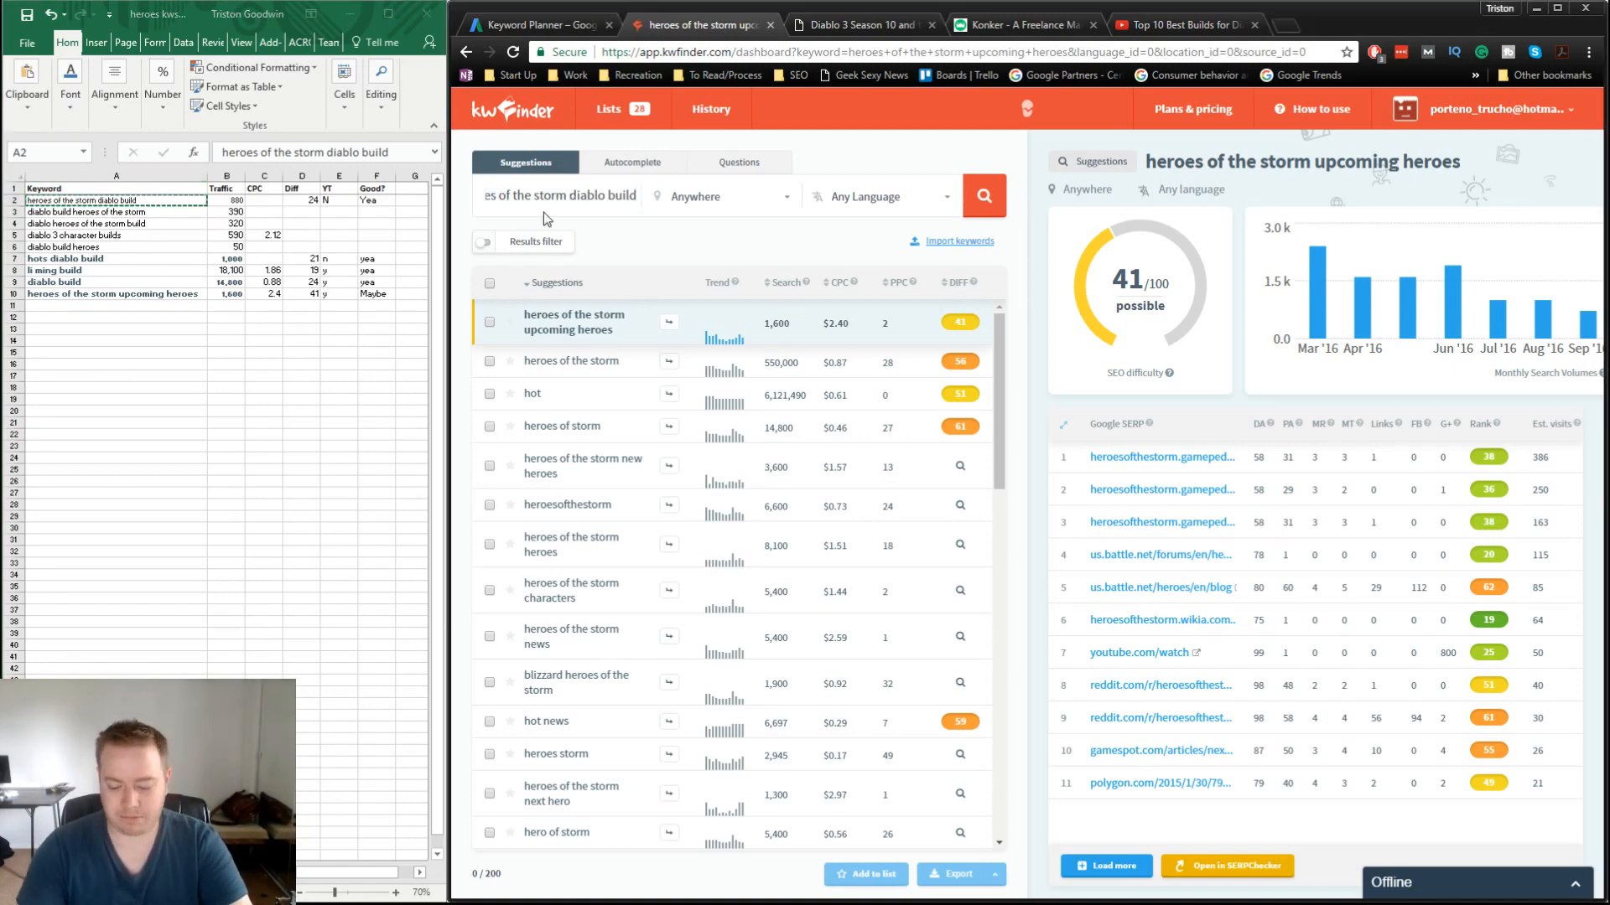
pyautogui.press('Return')
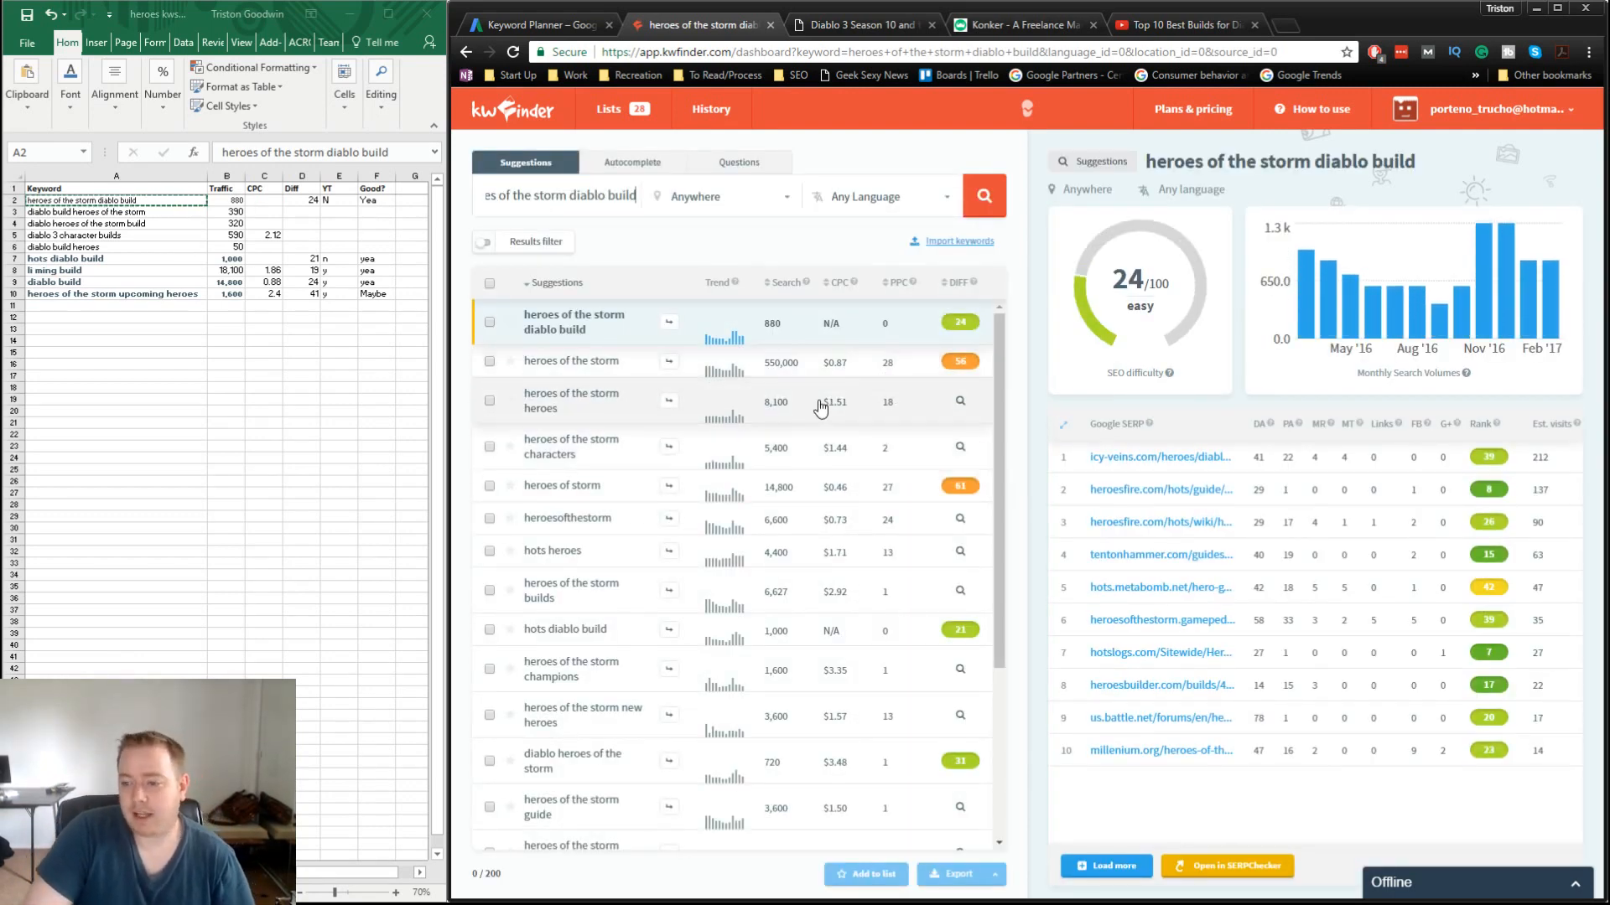
pyautogui.moveTo(1270, 417)
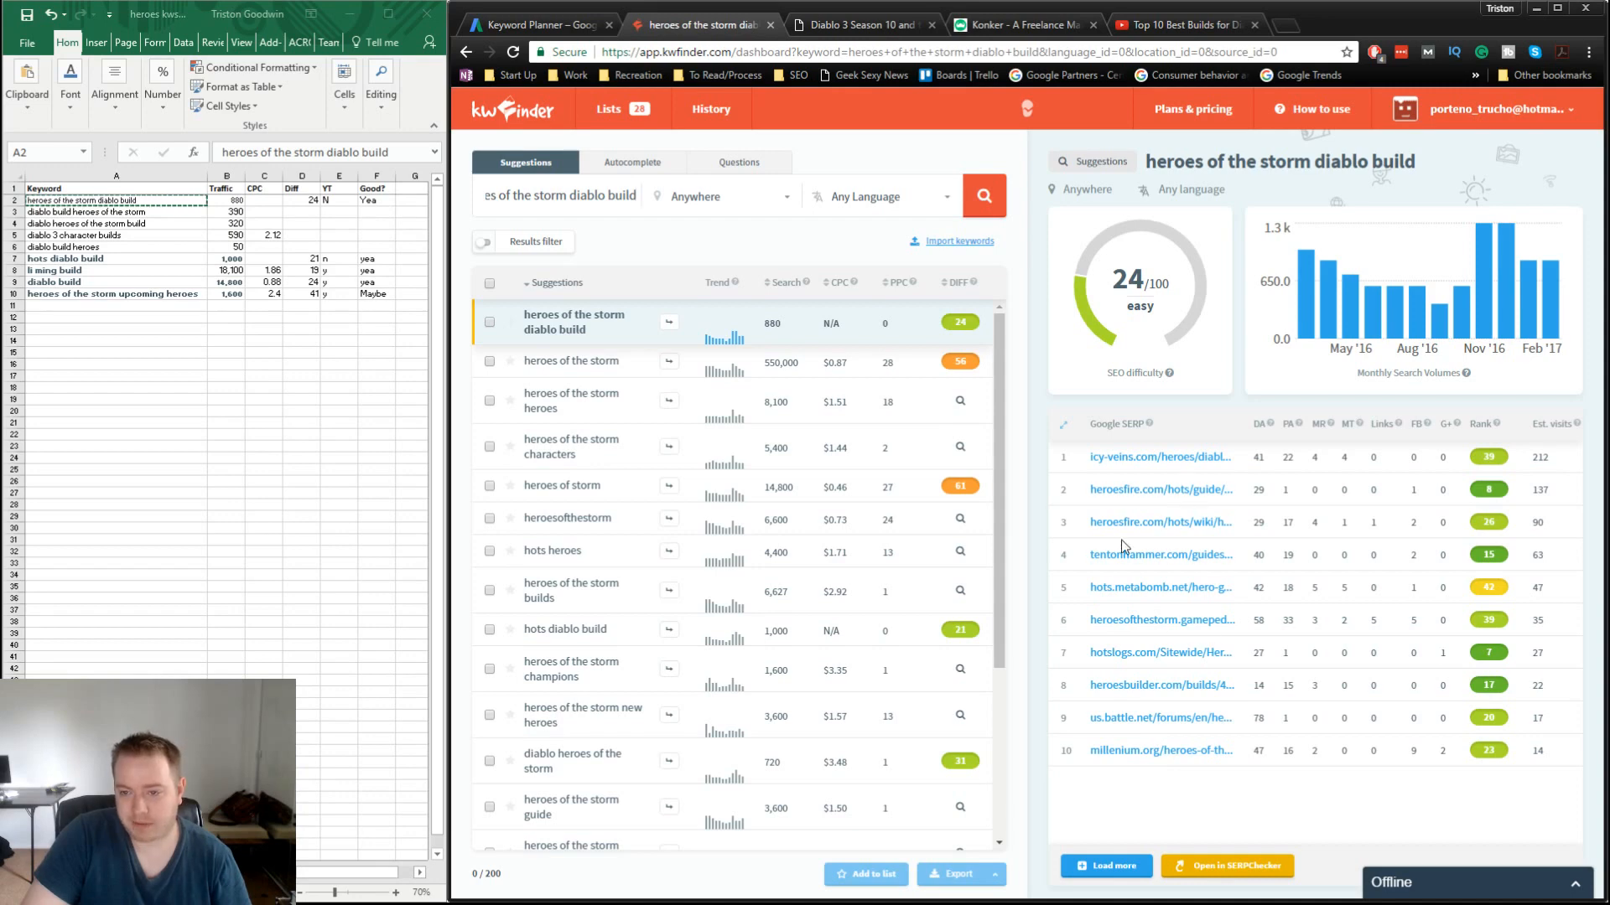
# Step: Look up the listed keyword "li ming build" in KWFinder and examine its search trend, ranking pages and estimated visits
pyautogui.tripleClick(623, 195)
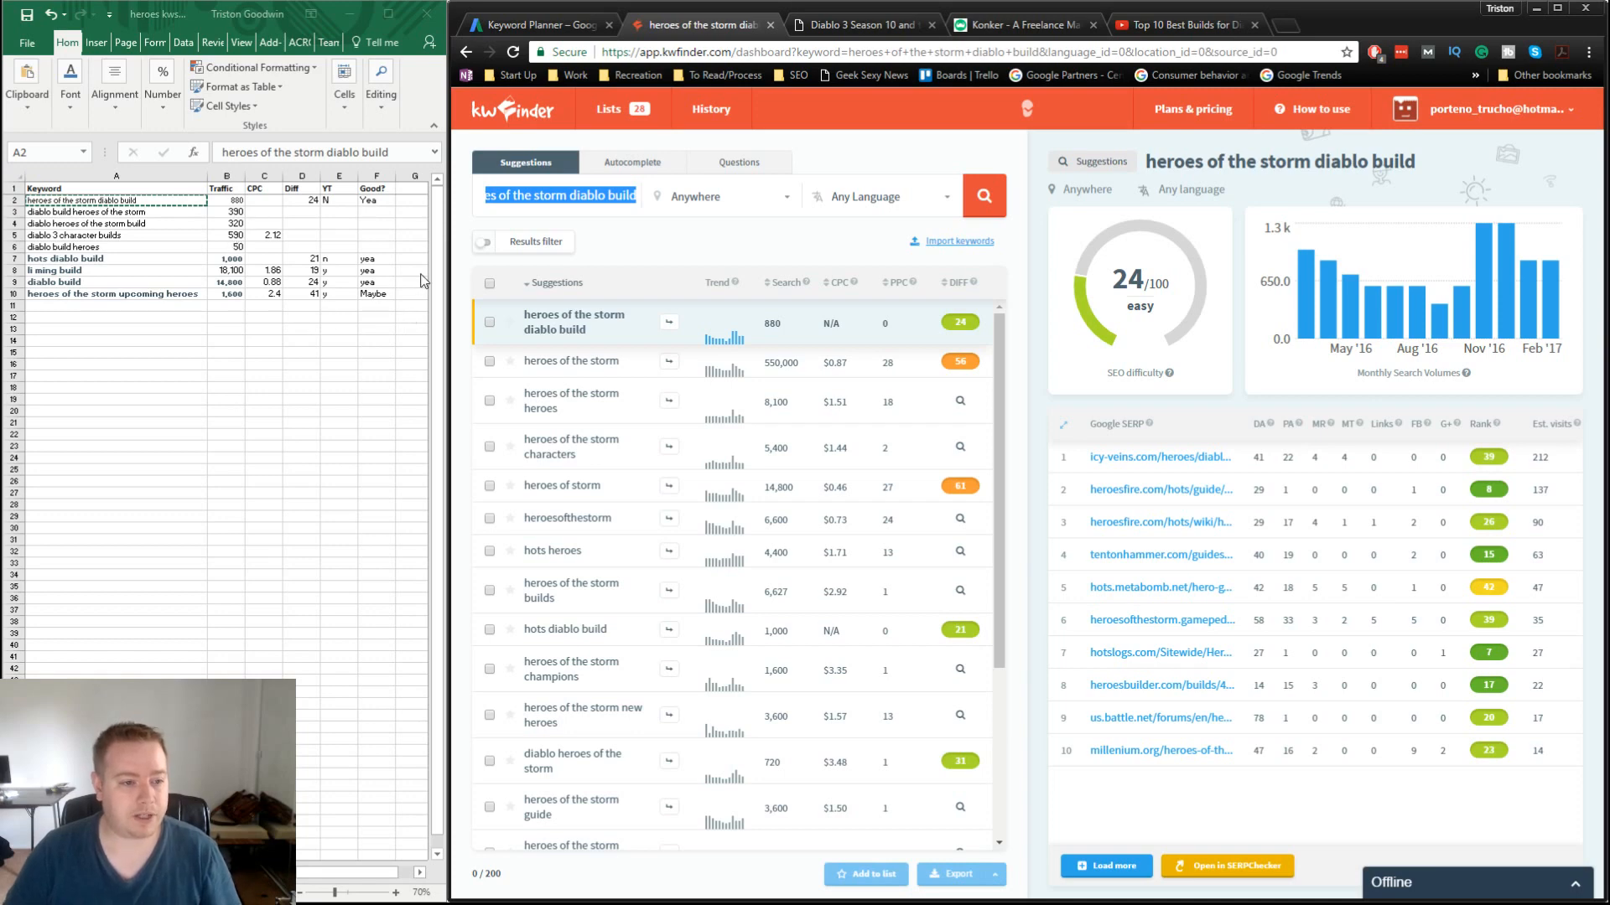
pyautogui.click(55, 271)
pyautogui.hotkey('ctrl', 'c')
pyautogui.click(534, 189)
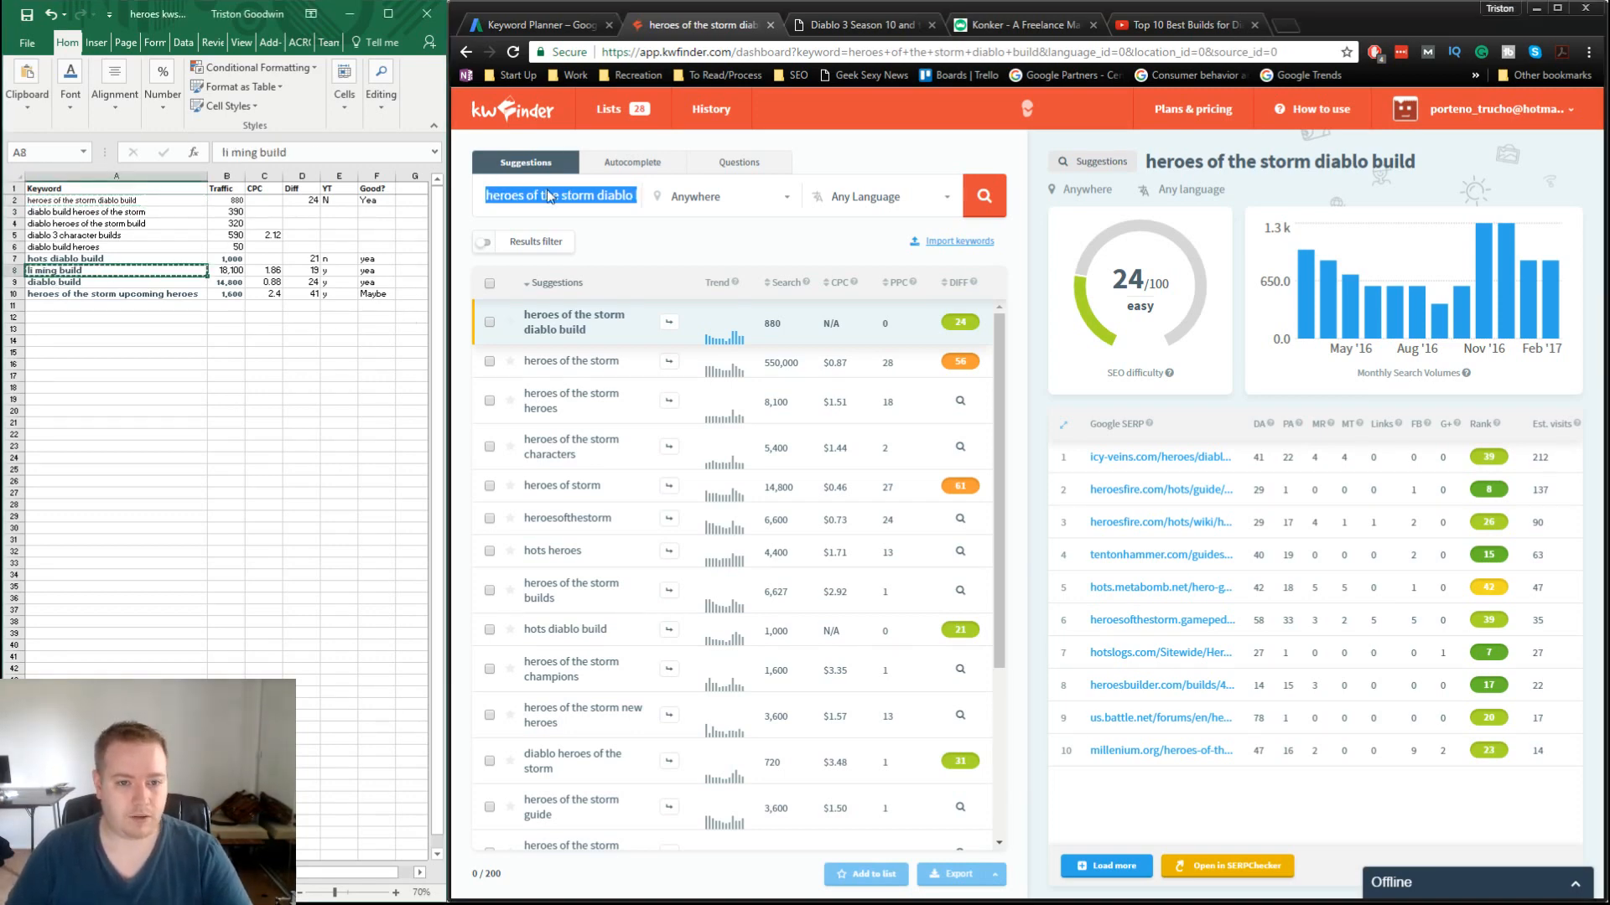
pyautogui.hotkey('ctrl', 'v')
pyautogui.press('Return')
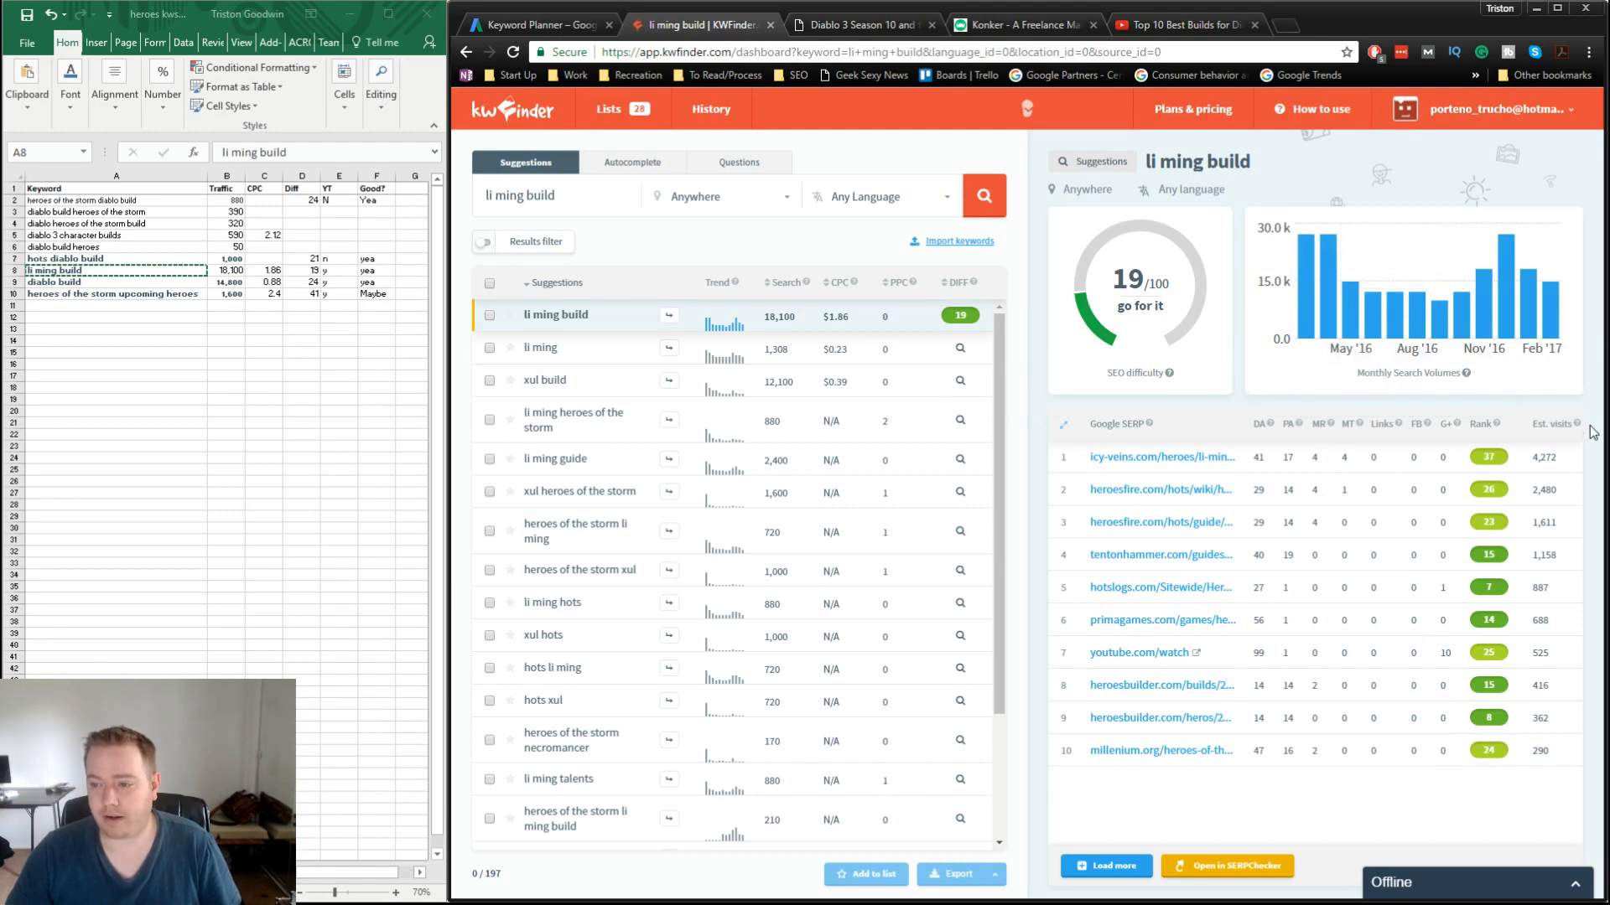
pyautogui.moveTo(1576, 431)
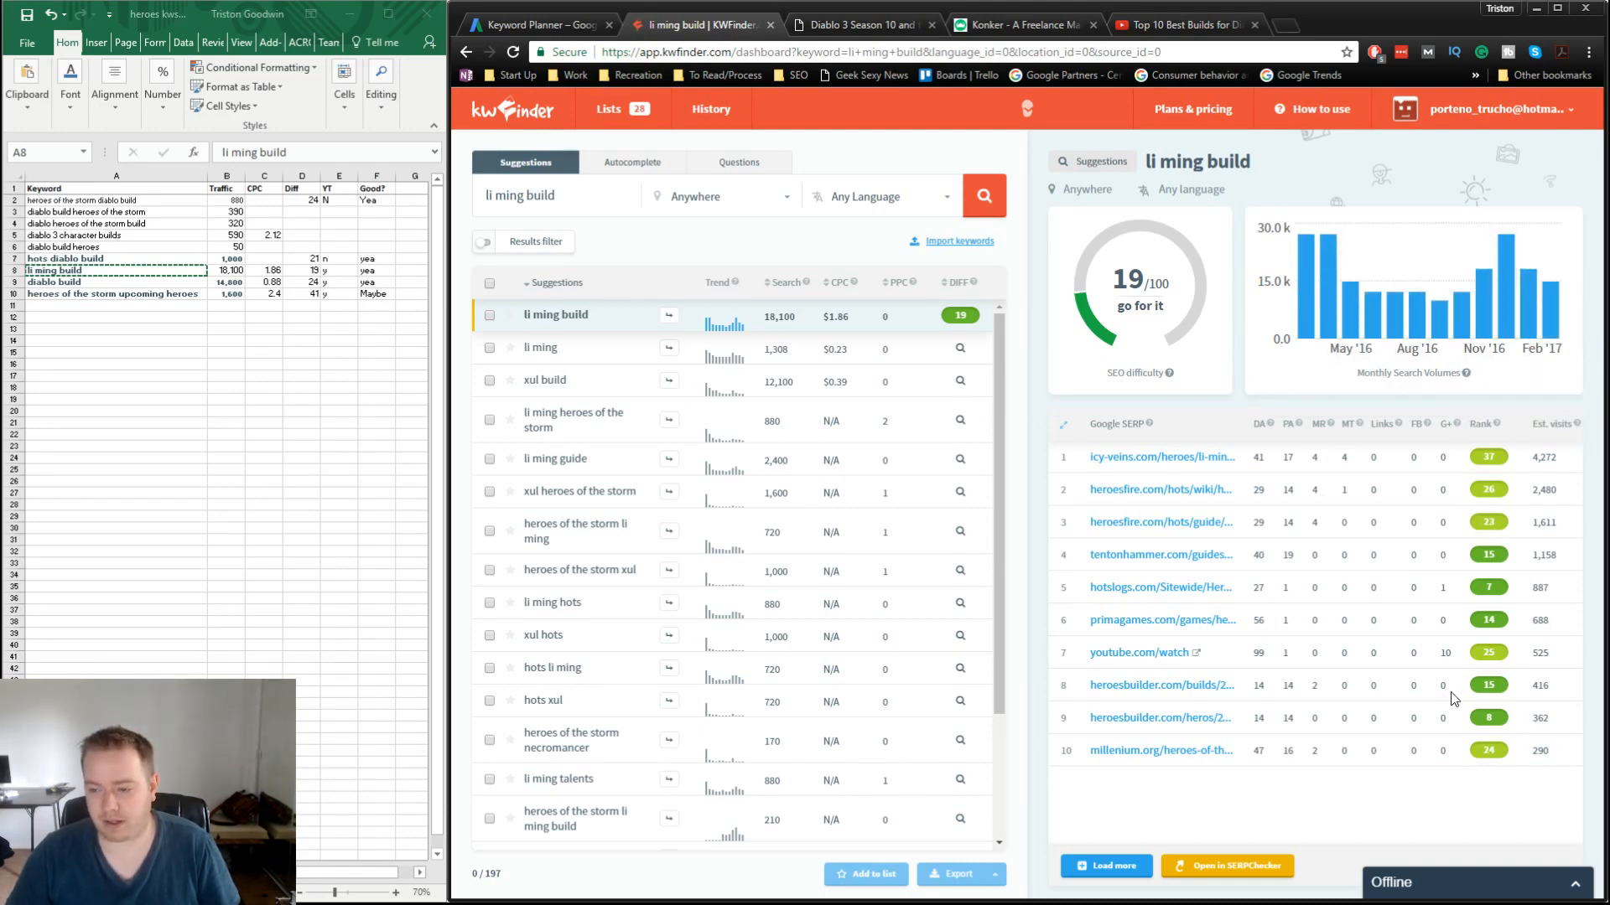
pyautogui.moveTo(1338, 289)
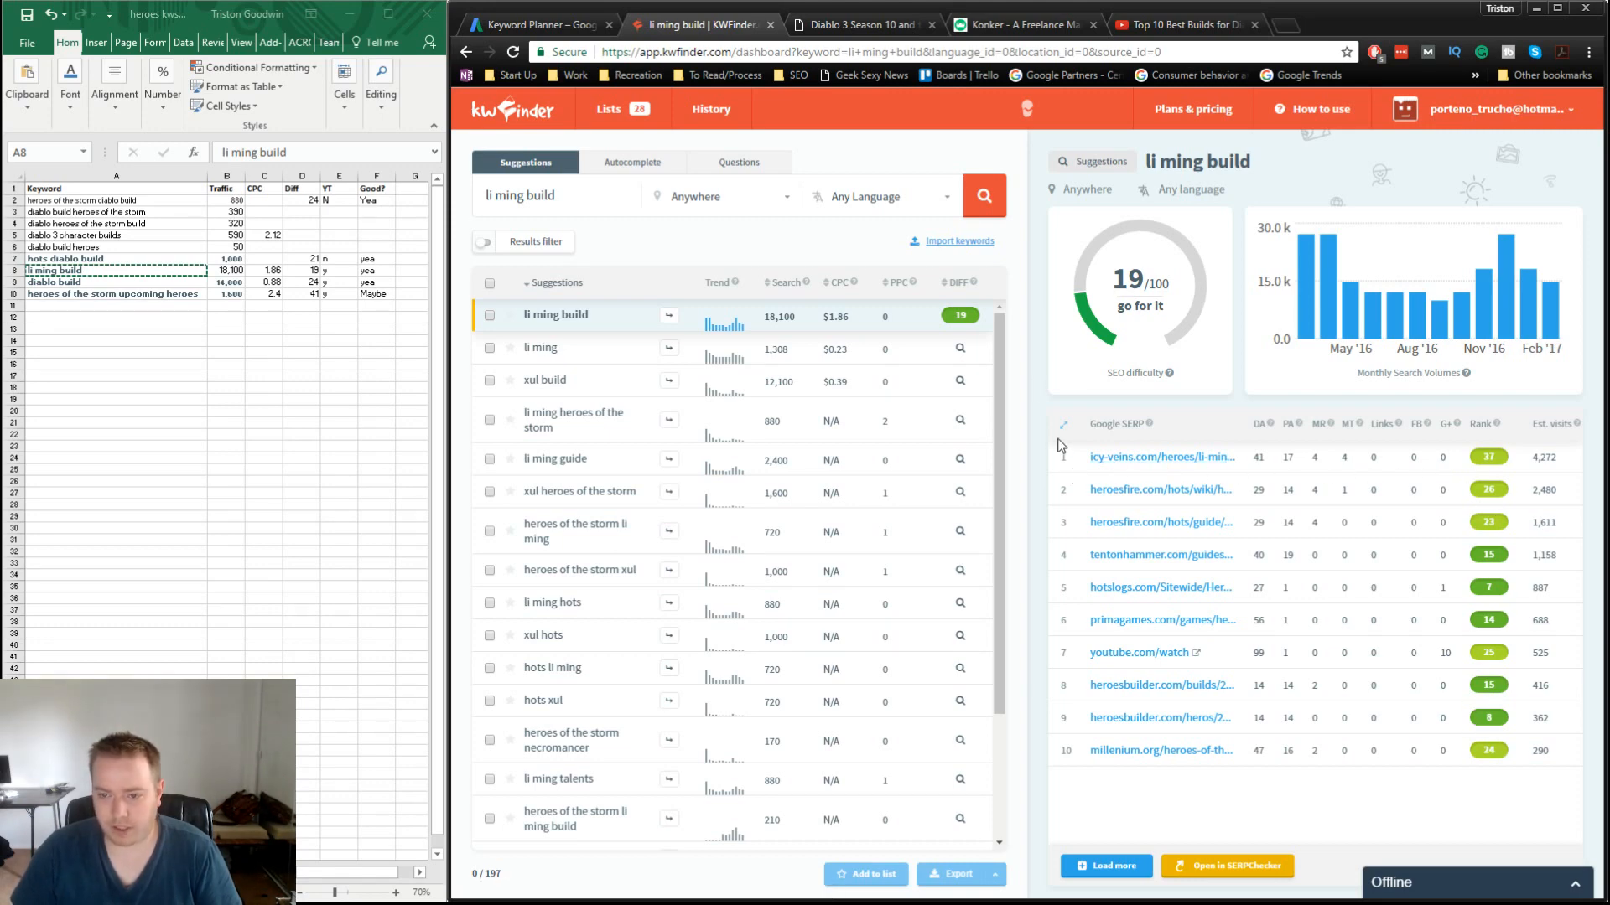
pyautogui.moveTo(1132, 368)
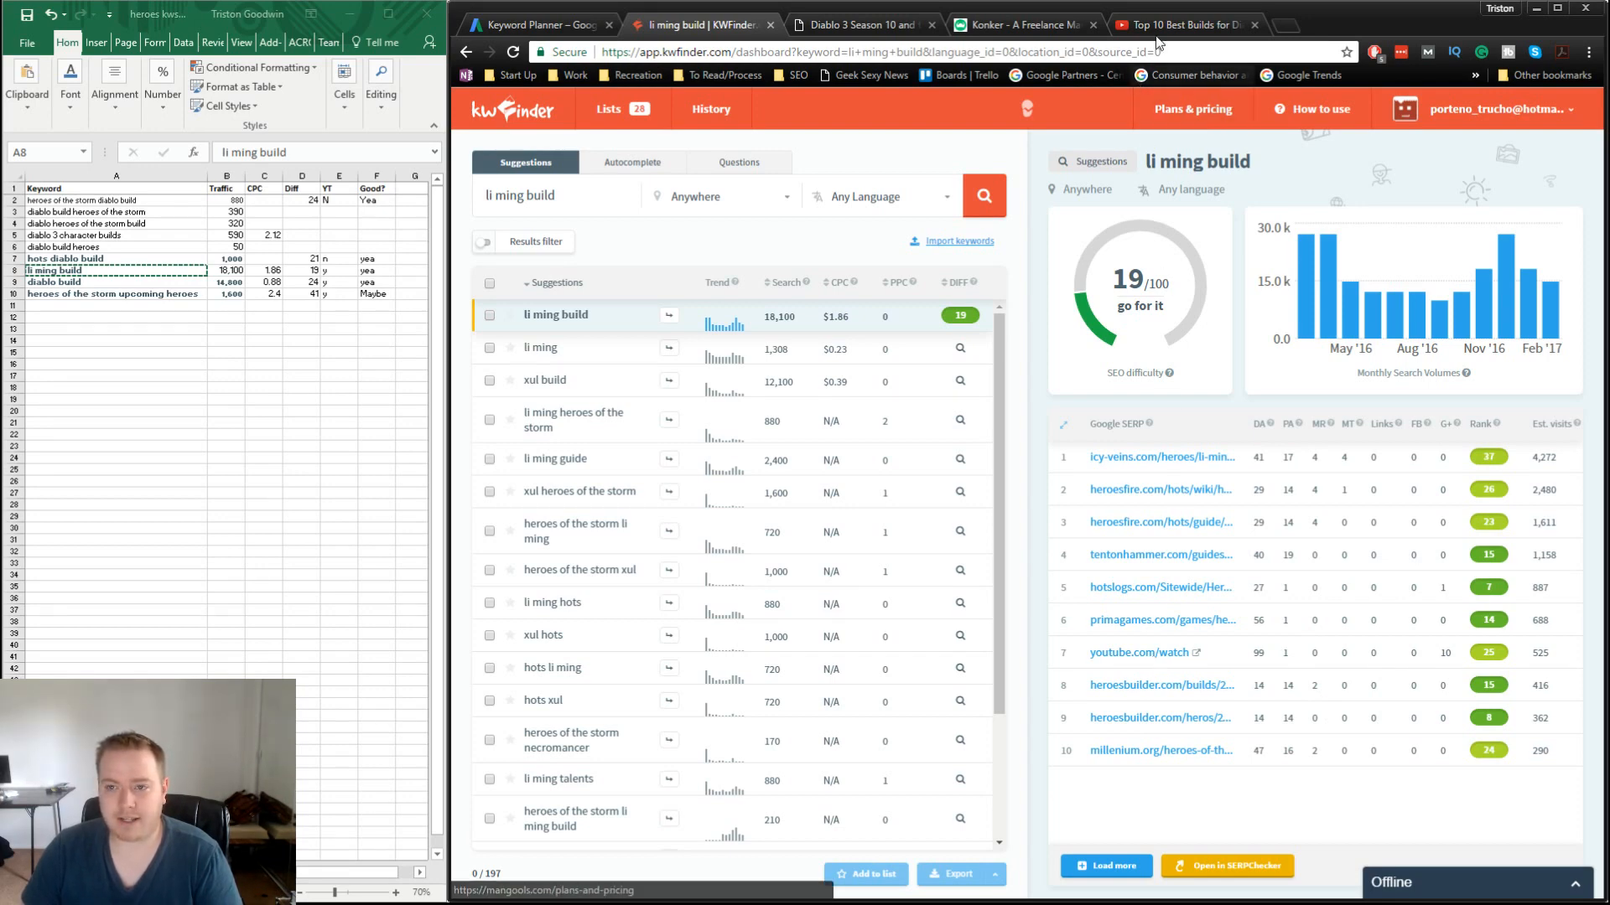
# Step: Switch to the "Top 10 Best Builds for Diablo 3" video on YouTube and examine its view count, vidIQ statistics and comments
pyautogui.click(1153, 657)
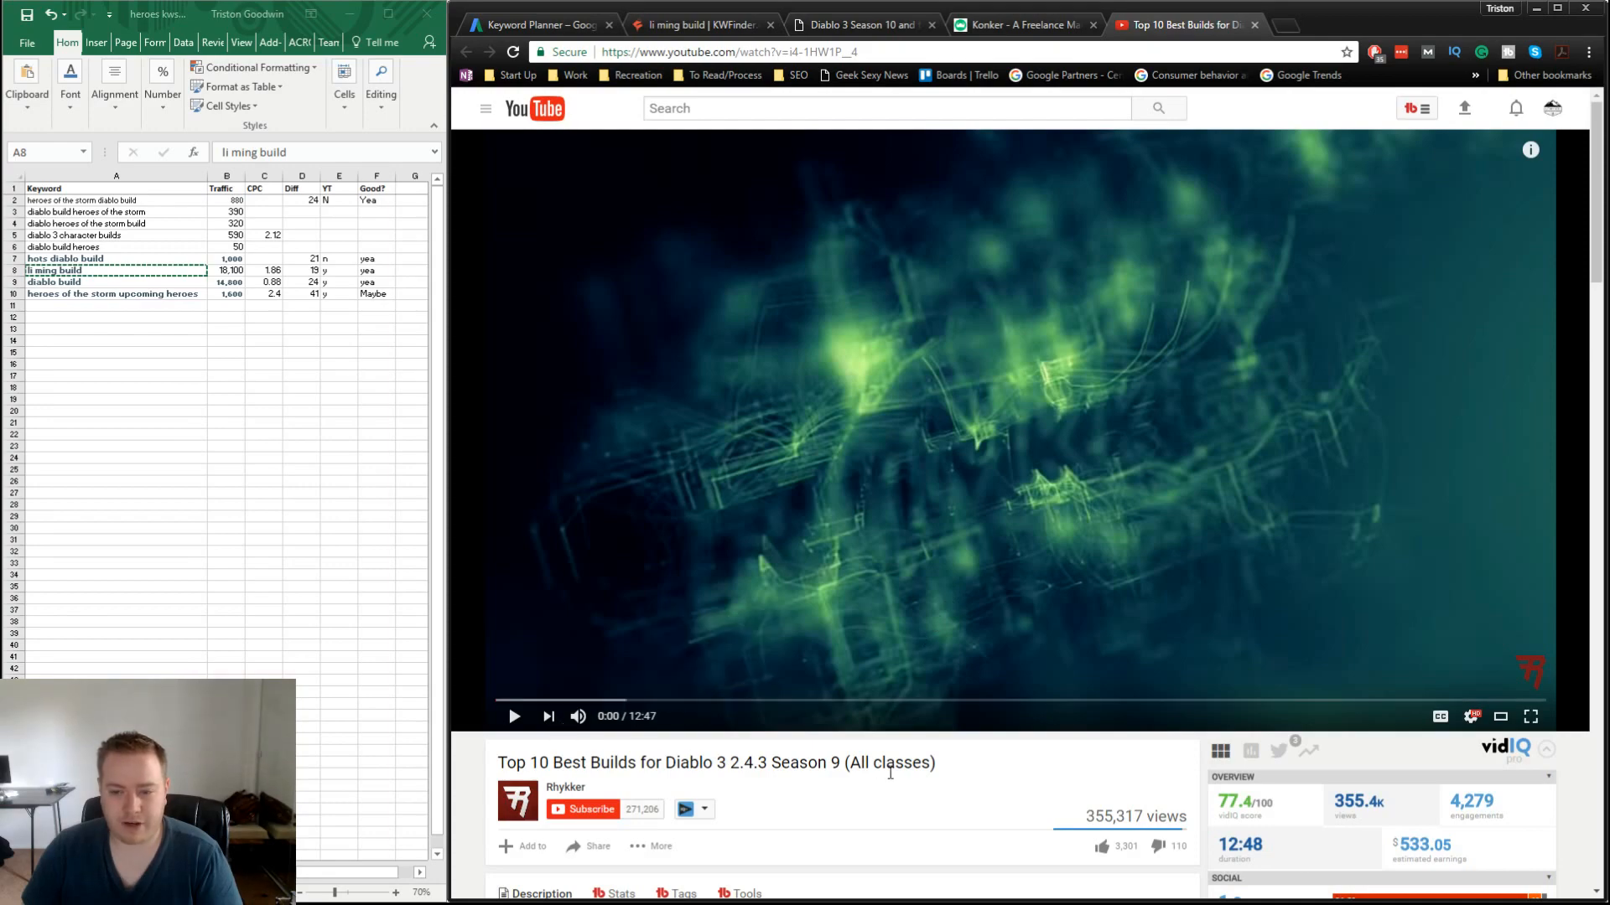
pyautogui.scroll(-5, 967, 791)
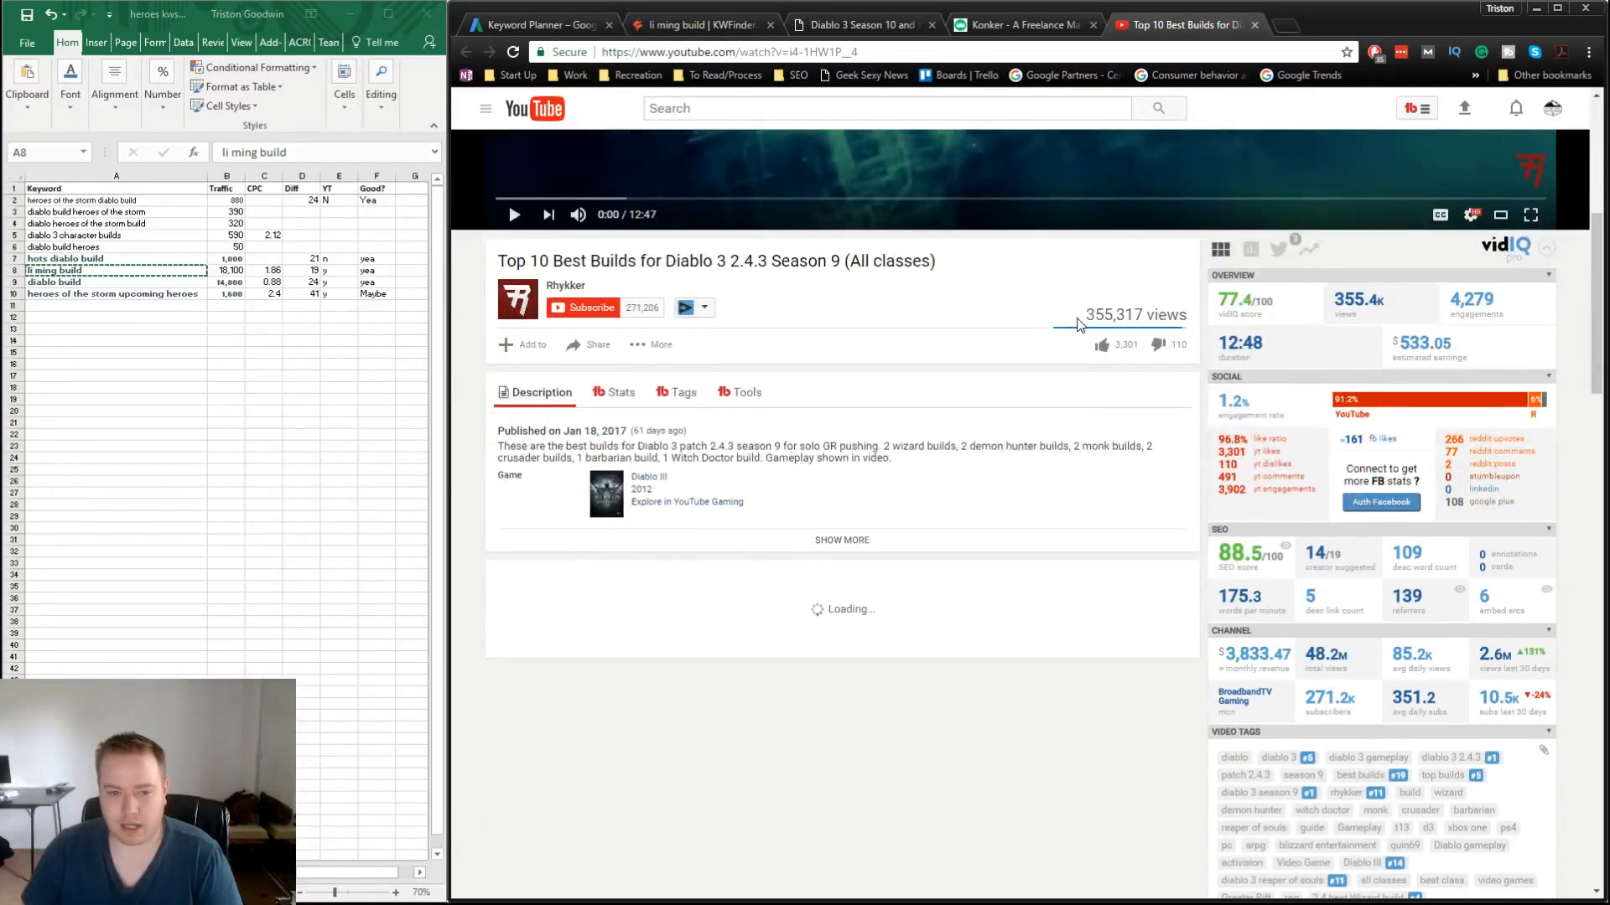
pyautogui.doubleClick(1131, 322)
pyautogui.scroll(-3, 1006, 658)
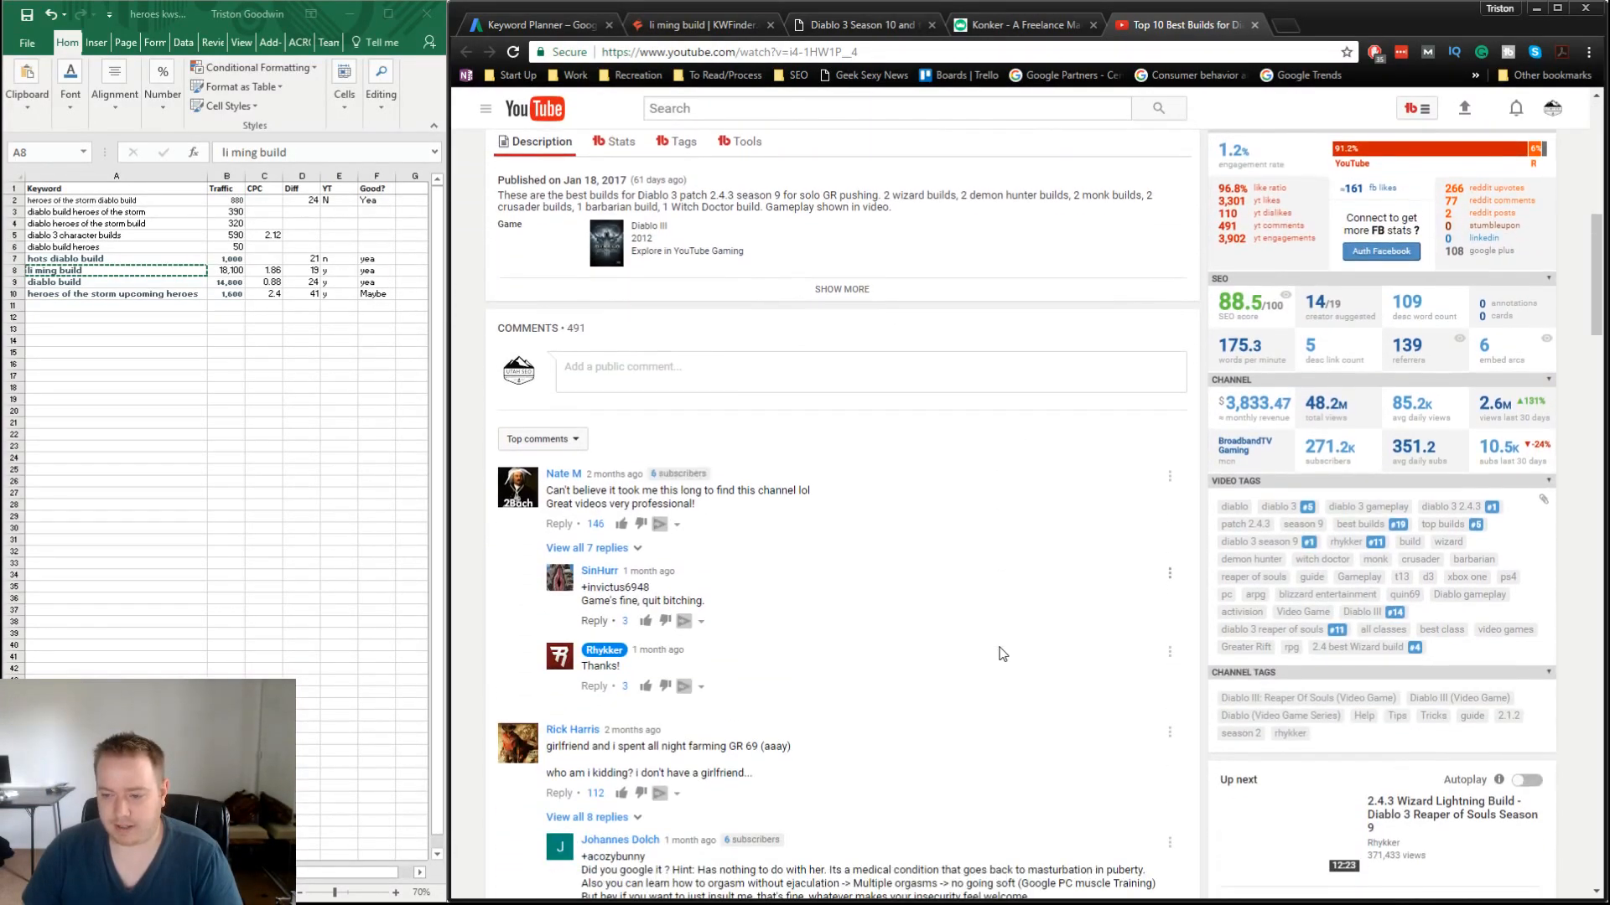
pyautogui.scroll(3, 1014, 664)
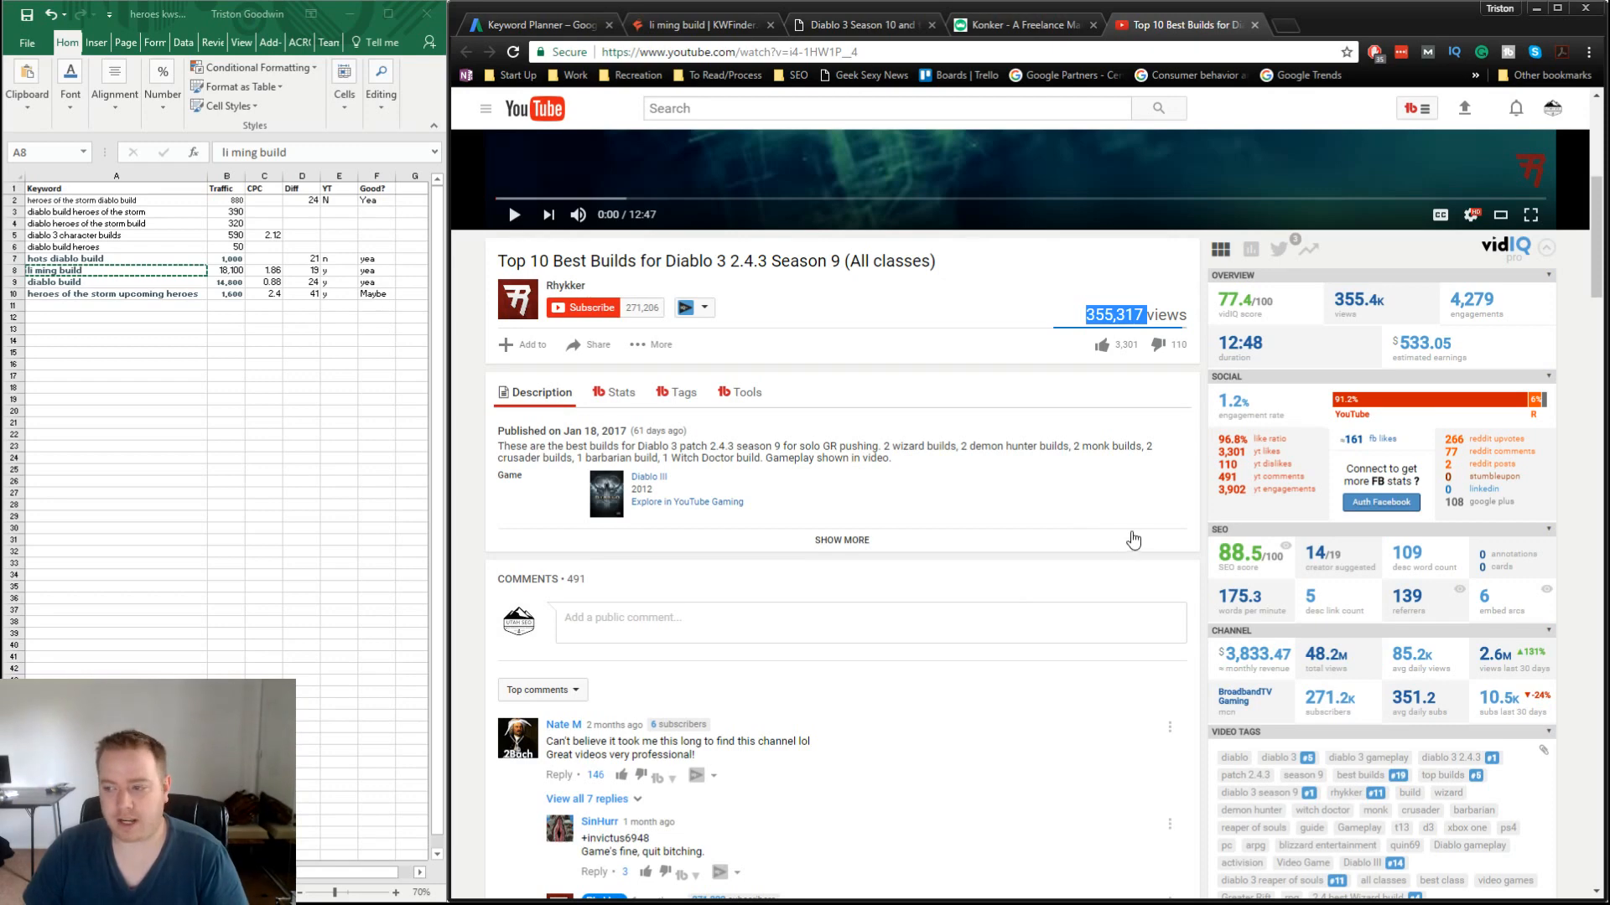
# Step: Return to the KWFinder results for "li ming build" and review the candidate keywords listed in rows 7 to 10 of the Excel sheet
pyautogui.moveTo(1249, 555)
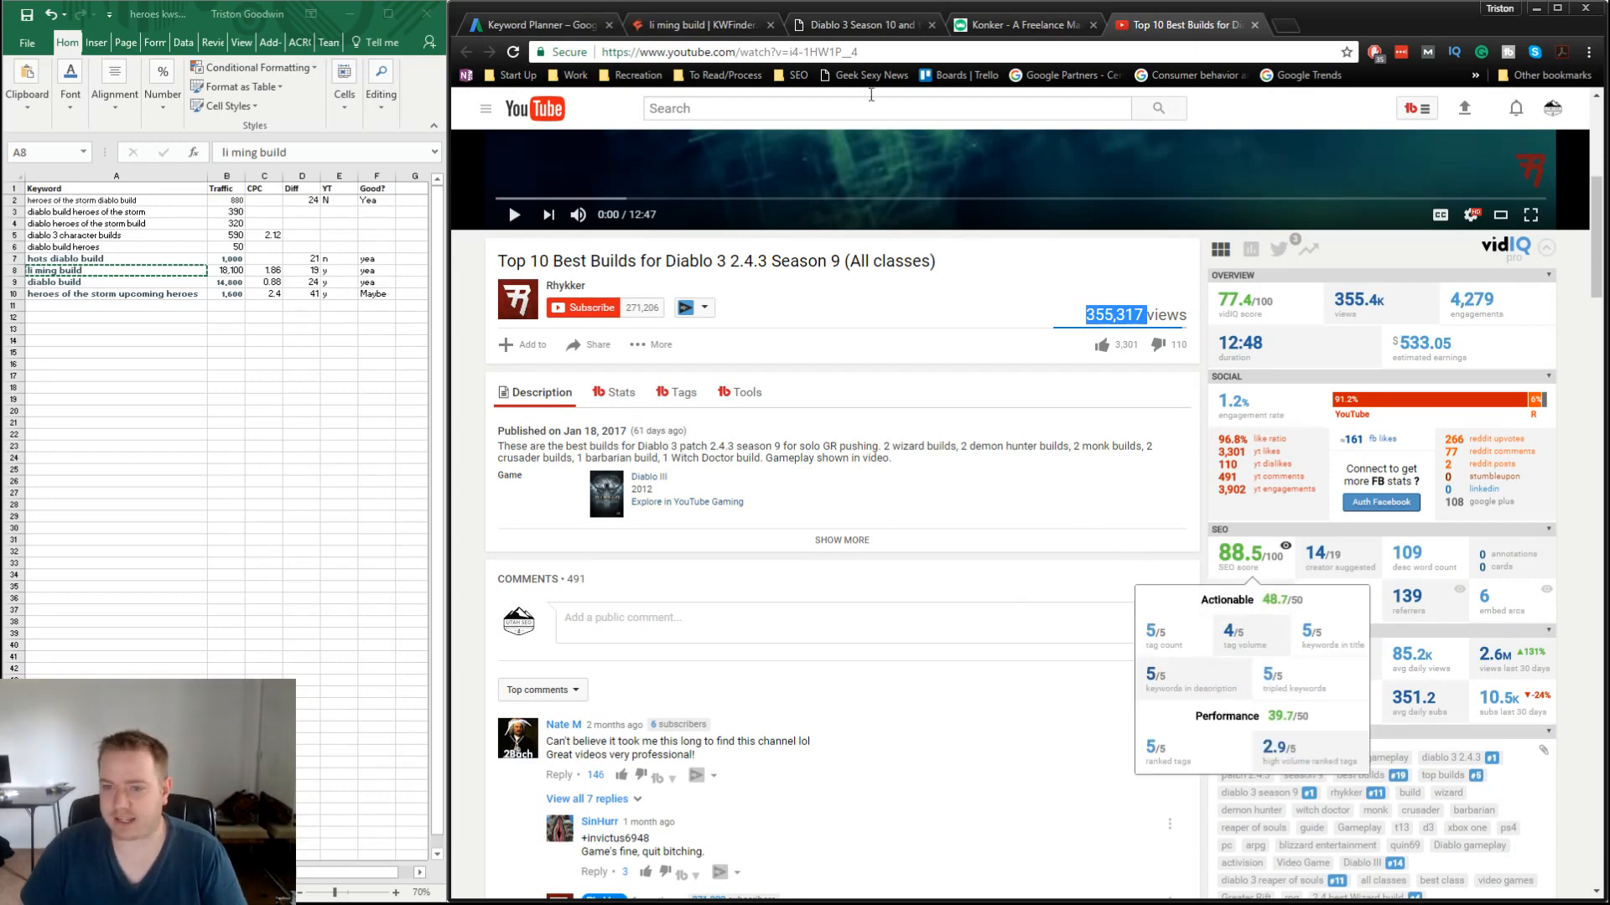
pyautogui.click(717, 25)
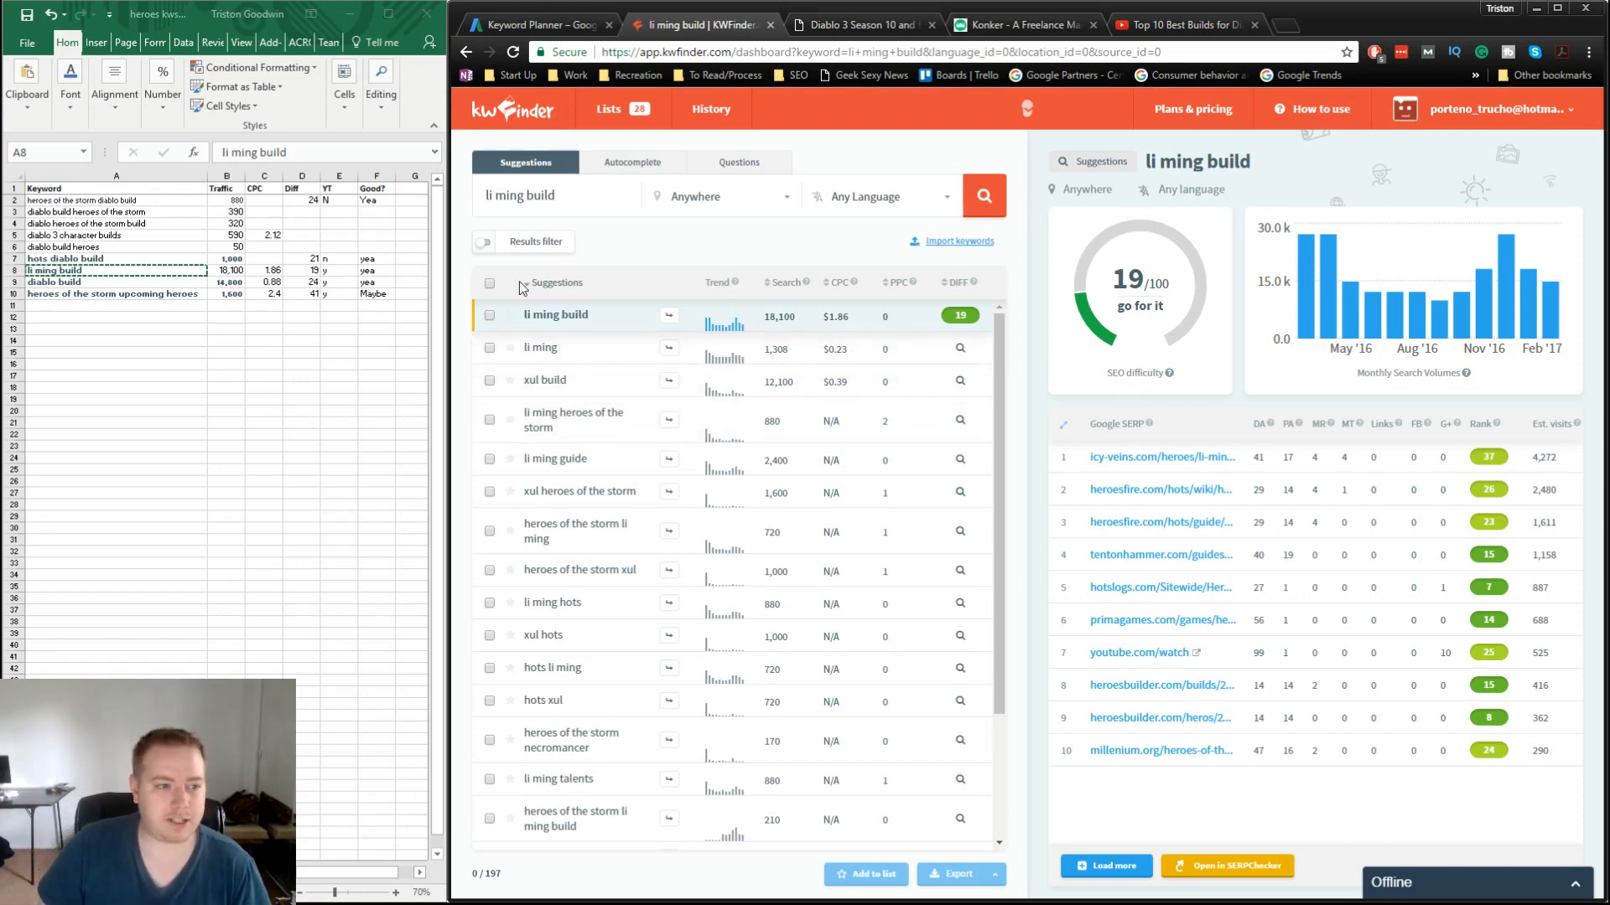
pyautogui.click(163, 346)
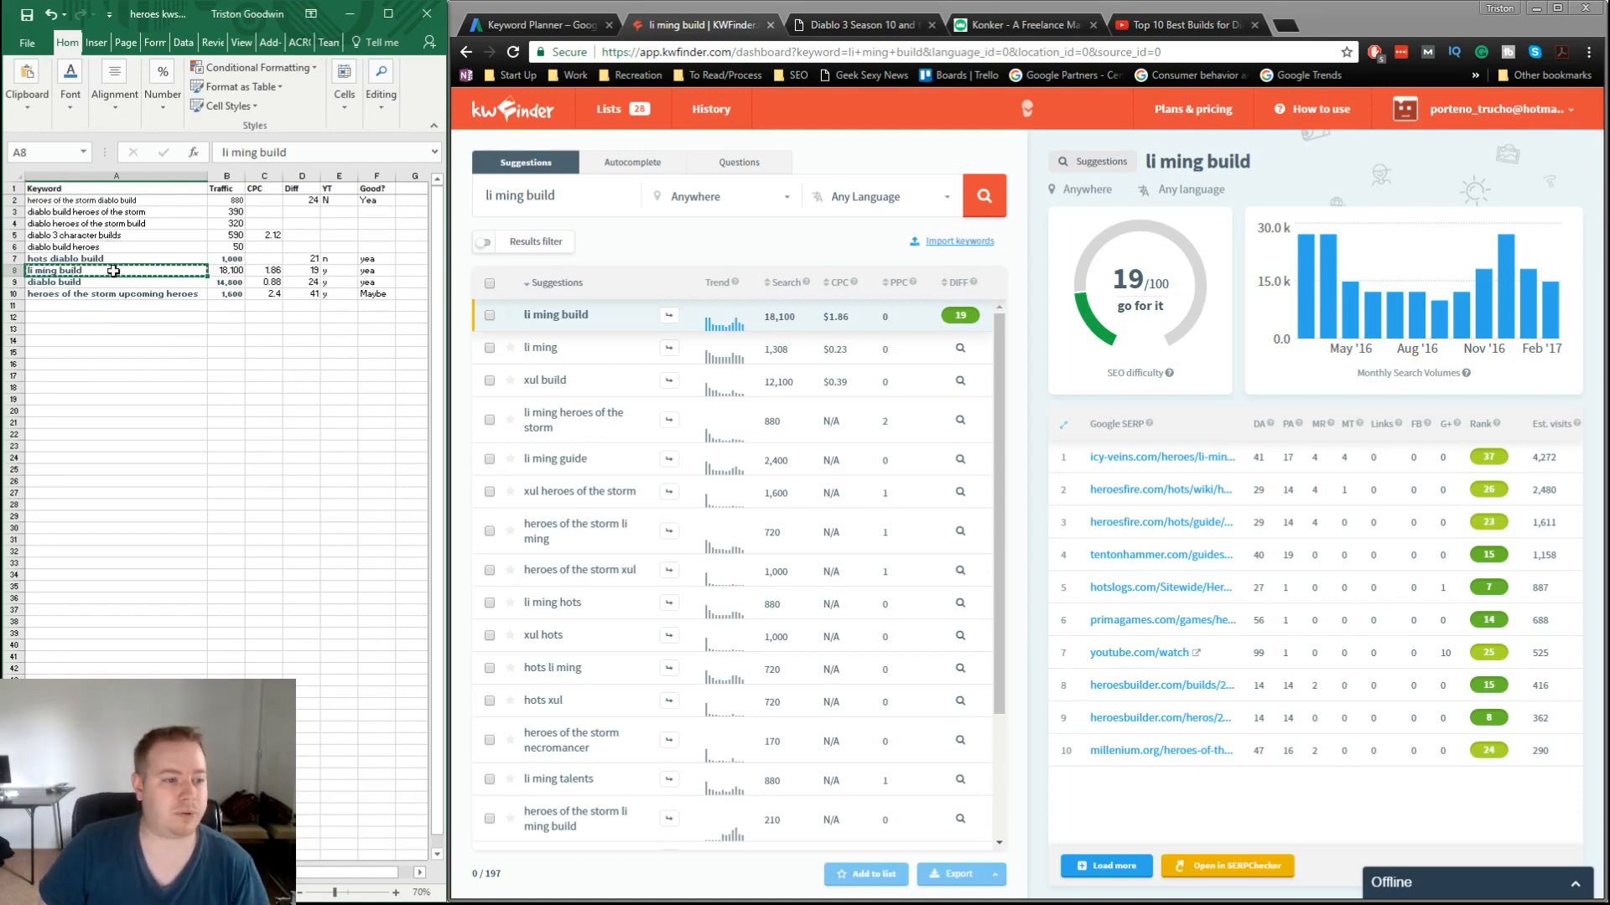
pyautogui.click(123, 259)
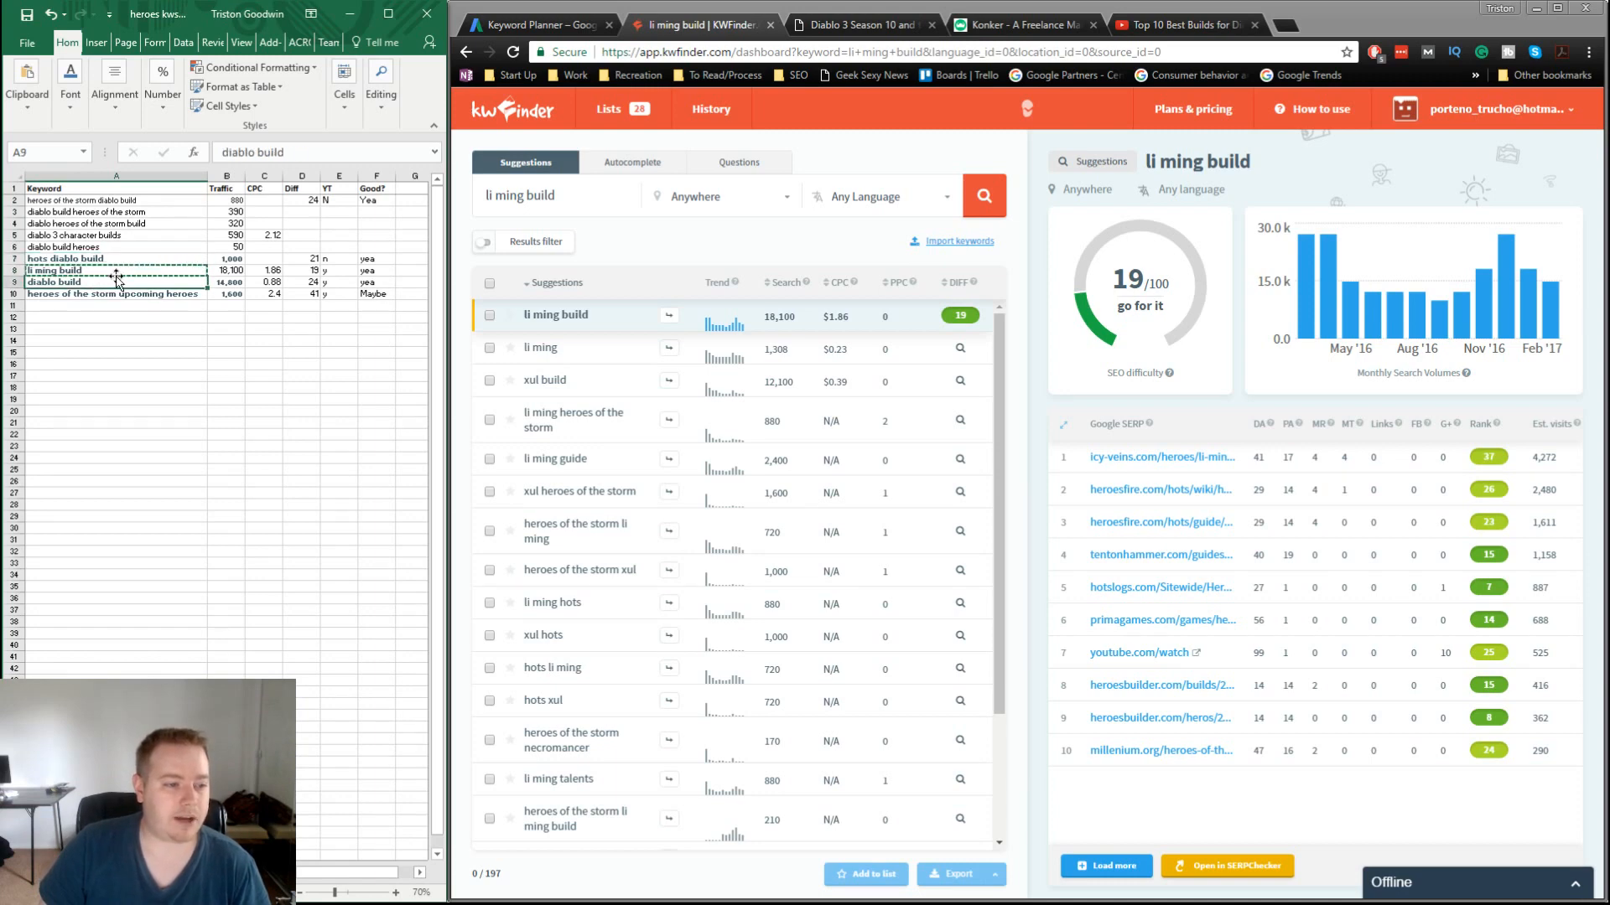
pyautogui.click(112, 280)
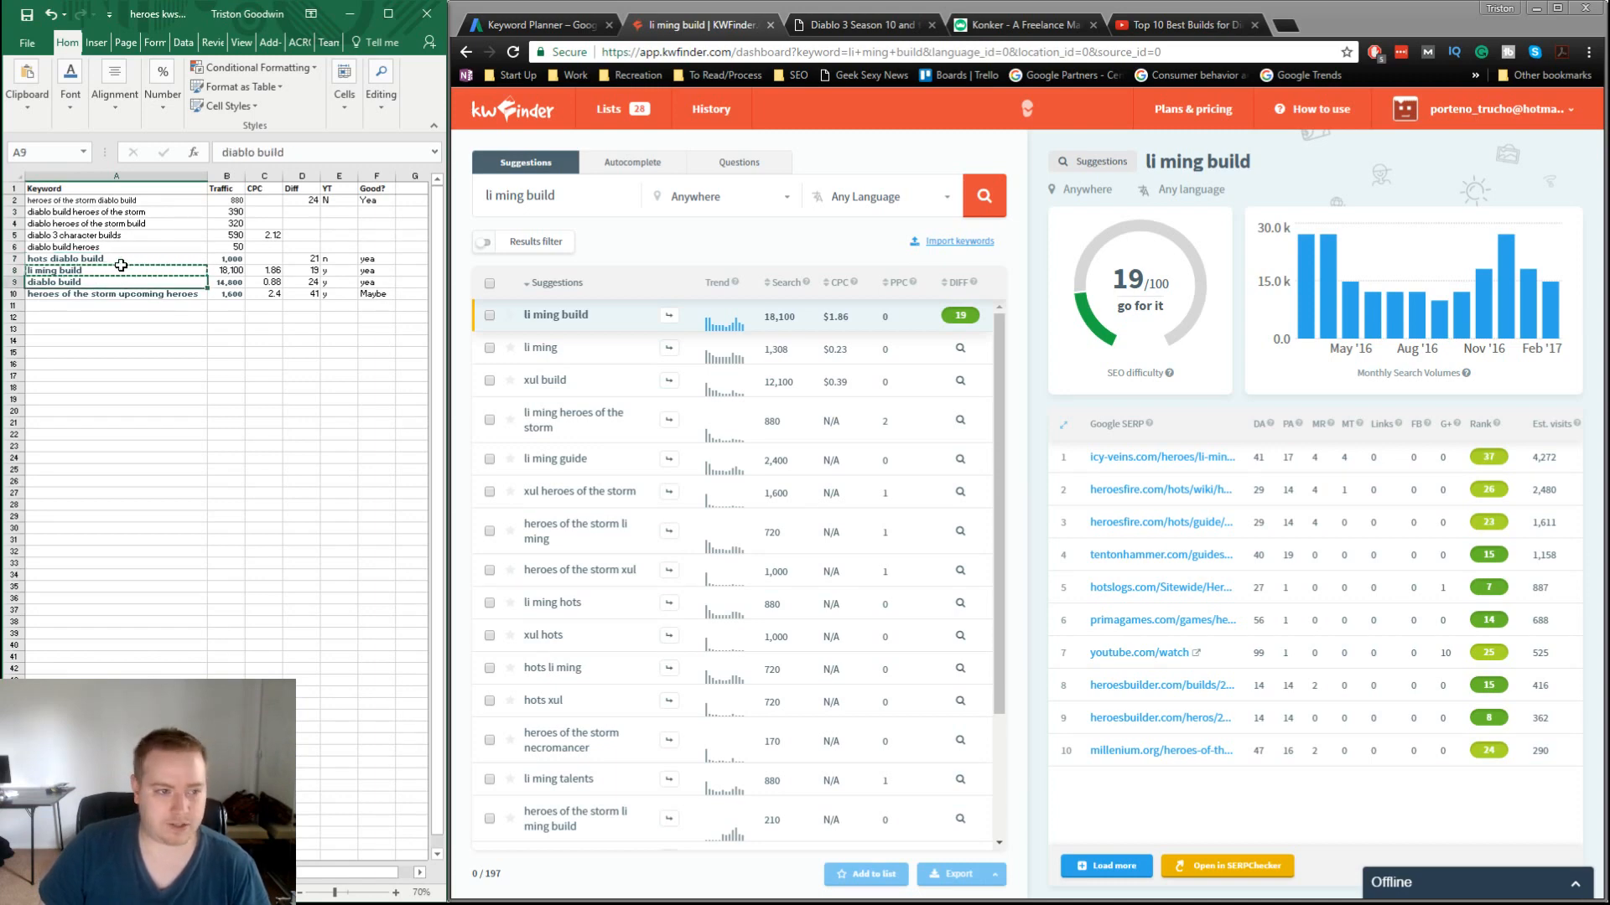
pyautogui.click(112, 271)
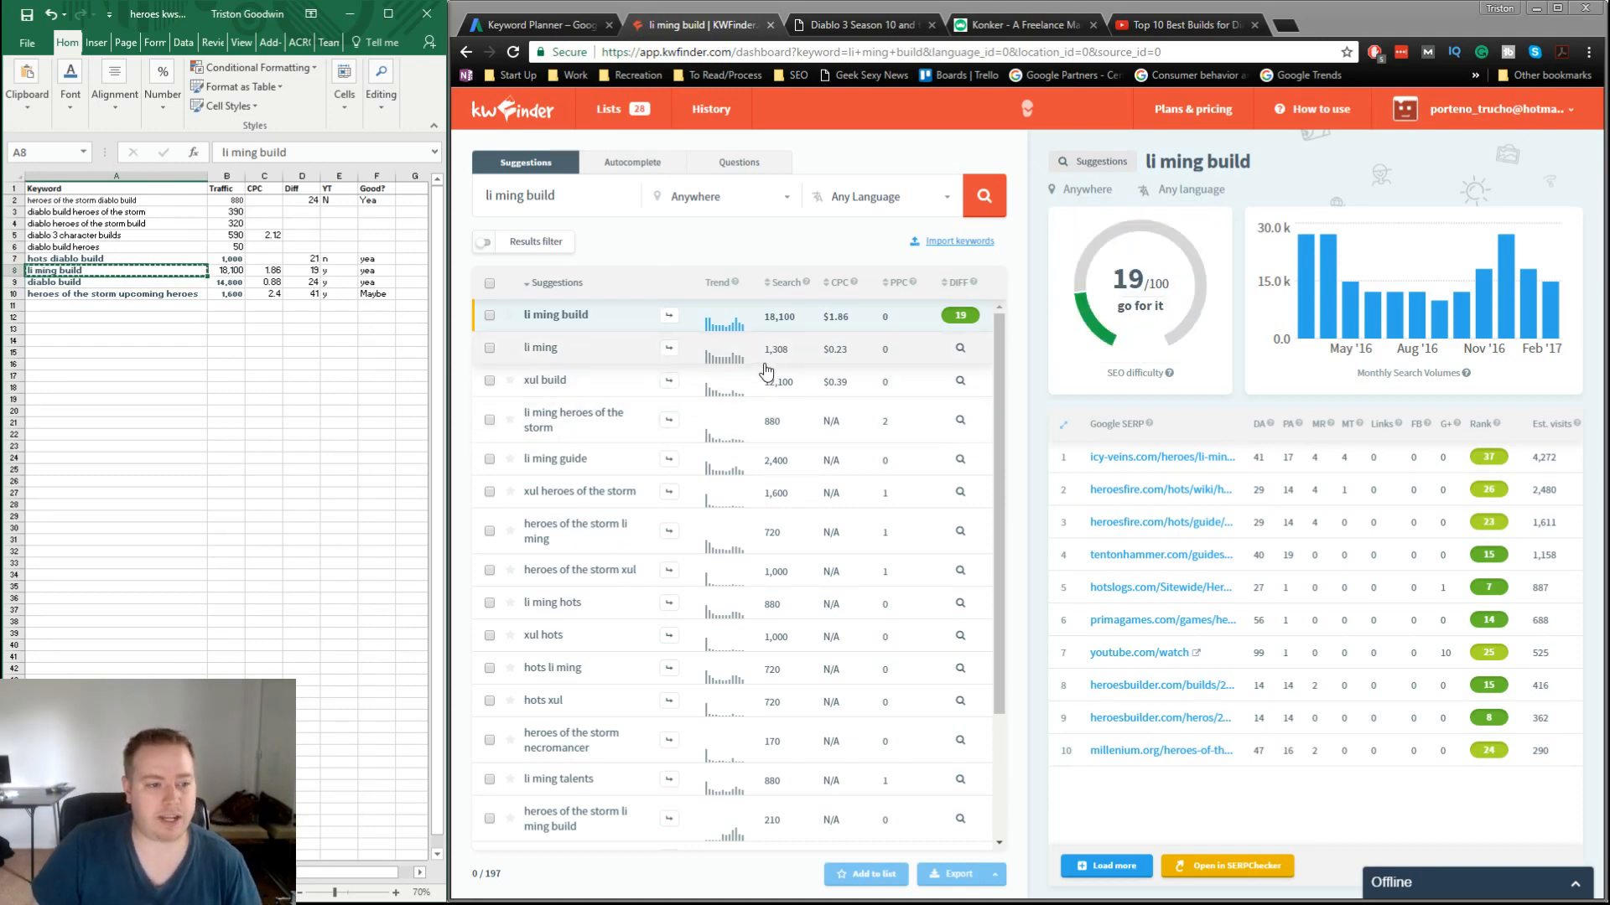
pyautogui.click(144, 315)
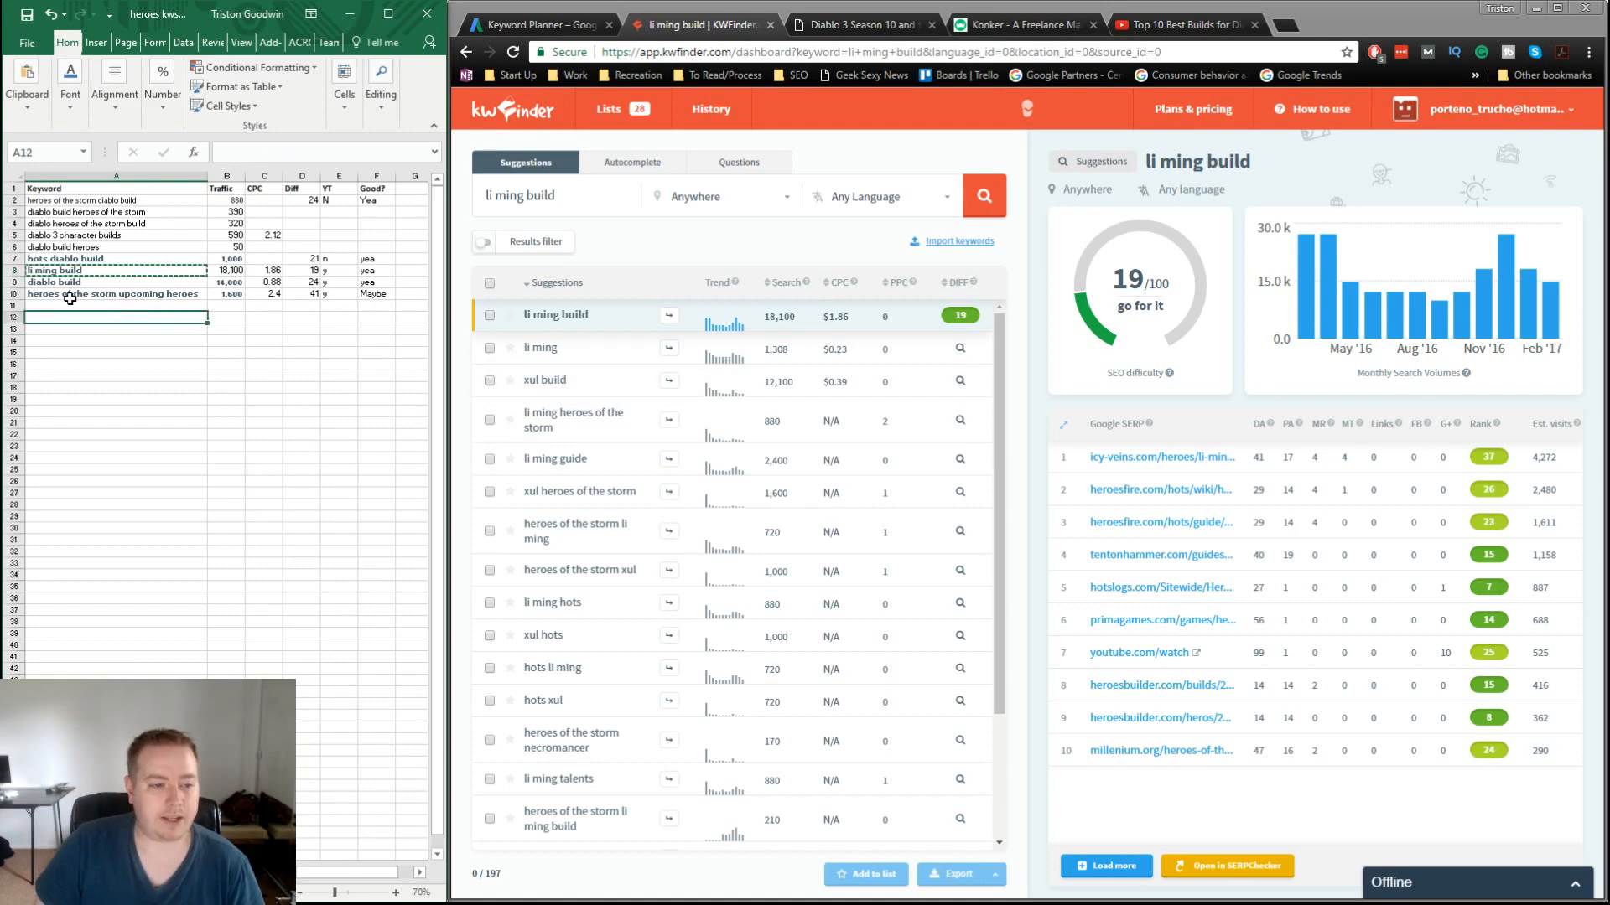
pyautogui.click(69, 296)
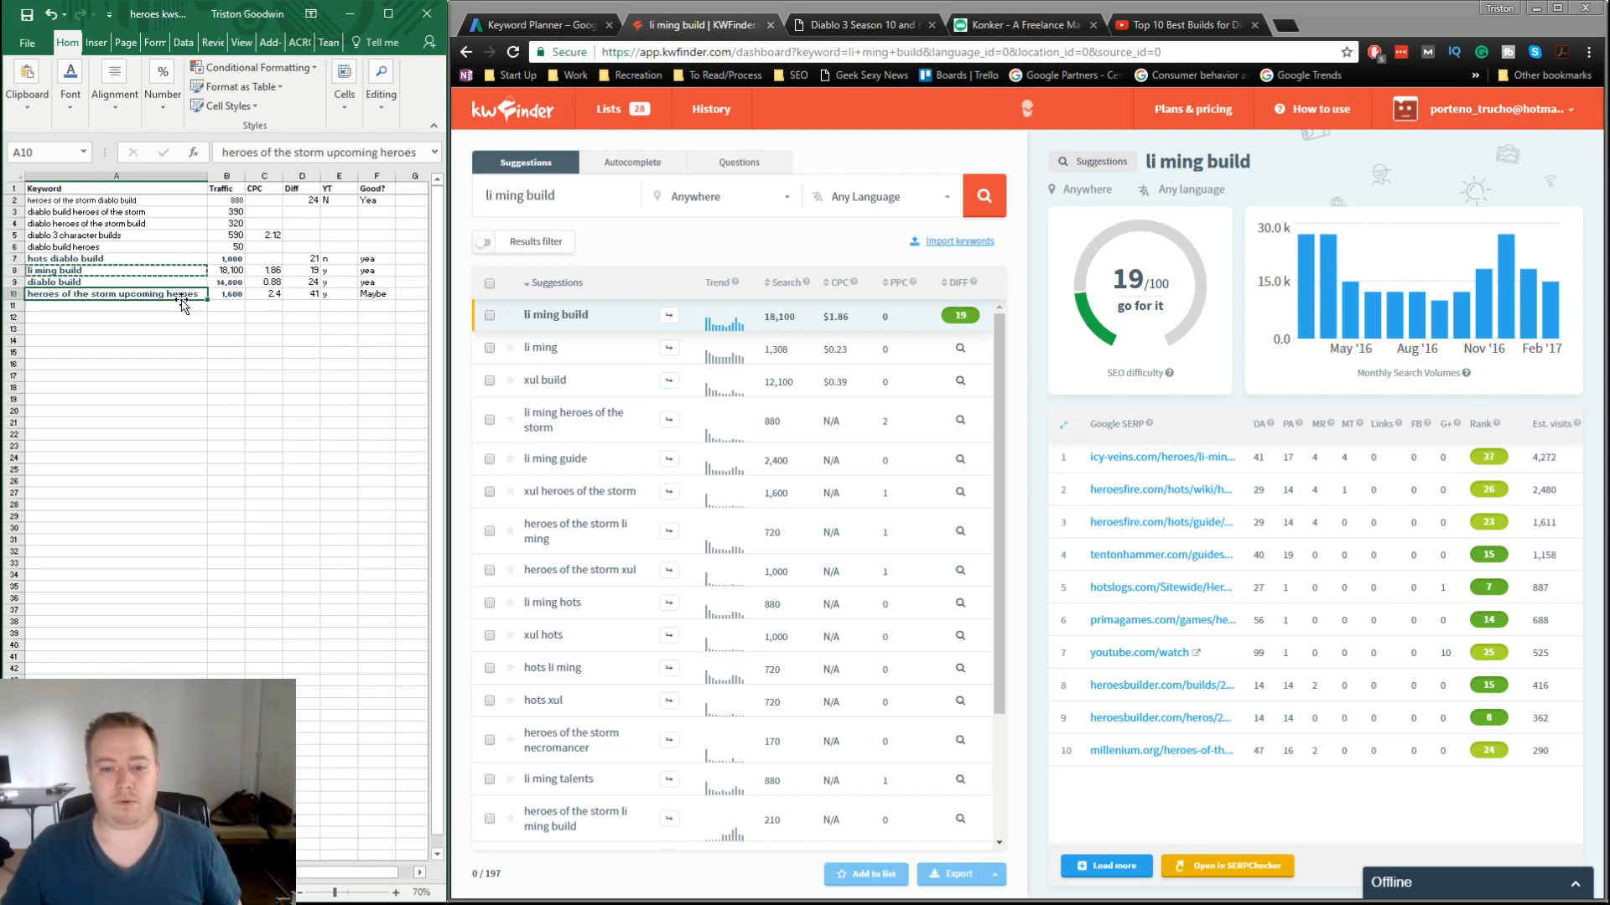
# Step: Look up the suggested keyword "xul build" in KWFinder and examine its difficulty, ranking pages and monthly search volumes
pyautogui.click(560, 380)
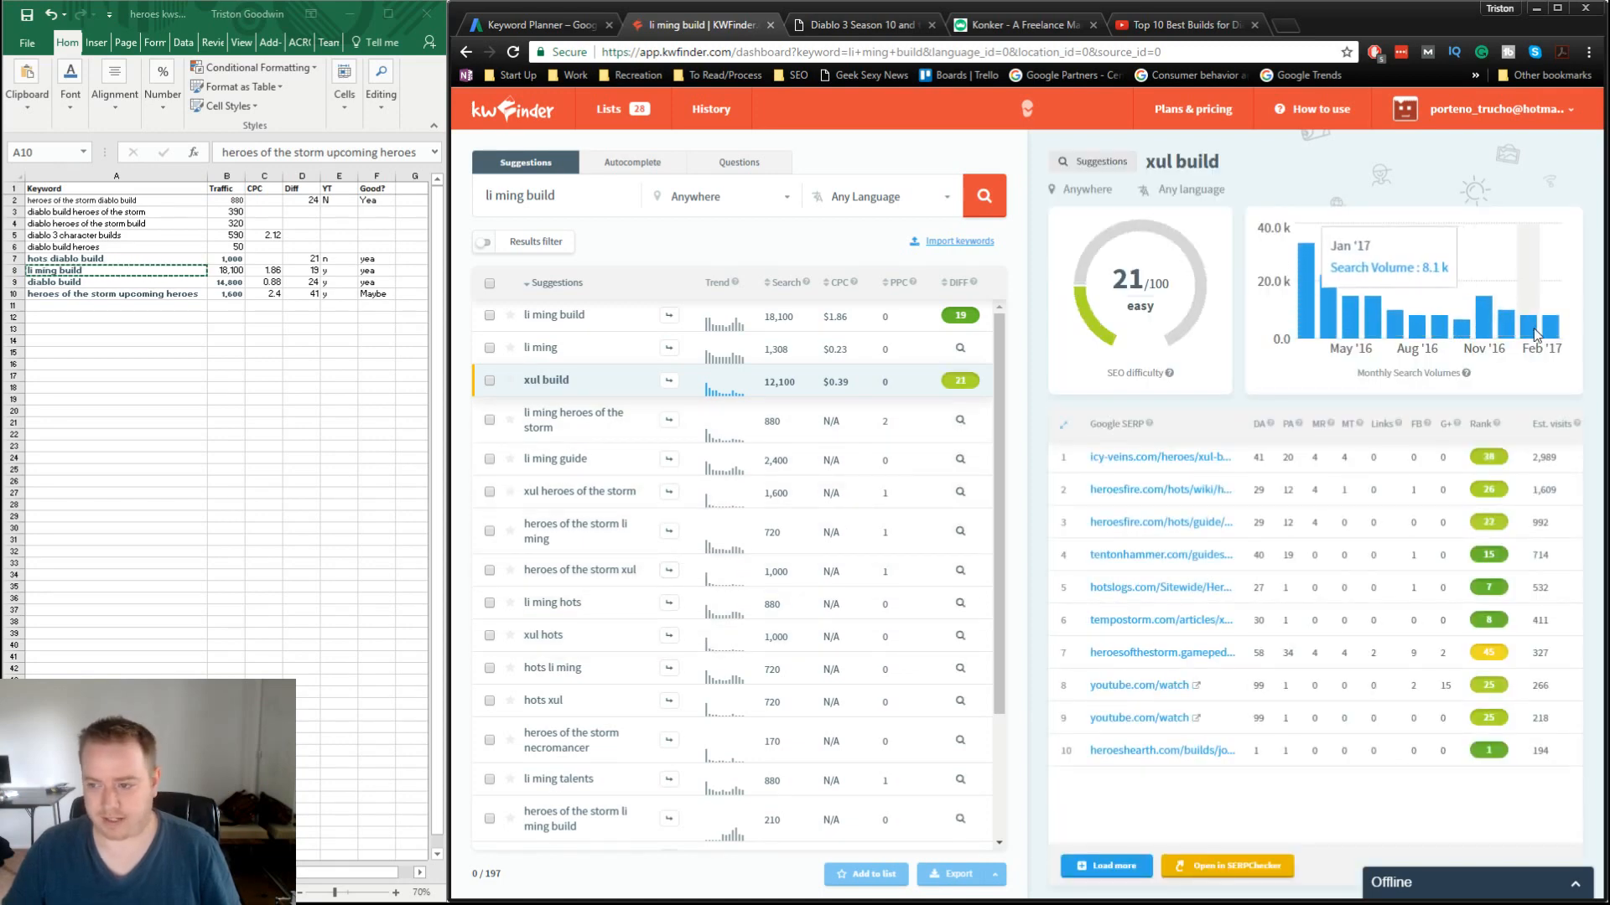
pyautogui.moveTo(1513, 336)
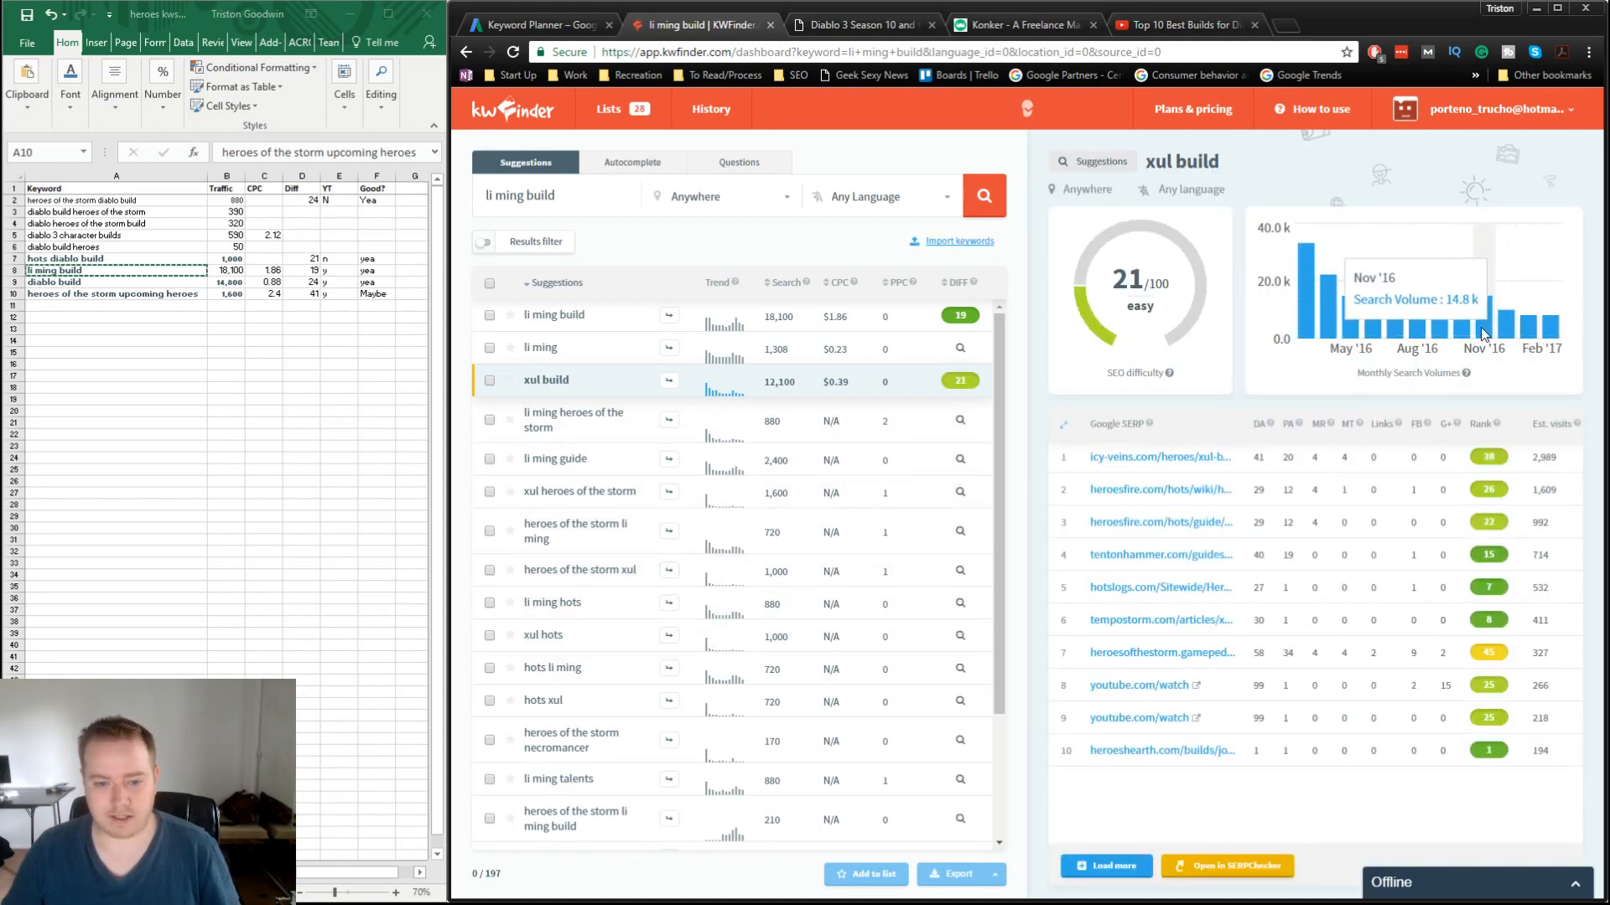
# Step: Paste the copied keyword "li ming build" into cells A11 and A12 of the Excel sheet
pyautogui.moveTo(575, 384); pyautogui.dragTo(523, 386)
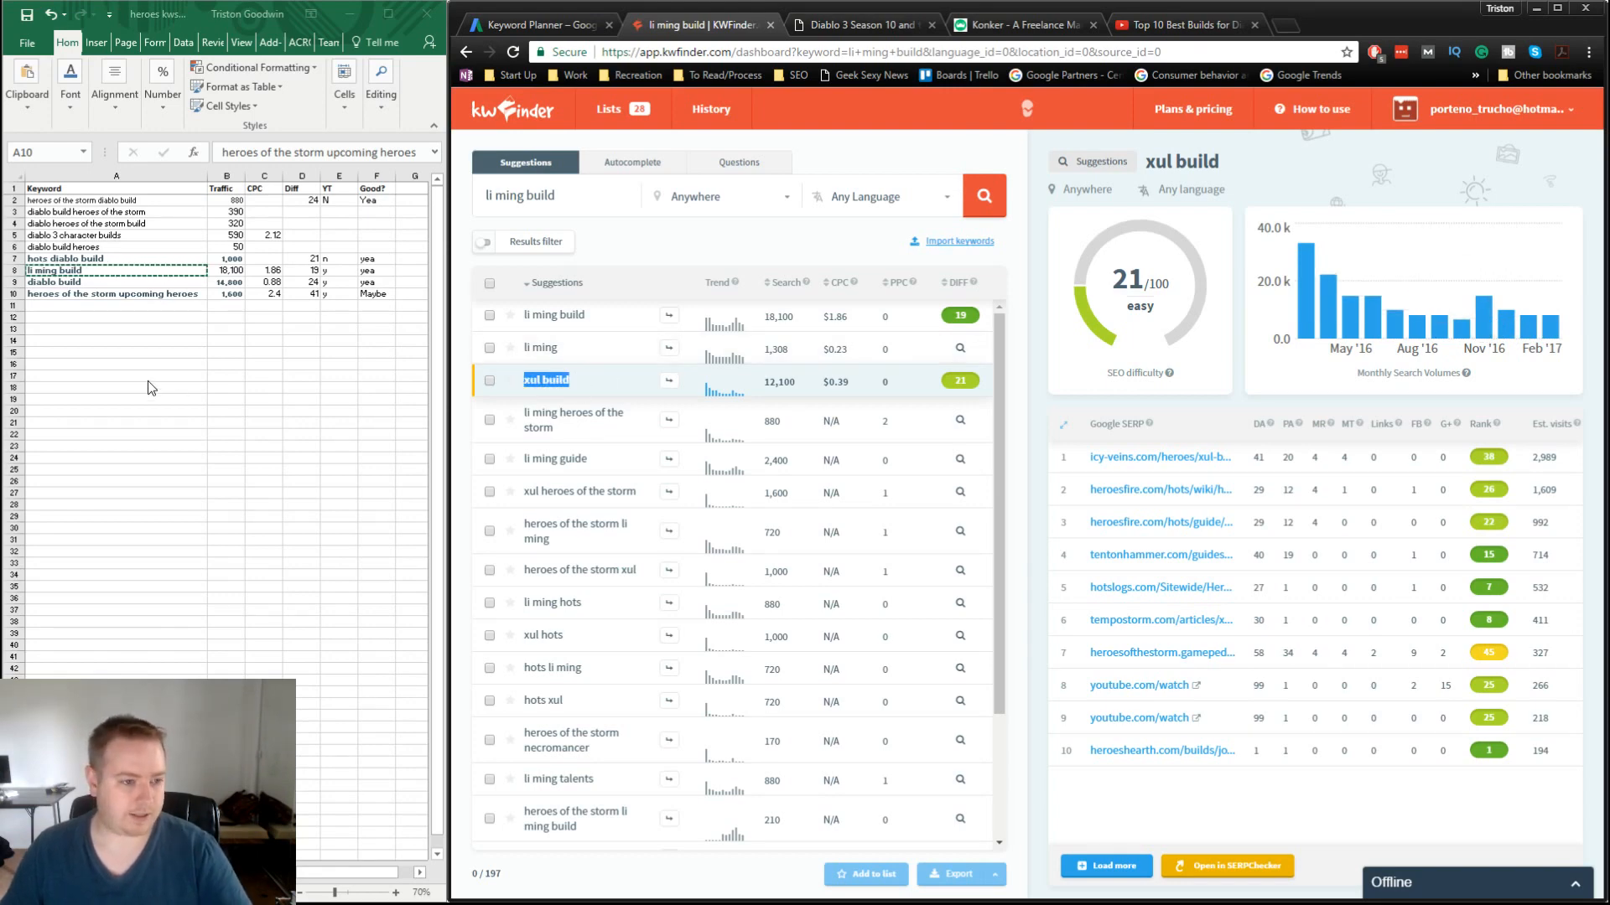
pyautogui.click(117, 305)
pyautogui.hotkey('ctrl', 'v')
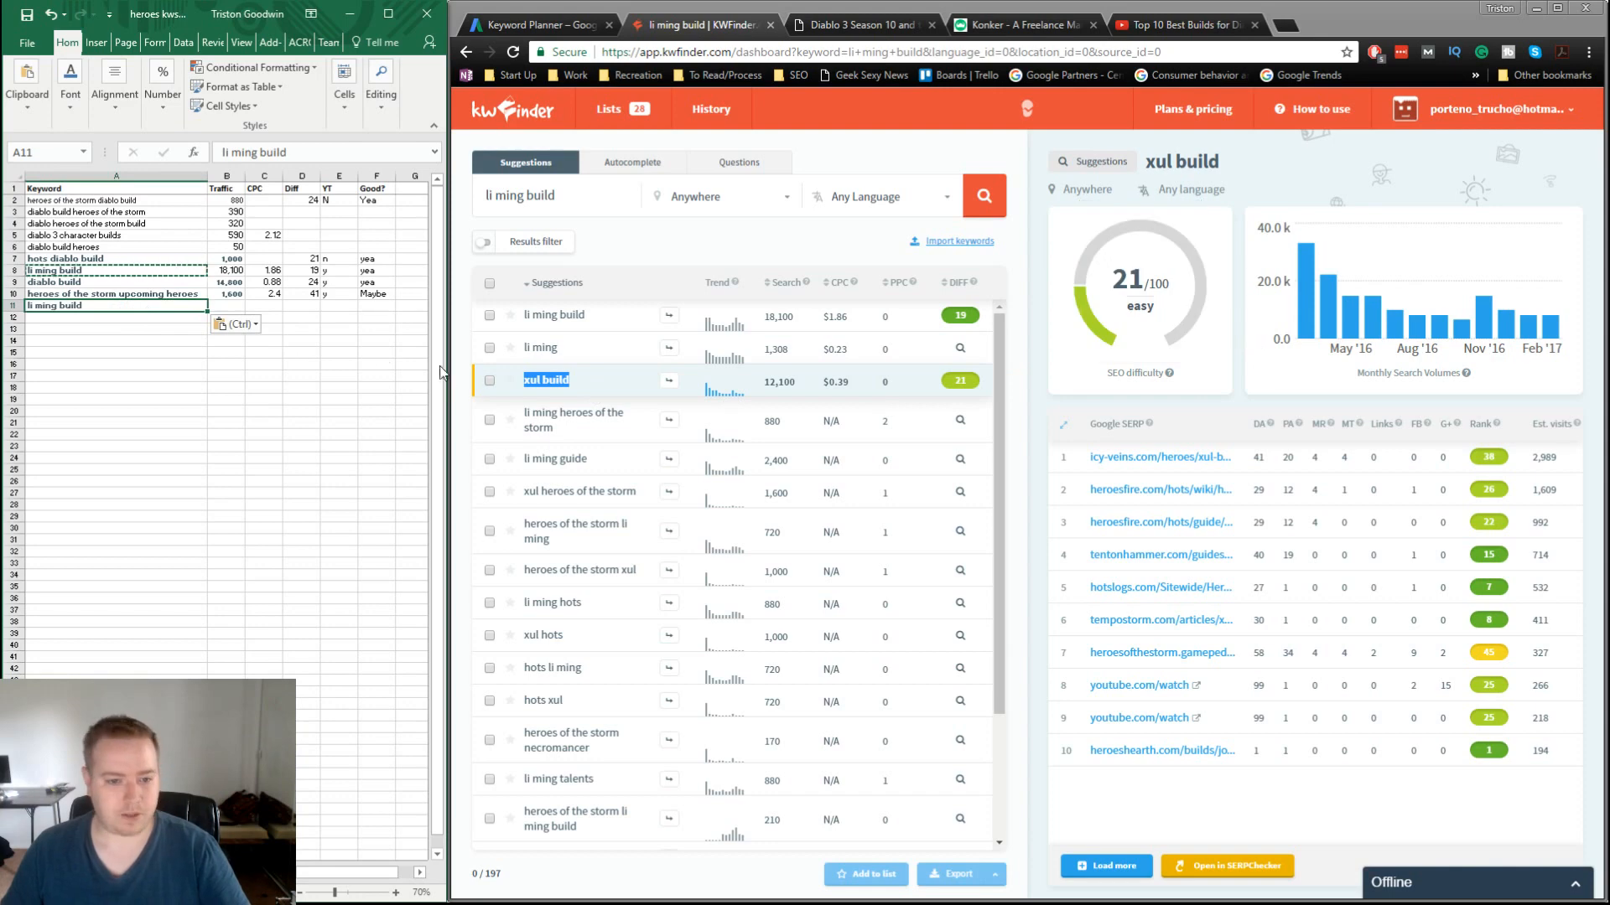
pyautogui.click(528, 382)
pyautogui.moveTo(578, 381); pyautogui.dragTo(520, 390)
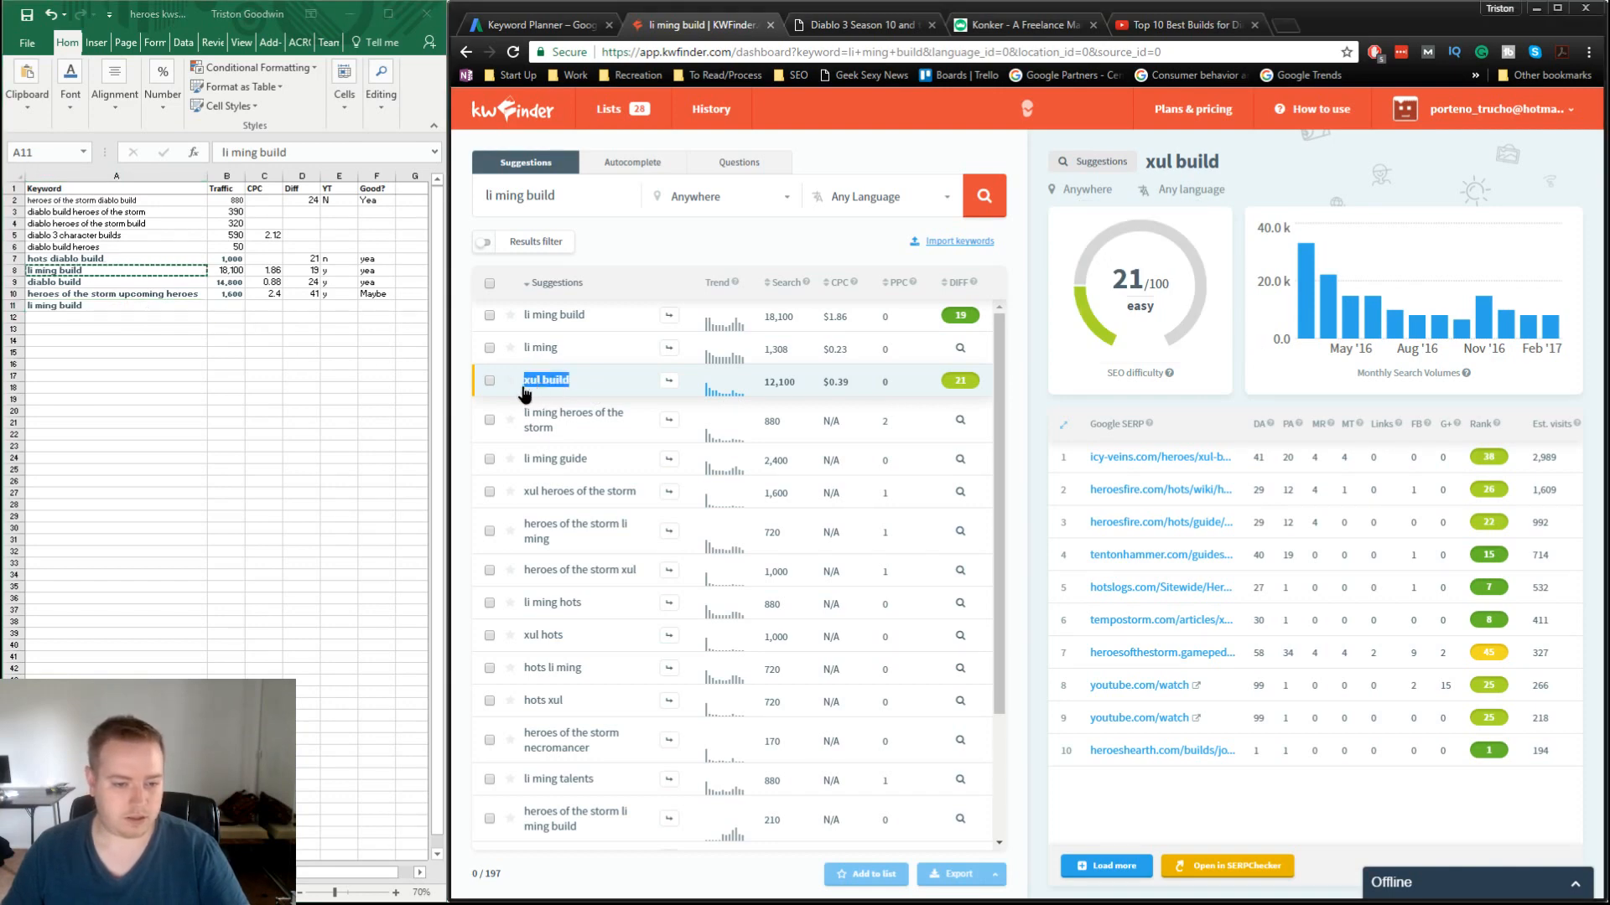
pyautogui.click(59, 320)
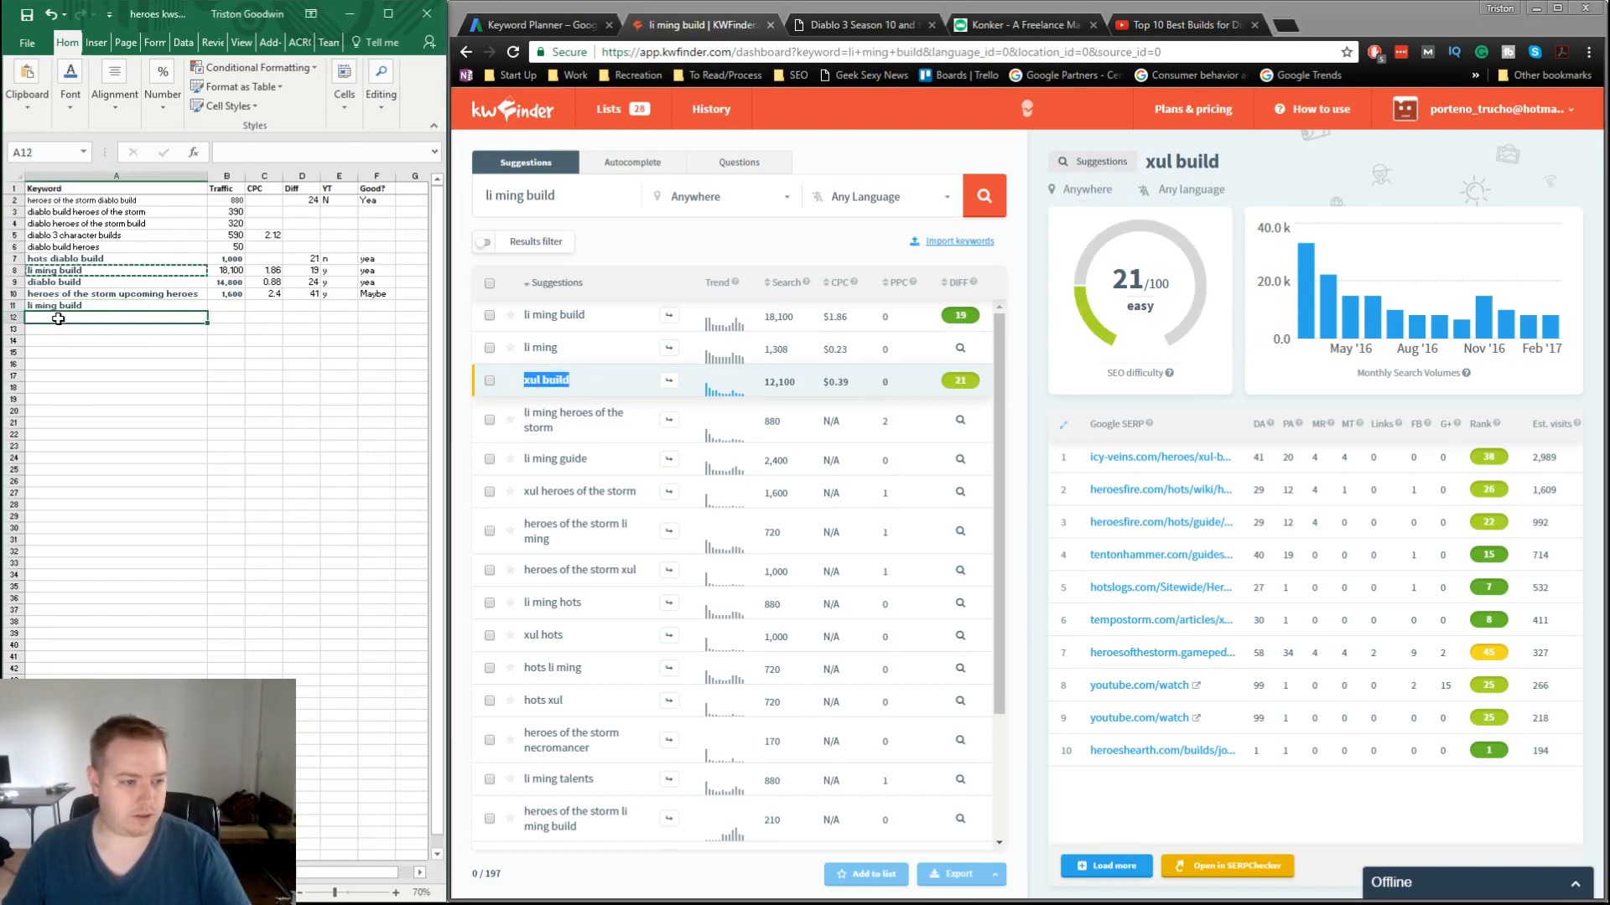
pyautogui.hotkey('ctrl', 'v')
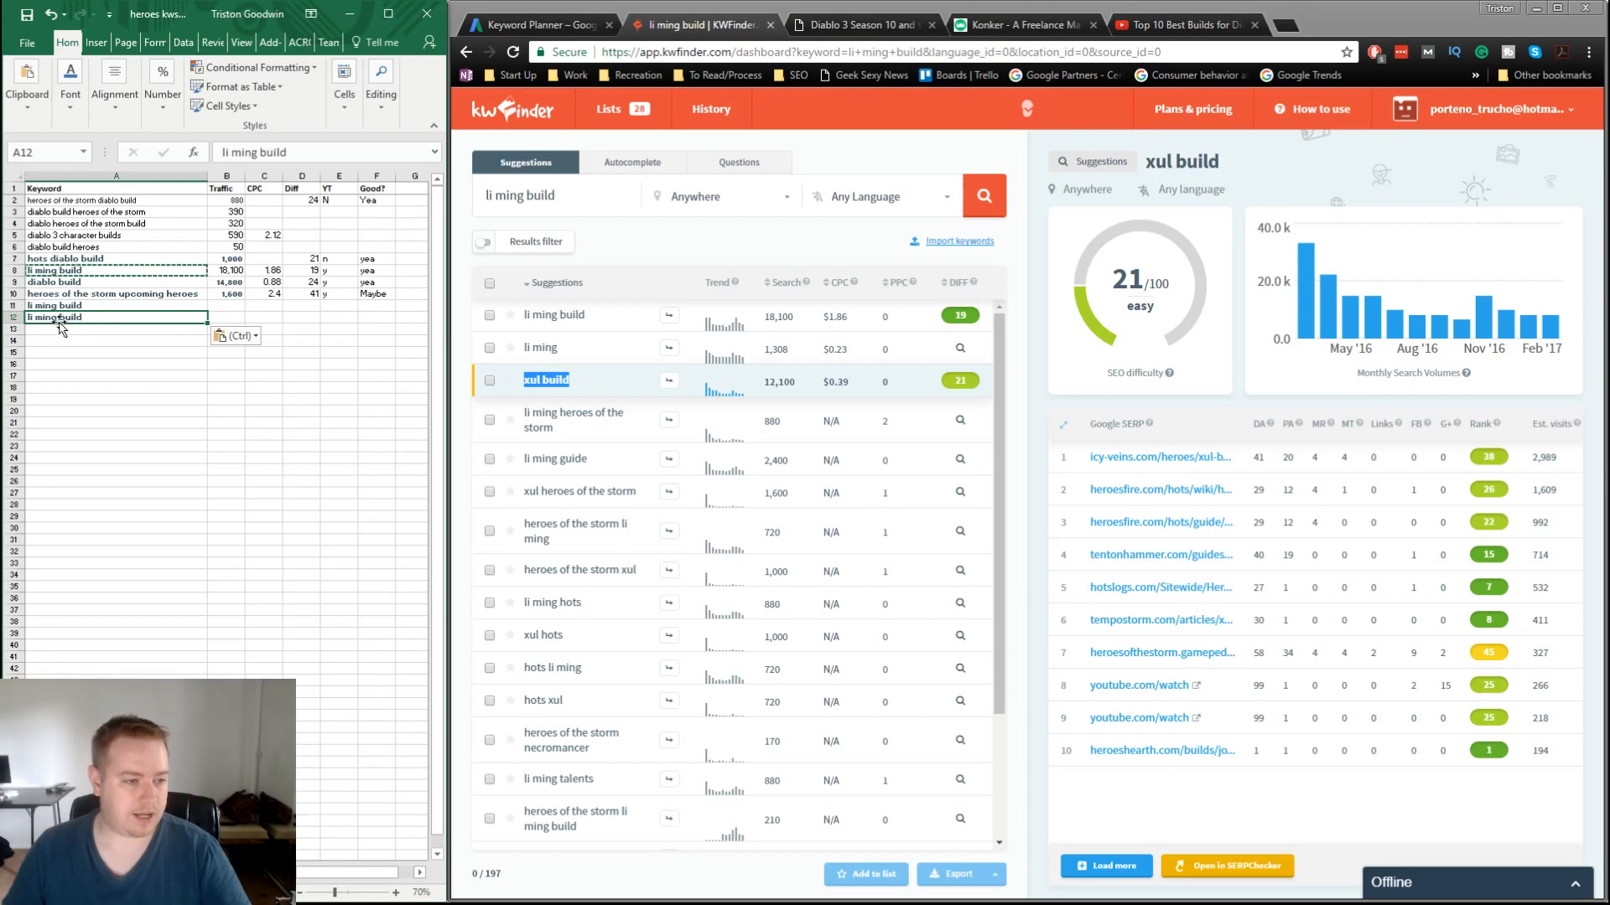
# Step: Change the keyword in cell A12 to "xul build" by replacing its first two words with "xul"
pyautogui.doubleClick(60, 318)
pyautogui.moveTo(30, 320); pyautogui.dragTo(13, 319)
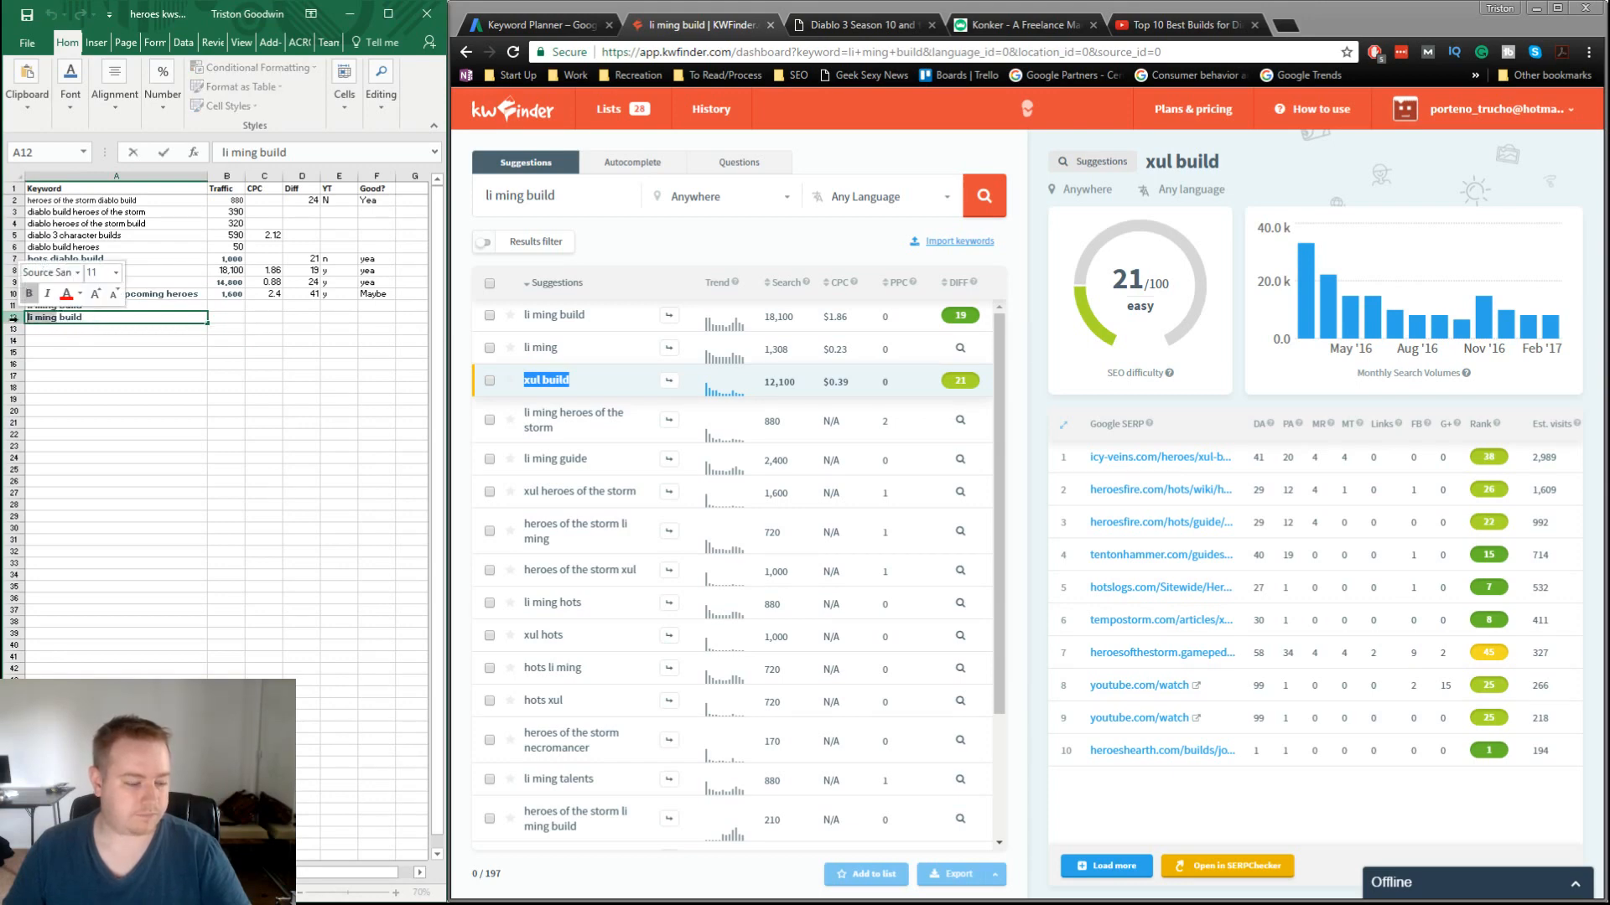
pyautogui.write('xul')
pyautogui.hotkey('ctrl', 'Return')
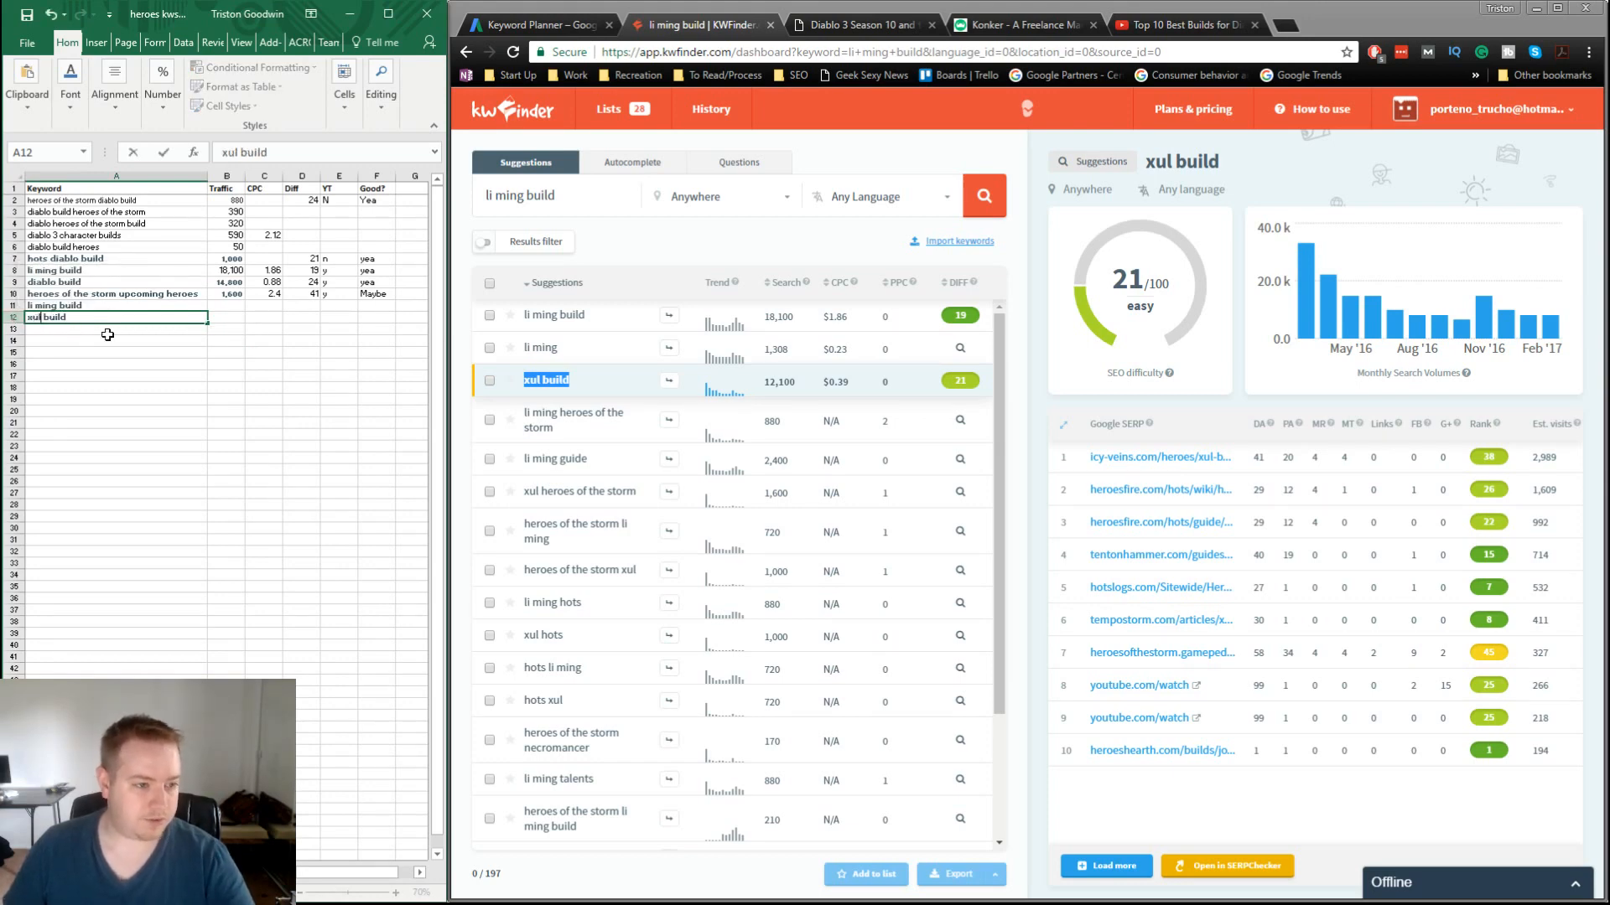
# Step: Set the traffic of "xul build" in row 12 to 8,000
pyautogui.click(218, 317)
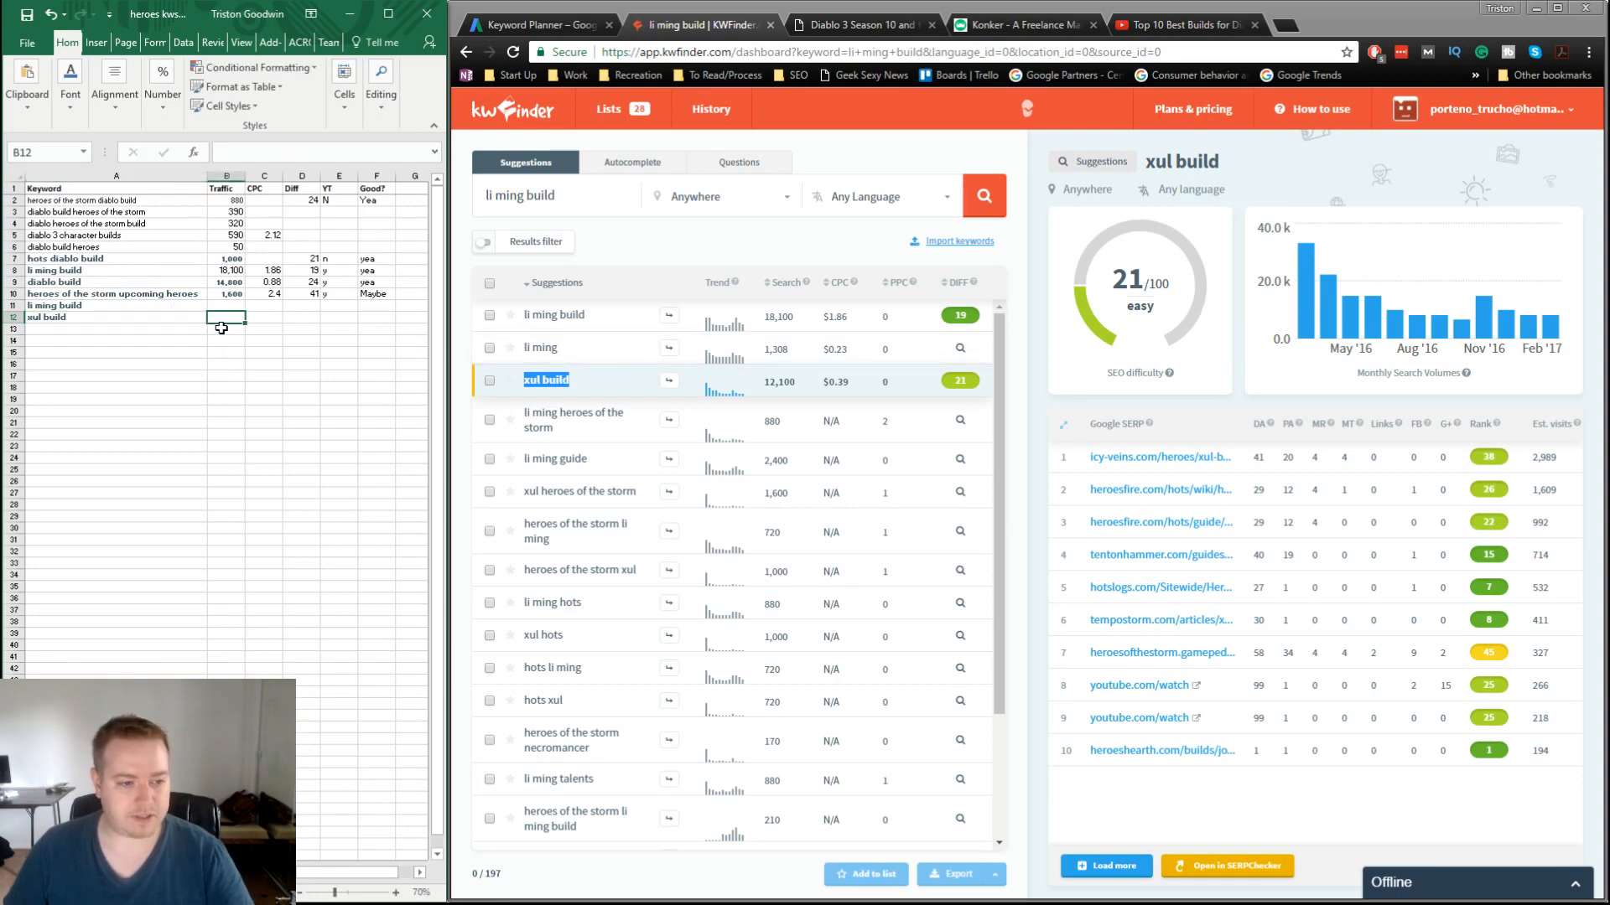
pyautogui.write('800')
pyautogui.press('Tab')
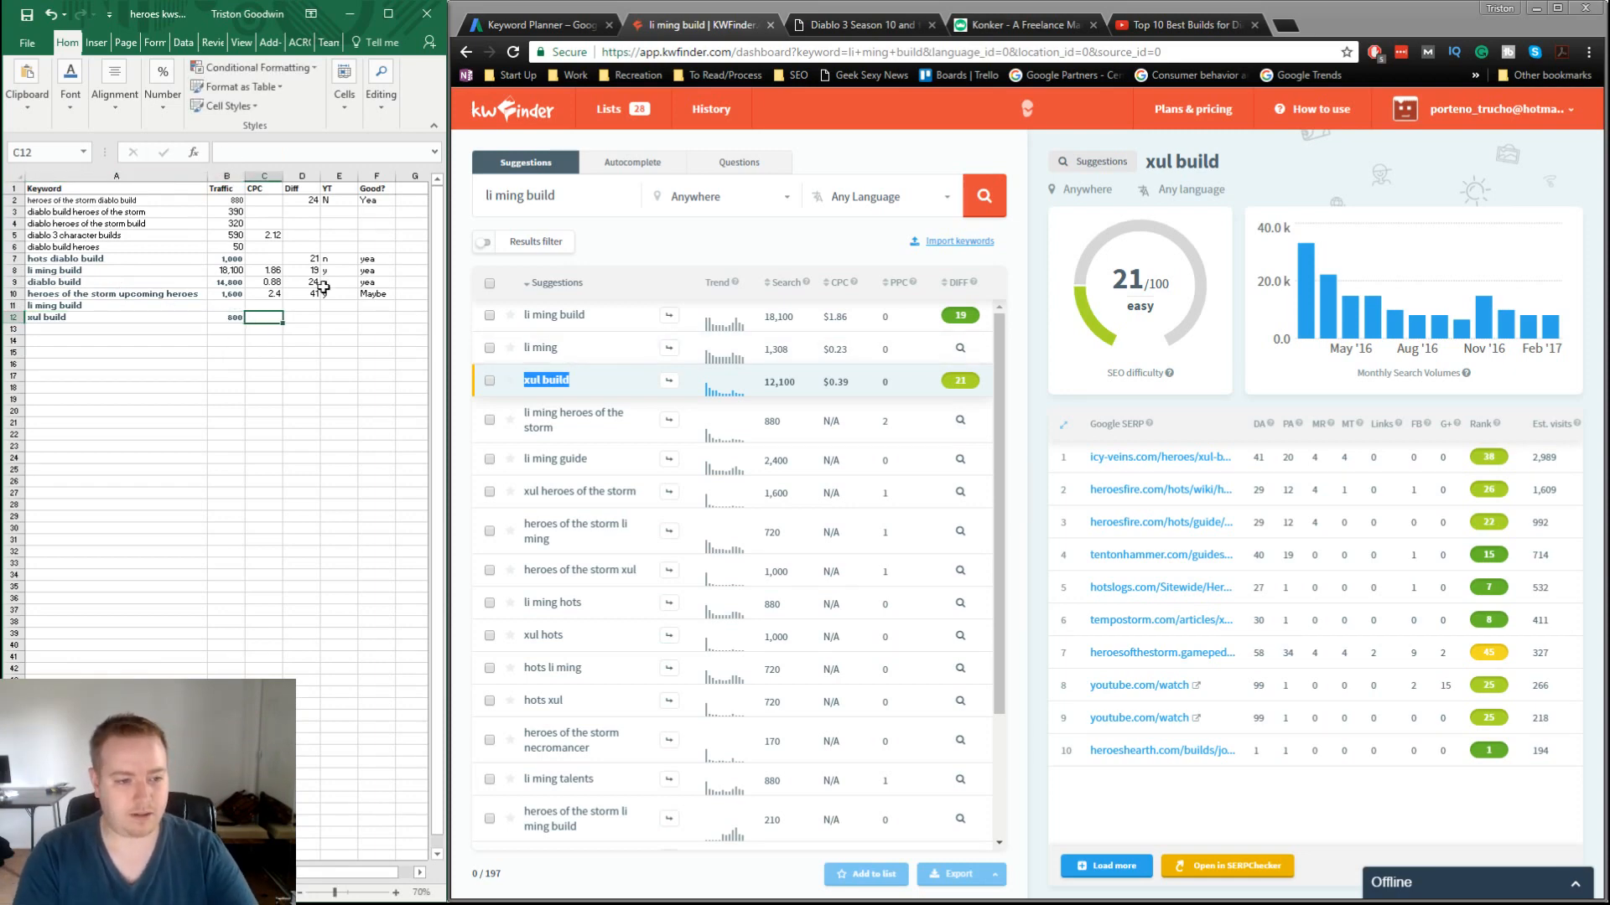
pyautogui.hotkey('shift', 'Tab')
pyautogui.write('8000')
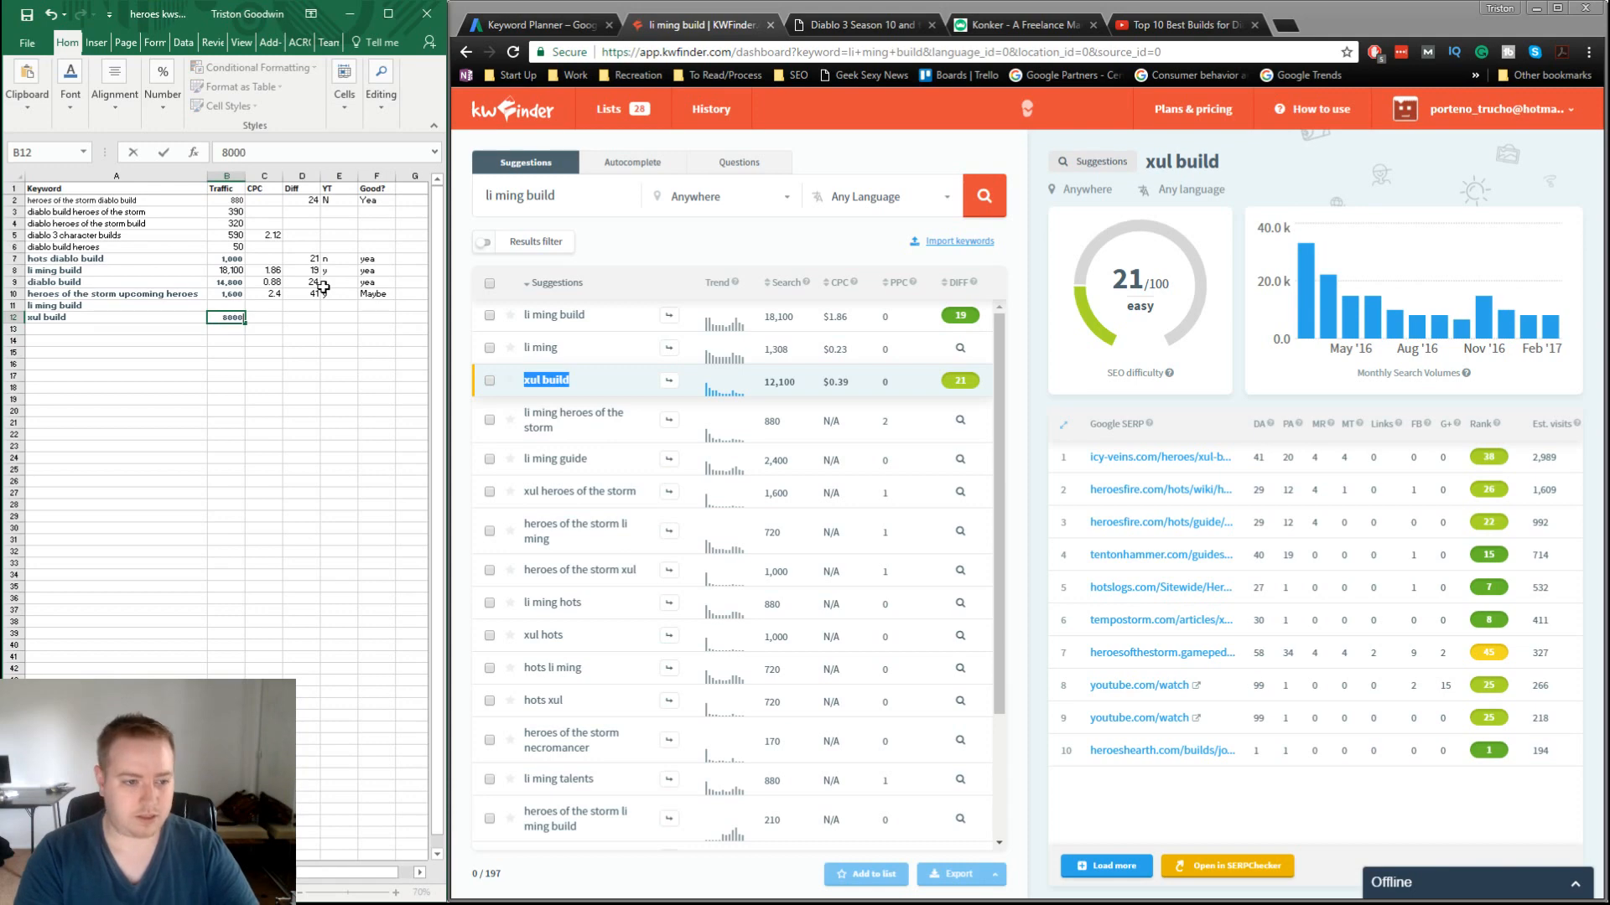
pyautogui.press('Tab')
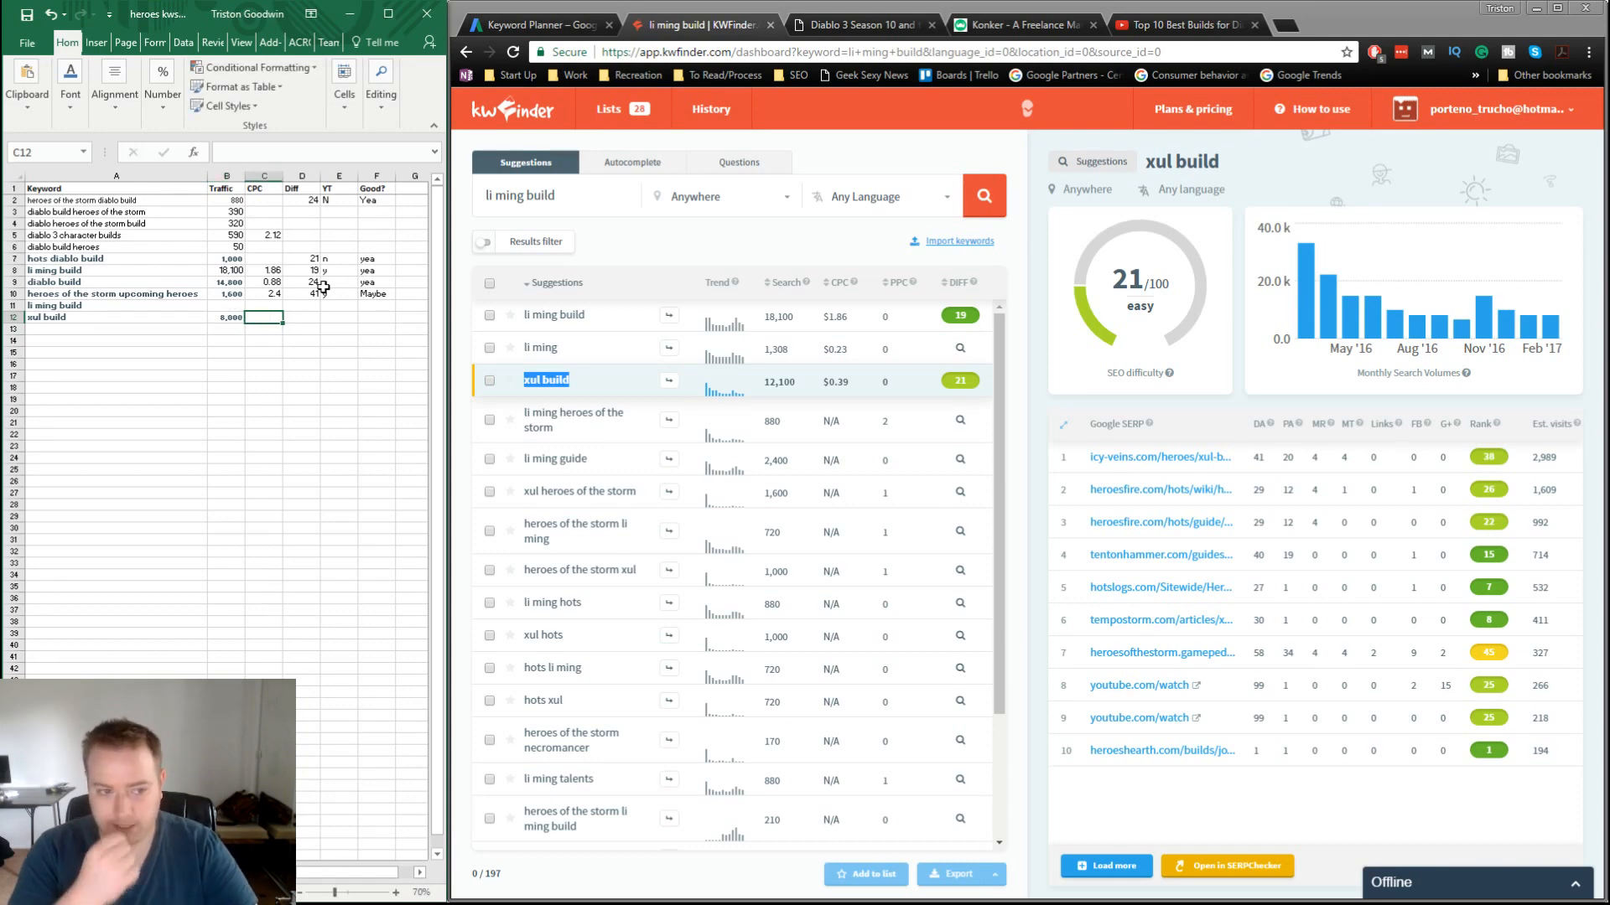
# Step: Enter the CPC for "xul build" in row 12 as 0.39, correcting the misplaced zero
pyautogui.write('.039')
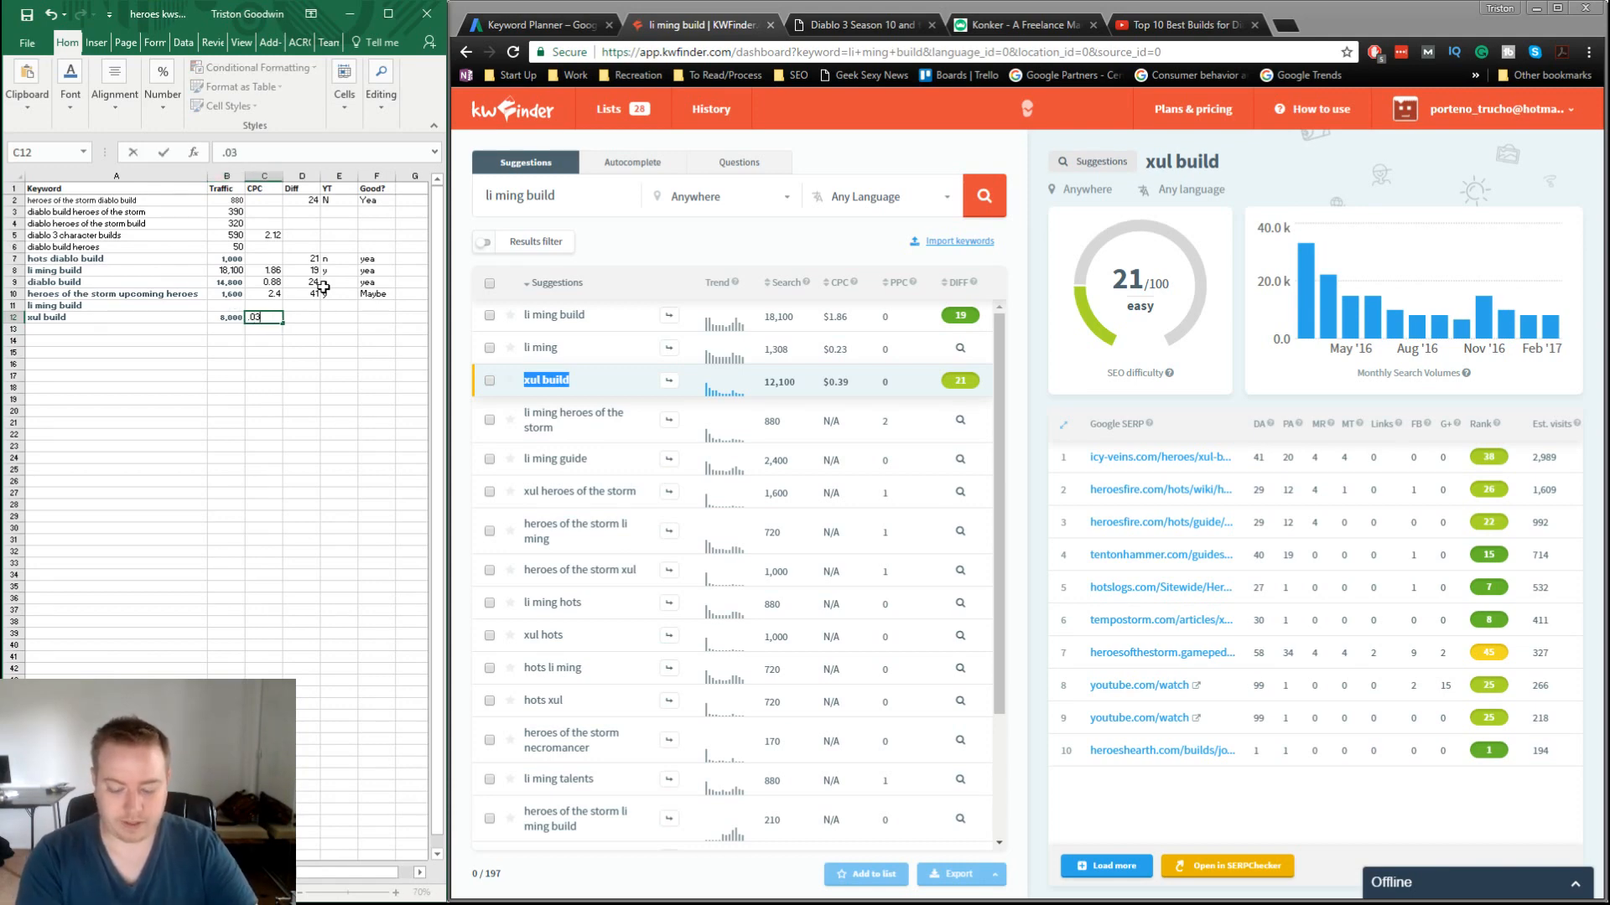
pyautogui.hotkey('shift', 'Tab')
pyautogui.hotkey('shift', 'Tab')
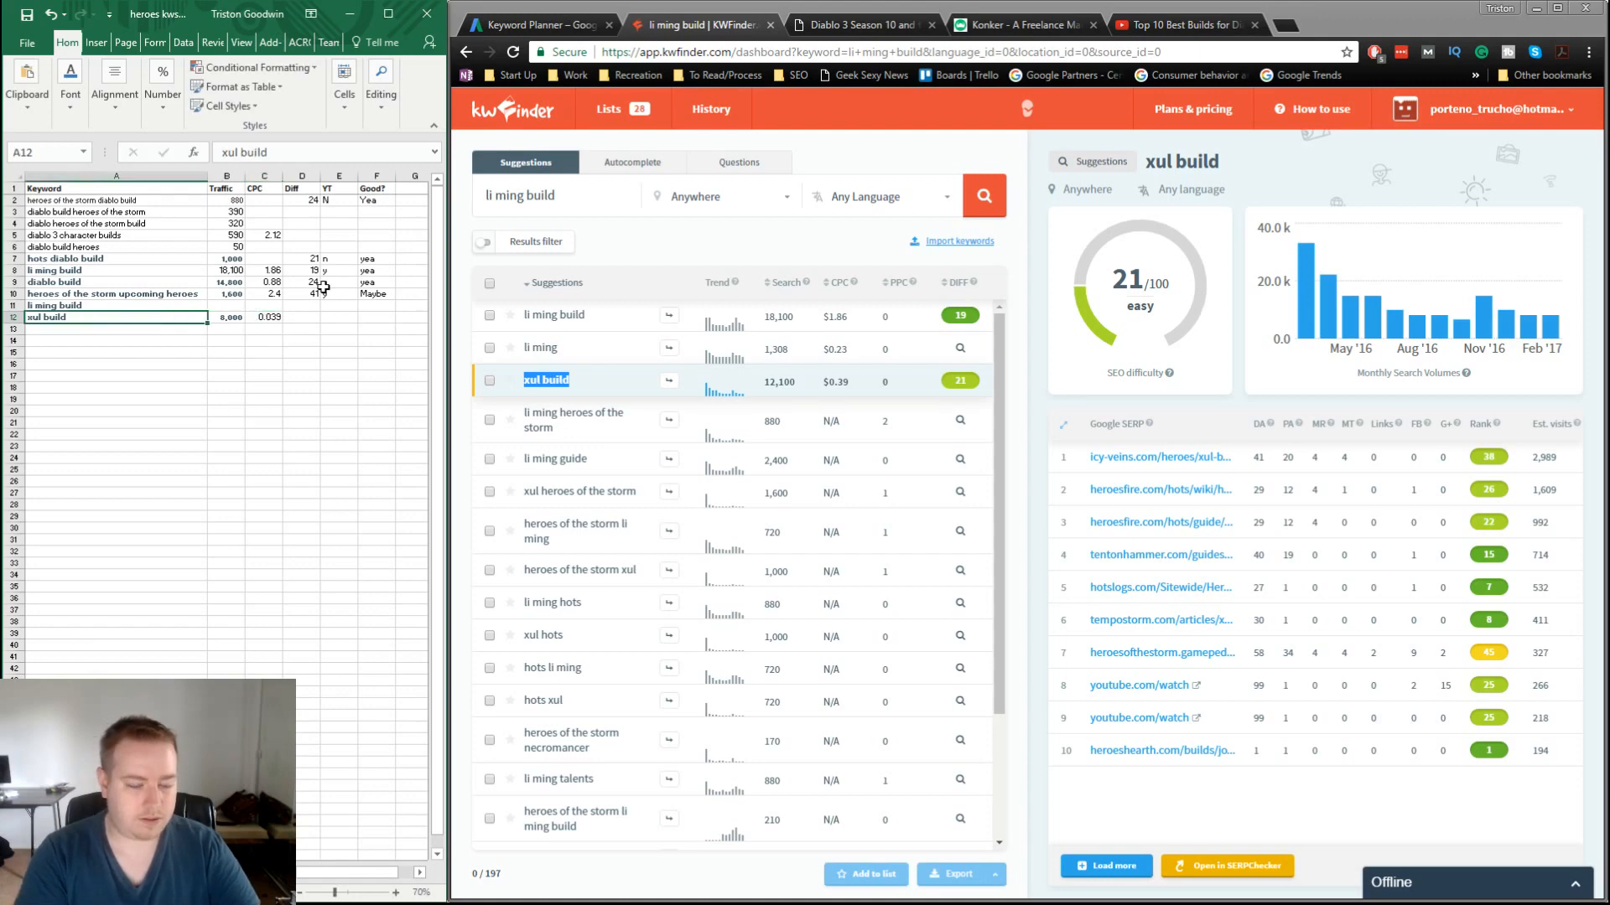
pyautogui.click(249, 318)
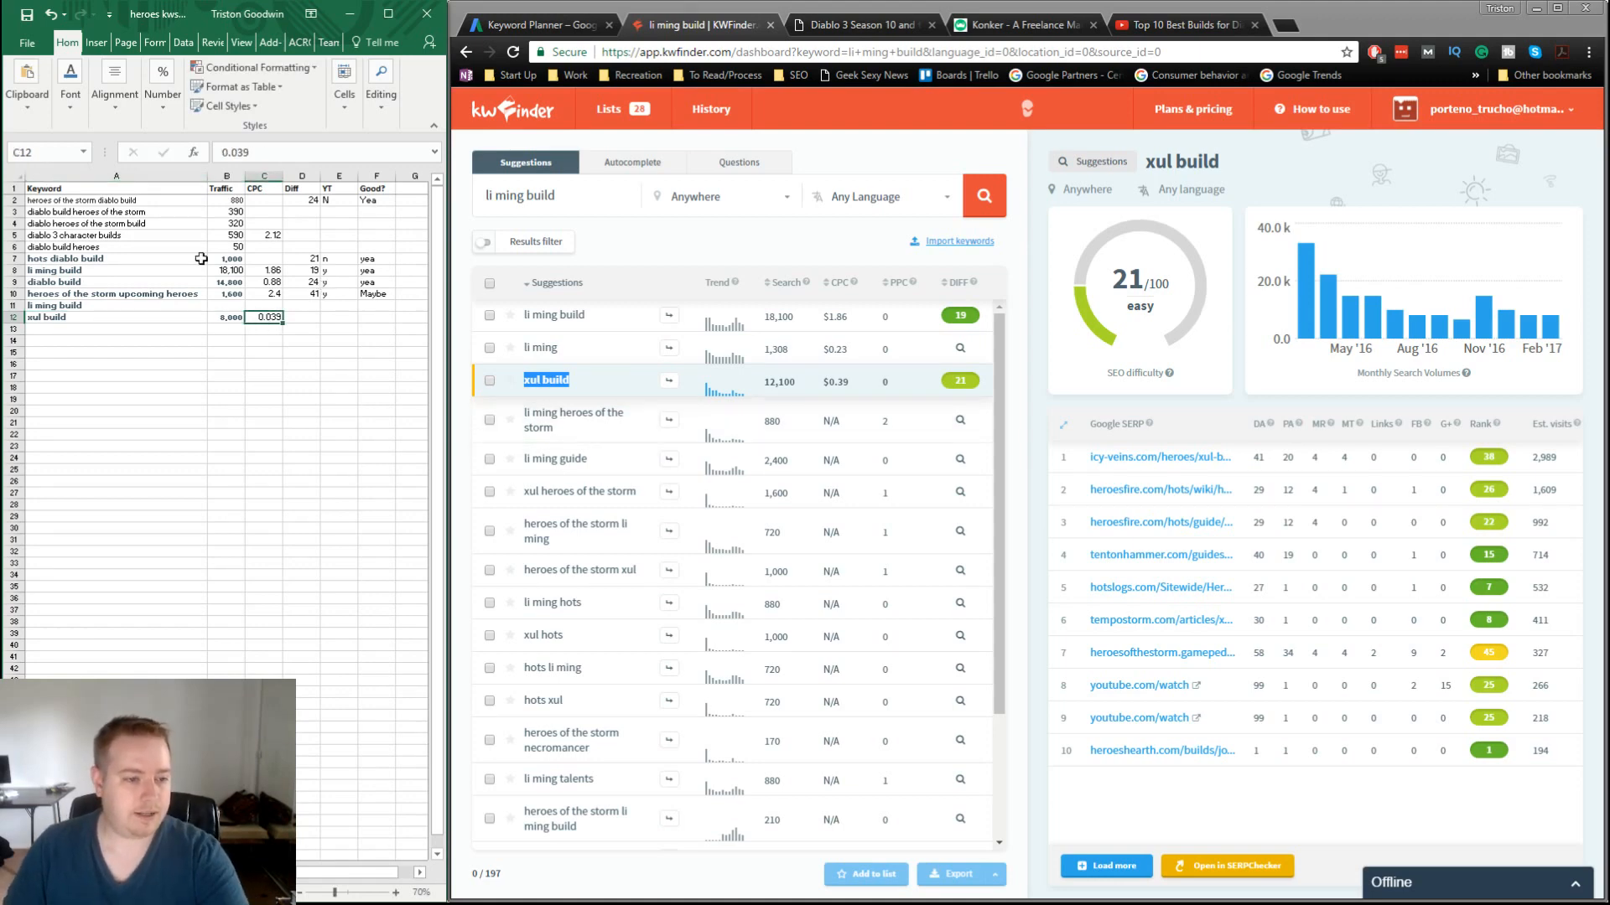
pyautogui.click(237, 150)
pyautogui.press('BackSpace')
# Step: Complete the "xul build" row with Diff 21, YT 2 and Good? "yeah"
pyautogui.click(307, 317)
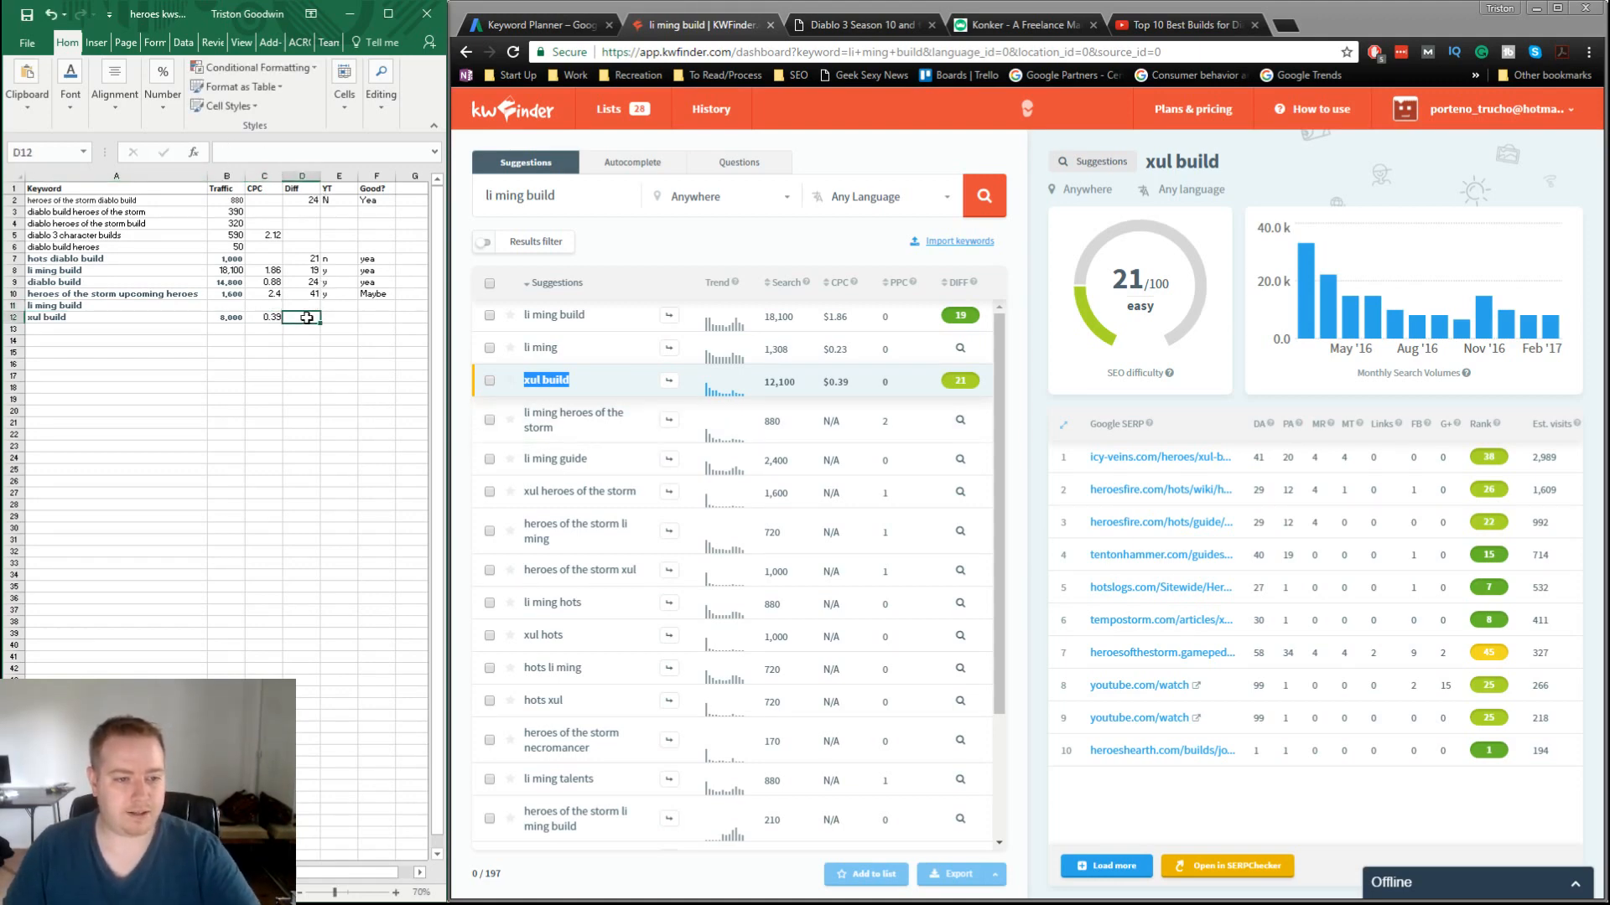
pyautogui.write('21')
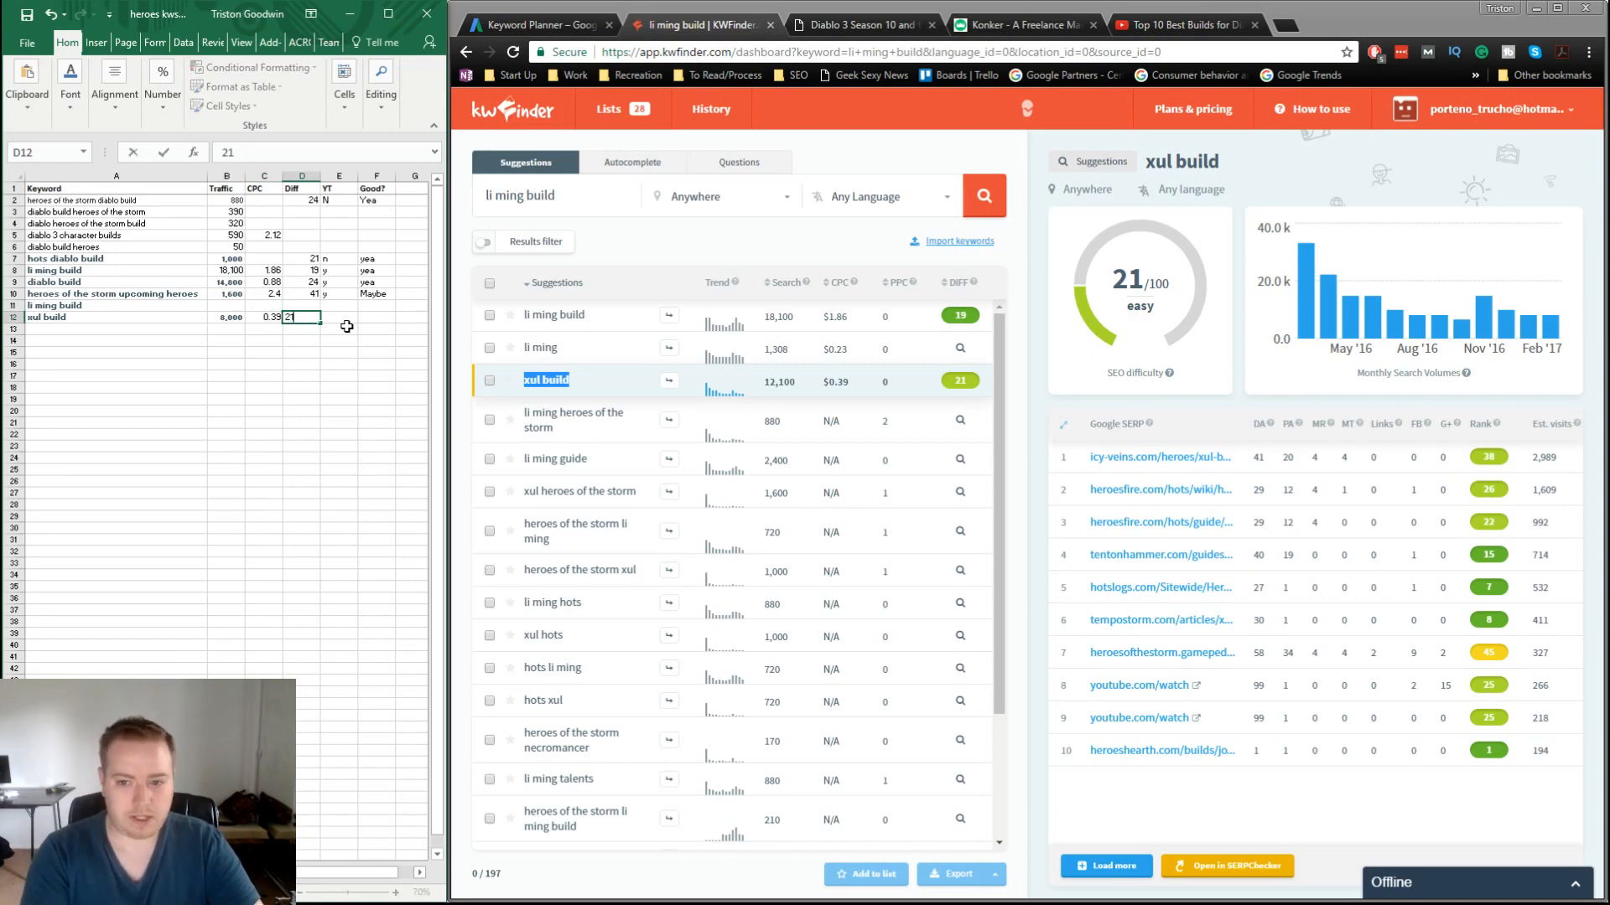
pyautogui.press('Tab')
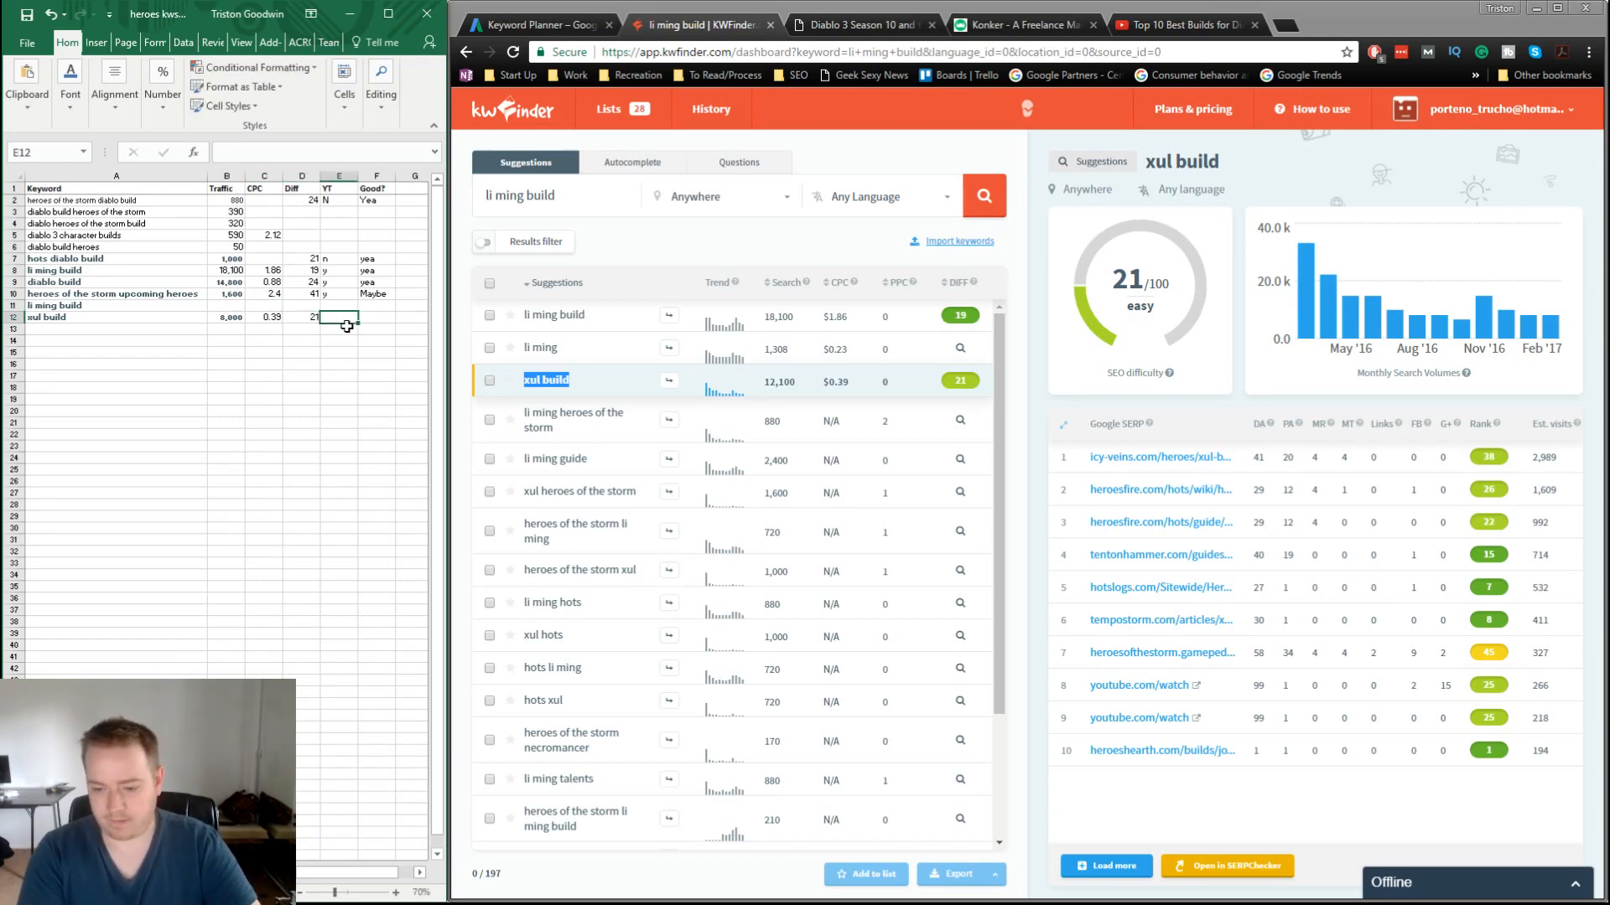
pyautogui.write('2')
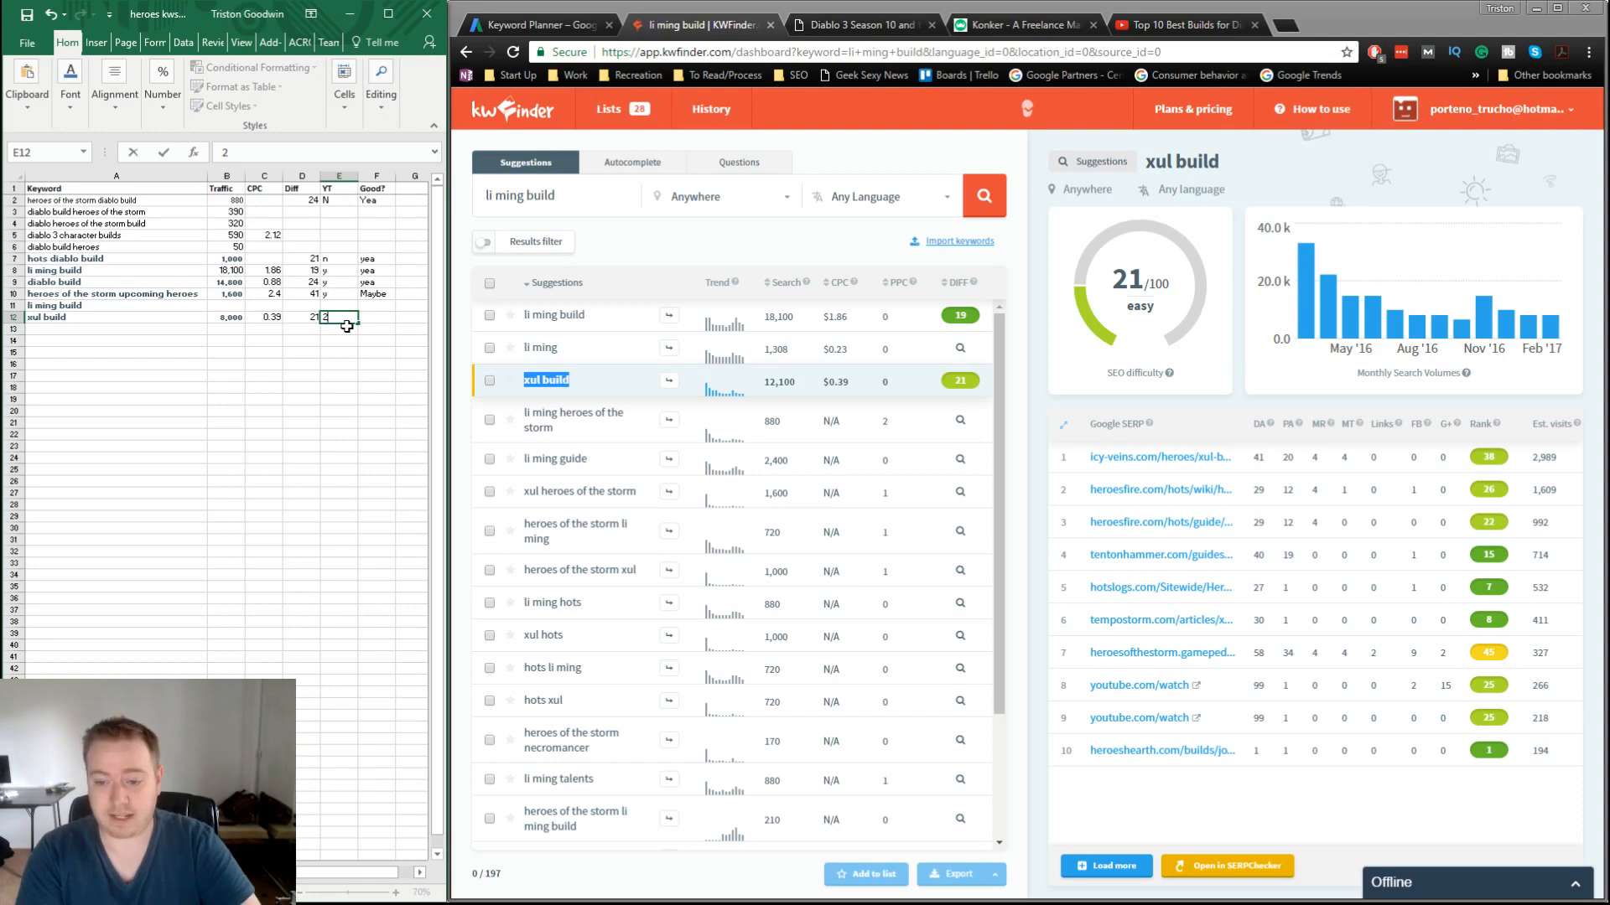
pyautogui.press('Tab')
pyautogui.write('yeah')
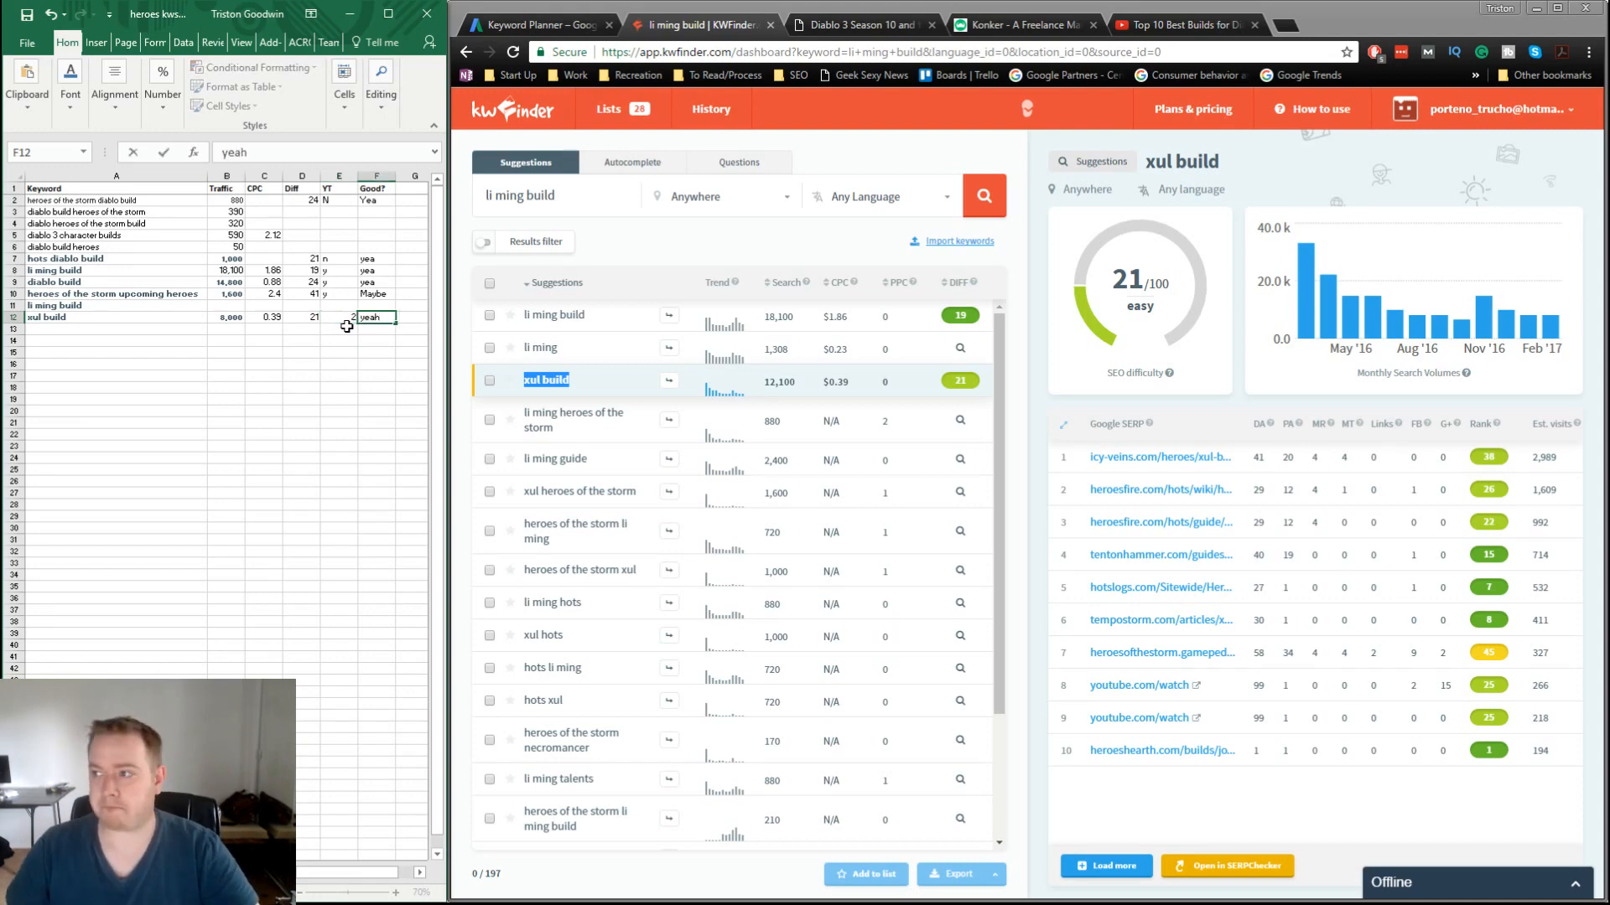
pyautogui.click(362, 377)
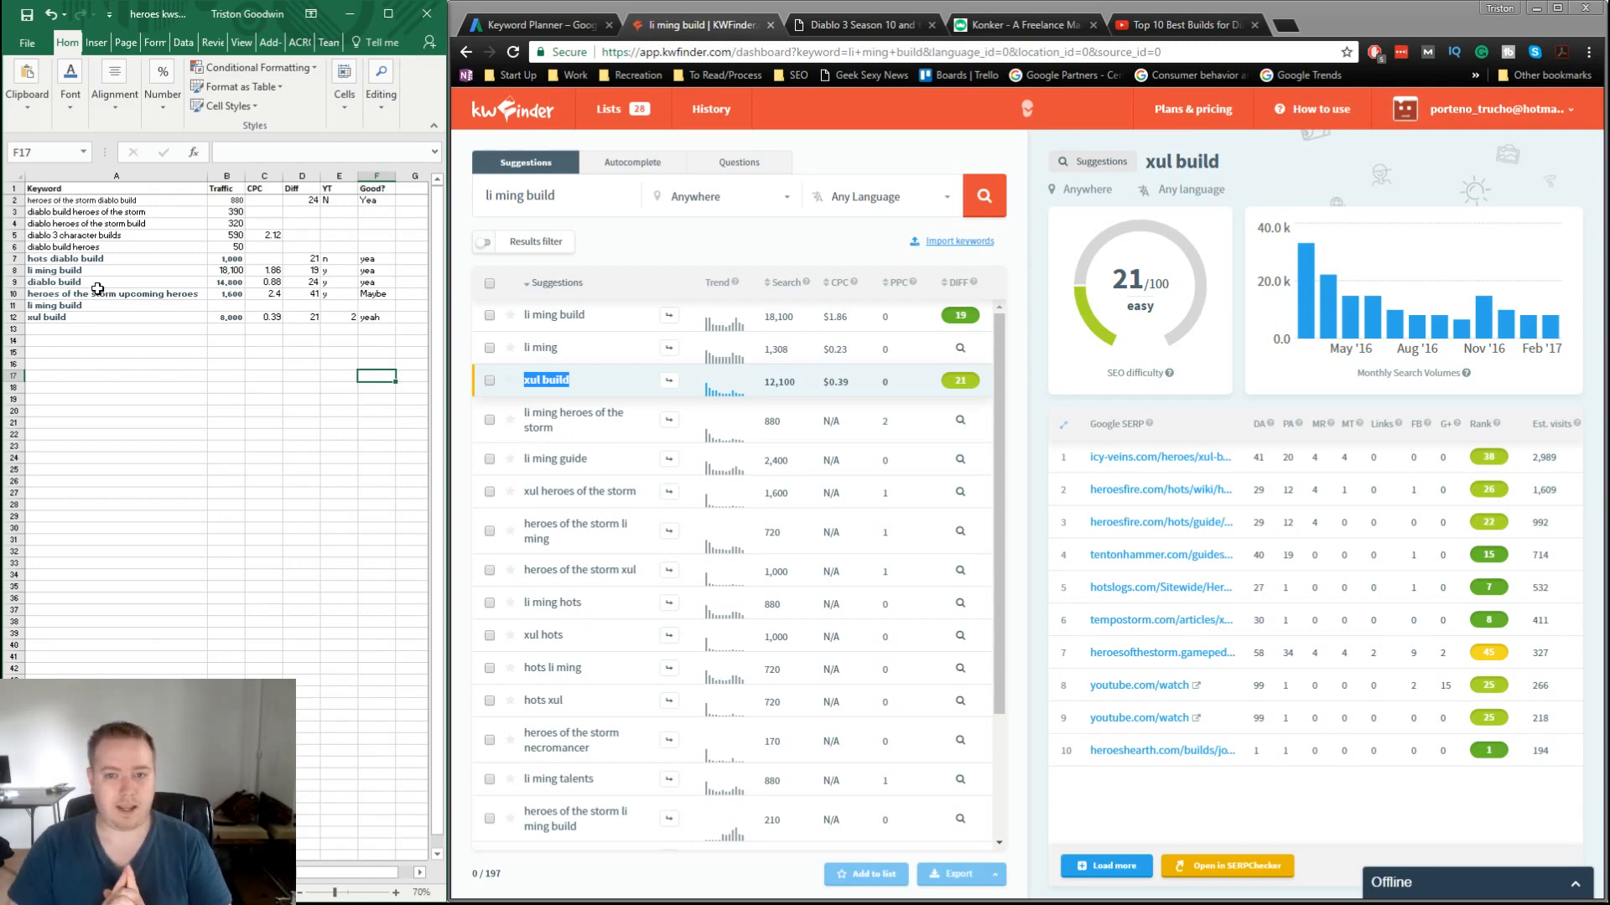
# Step: Switch to the Quebranto website and open its Heroes Of The Storm page
pyautogui.click(863, 27)
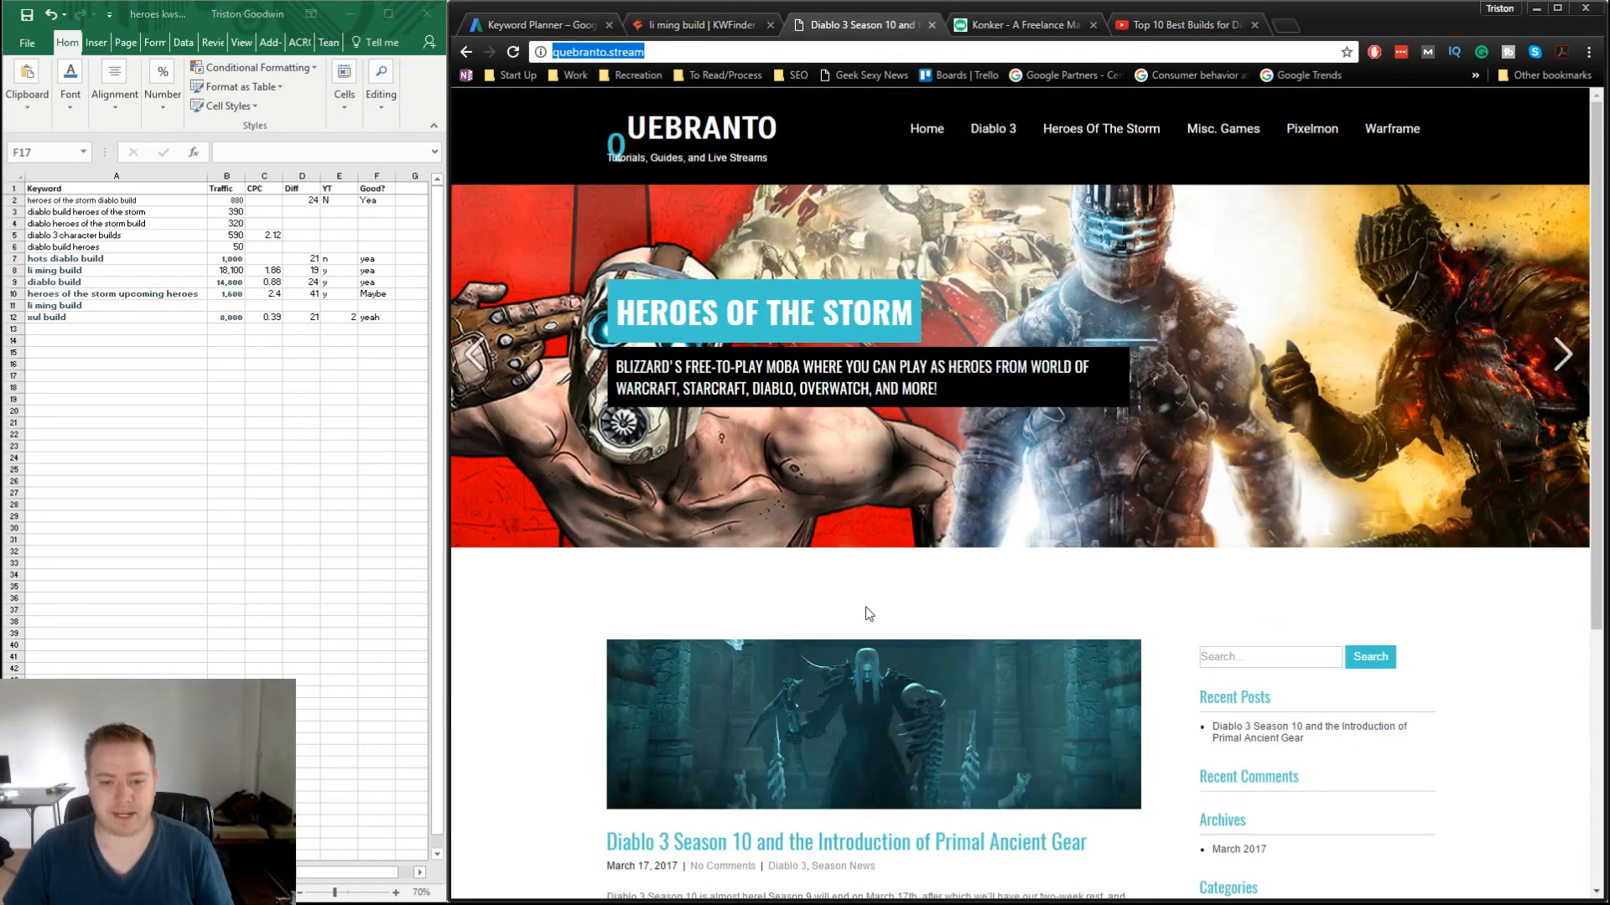
pyautogui.click(1063, 137)
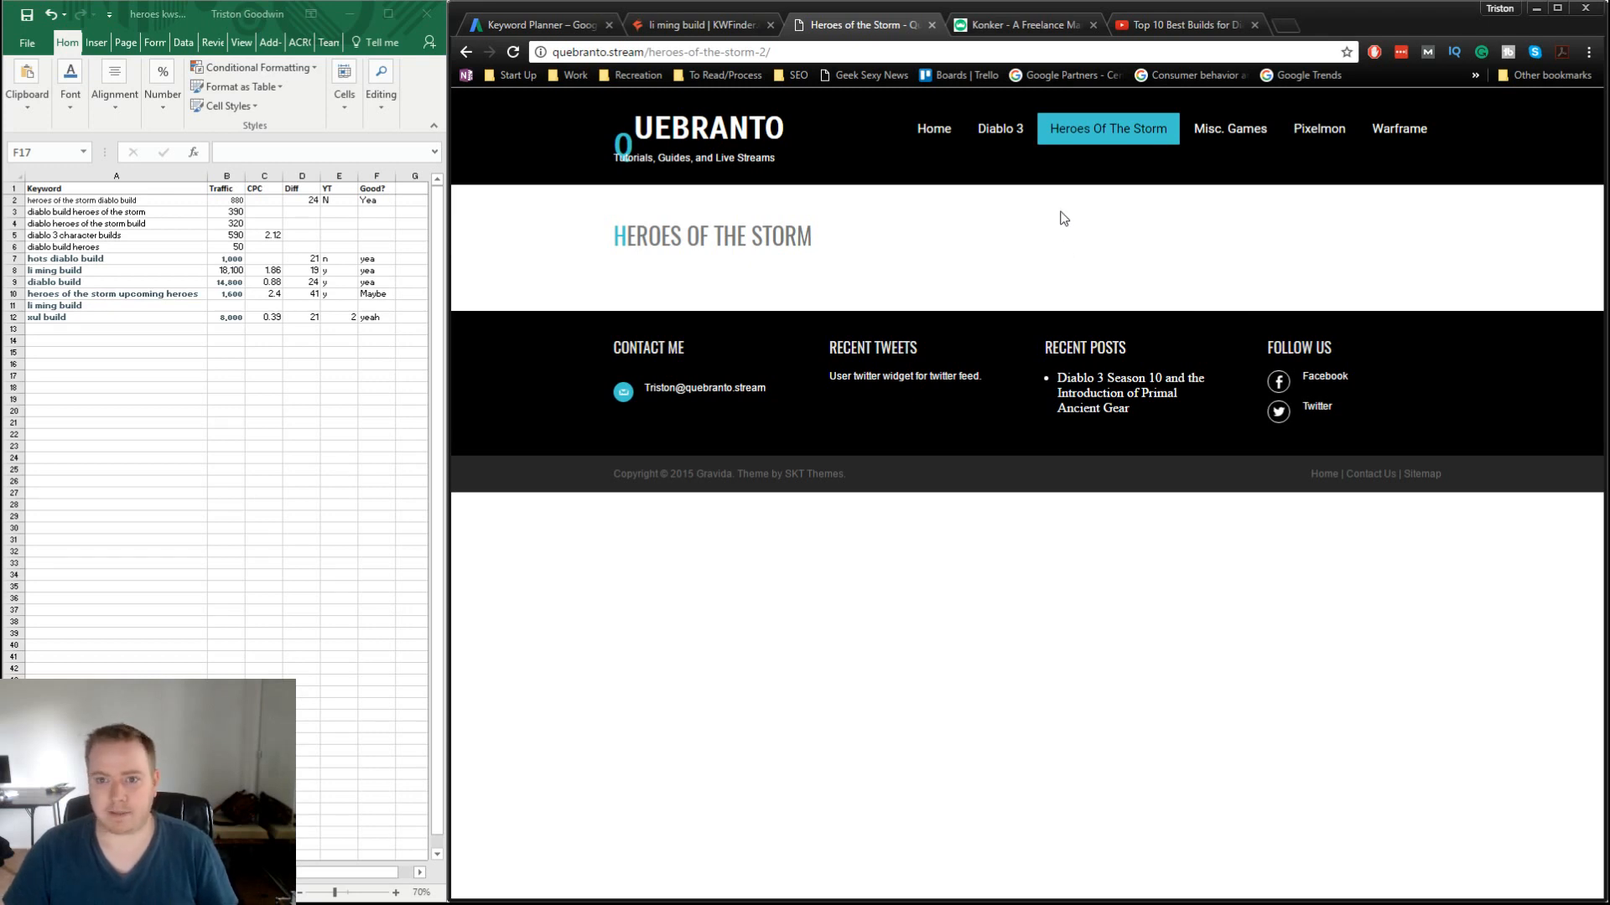
# Step: Switch to the Keyword Research service on Konker and look through its description, extras and buyer ratings
pyautogui.click(1033, 28)
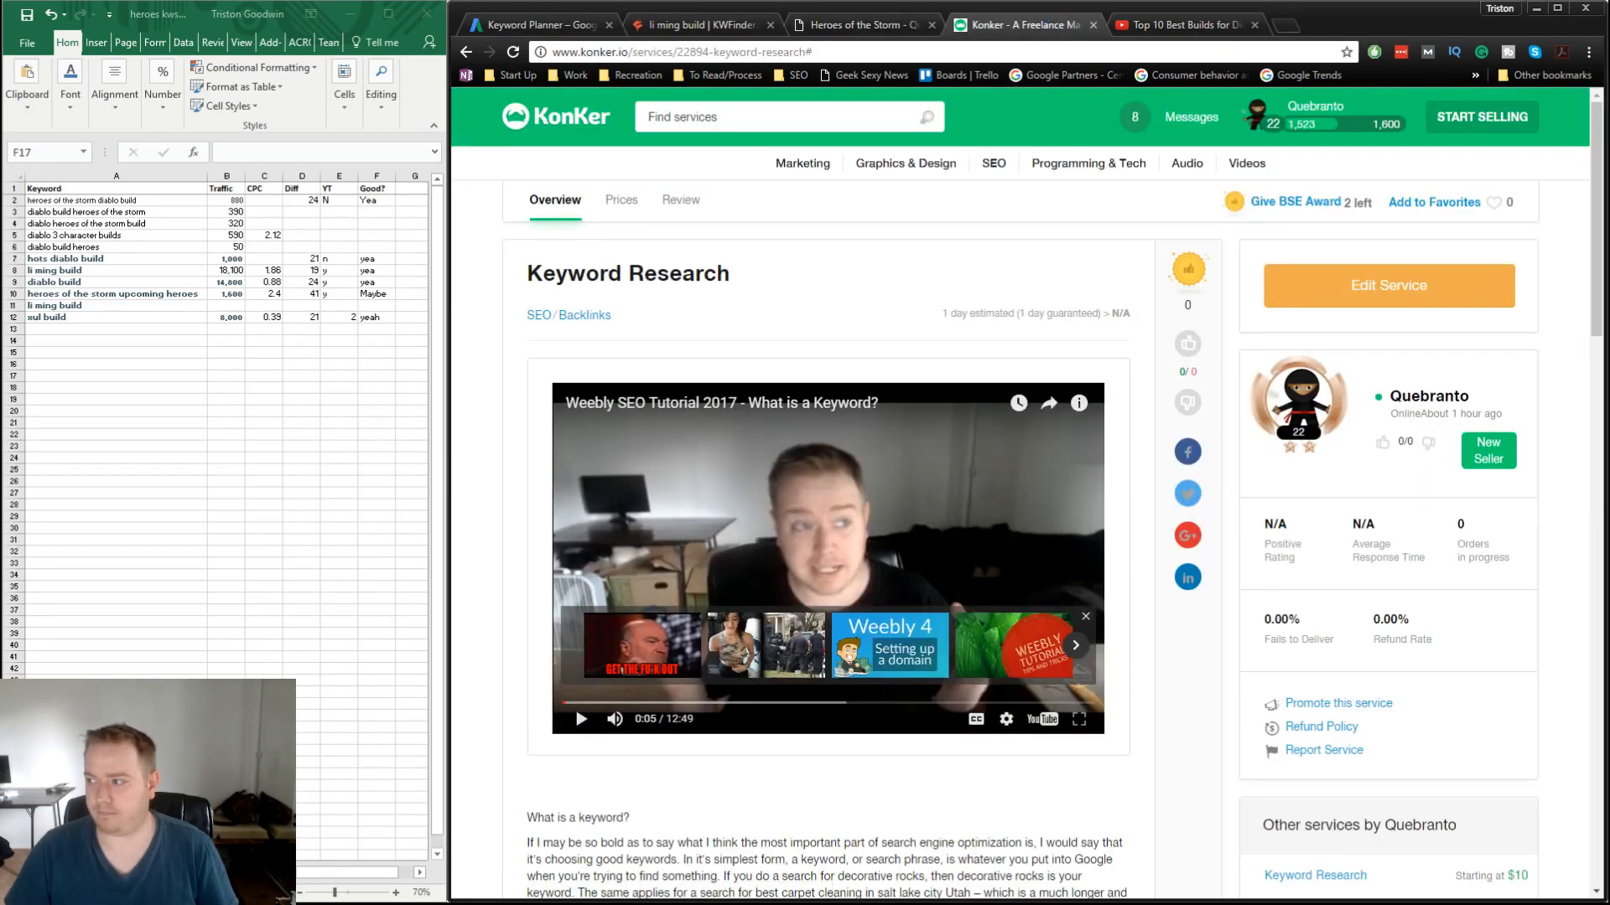
pyautogui.scroll(-12, 1181, 673)
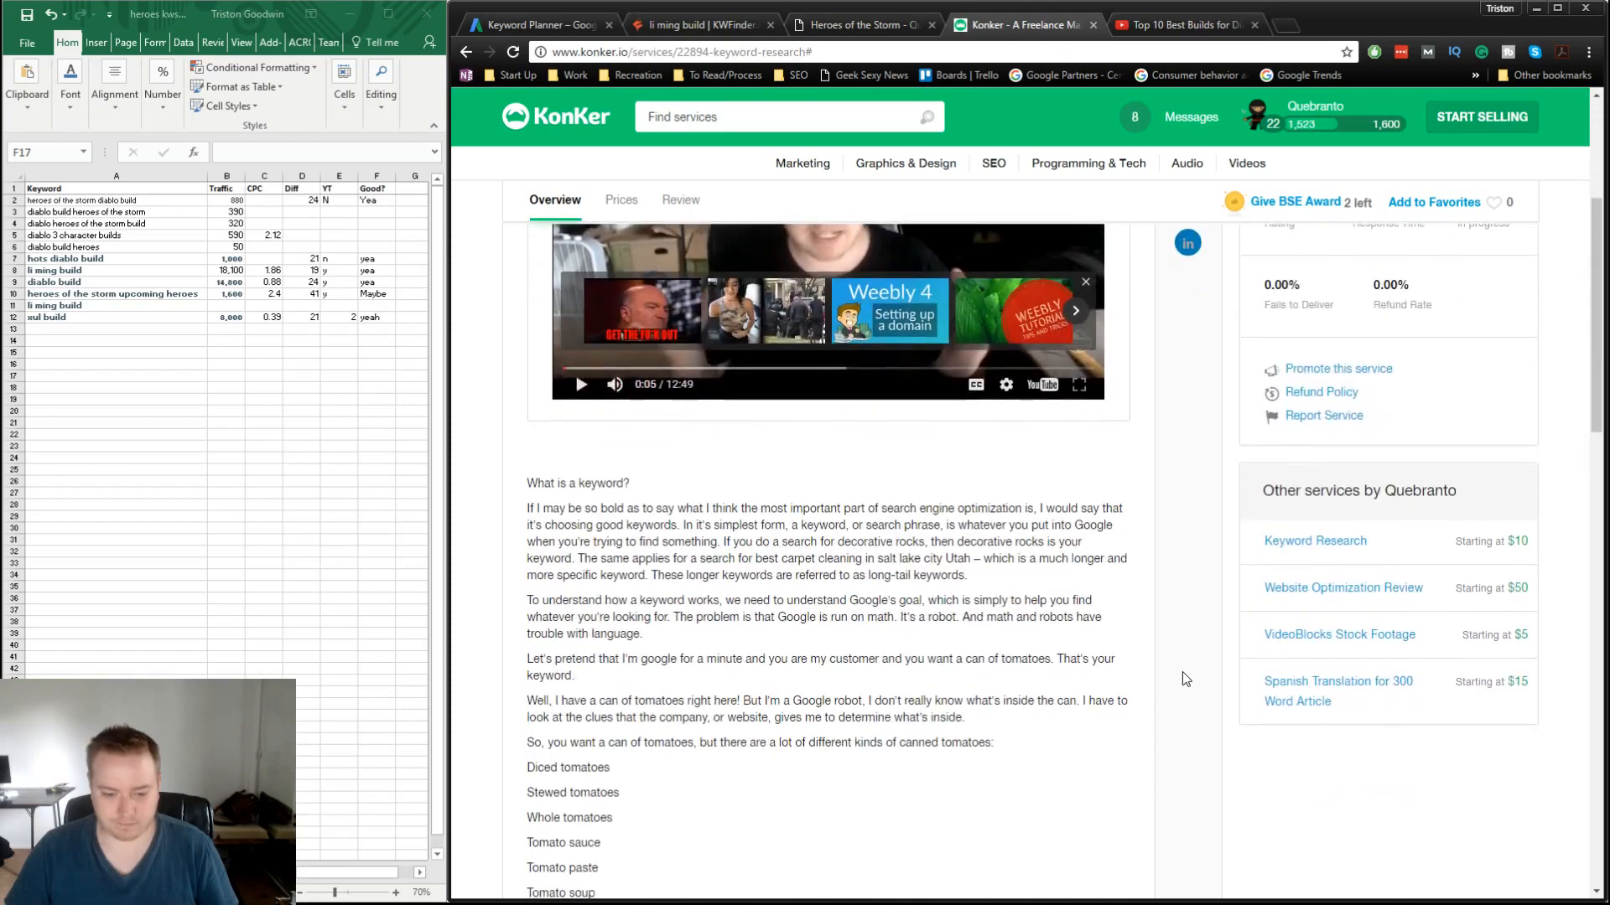
pyautogui.scroll(-4, 1184, 672)
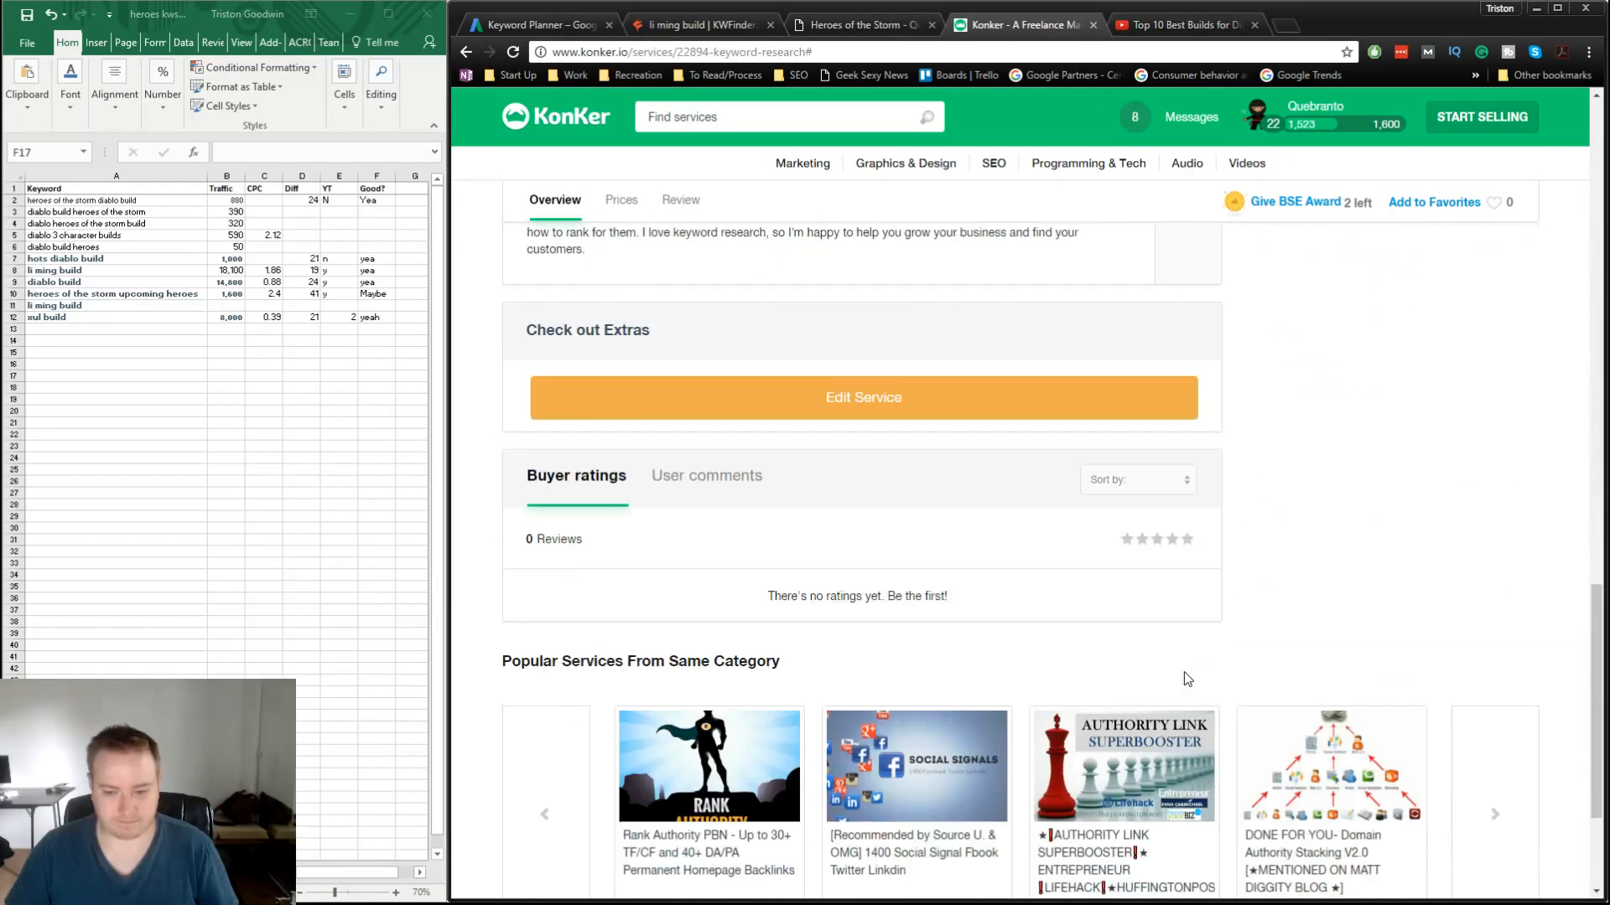
# Step: Go back up to the title and intro video of the Keyword Research service page
pyautogui.scroll(10, 1185, 668)
pyautogui.scroll(15, 1194, 671)
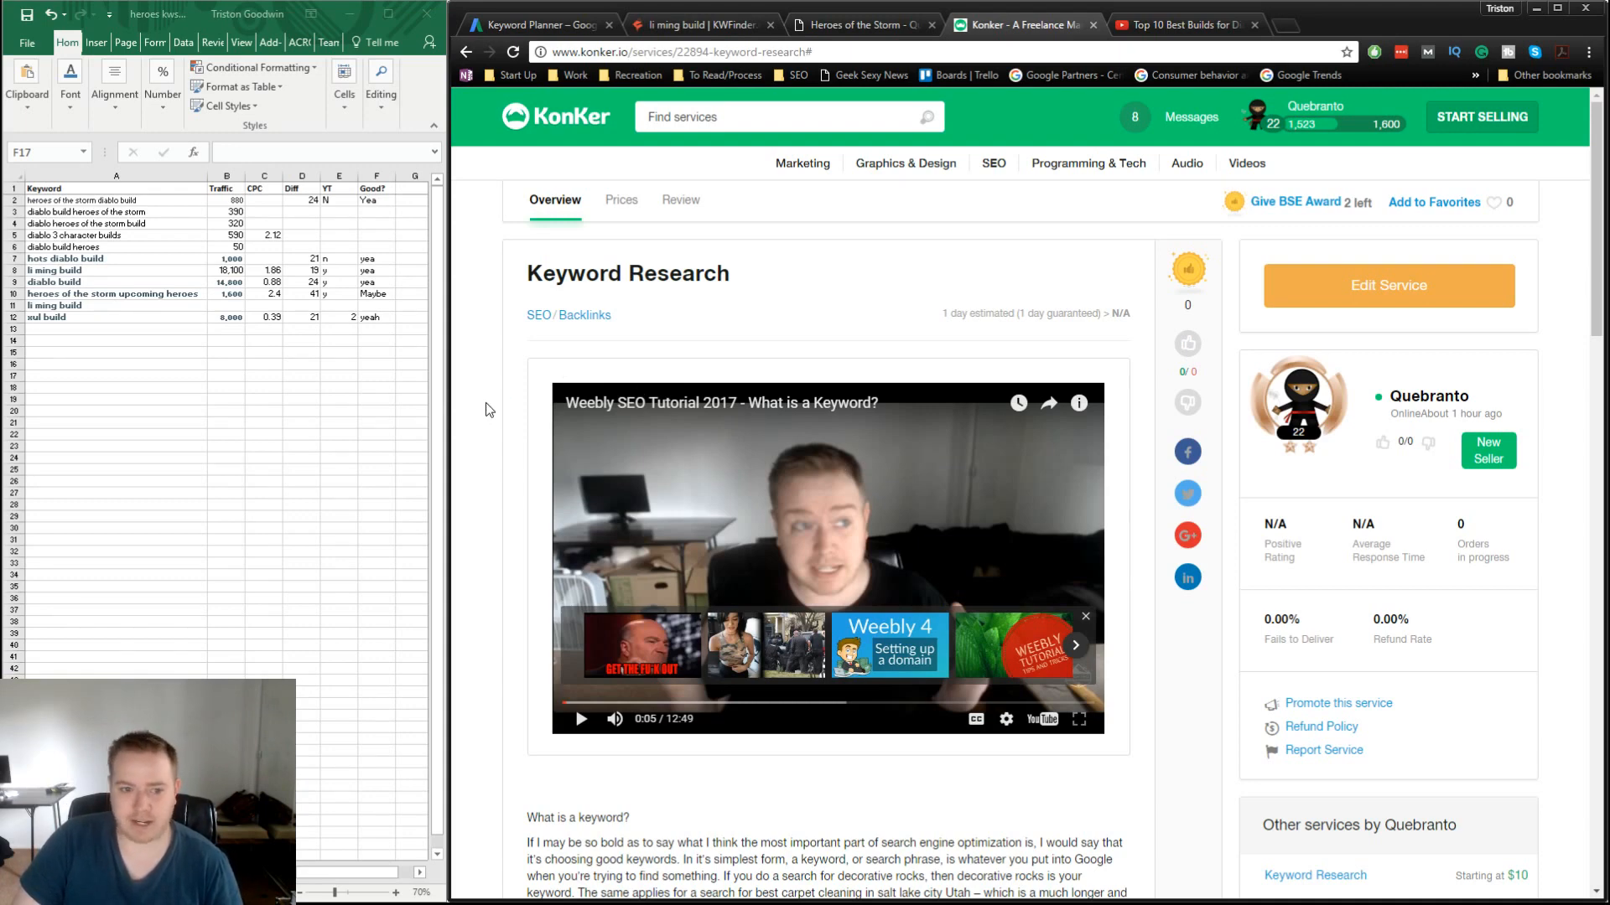
pyautogui.click(379, 376)
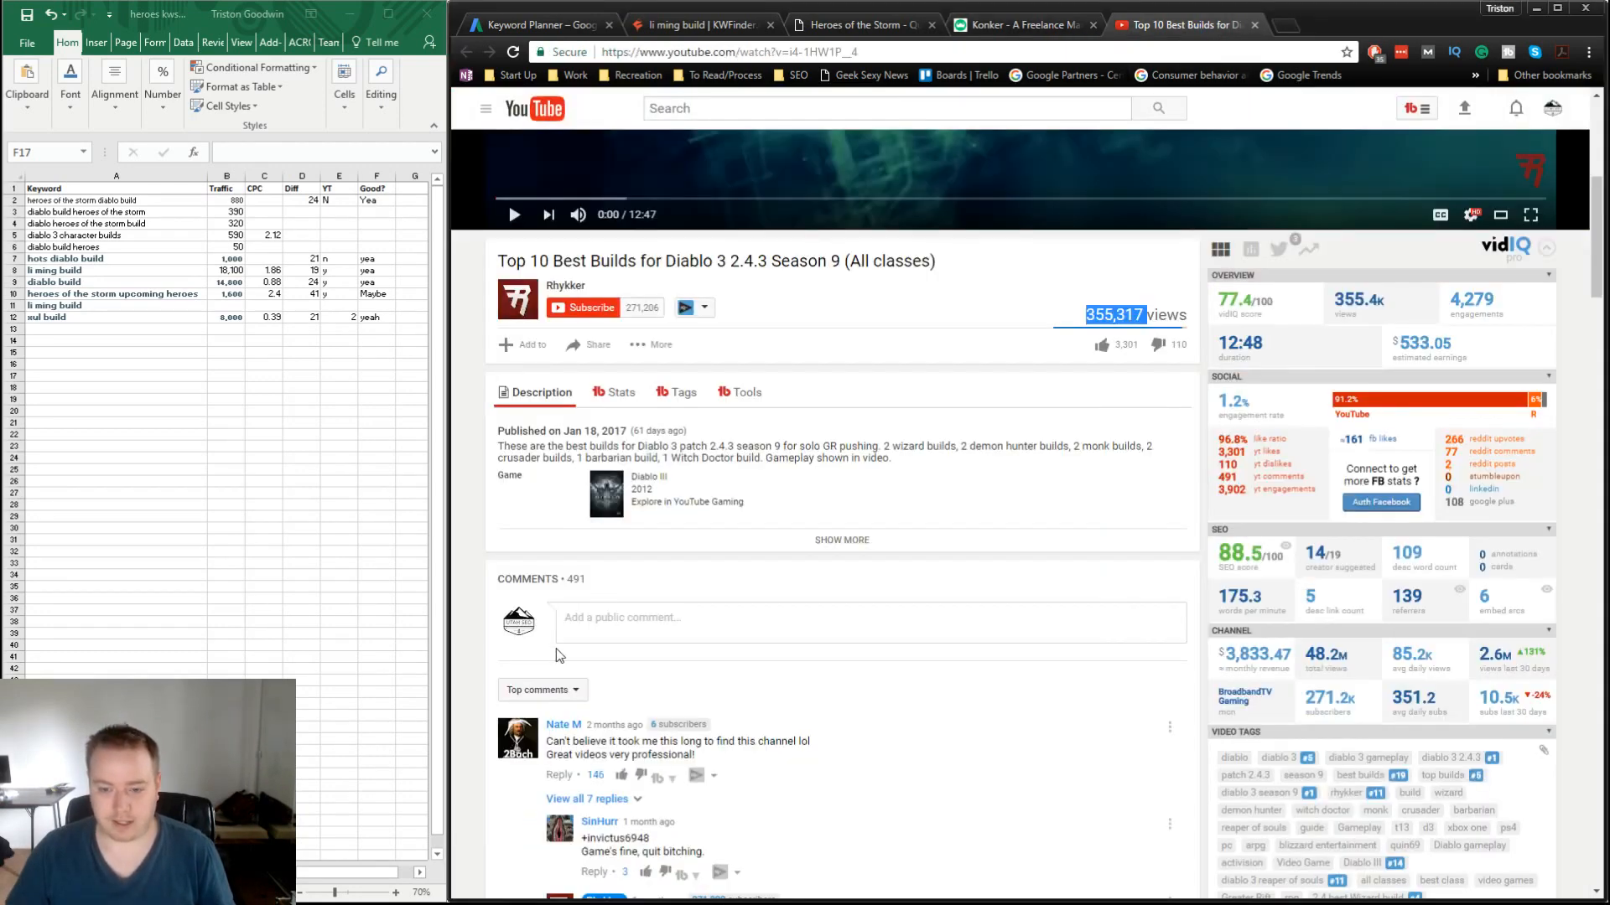
# Step: Switch to the Top 10 Best Builds for Diablo 3 video on YouTube, subscribe to its channel and save all notifications as enabled
pyautogui.click(1186, 28)
pyautogui.scroll(1, 960, 676)
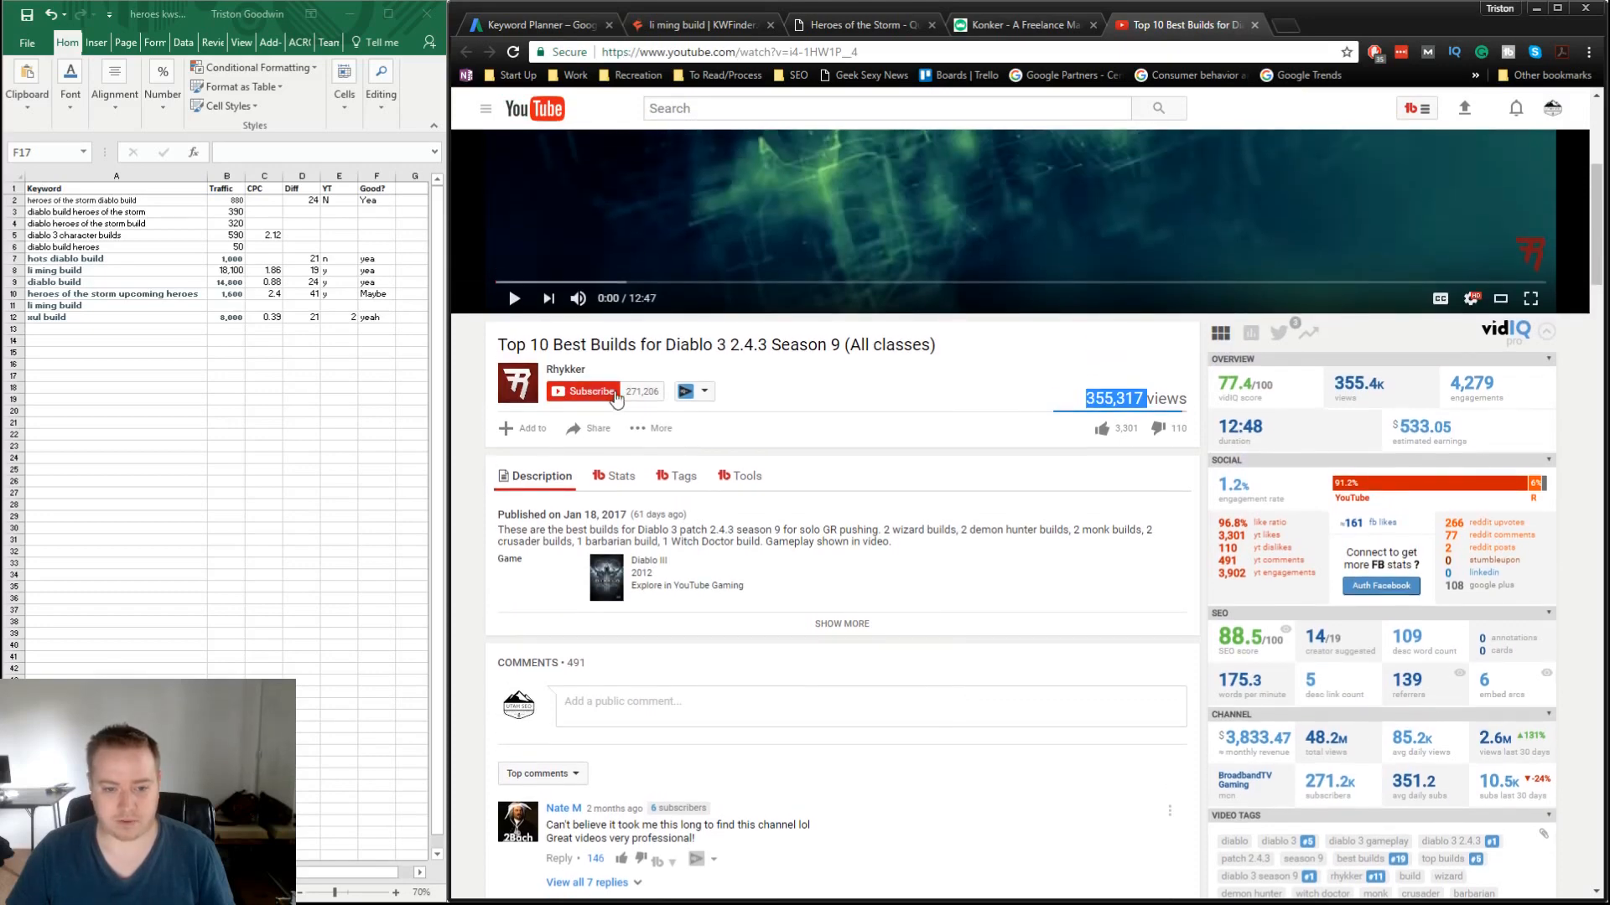
pyautogui.click(592, 392)
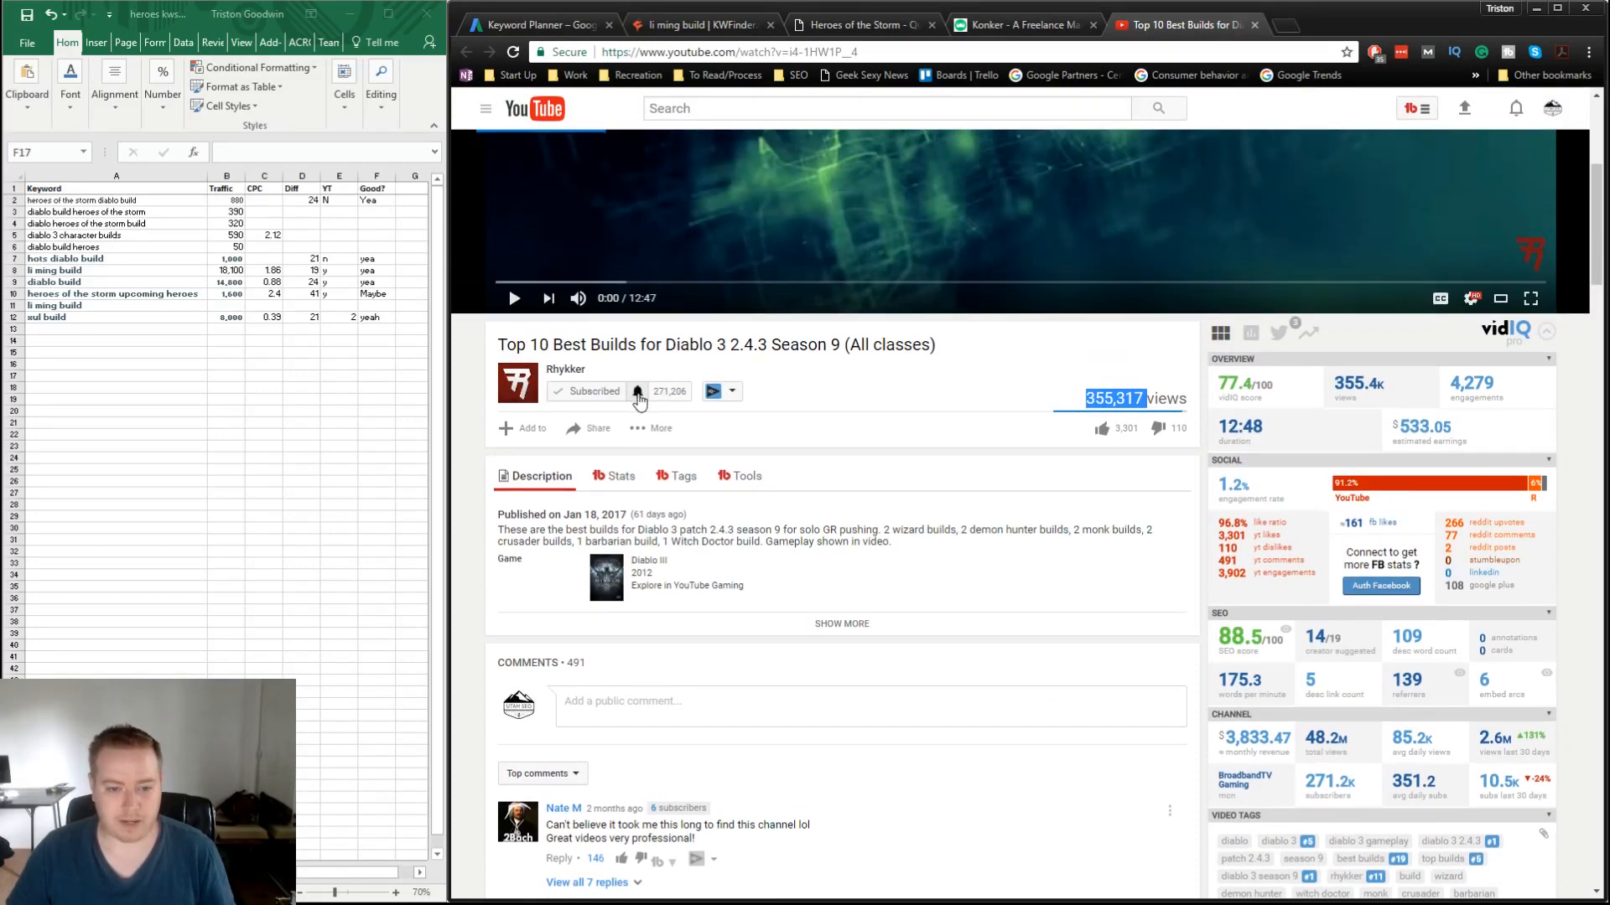
pyautogui.click(637, 394)
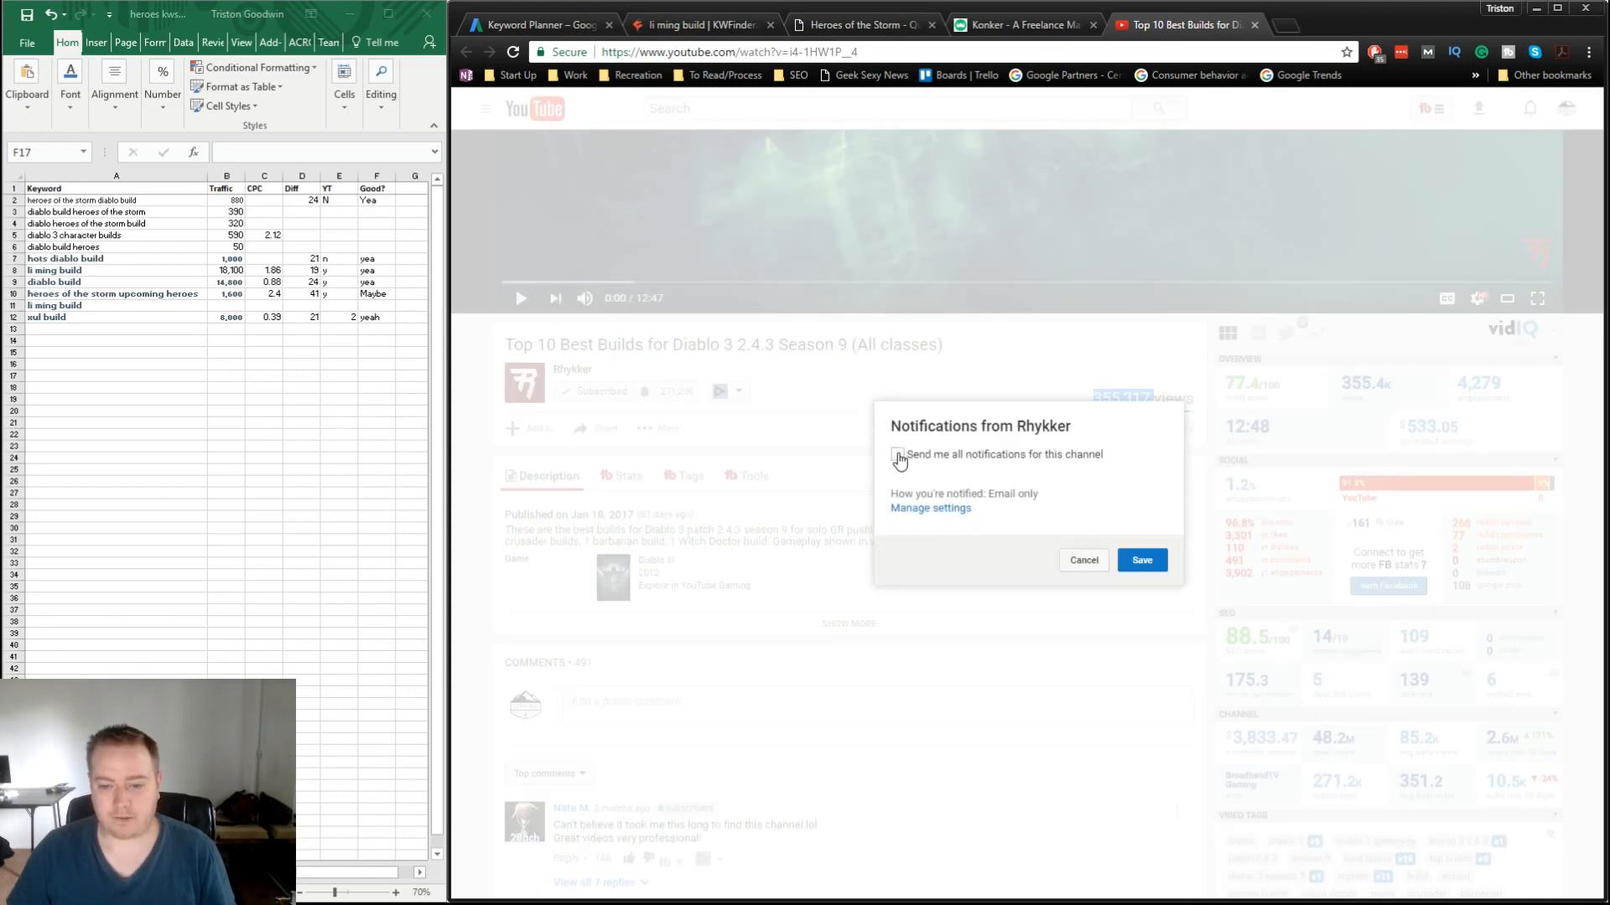
pyautogui.click(897, 455)
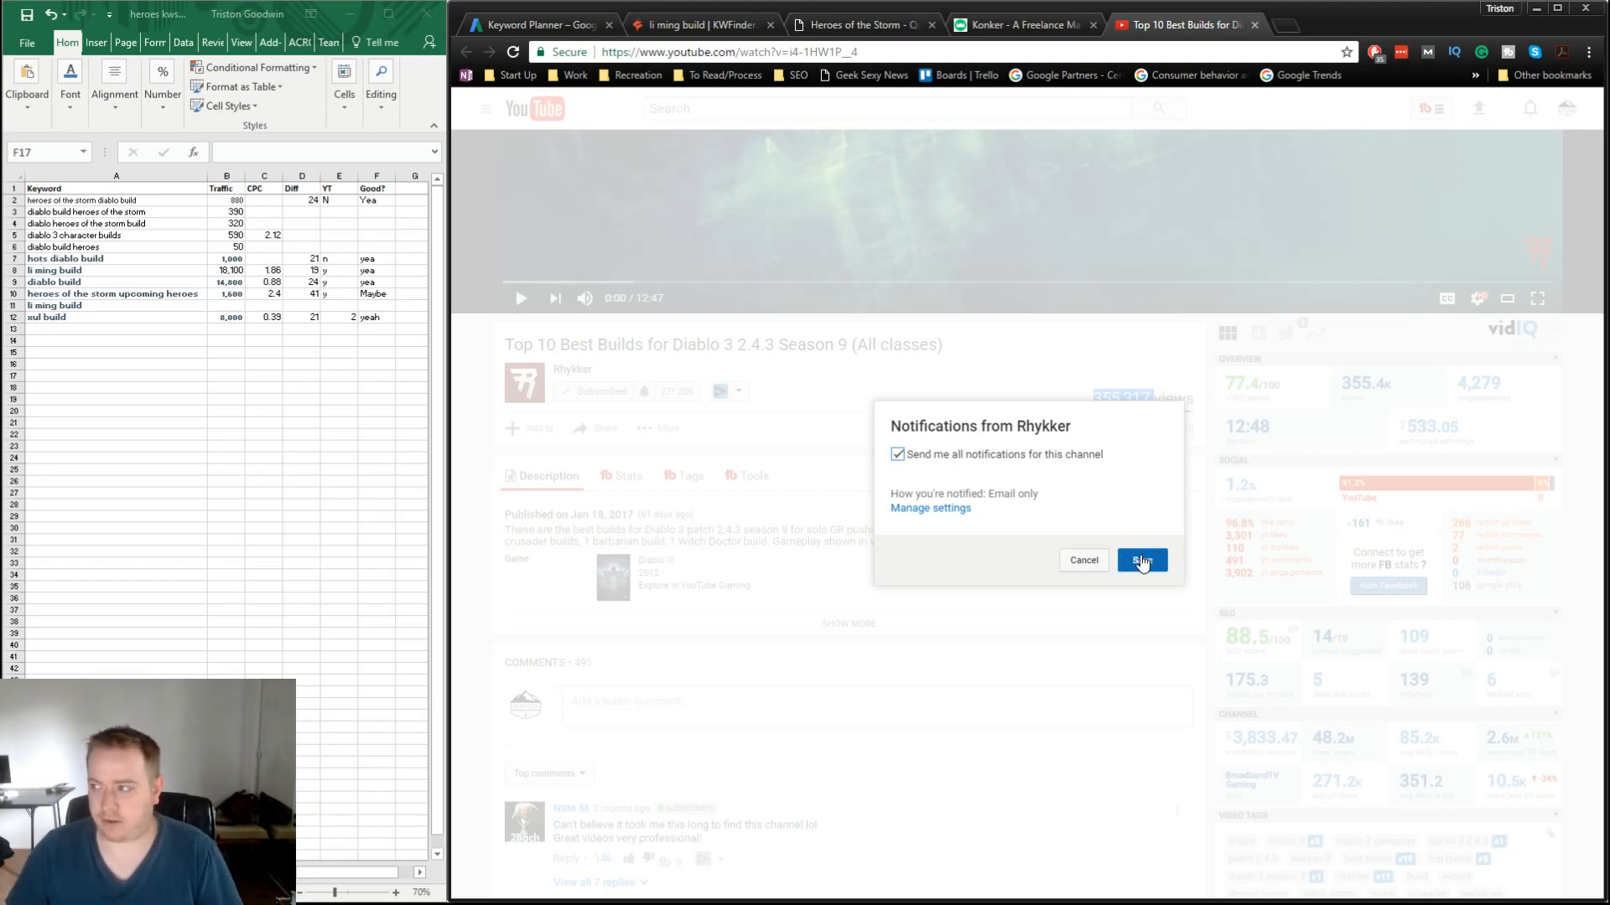
pyautogui.click(1129, 562)
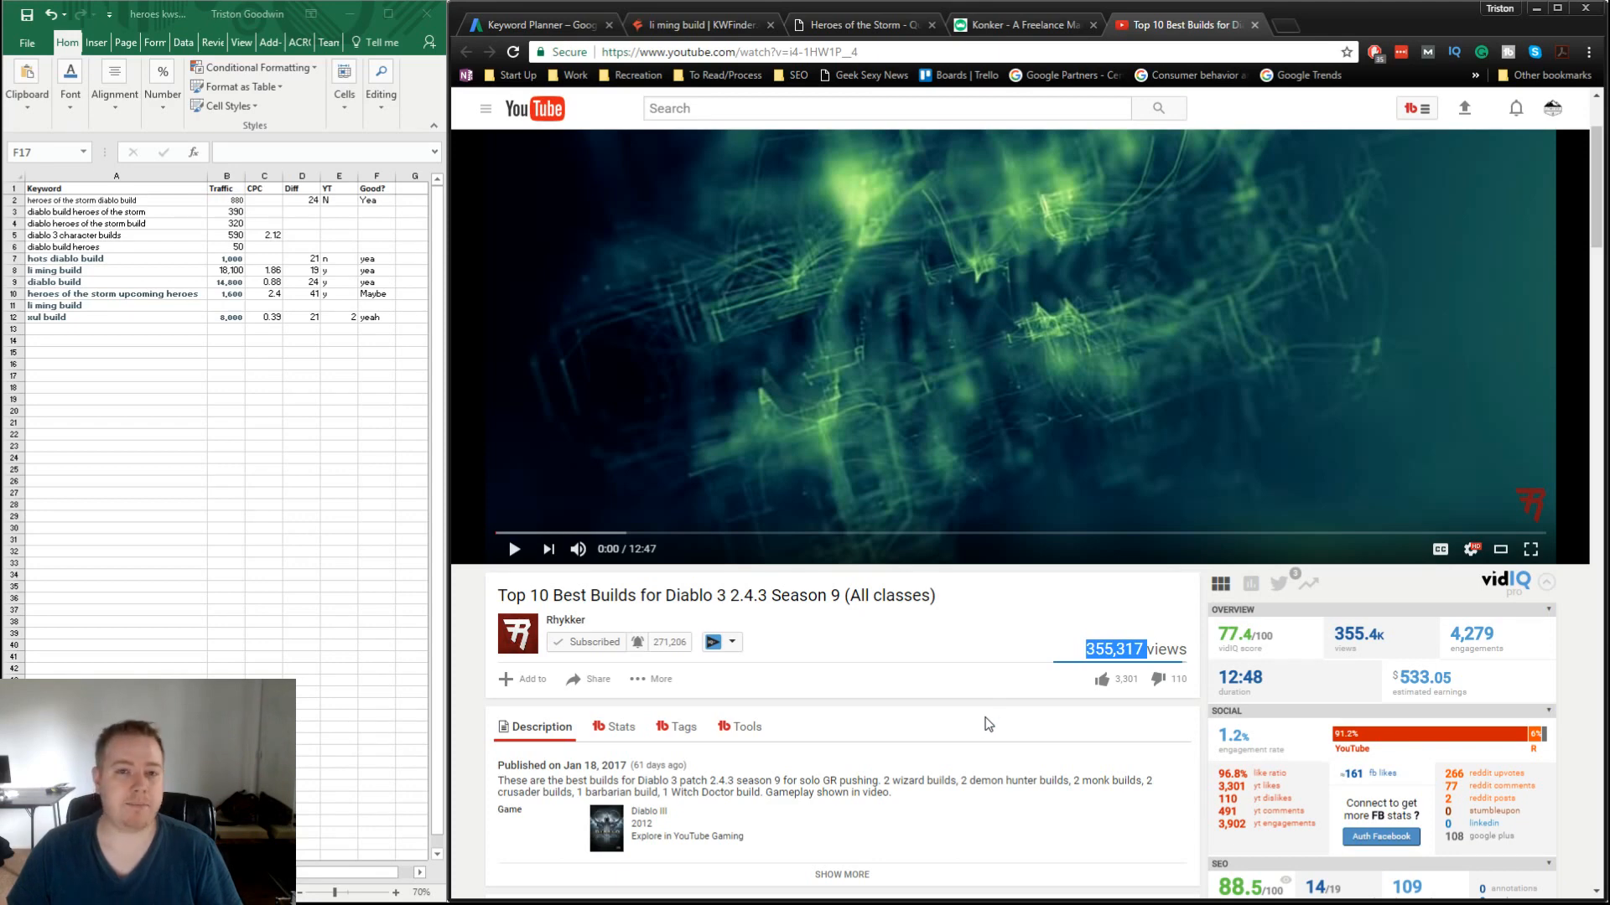
pyautogui.click(345, 453)
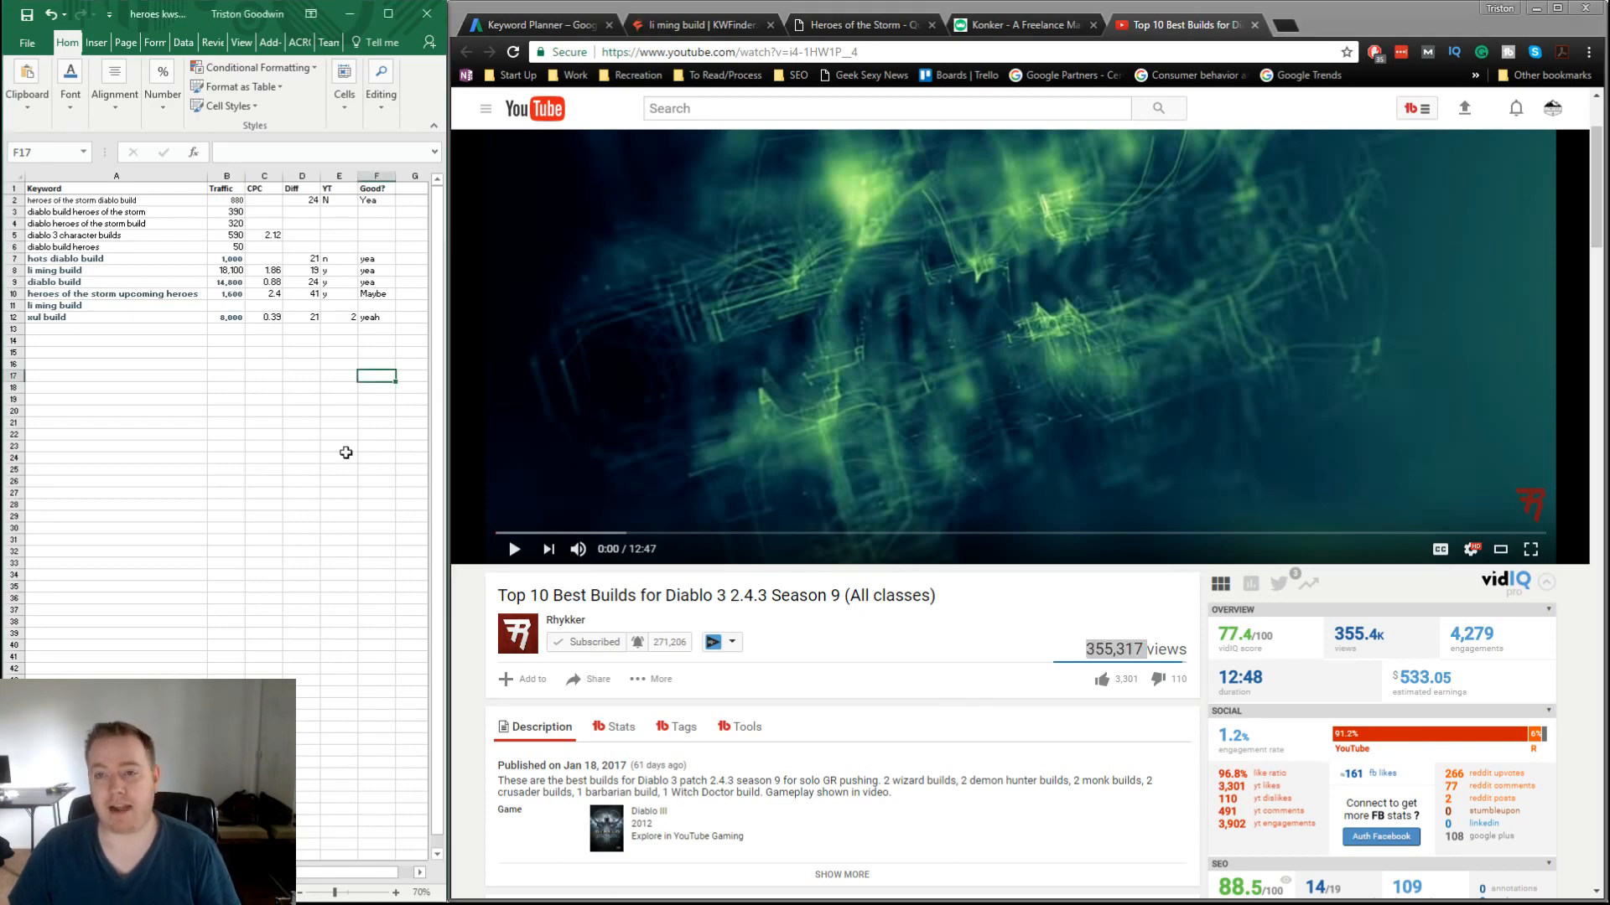
pyautogui.moveTo(1232, 635)
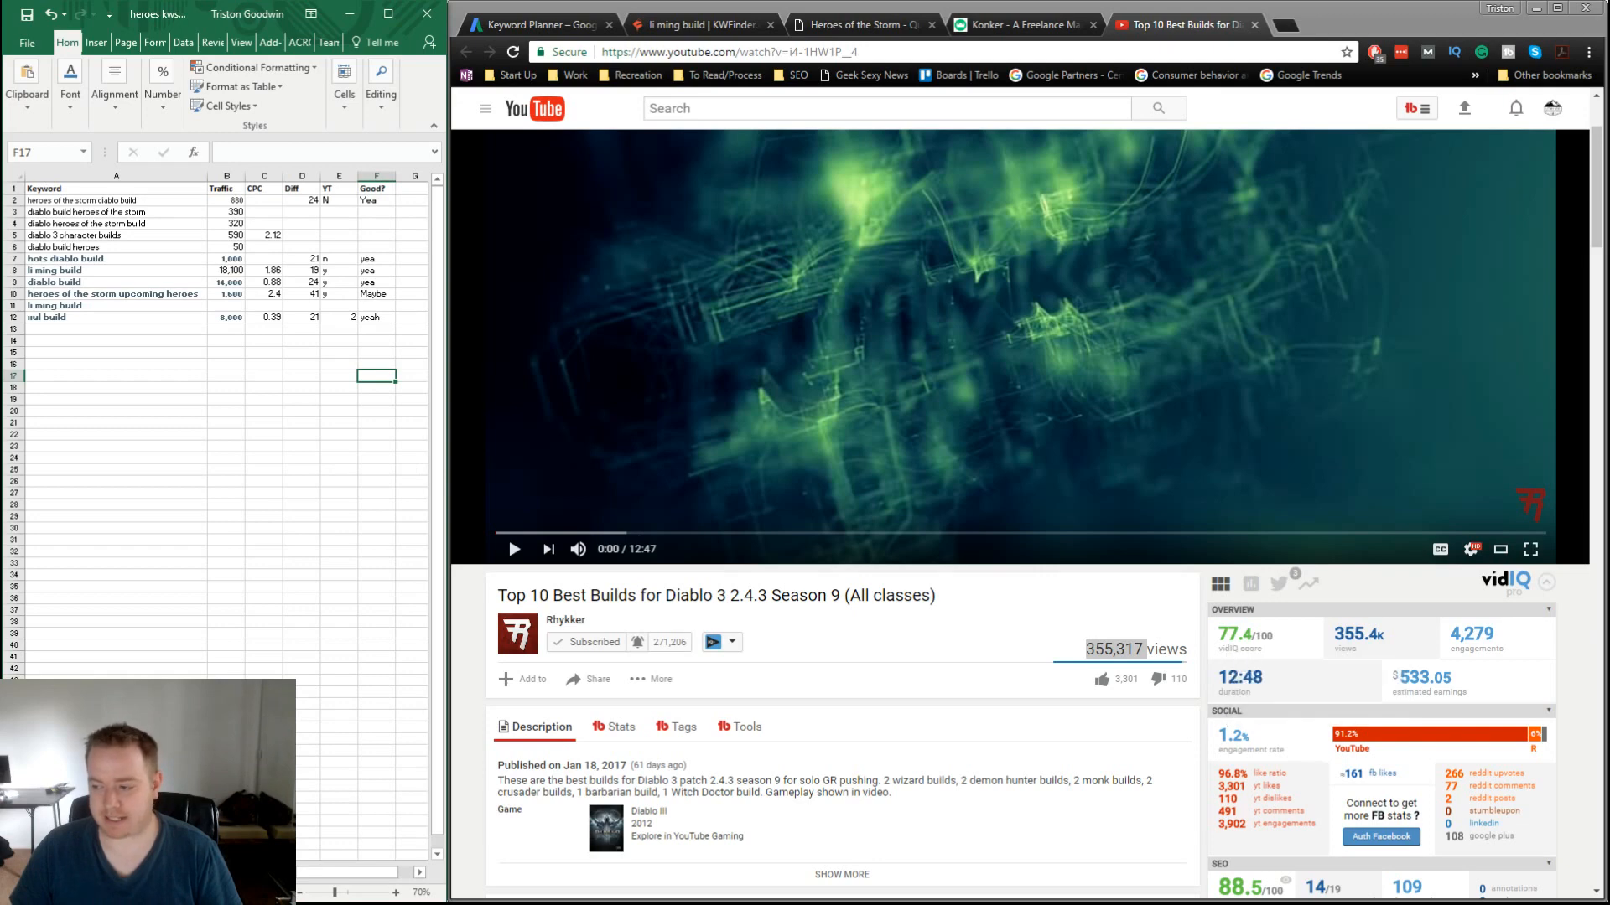